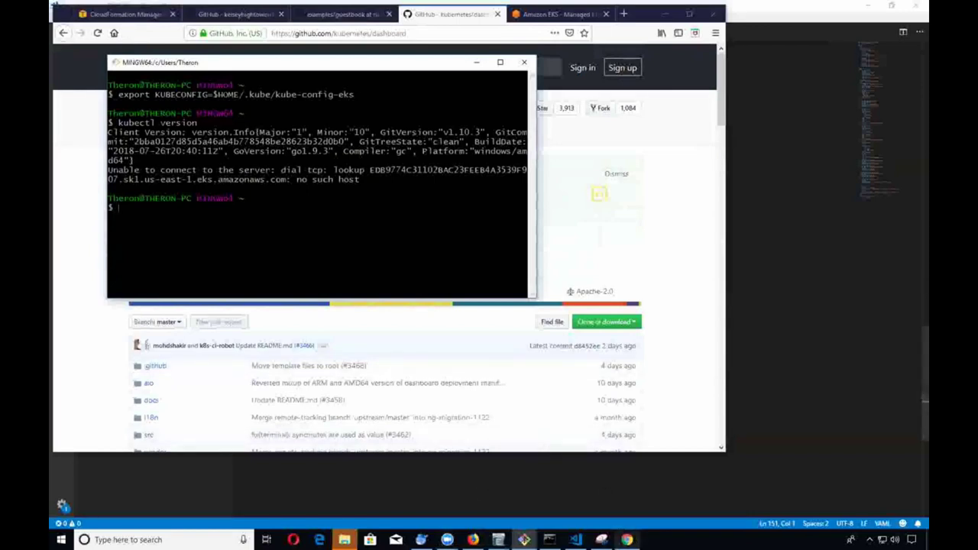
Step: Switch to Chrome and read the master component descriptions on the Kubernetes Components documentation page
left_click(626, 540)
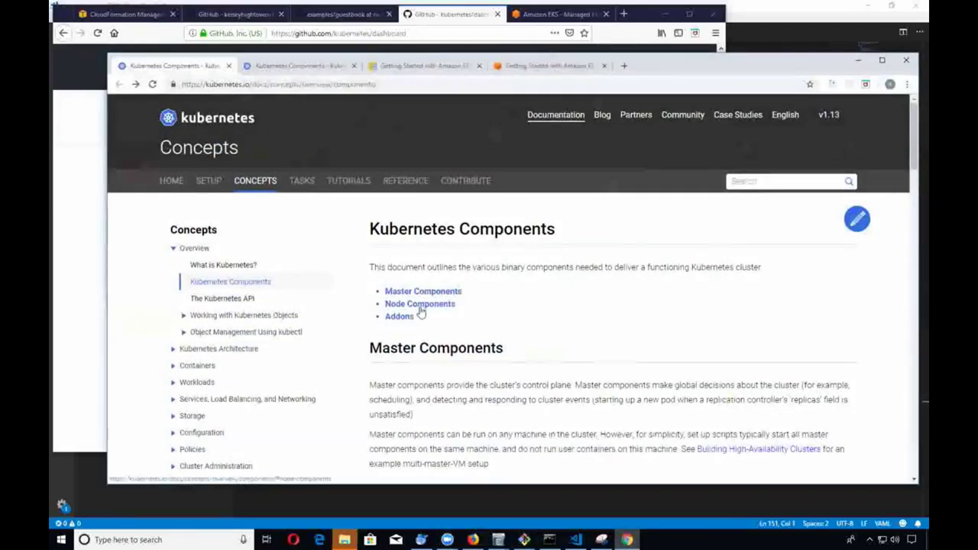
double_click(246, 85)
scroll(248, 340, "down", 3)
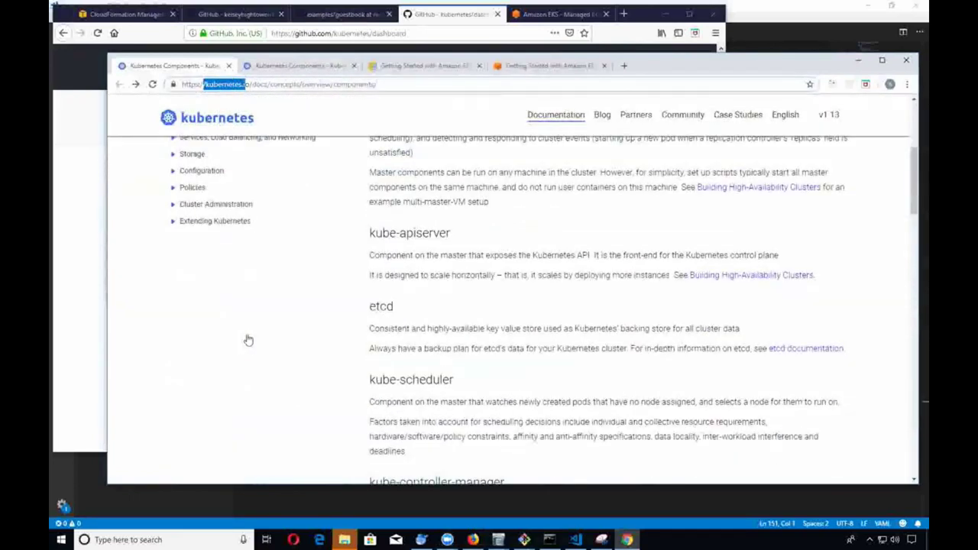
scroll(404, 305, "up", 2)
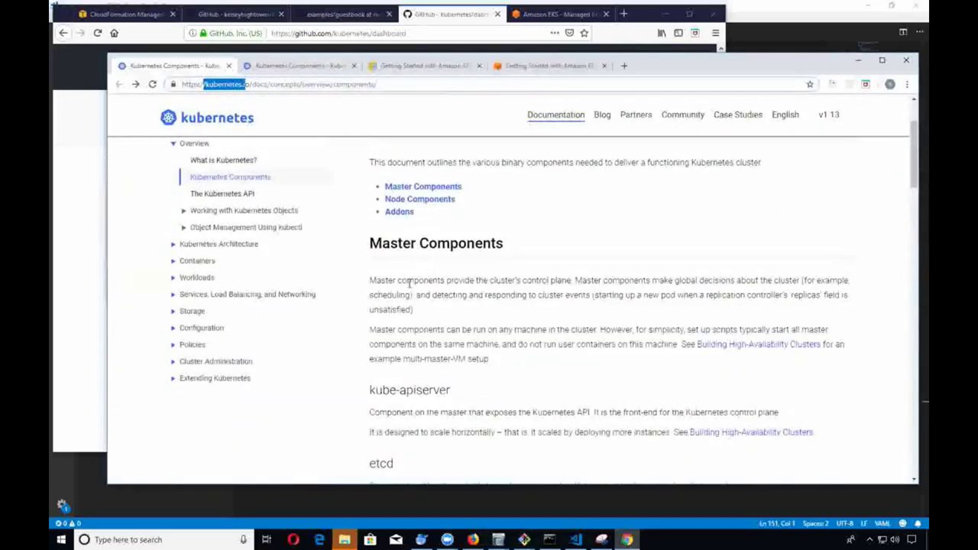
scroll(406, 306, "down", 3)
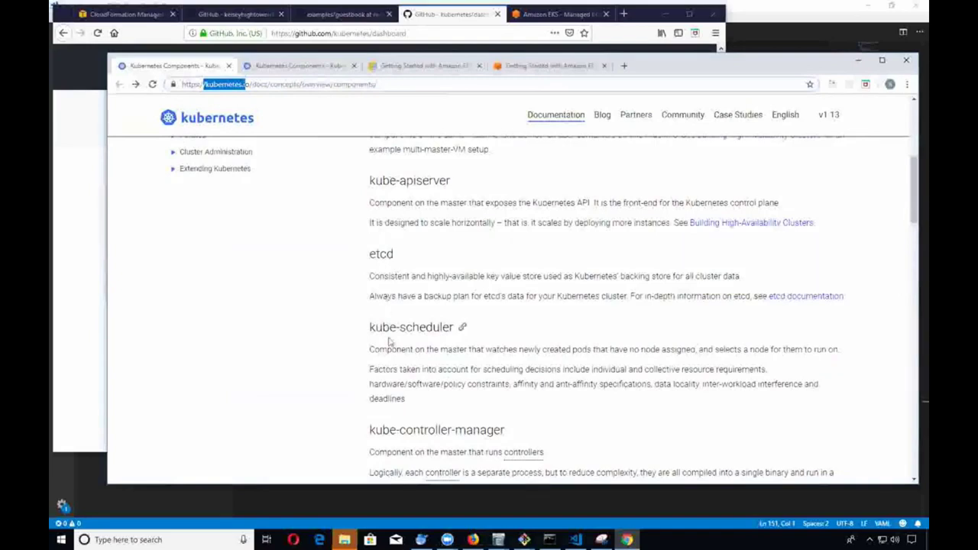
scroll(386, 341, "down", 3)
scroll(386, 342, "down", 6)
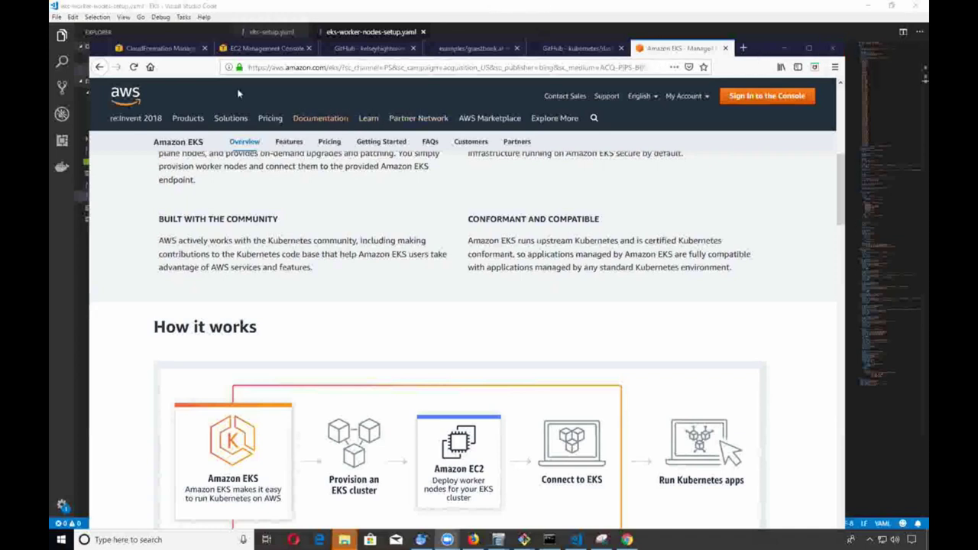
Step: Start a new CloudFormation stack and upload eks-setup.yaml to Amazon S3 as its template
left_click(150, 49)
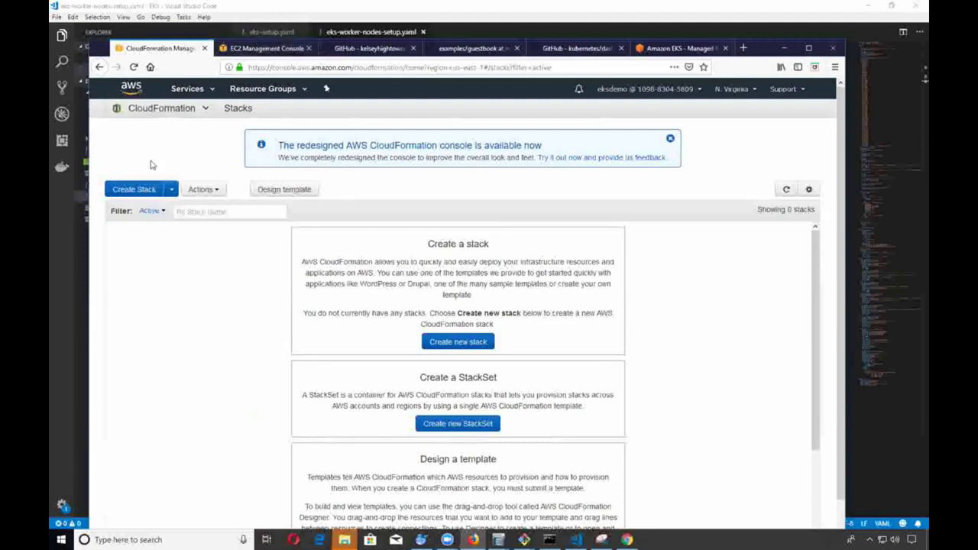
left_click(444, 344)
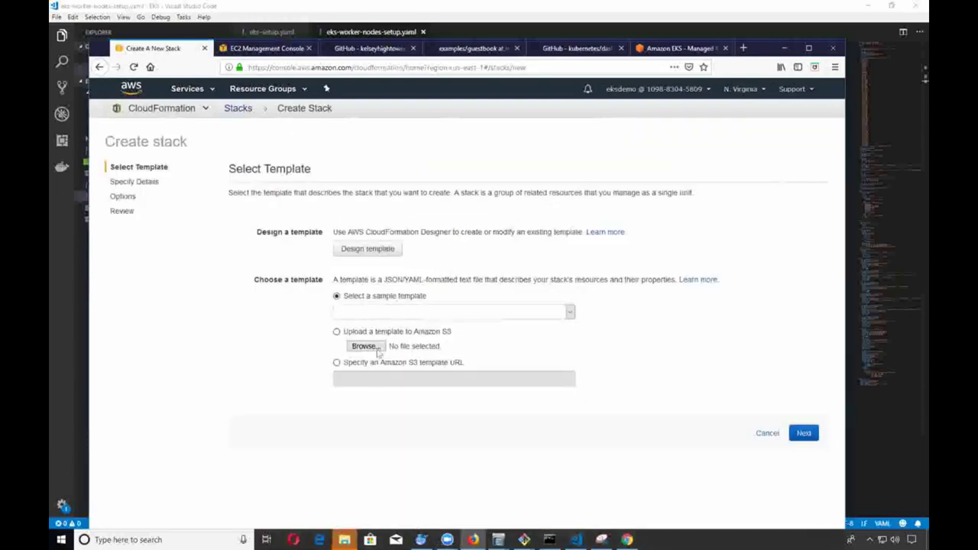
left_click(348, 335)
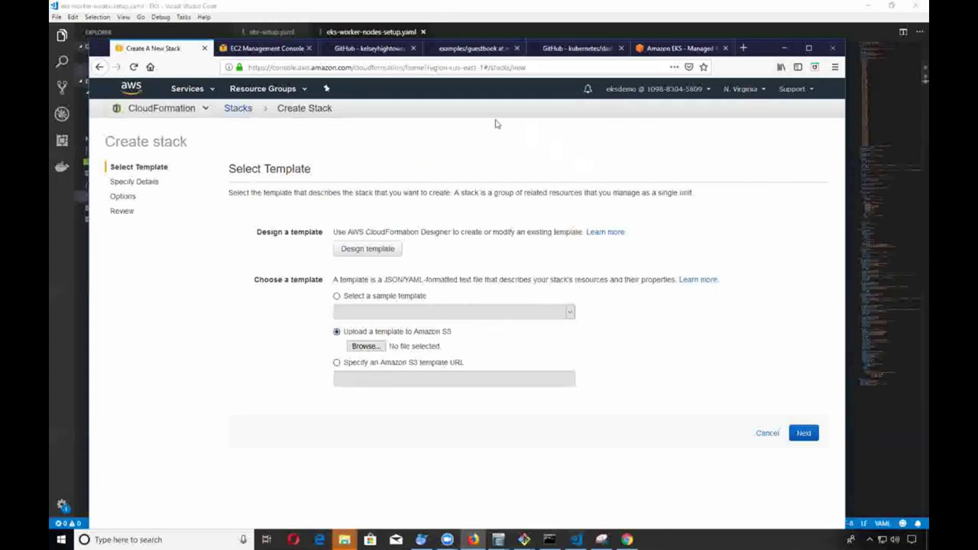
left_click(362, 348)
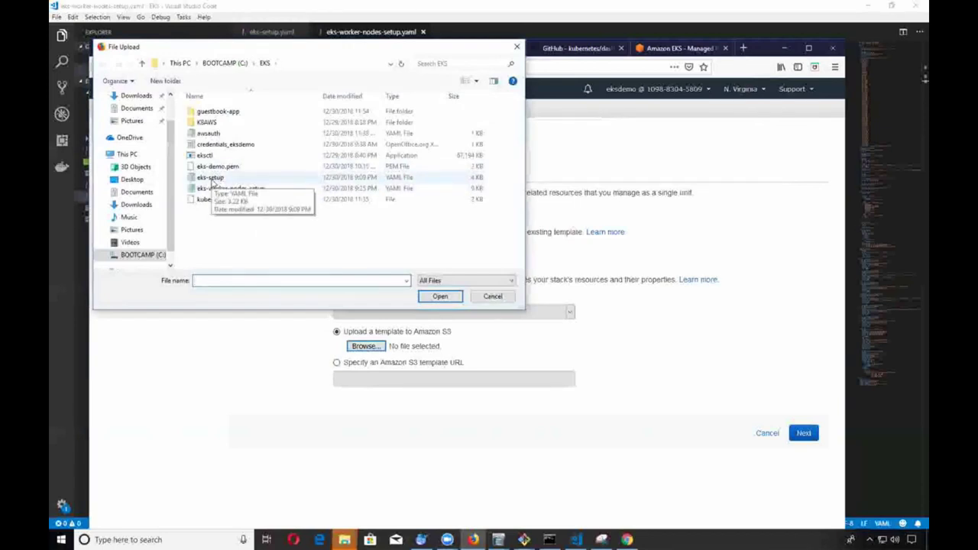
left_click(212, 178)
left_click(449, 296)
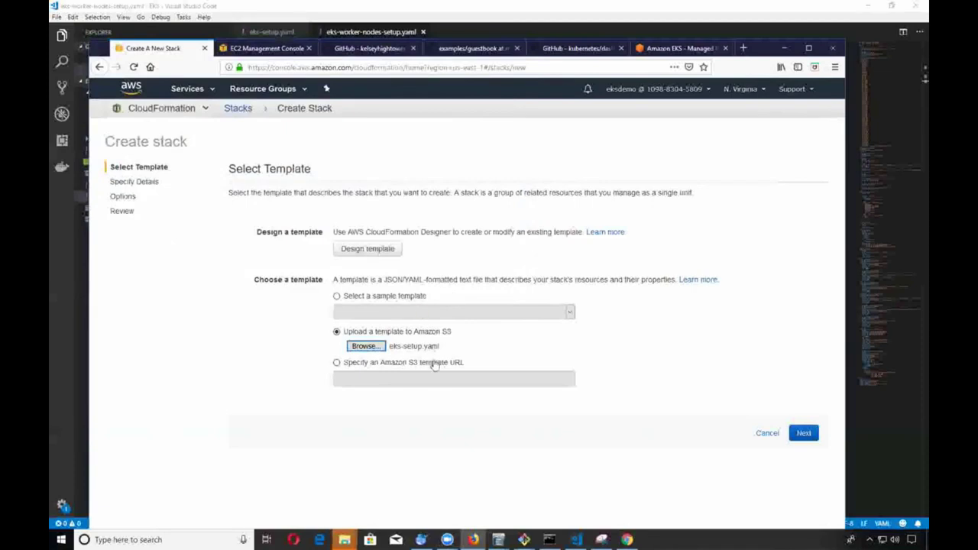
left_click(795, 435)
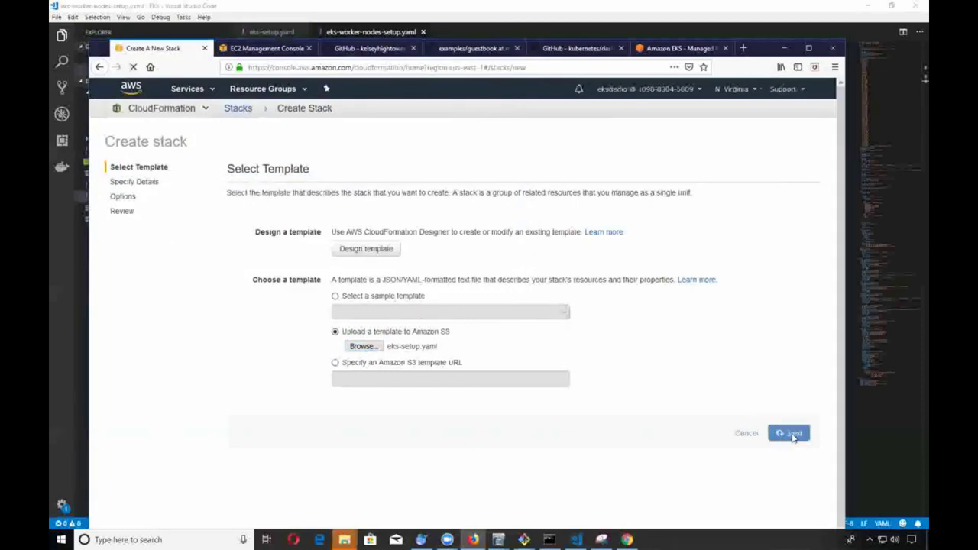
Step: Name the stack EKS-Demo-Setup and accept the default subnet and VPC block parameters
left_click(360, 239)
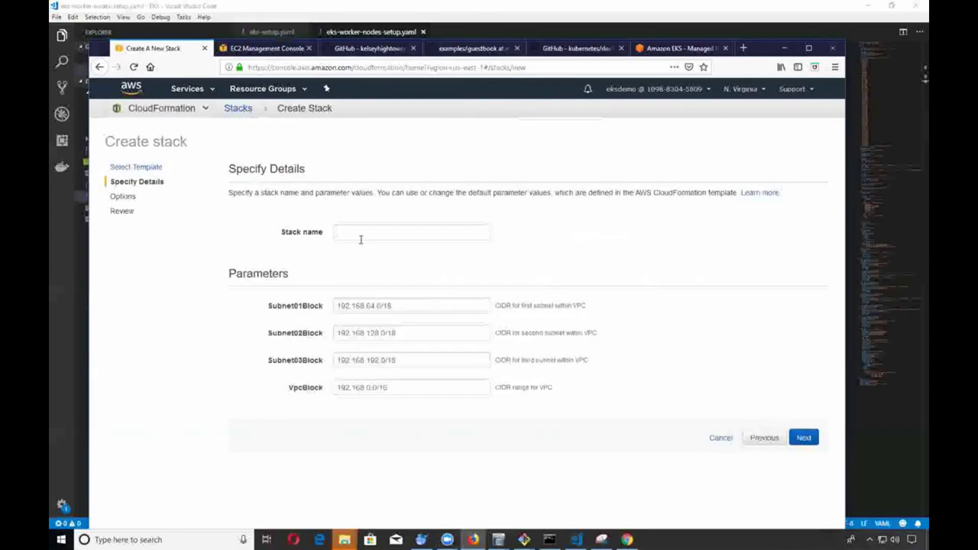
left_click(360, 239)
key("Down")
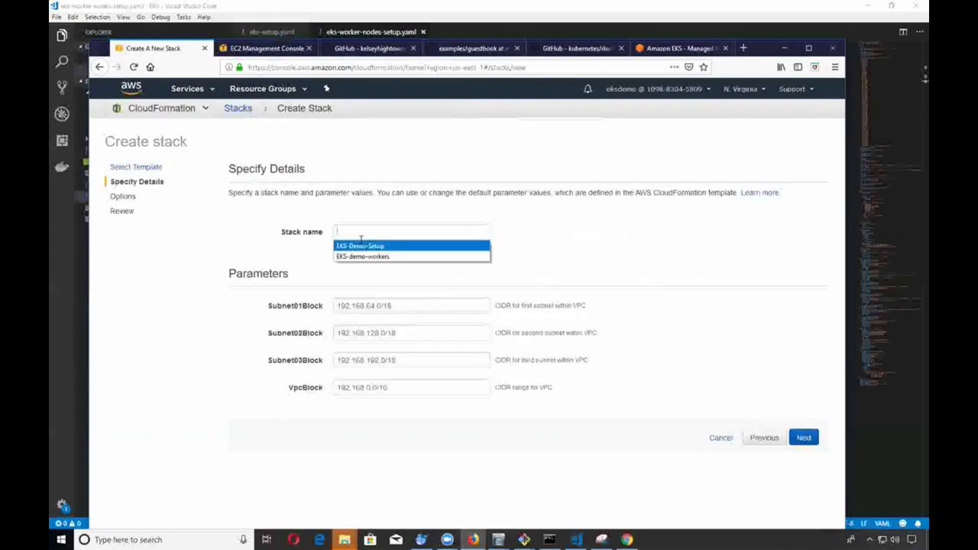
key("Return")
key("Tab")
left_click(802, 439)
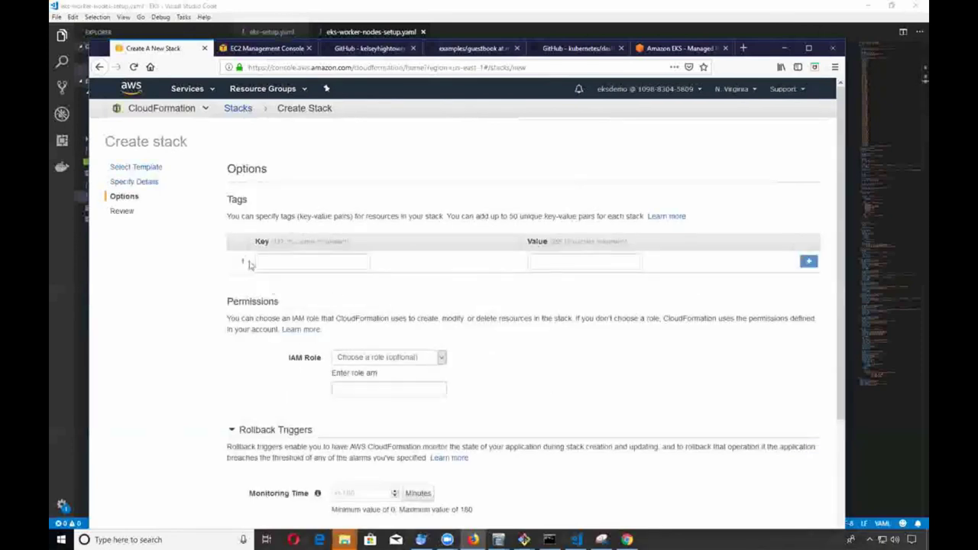
Step: Leave the stack's tags, role and rollback options at their defaults, review the settings and create the stack
scroll(279, 254, "down", 3)
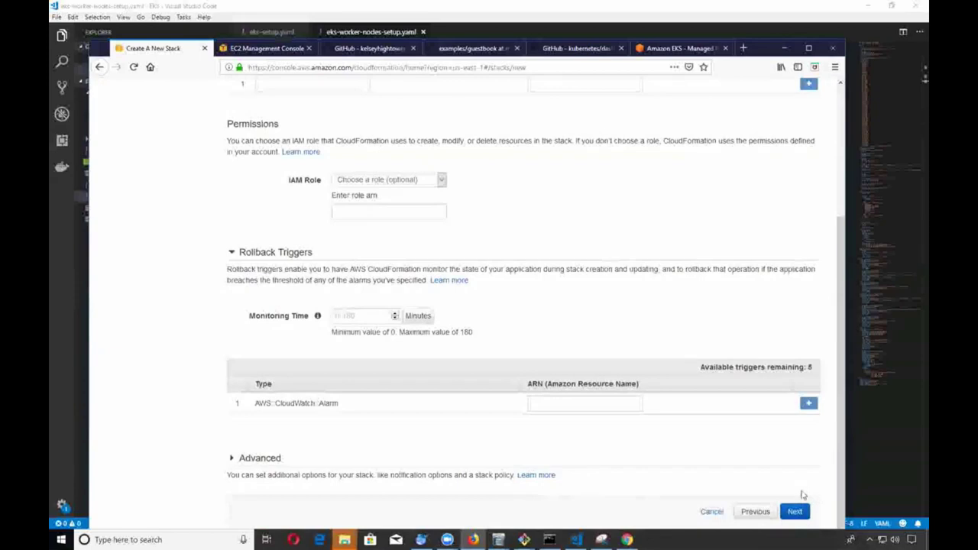
left_click(798, 511)
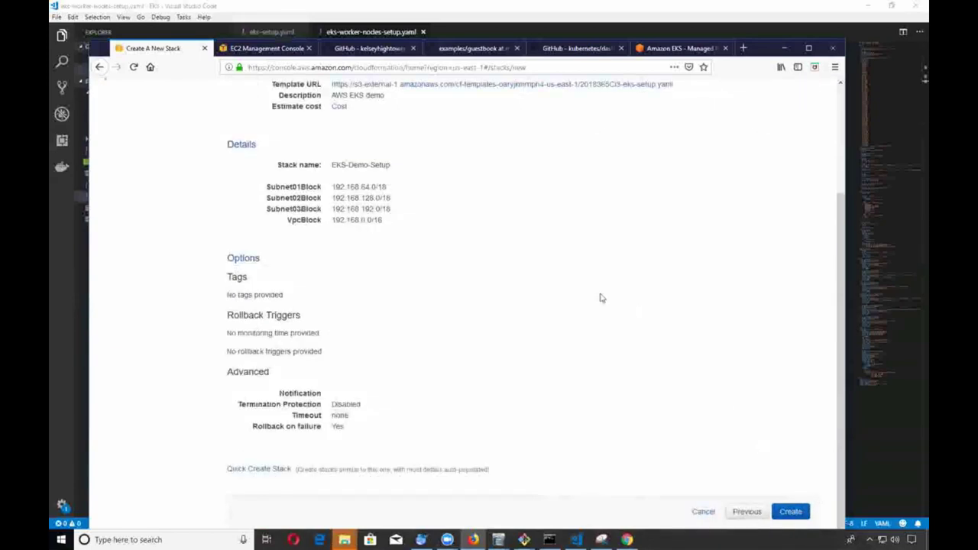
scroll(580, 279, "up", 2)
scroll(573, 269, "down", 2)
left_click(799, 515)
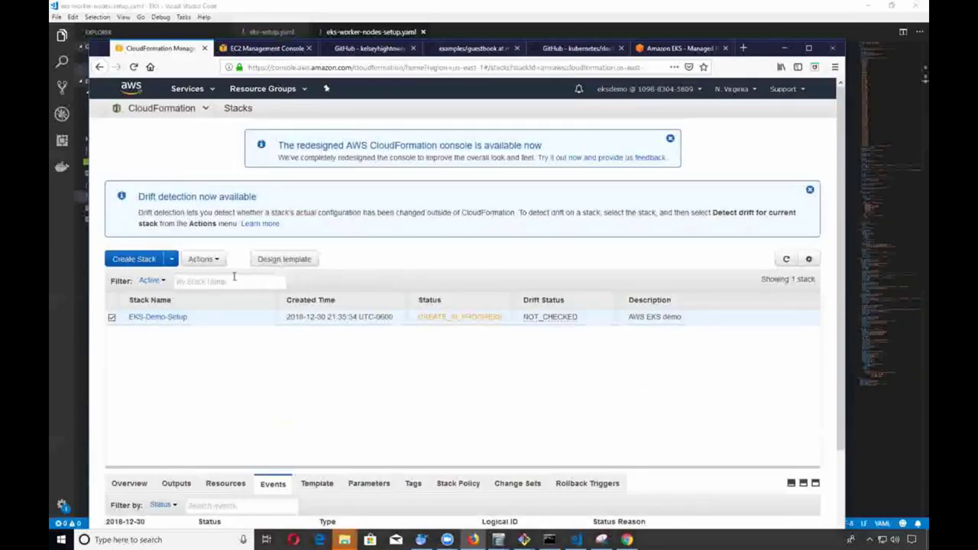
Step: Open the EKS-Demo-Setup stack's details and check its status and creation events
left_click(152, 317)
scroll(313, 336, "down", 3)
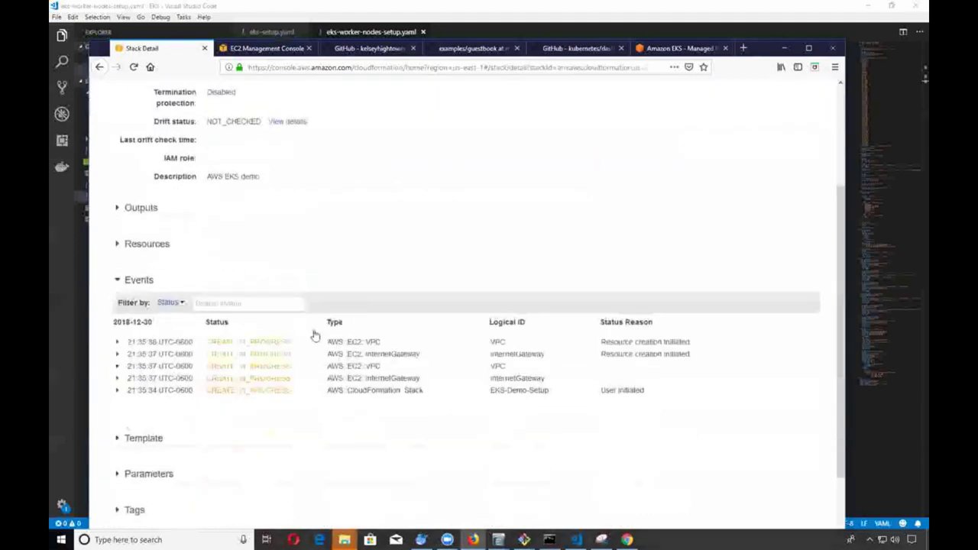
scroll(313, 336, "down", 2)
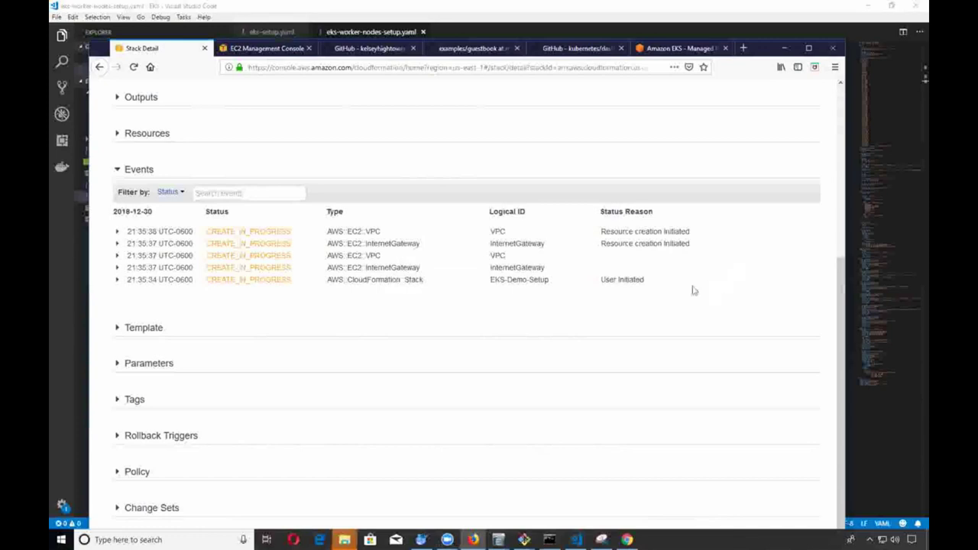
scroll(493, 333, "up", 3)
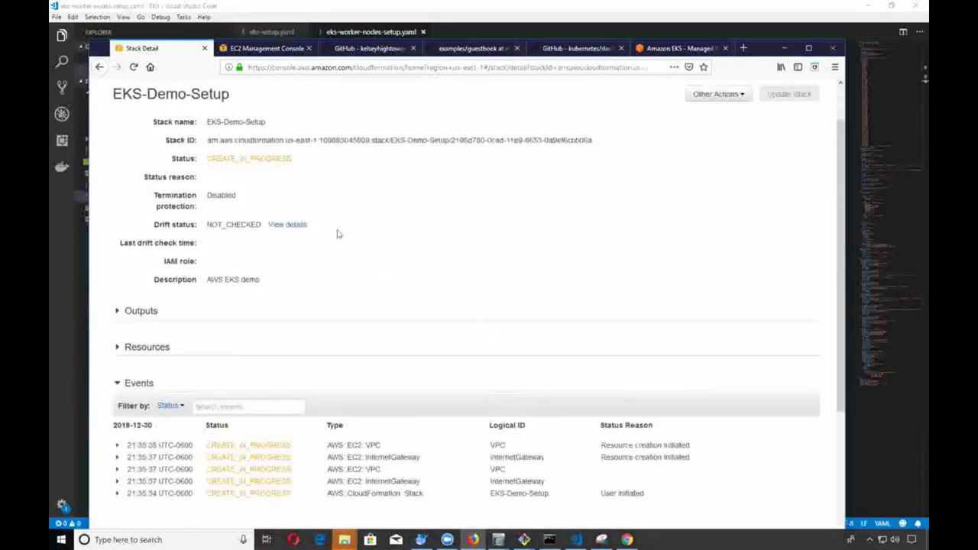
scroll(344, 234, "up", 2)
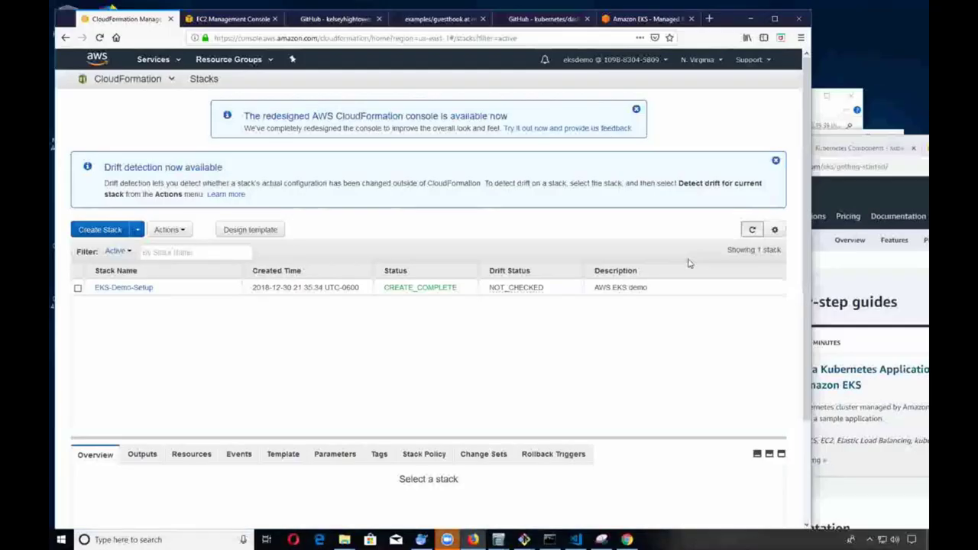
Step: Reopen the EKS-Demo-Setup stack's details from the stack list and examine the full event log of created resources
left_click(132, 288)
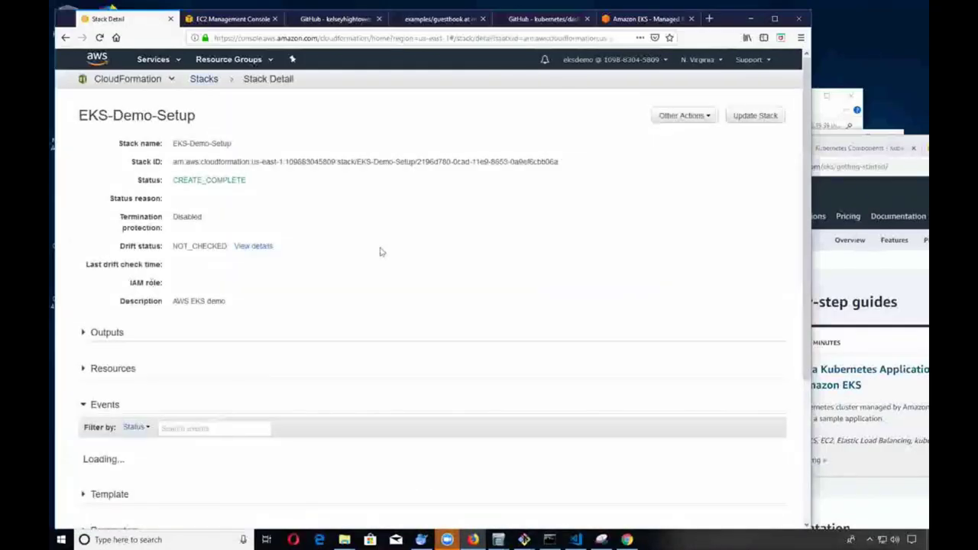
scroll(387, 277, "down", 3)
scroll(386, 278, "down", 3)
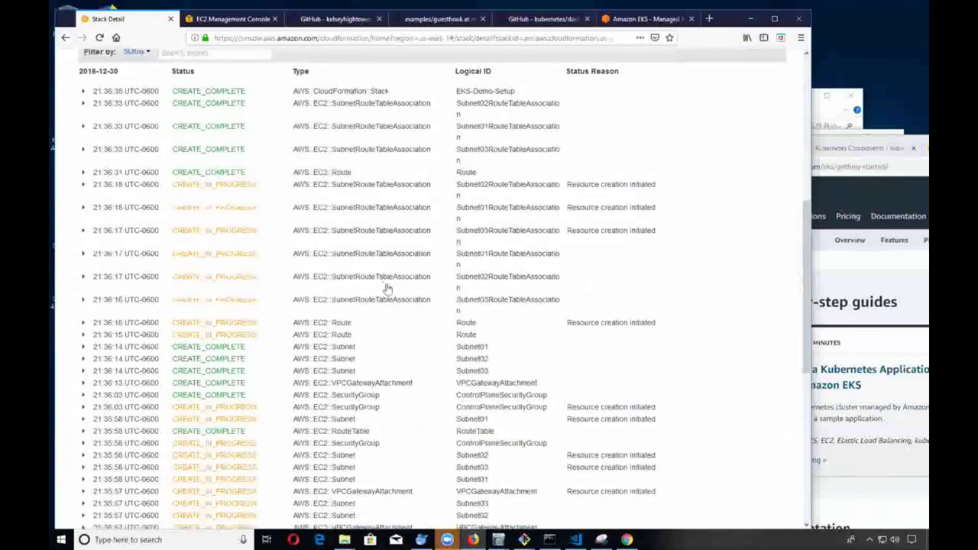
scroll(387, 277, "down", 10)
scroll(382, 321, "up", 2)
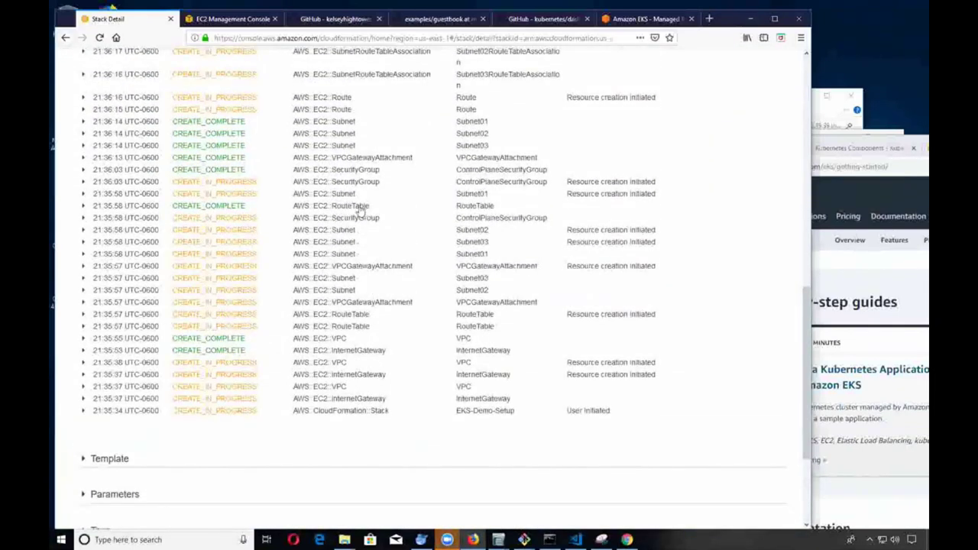
scroll(360, 201, "up", 3)
scroll(360, 201, "up", 4)
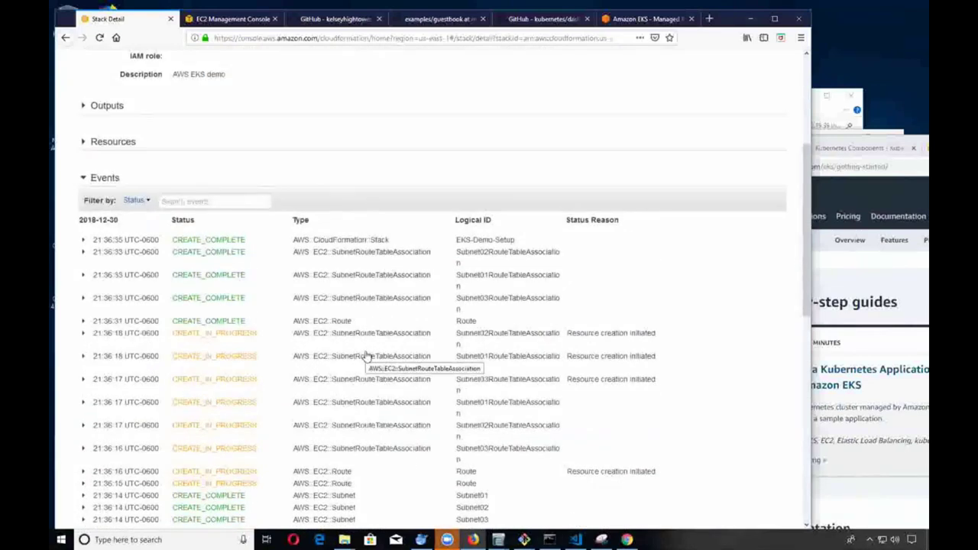
scroll(366, 358, "up", 3)
scroll(367, 358, "up", 1)
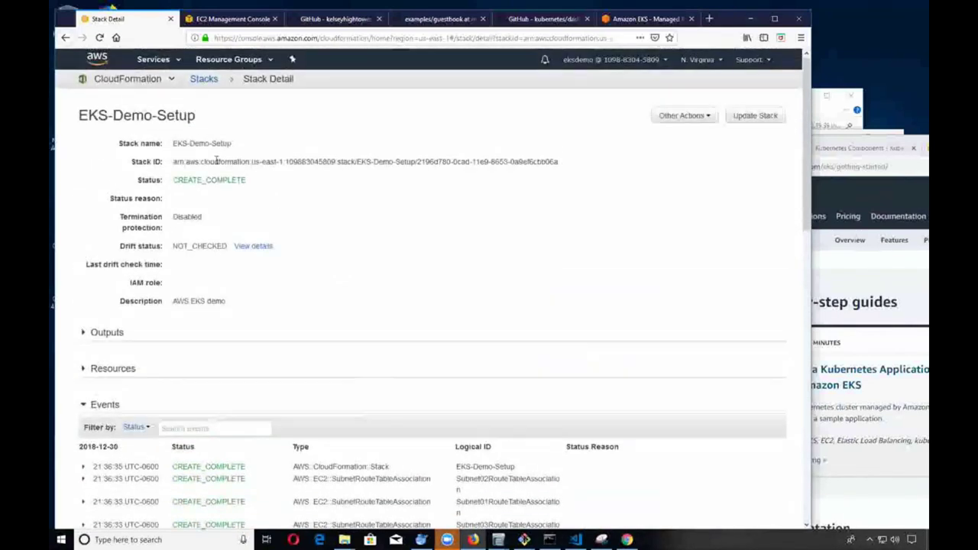
Step: Go to the VPC service, list the VPCs and inspect the description of EKS-Demo-Setup-VPC
left_click(88, 62)
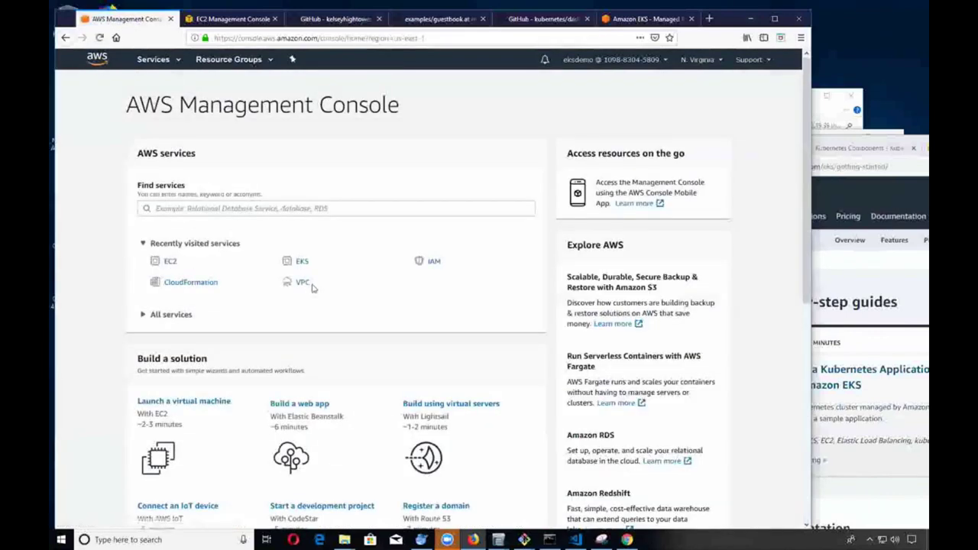
left_click(302, 283)
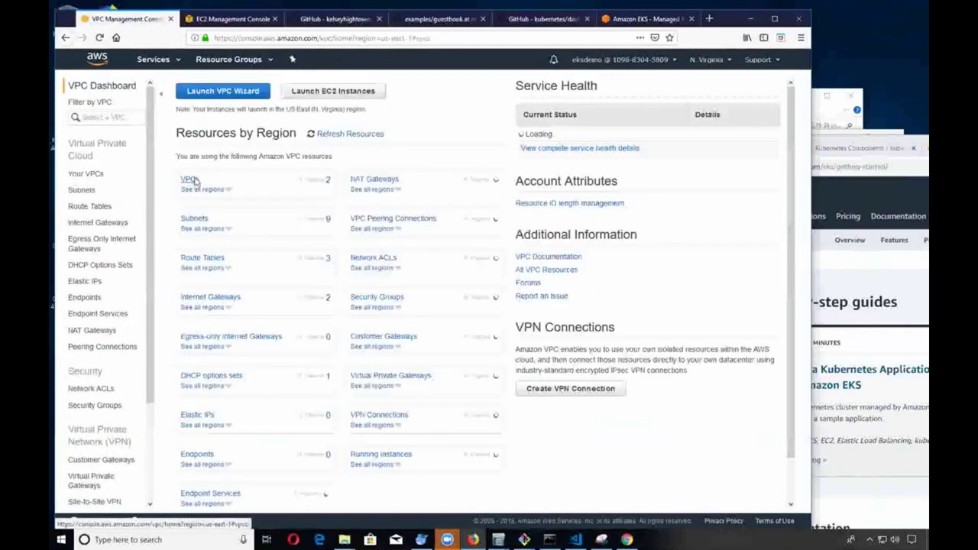
left_click(194, 180)
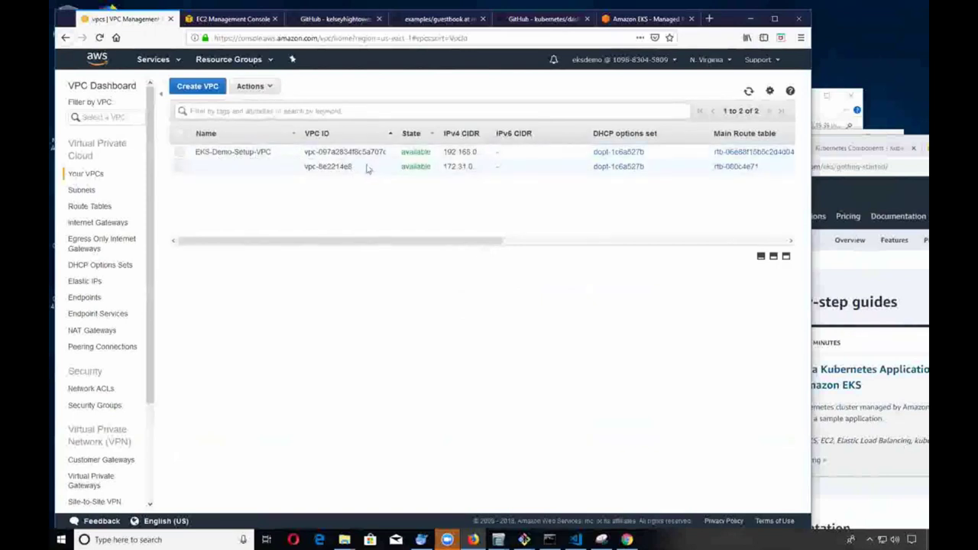
left_click(252, 151)
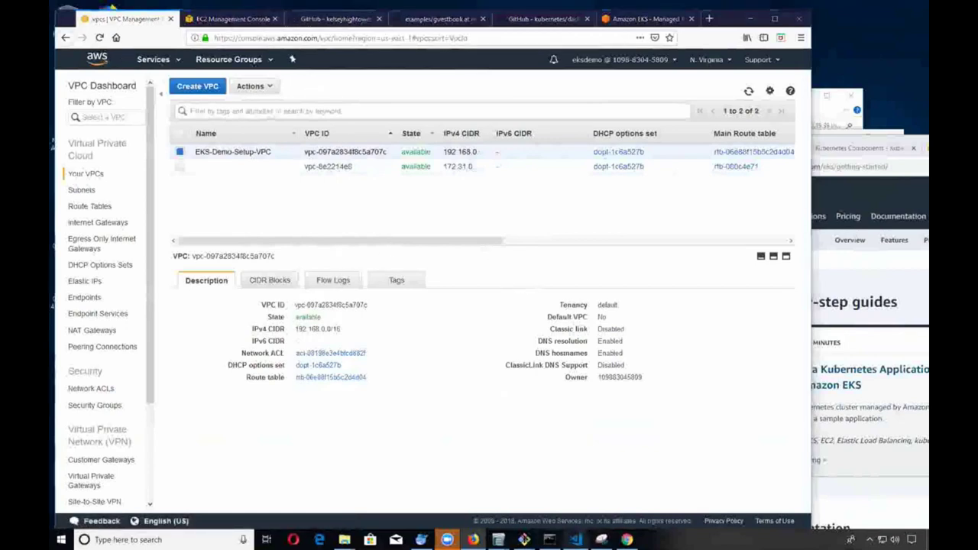
Step: Switch to Visual Studio Code, review the VPC and subnet definitions in eks-setup.yaml, and return to the VPC list in Firefox
left_click(576, 540)
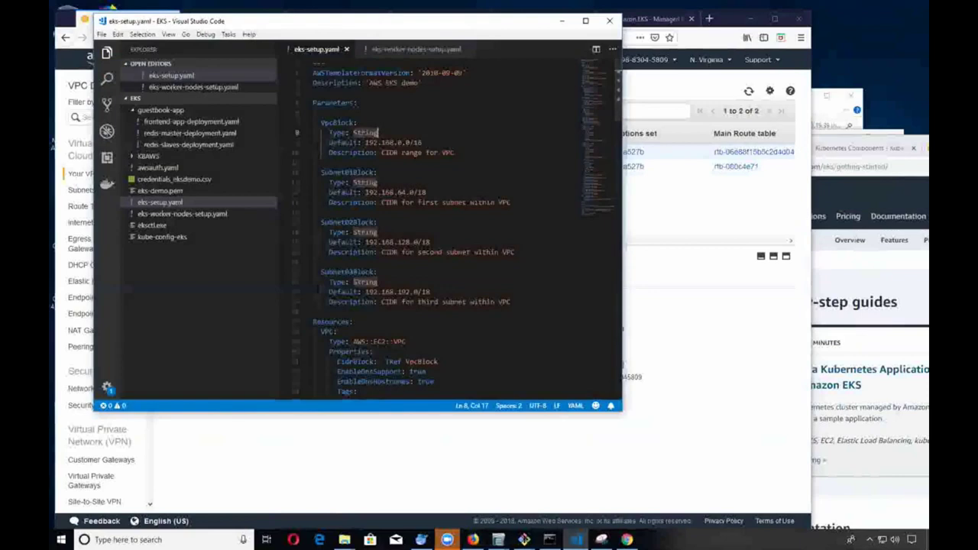
scroll(458, 227, "down", 2)
scroll(457, 229, "down", 15)
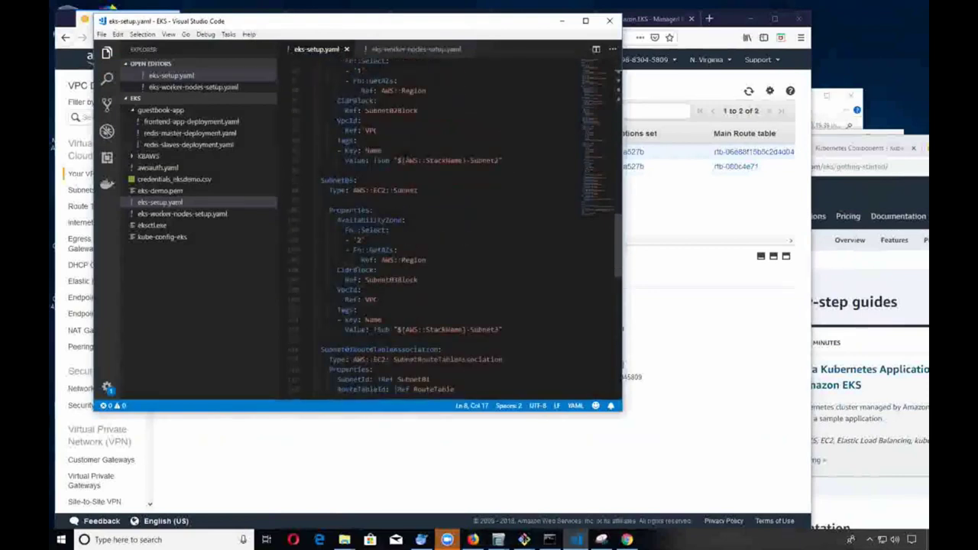
scroll(405, 157, "up", 10)
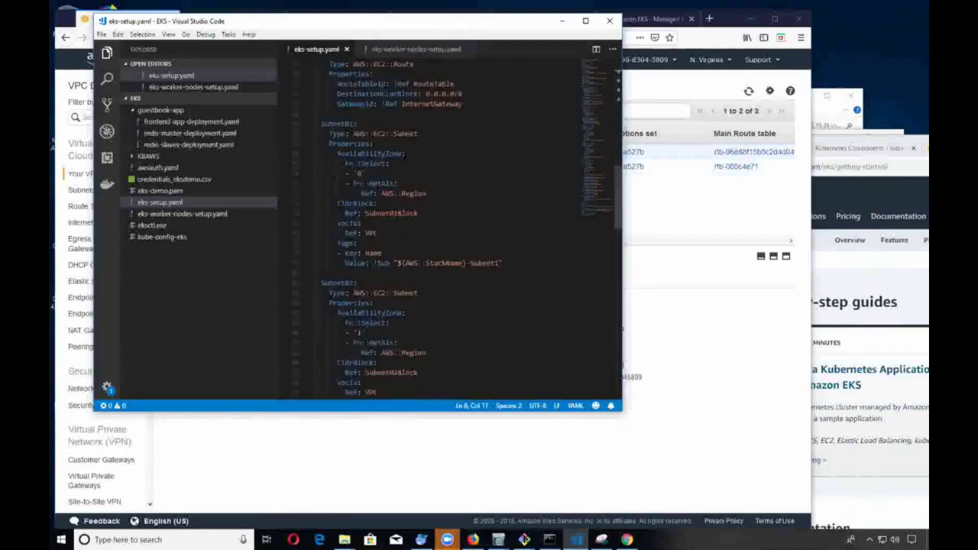
scroll(404, 156, "up", 4)
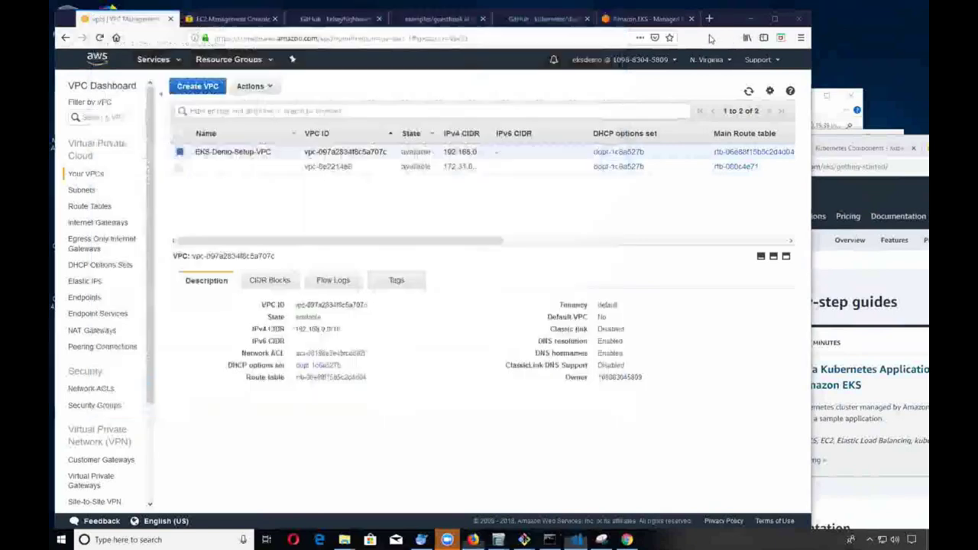
left_click(627, 156)
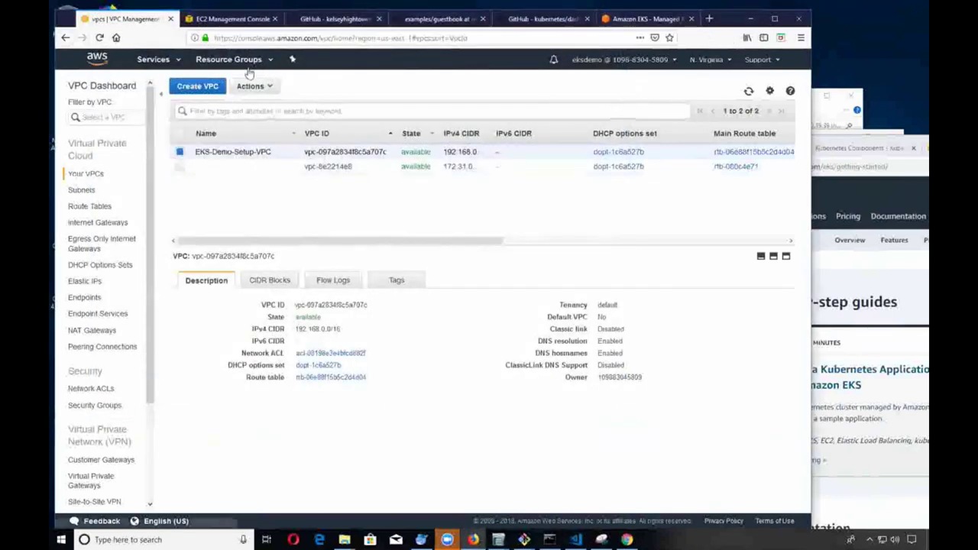
Step: Return to the AWS console home, go to the Amazon EKS cluster list, and start creating a new cluster
left_click(625, 21)
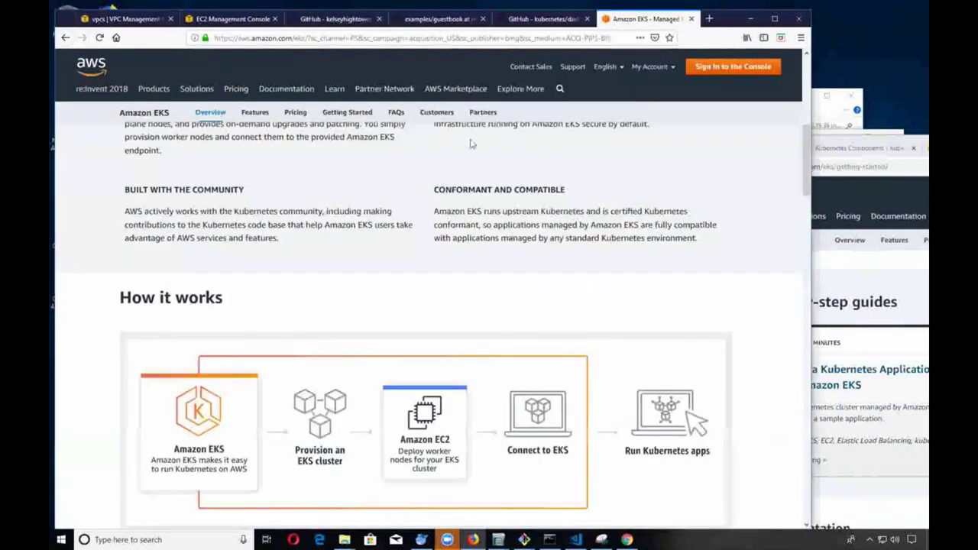
left_click(128, 18)
left_click(92, 62)
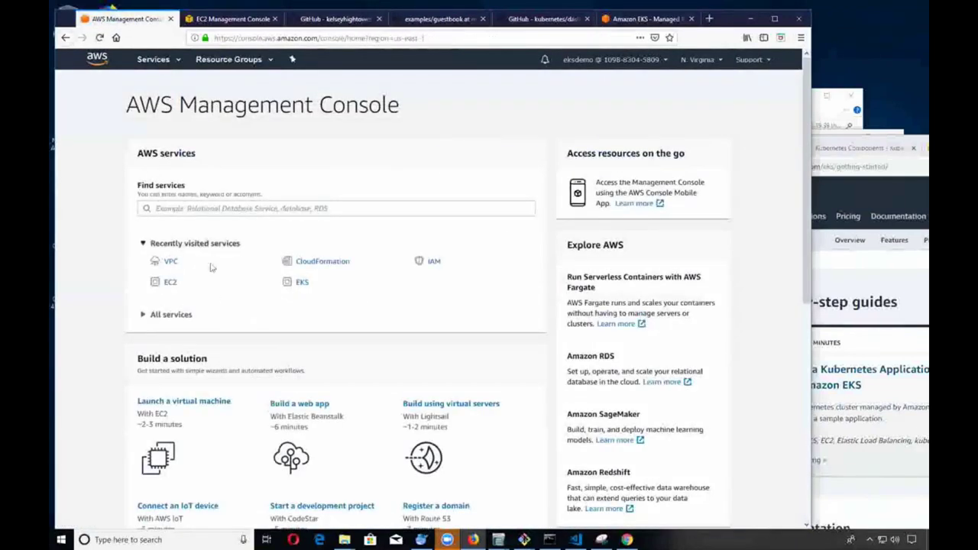
left_click(300, 283)
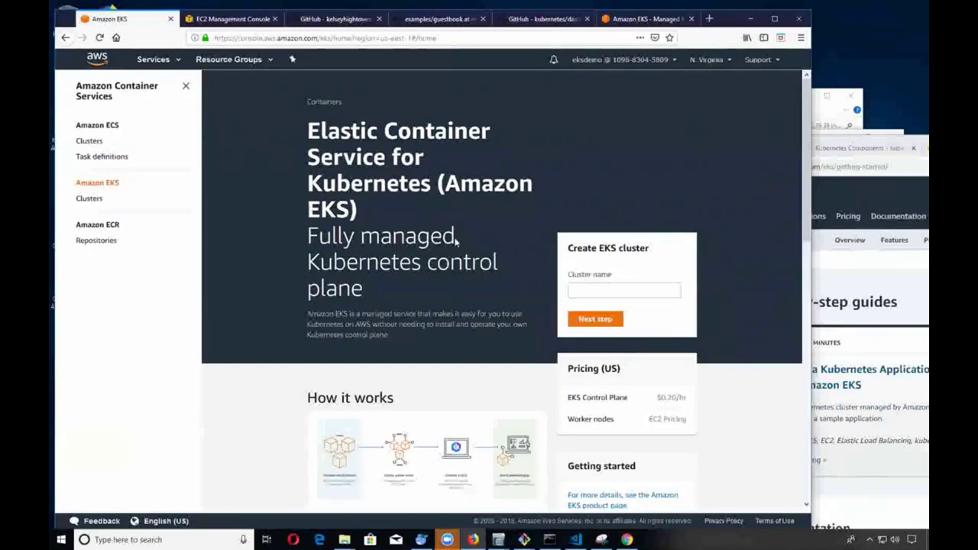
left_click(85, 200)
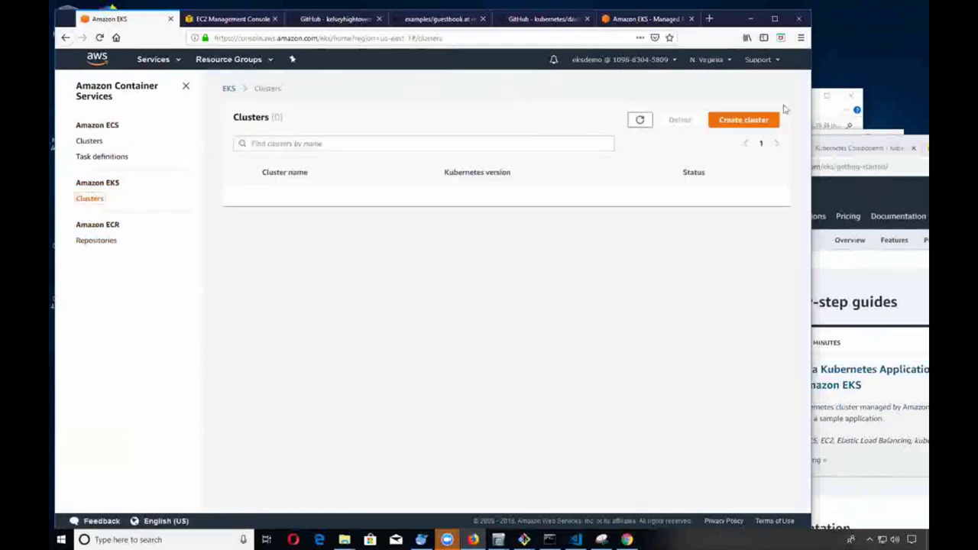
left_click(760, 122)
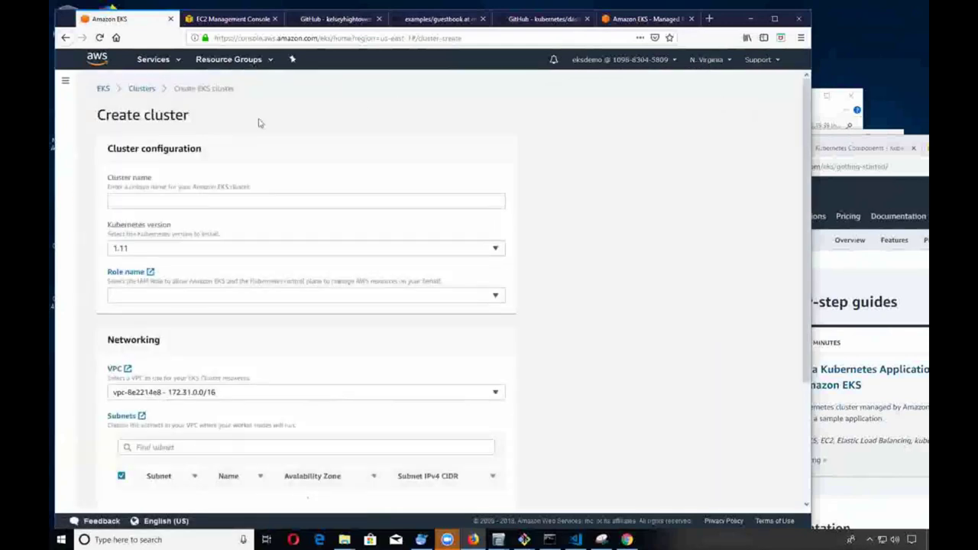
Step: Name the cluster EKS-demo-cluster and set its Kubernetes version to 1.10
left_click(123, 201)
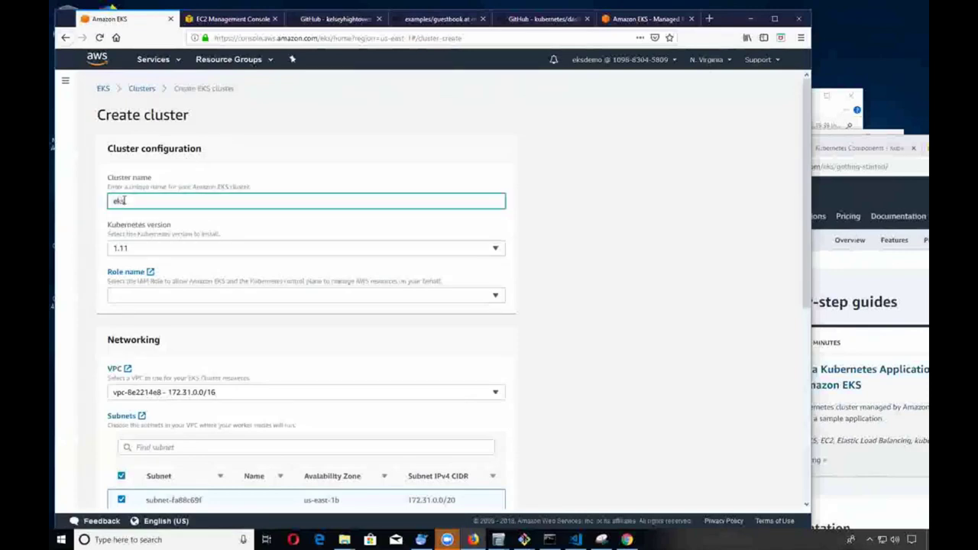
type("EKS-demo-cluster")
key("Tab")
left_click(118, 248)
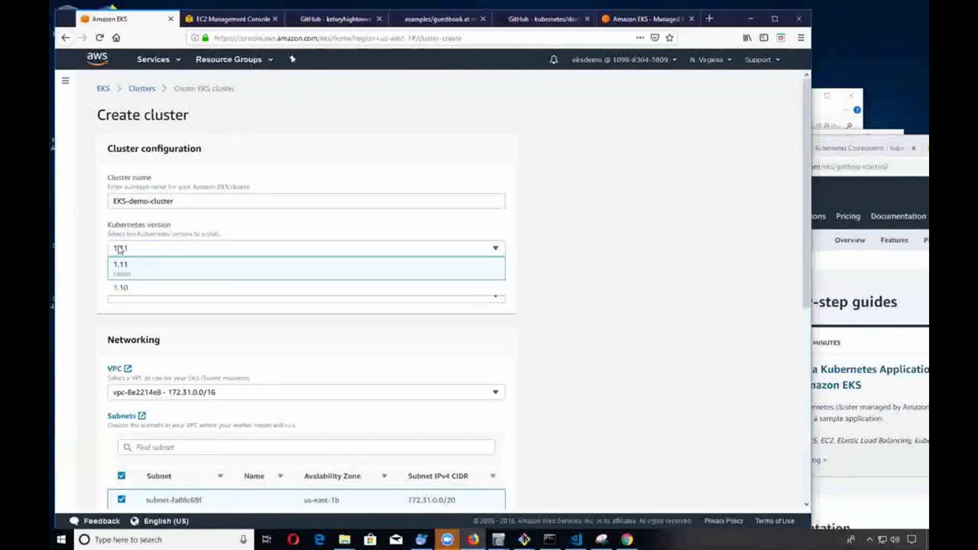
left_click(122, 288)
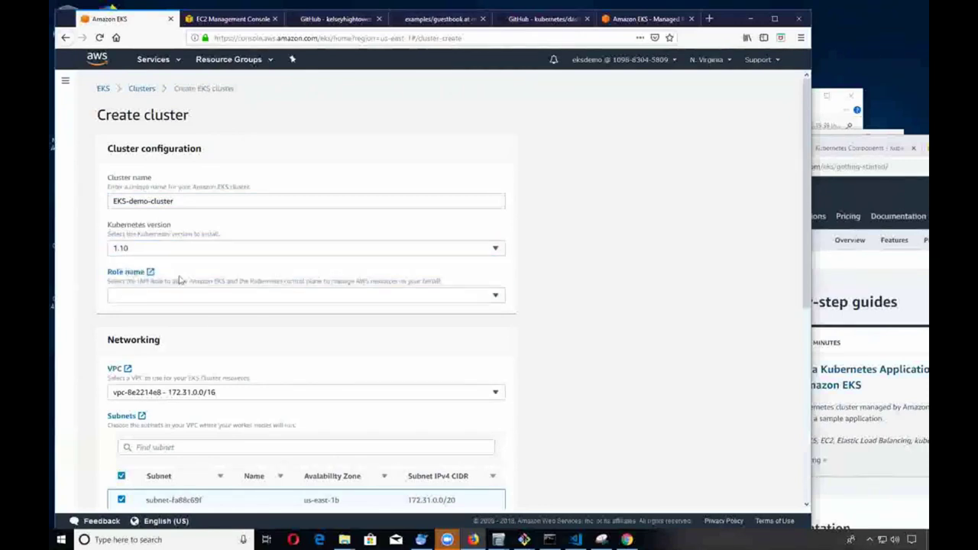
Step: Assign EKS-demo-role as the cluster's IAM role and look over the cluster configuration
left_click(142, 295)
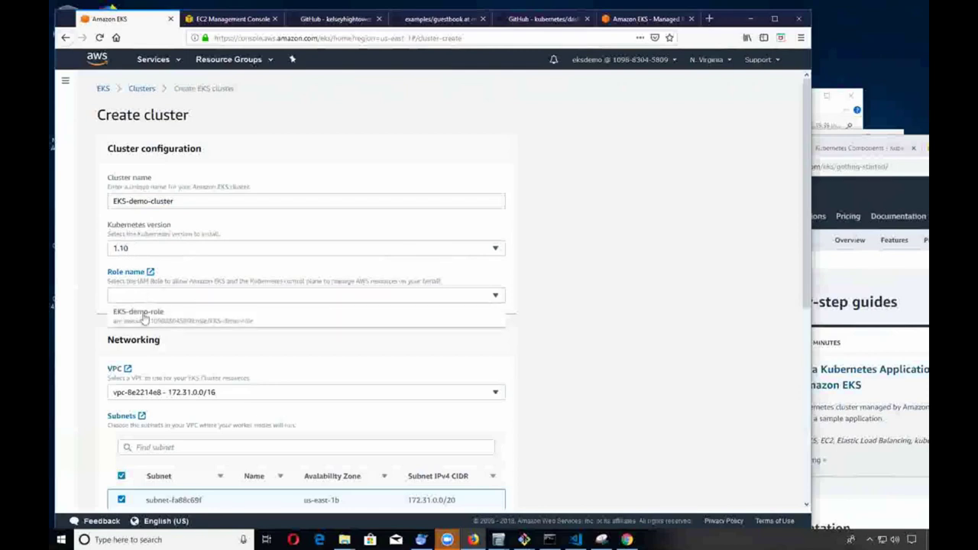
left_click(143, 320)
scroll(312, 303, "down", 3)
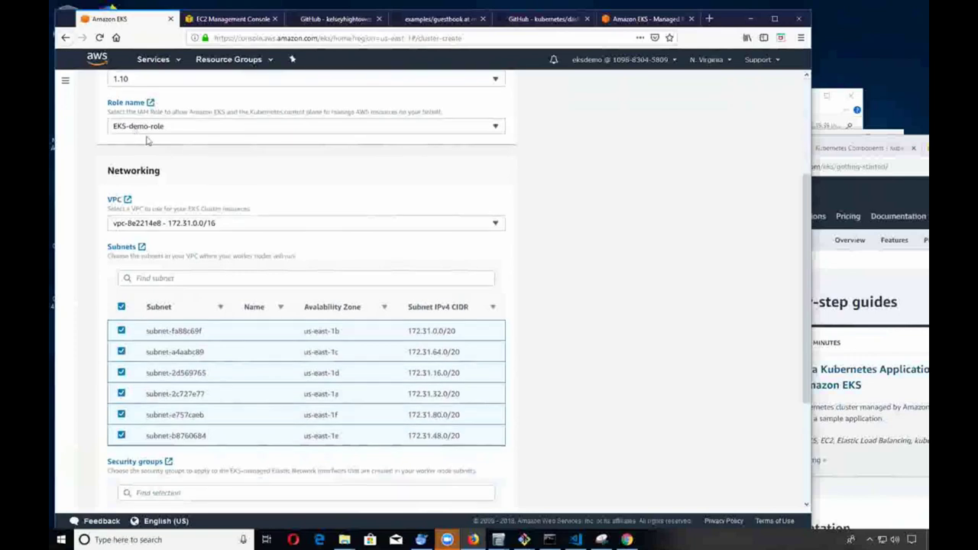
scroll(132, 130, "up", 3)
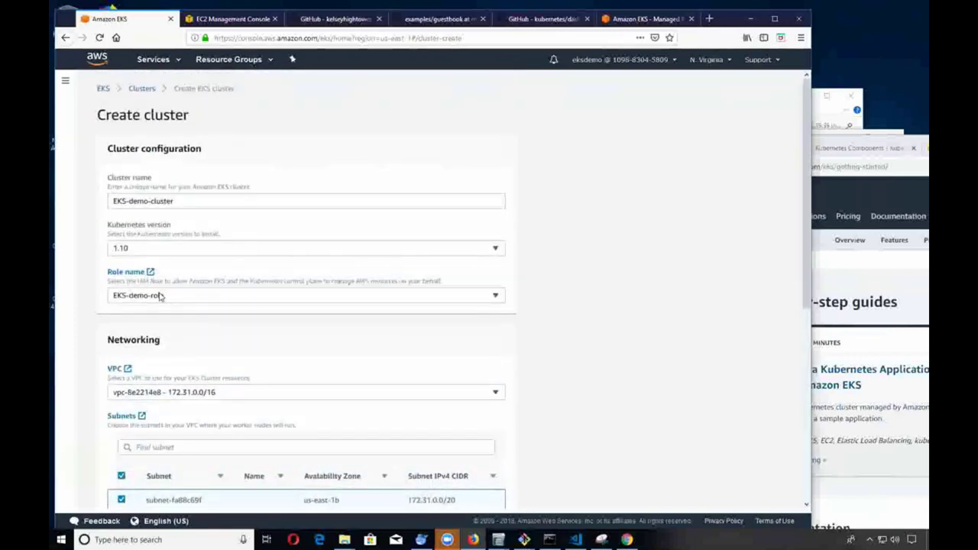
Step: Set the cluster's VPC to the EKS-Demo-Setup VPC with the 192.168.0.0/16 range
scroll(159, 299, "down", 1)
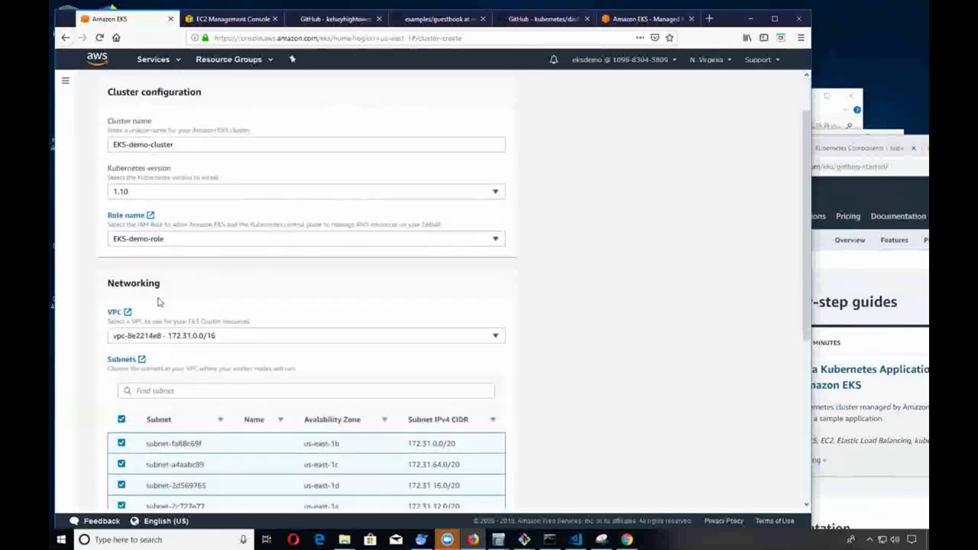
scroll(159, 302, "down", 4)
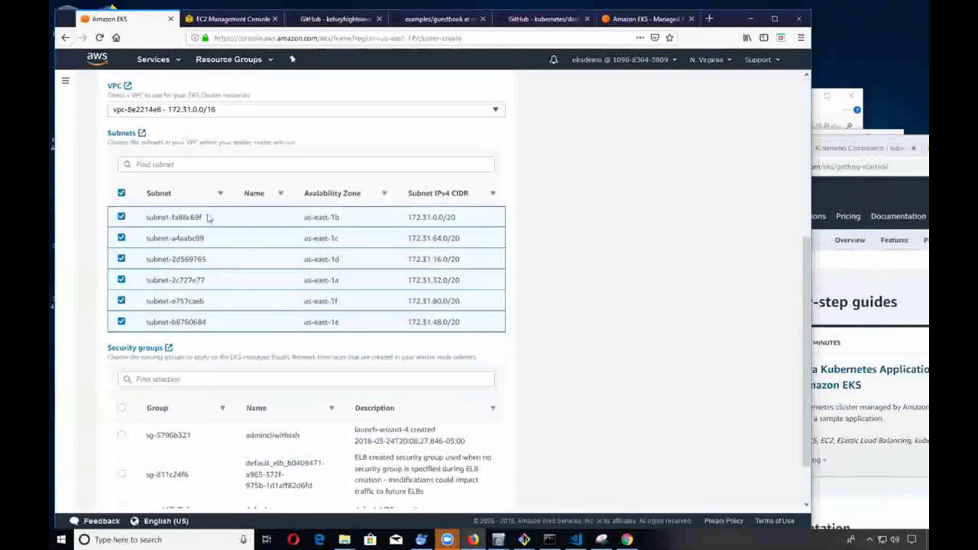
scroll(252, 128, "up", 1)
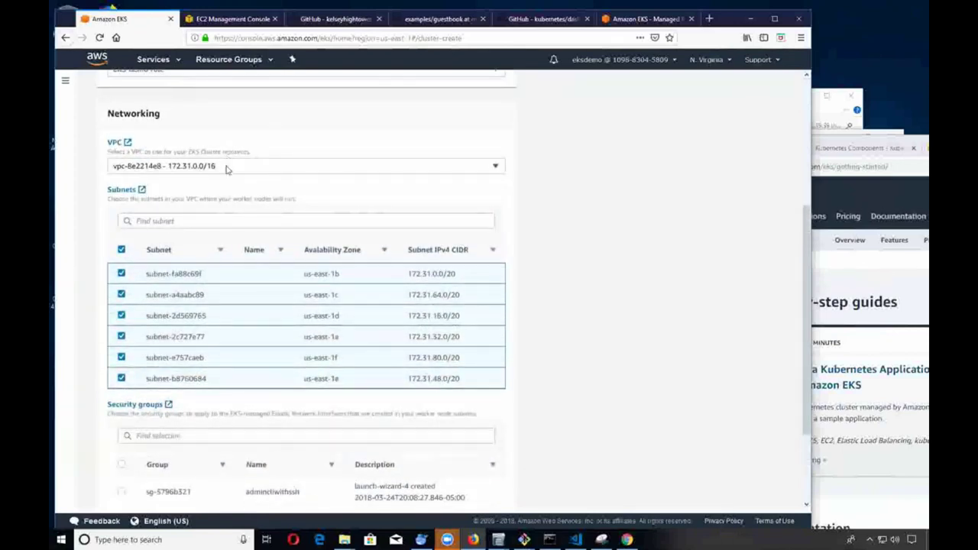
left_click(226, 167)
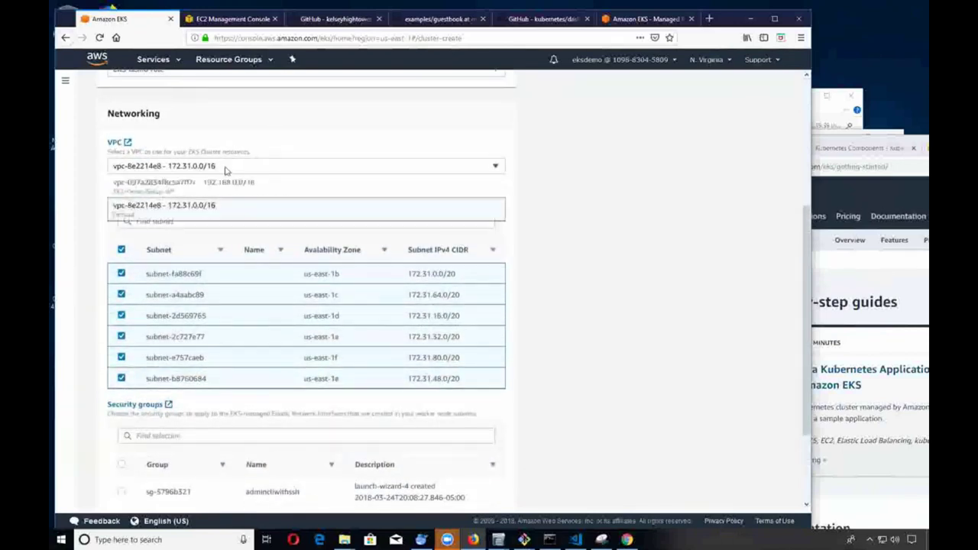
left_click(143, 192)
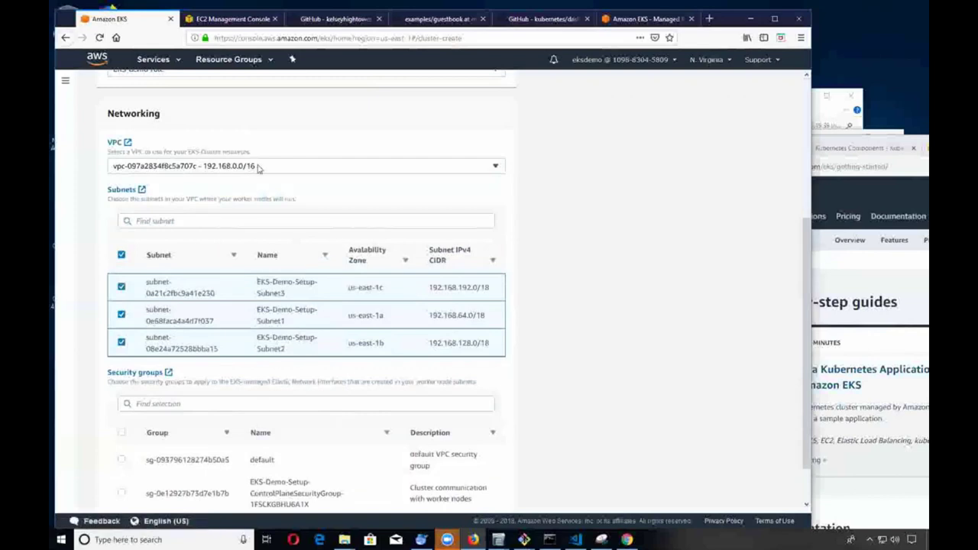
left_click(252, 170)
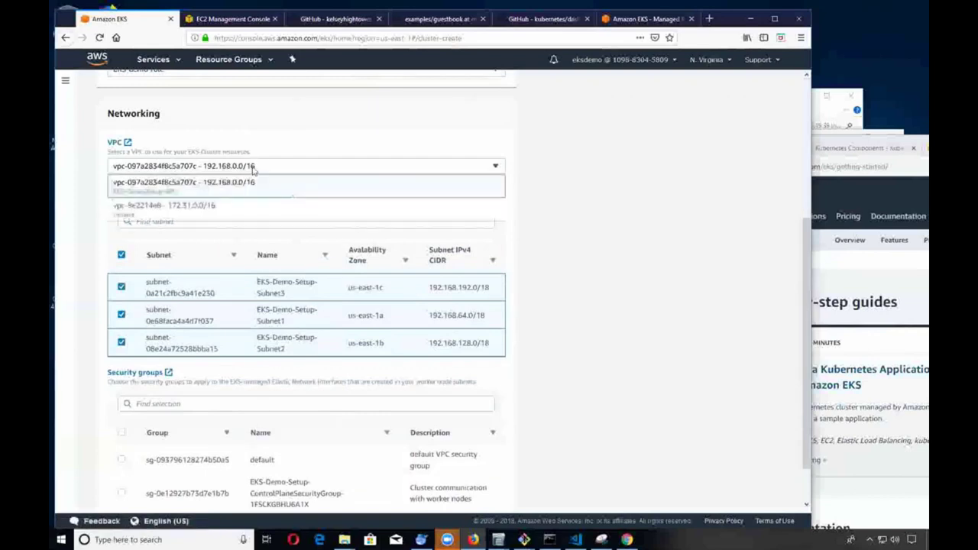
left_click(143, 196)
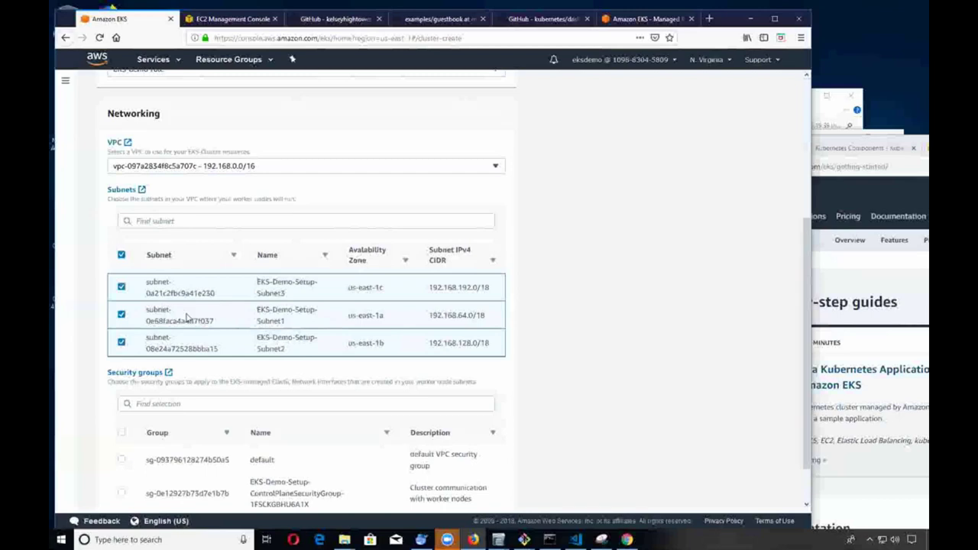
Step: Select the EKS-Demo-Setup ControlPlaneSecurityGroup as the cluster's security group and create the cluster
scroll(185, 321, "down", 2)
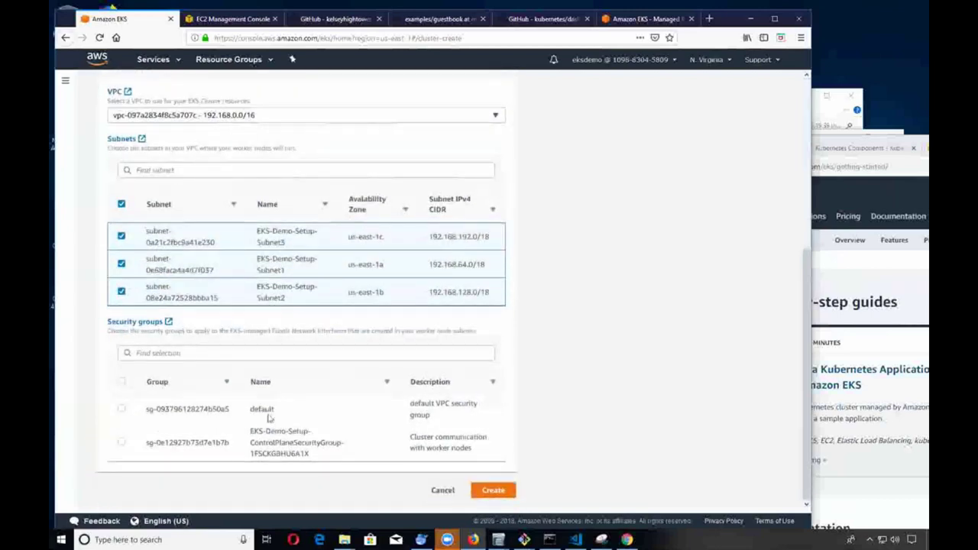
left_click_drag(252, 431, 309, 466)
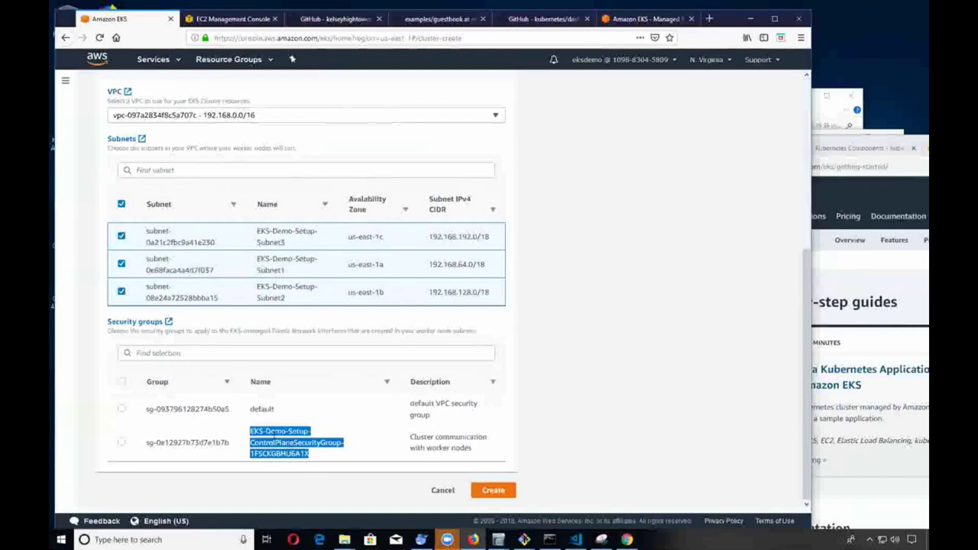
left_click(251, 442)
left_click_drag(251, 442, 344, 445)
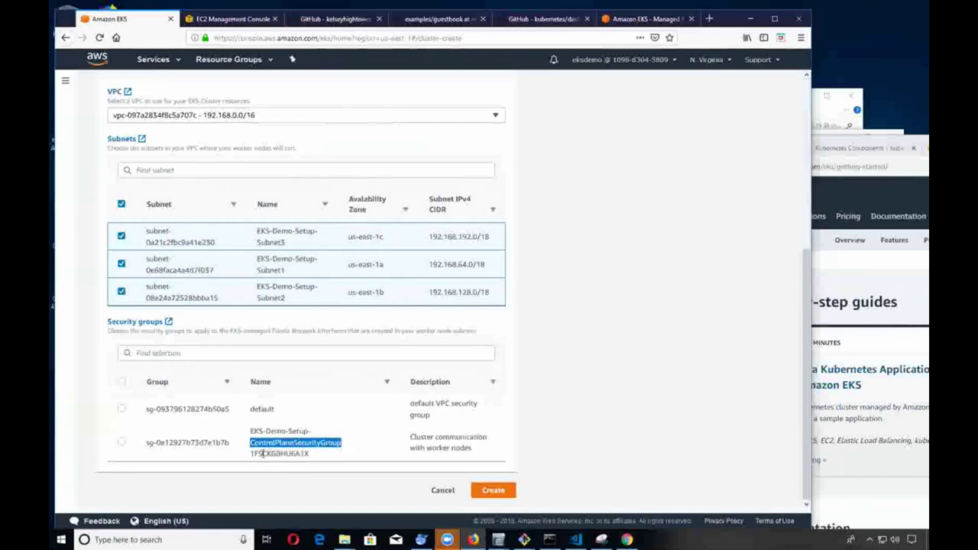
left_click(121, 442)
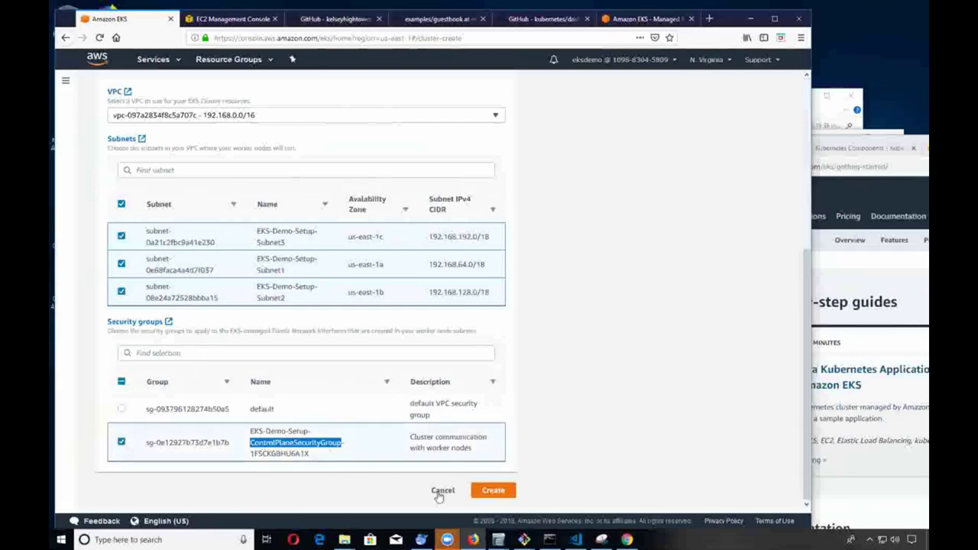
left_click(493, 490)
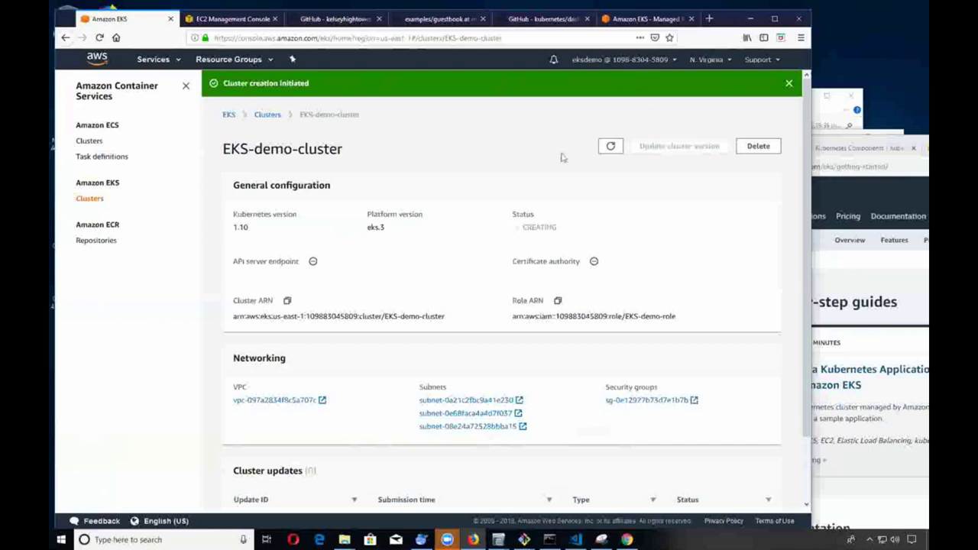
Step: Review EKS-demo-cluster's general configuration and networking details, and examine its API server endpoint address
scroll(339, 386, "down", 2)
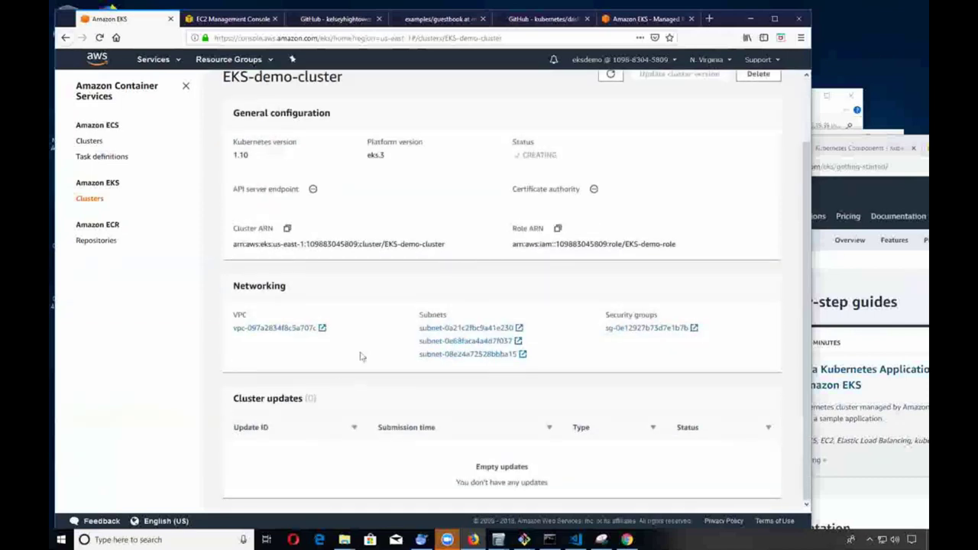
scroll(522, 243, "up", 2)
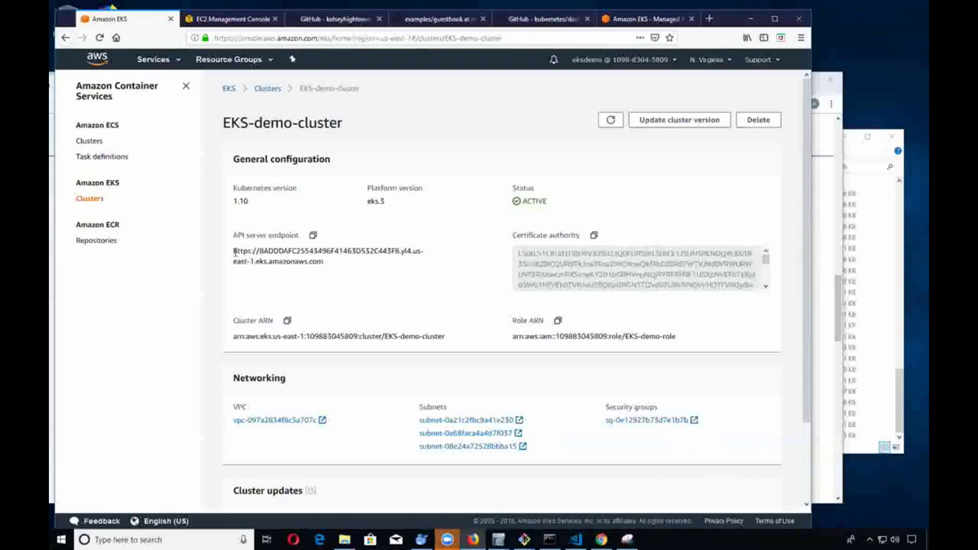
left_click_drag(234, 250, 323, 261)
left_click(655, 200)
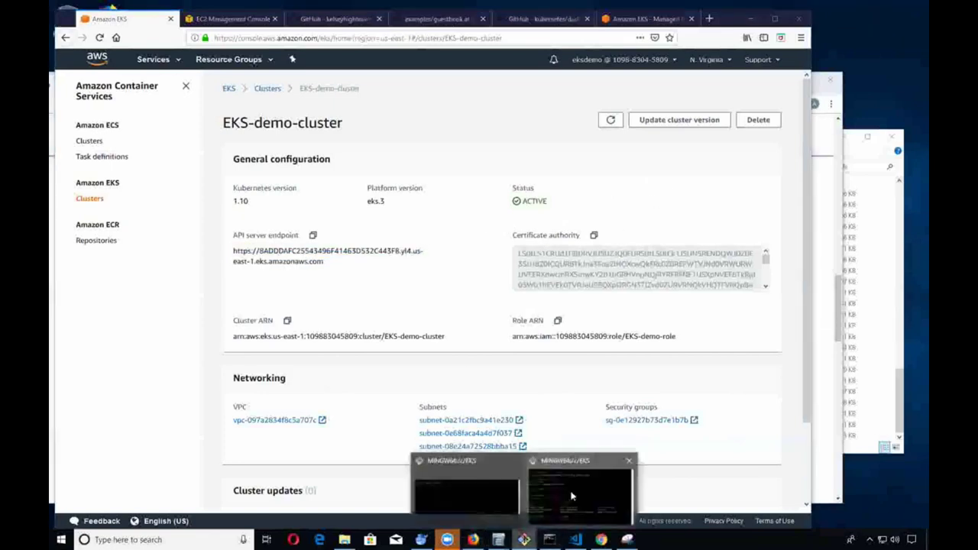
Step: Switch to the MINGW64 terminal in /c/EKS and open $HOME/.kube/kube-config-eks in vi
left_click(573, 497)
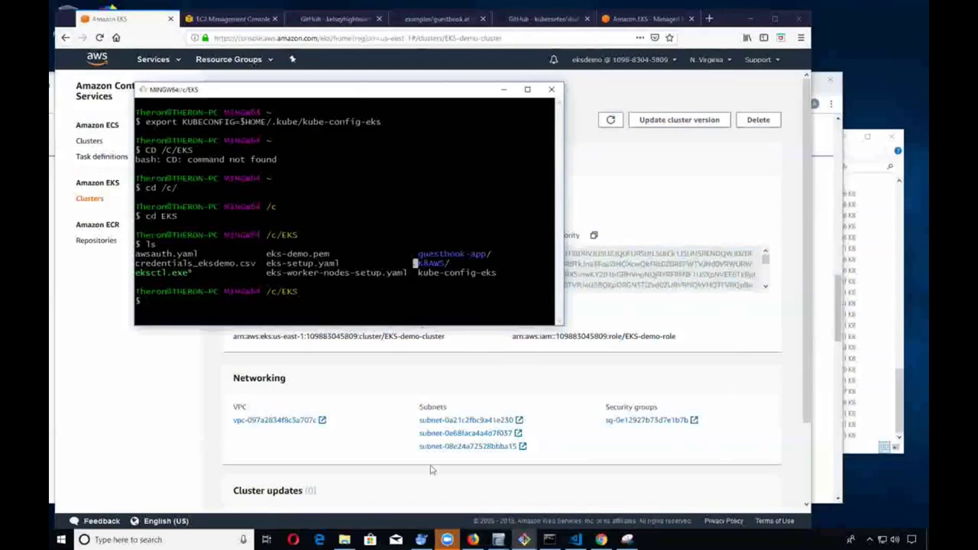
key("alt+Tab")
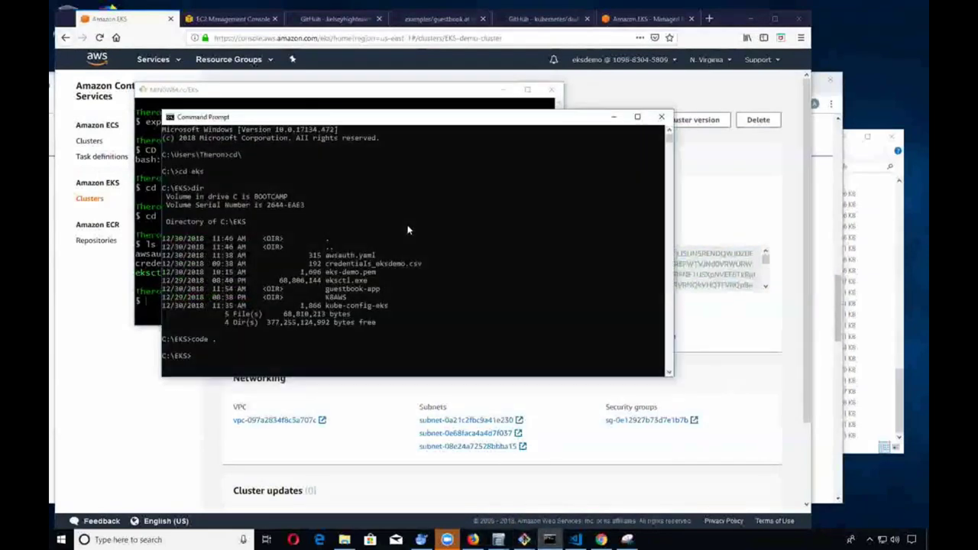
left_click(303, 100)
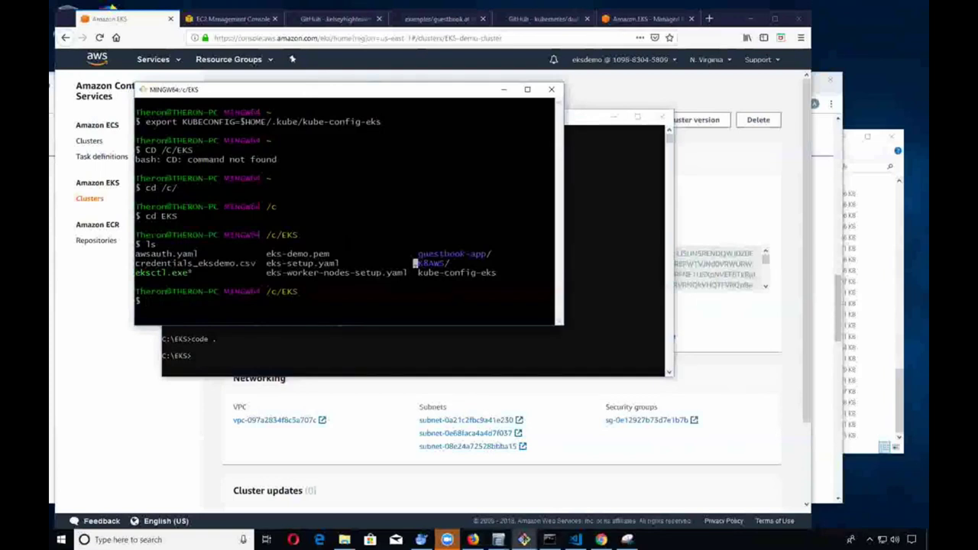
type("vi $HOM")
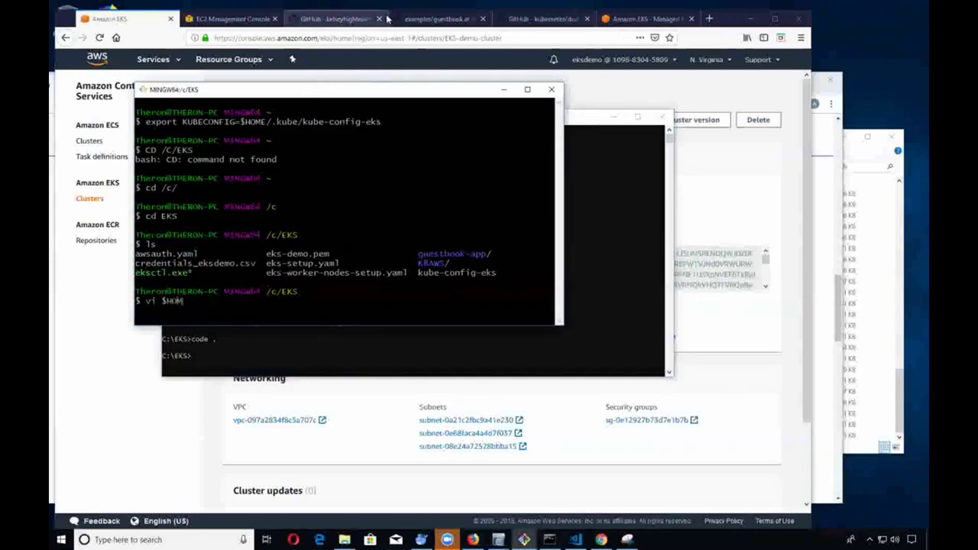
type("E/.kube/c")
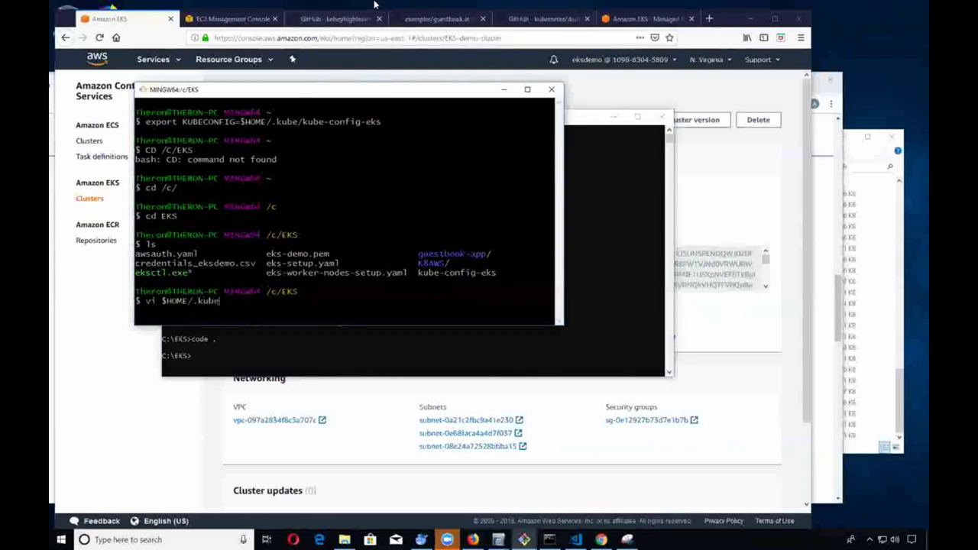
key("Tab")
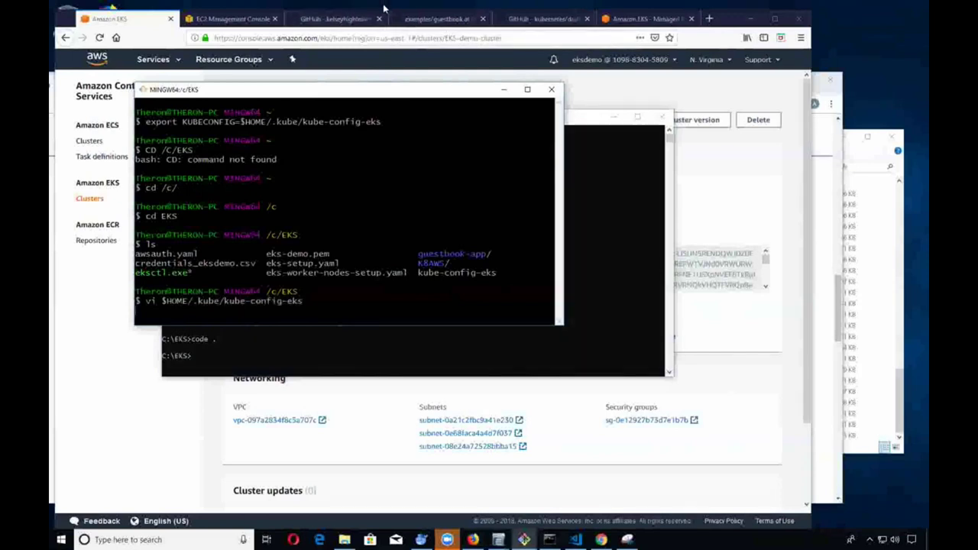
key("Return")
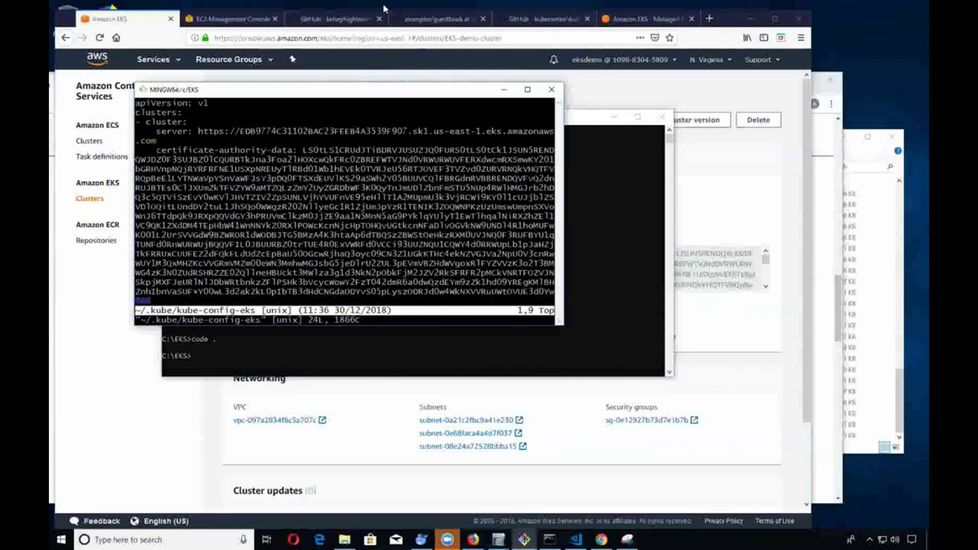
Step: Quit vi, widen the terminal window, and reopen the kube-config-eks file in vi
type(":q")
key("Return")
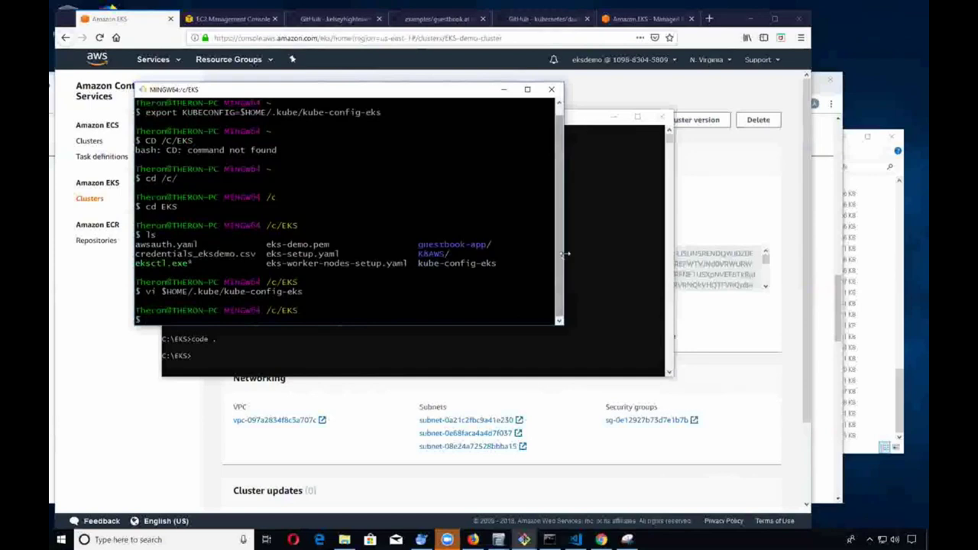
left_click_drag(566, 254, 787, 253)
key("Up")
key("Return")
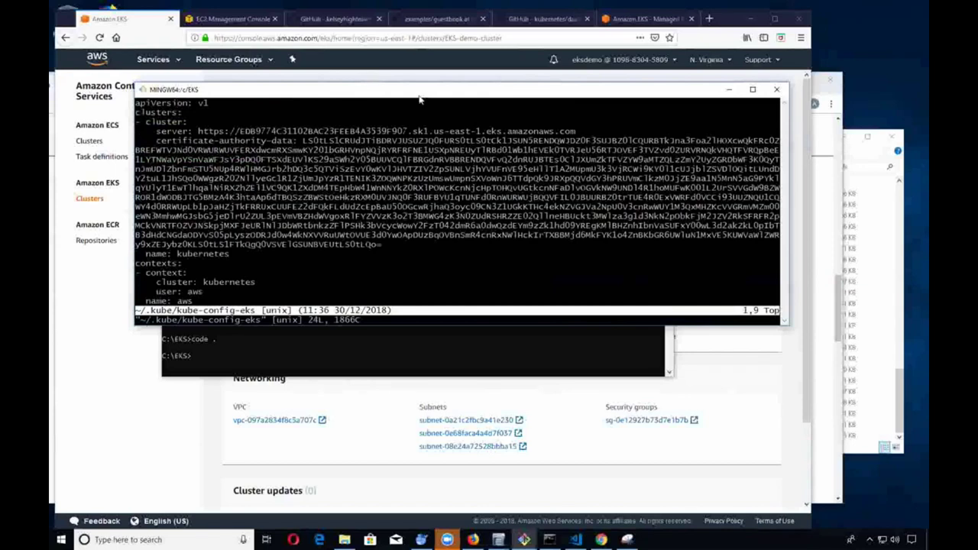
Step: Move the terminal window aside and close the Command Prompt window behind it
left_click_drag(417, 93, 384, 72)
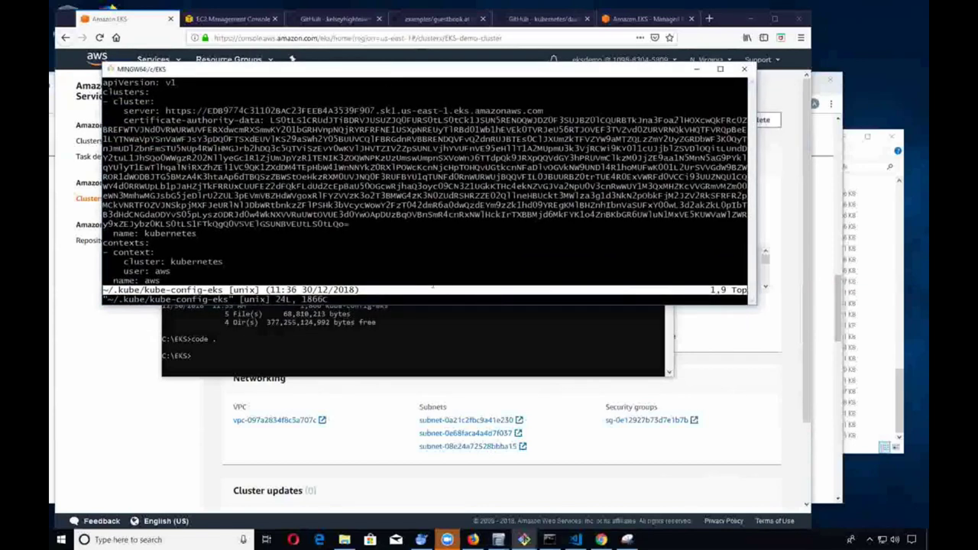
left_click(450, 343)
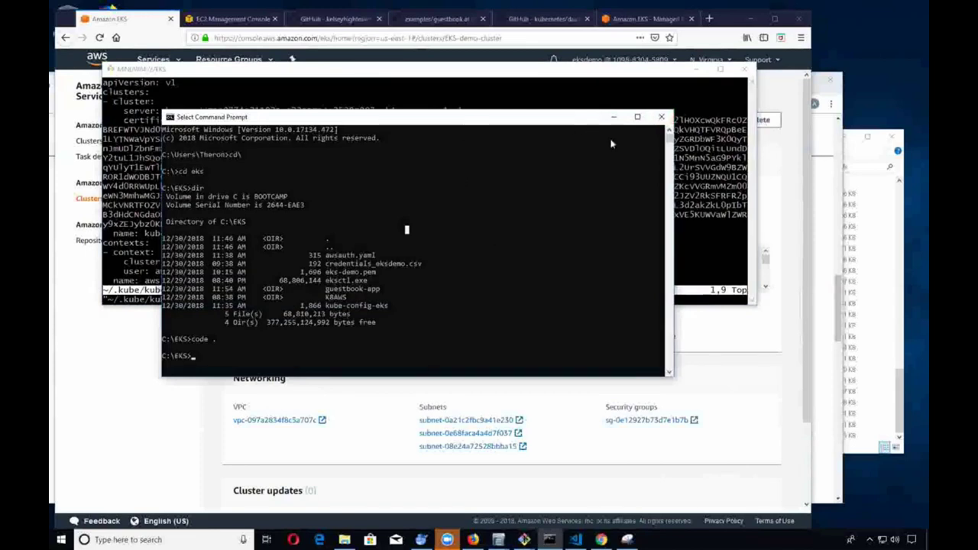
left_click(661, 117)
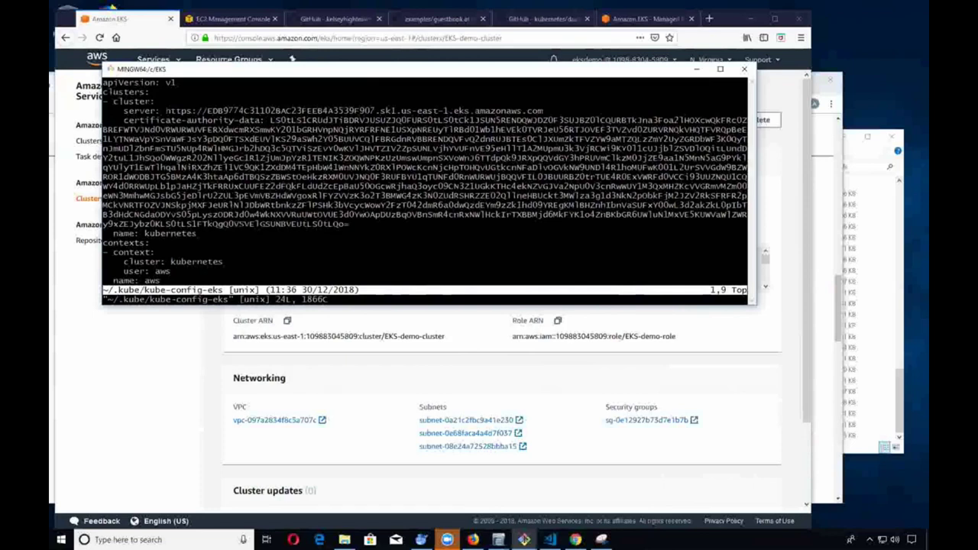
Step: Examine the server URL under the cluster entry in kube-config-eks
left_click_drag(165, 110, 345, 100)
left_click_drag(532, 102, 543, 111)
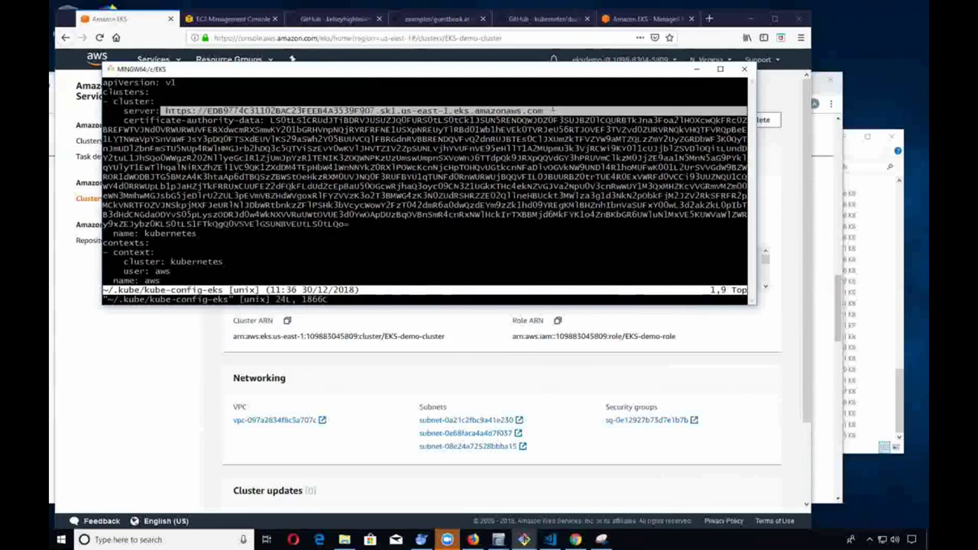
left_click(544, 111)
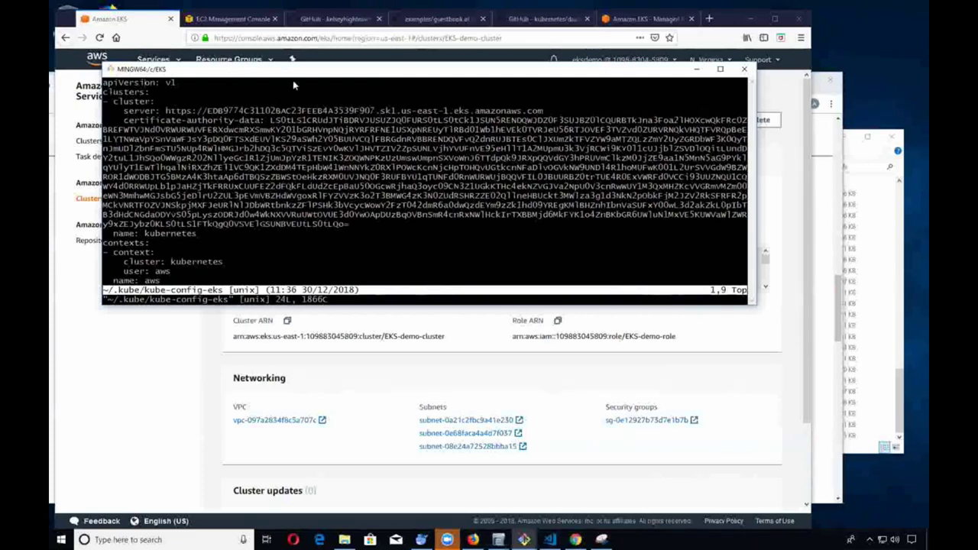
Step: Uncover the EKS-demo-cluster page and copy its API server endpoint with the built-in copy option
left_click_drag(284, 74, 370, 248)
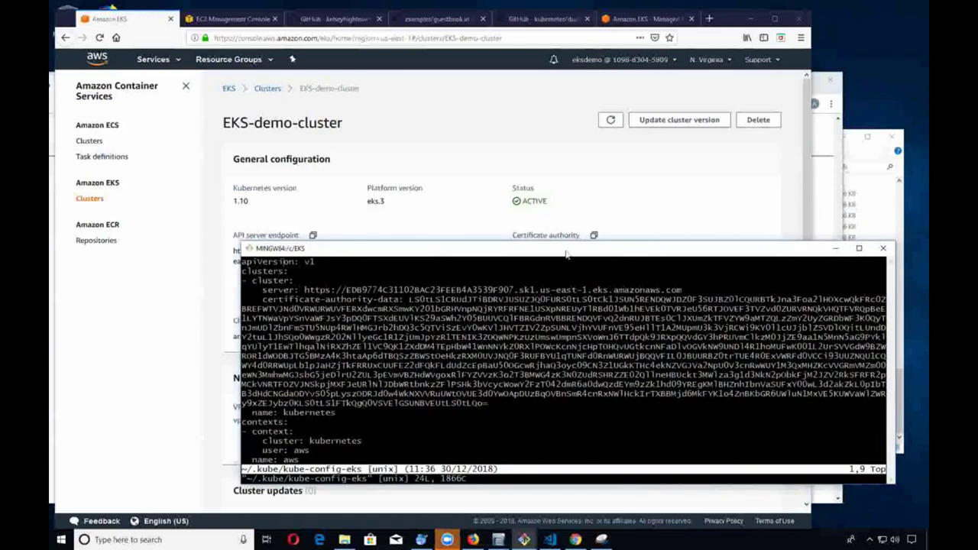
left_click_drag(367, 251, 659, 246)
left_click(262, 226)
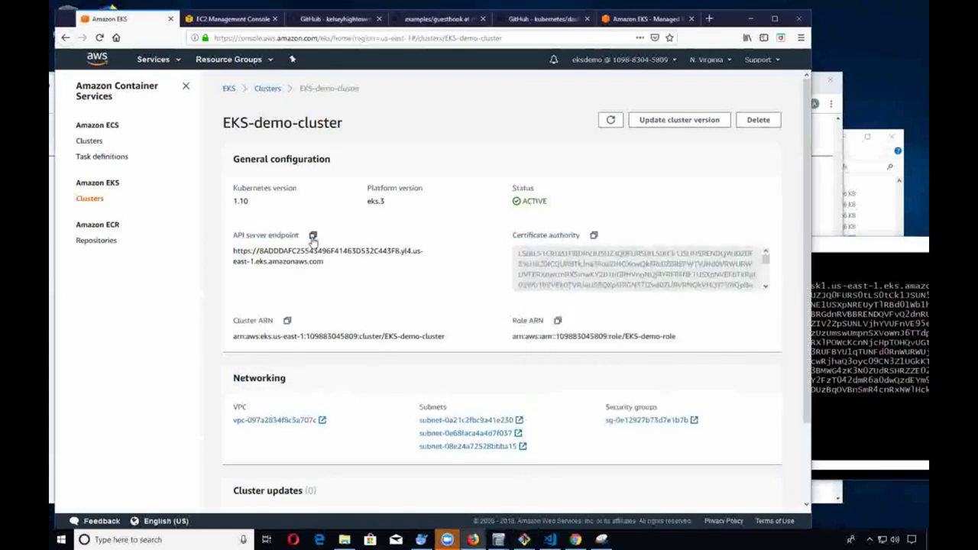
left_click(313, 235)
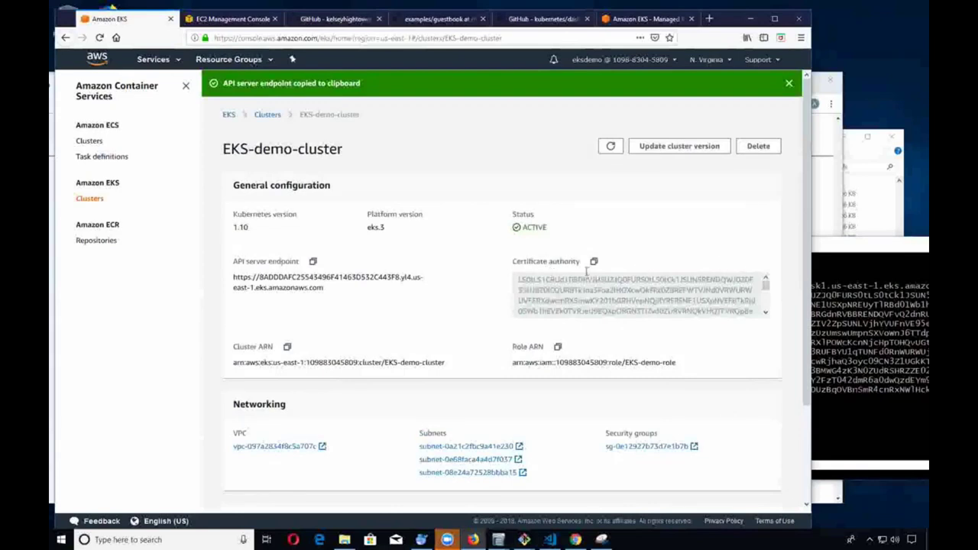
Step: Try to replace the server URL in kube-config-eks with the copied API server endpoint and save the file in vi
left_click_drag(879, 252, 509, 156)
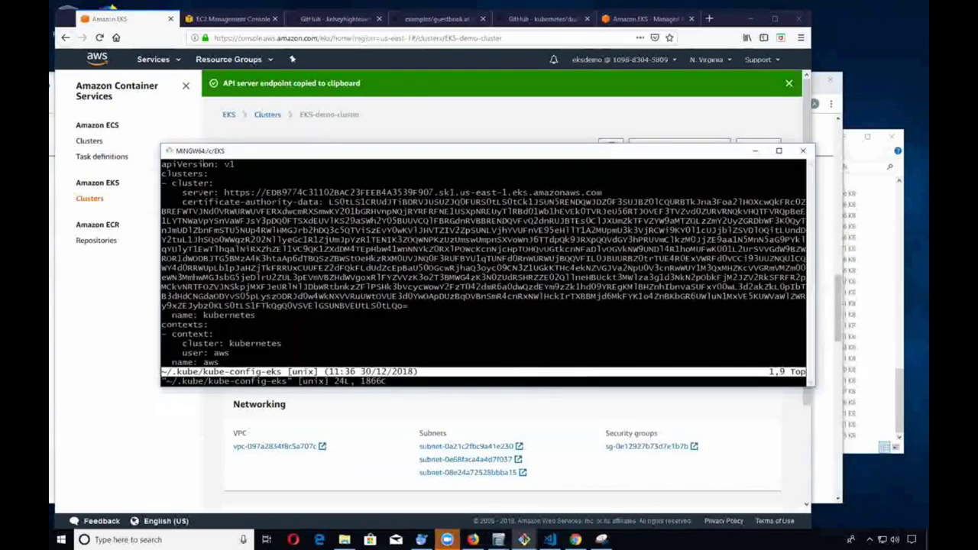
left_click(162, 183)
key("e")
key("shift+c")
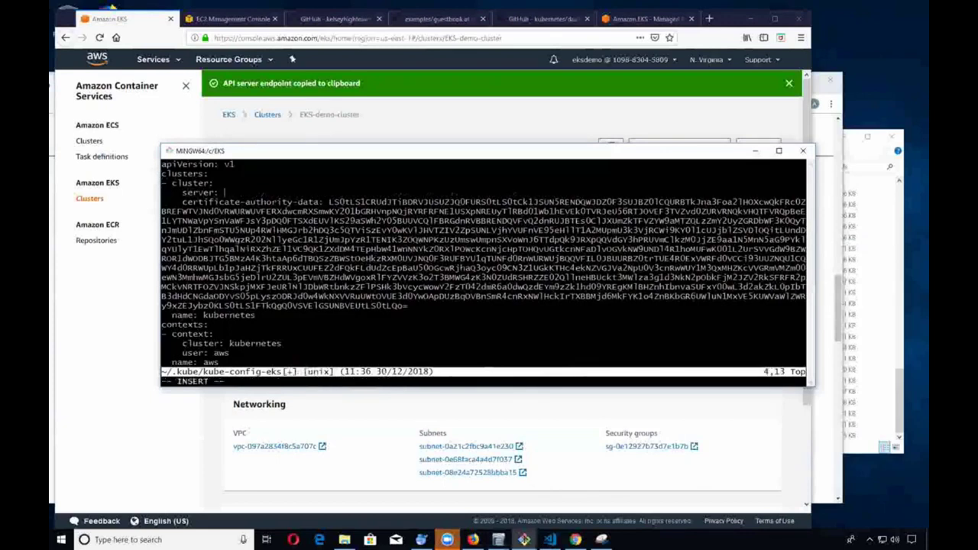
right_click(503, 210)
left_click(569, 240)
key("Escape")
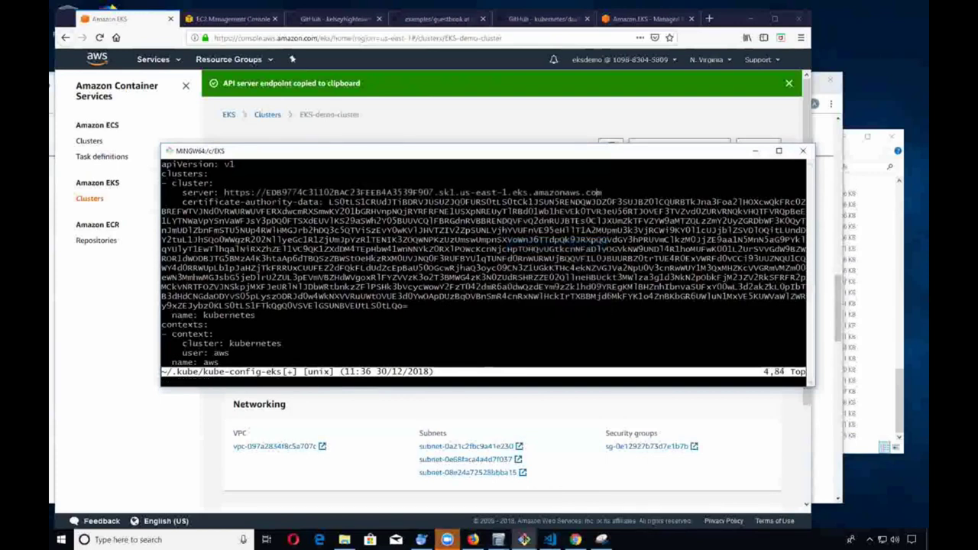
type(":w")
key("Return")
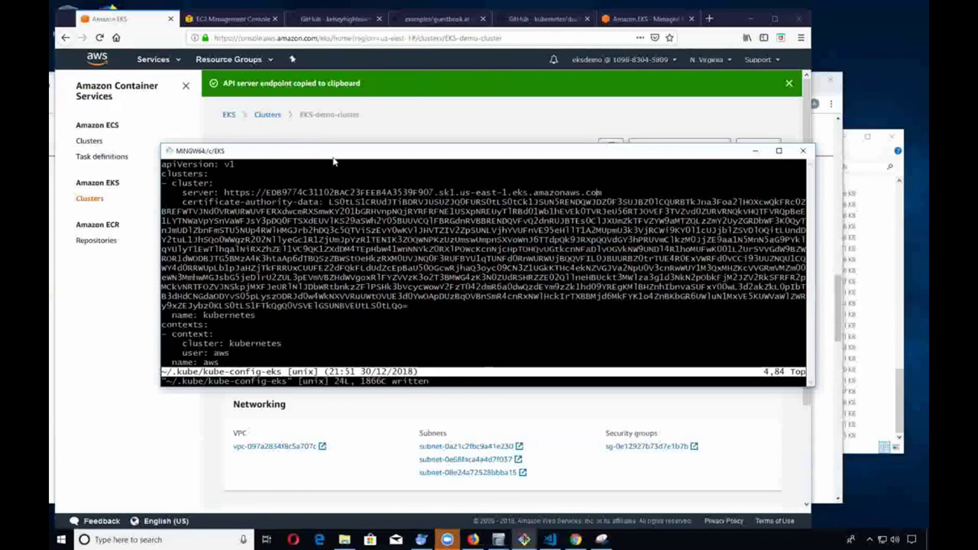
Step: Select the API server endpoint address on the EKS-demo-cluster page, copy it, and return to the terminal
left_click_drag(333, 160, 373, 310)
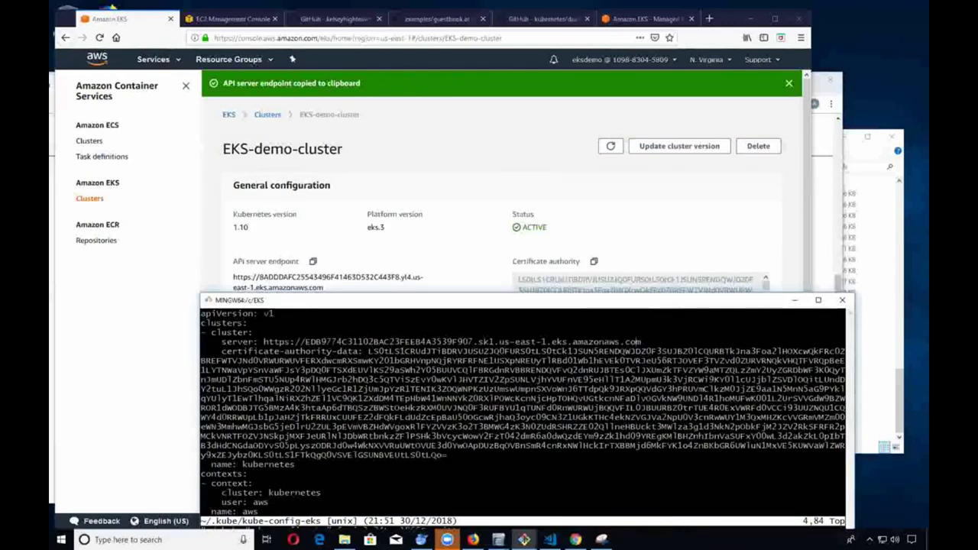
left_click(389, 267)
left_click_drag(234, 277, 326, 288)
right_click(314, 292)
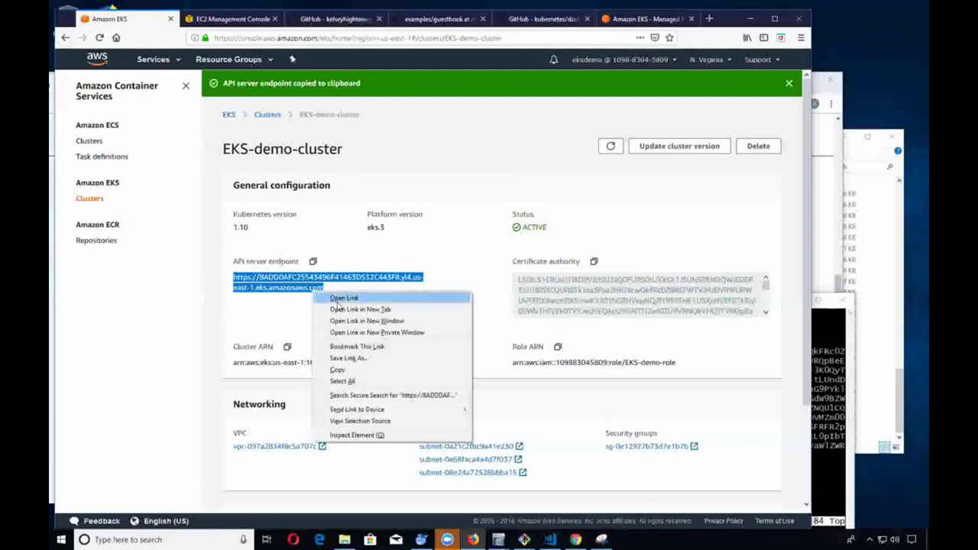
left_click(337, 369)
key("alt+Tab")
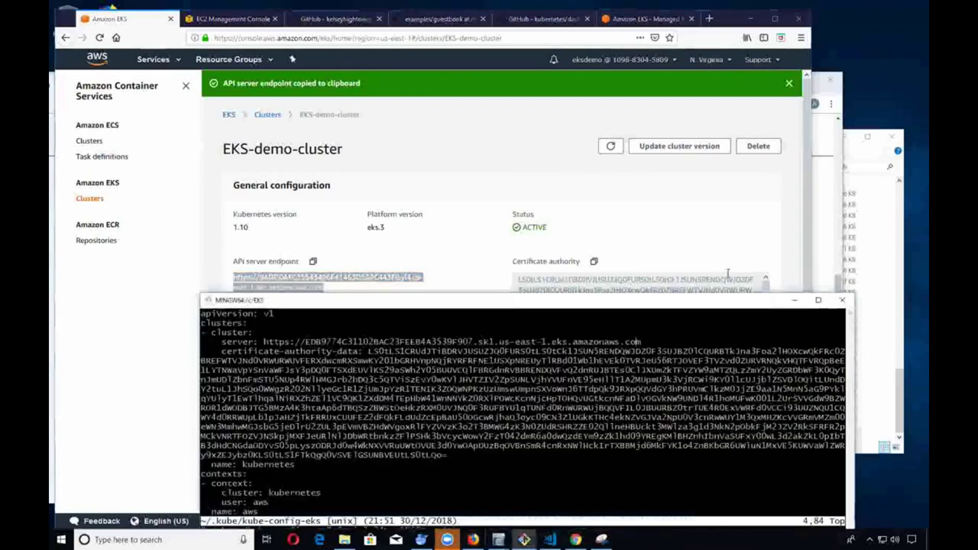
Step: Clear the URL after "server:" in kube-config-eks and try again to paste the cluster's API server endpoint there
left_click_drag(645, 301, 605, 95)
key("asciicircum")
key("l")
key("l")
key("l")
key("l")
key("l")
key("l")
key("l")
key("l")
key("h")
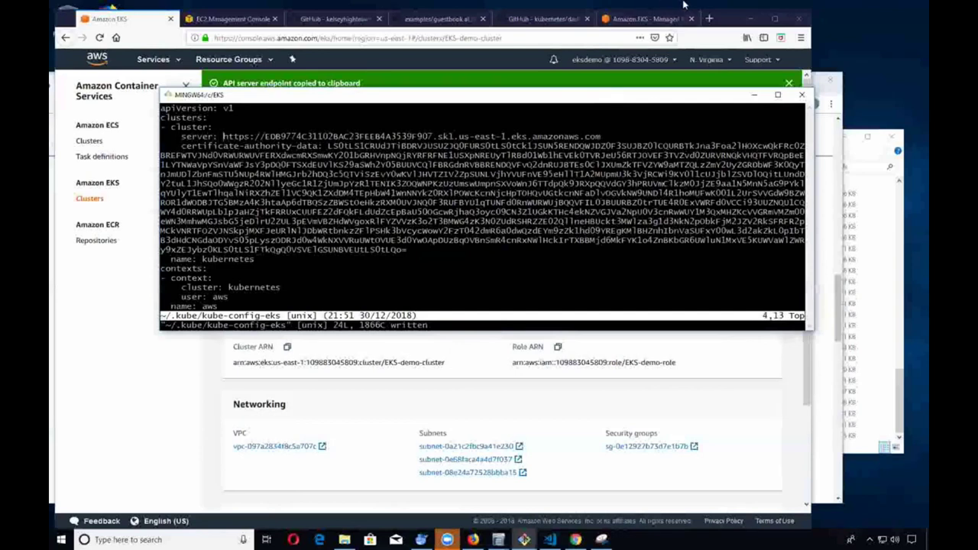
key("shift+c")
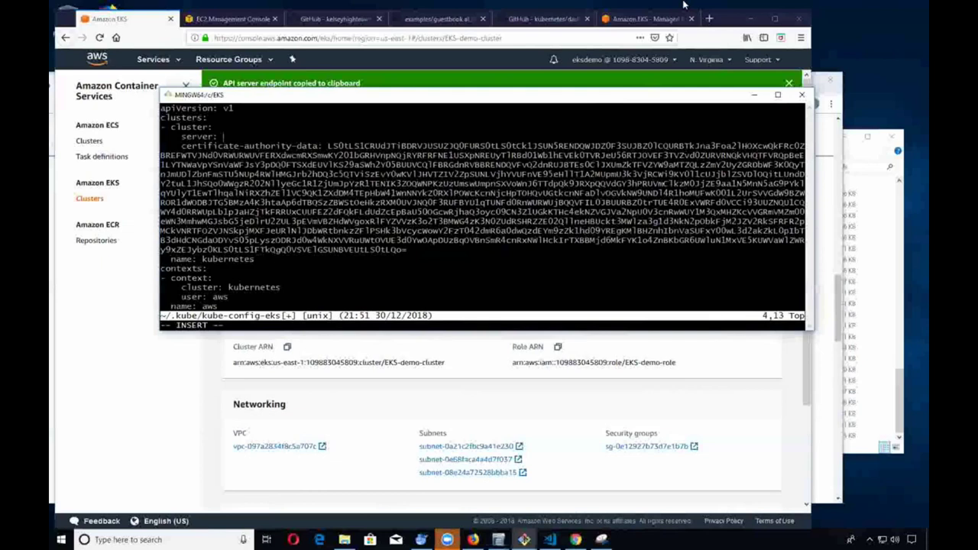
right_click(501, 229)
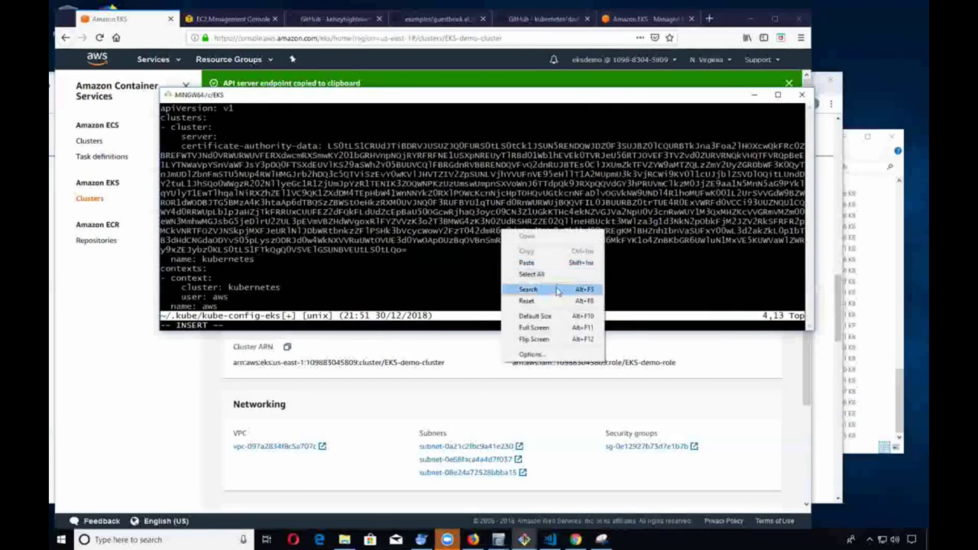
left_click(527, 262)
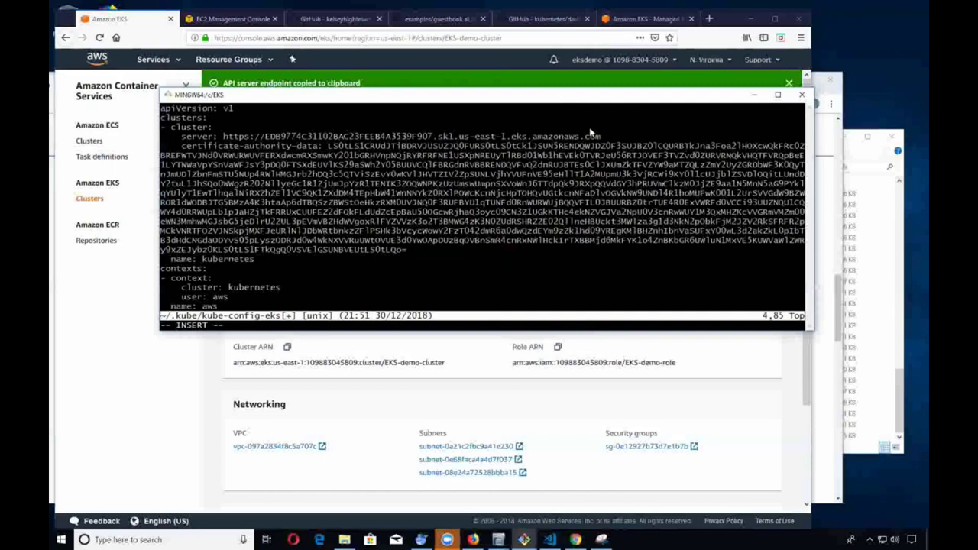
Step: Reposition the terminal window and insert blank lines below the server line in kube-config-eks
left_click_drag(590, 94, 753, 301)
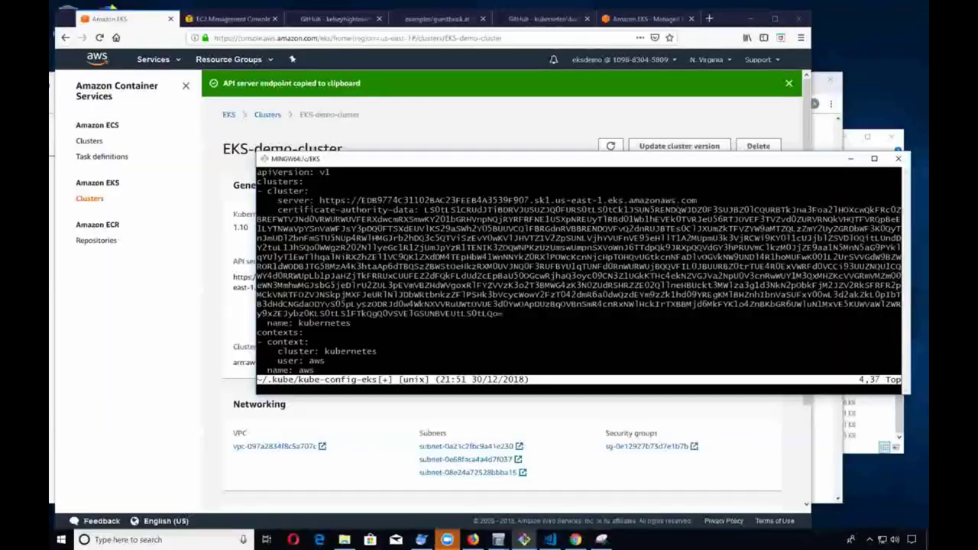
left_click_drag(754, 300, 687, 157)
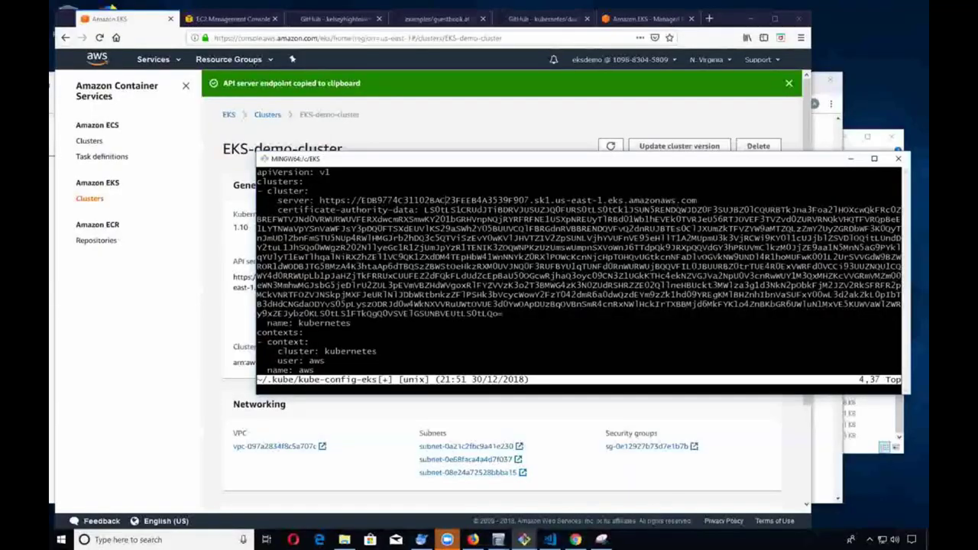
key("Up")
key("Down")
type("Nx")
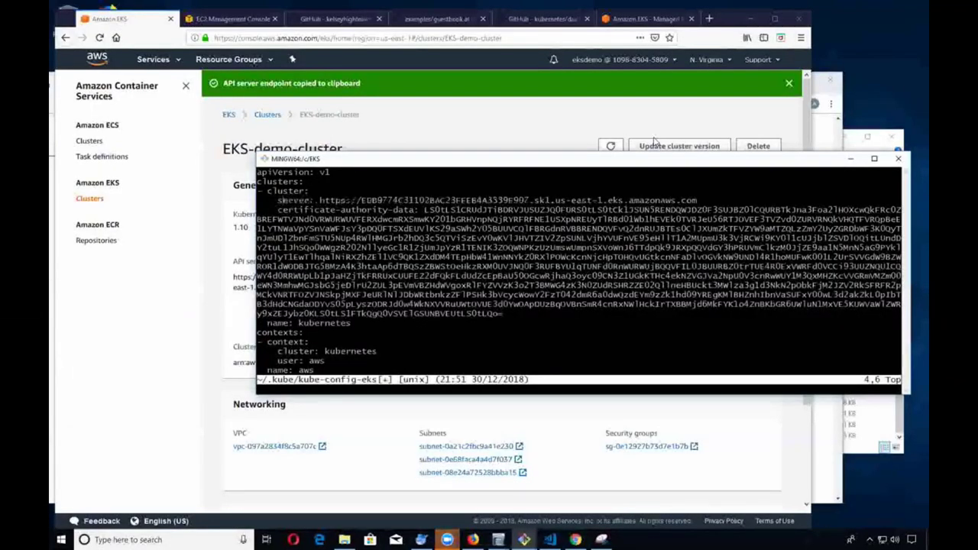
type("o")
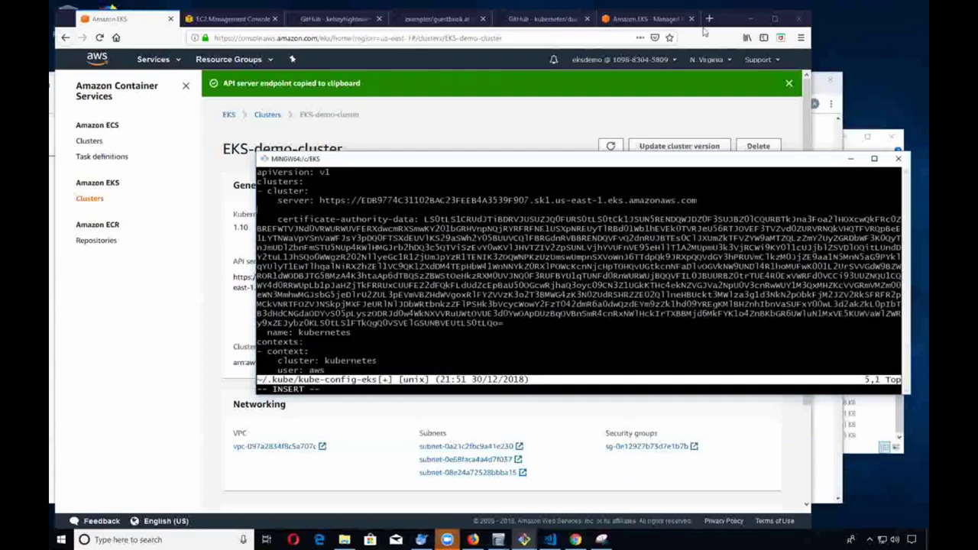
key("Return")
key("BackSpace")
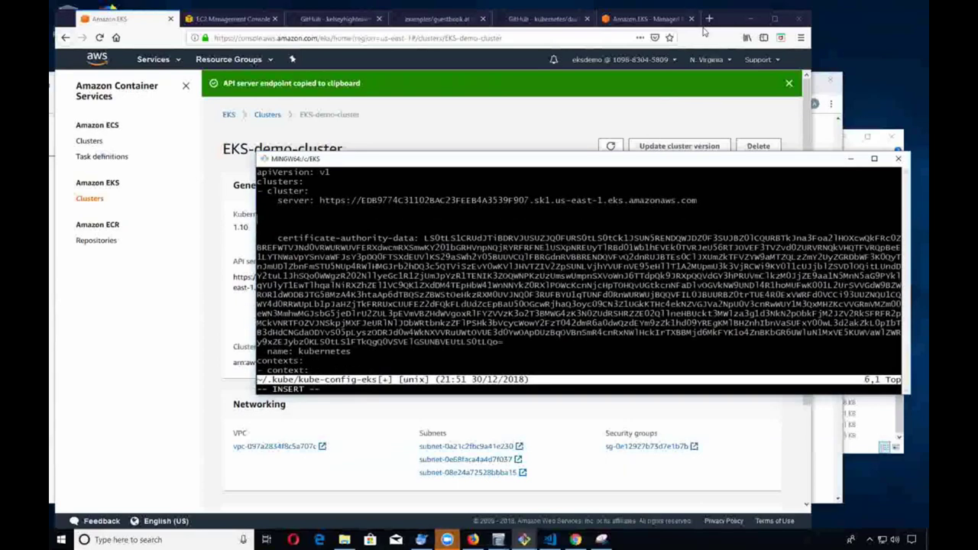
Step: Copy the API server endpoint address from the EKS-demo-cluster page and paste it onto a blank line below the server line
left_click(206, 280)
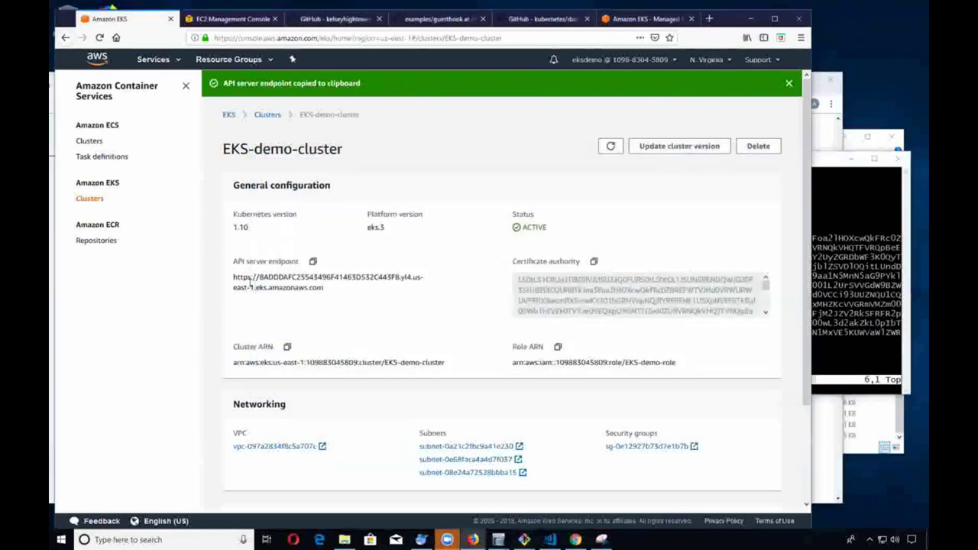
left_click_drag(235, 279, 324, 289)
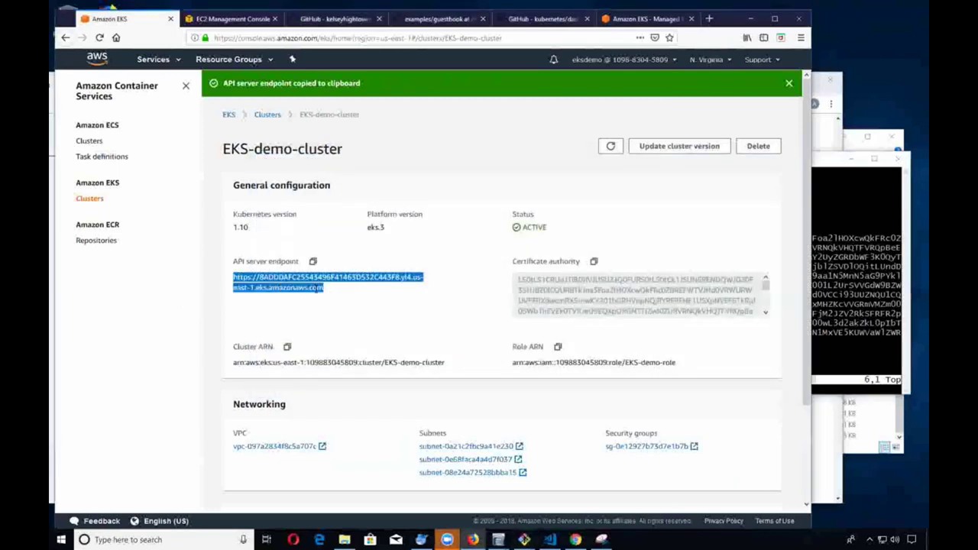
right_click(318, 291)
left_click(341, 370)
key("alt+Tab")
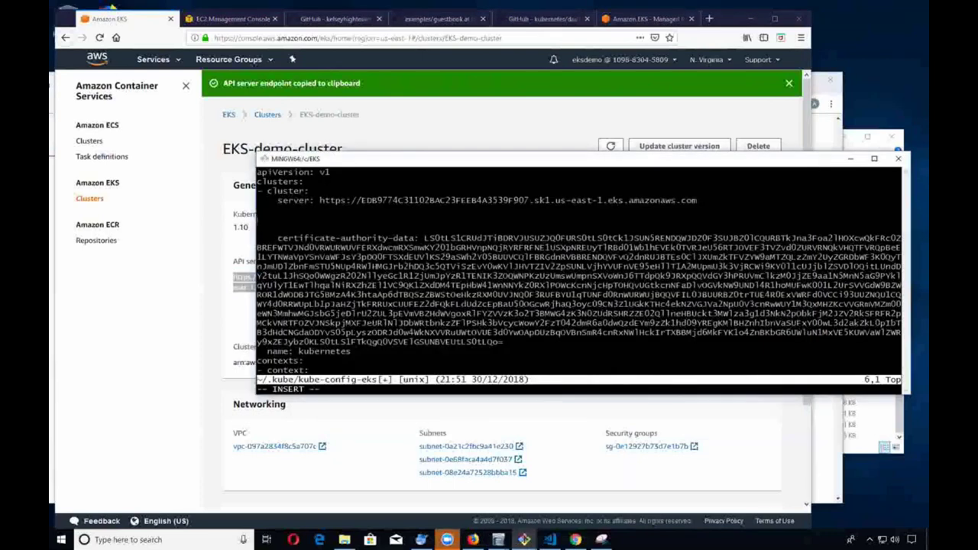
right_click(317, 216)
left_click(328, 247)
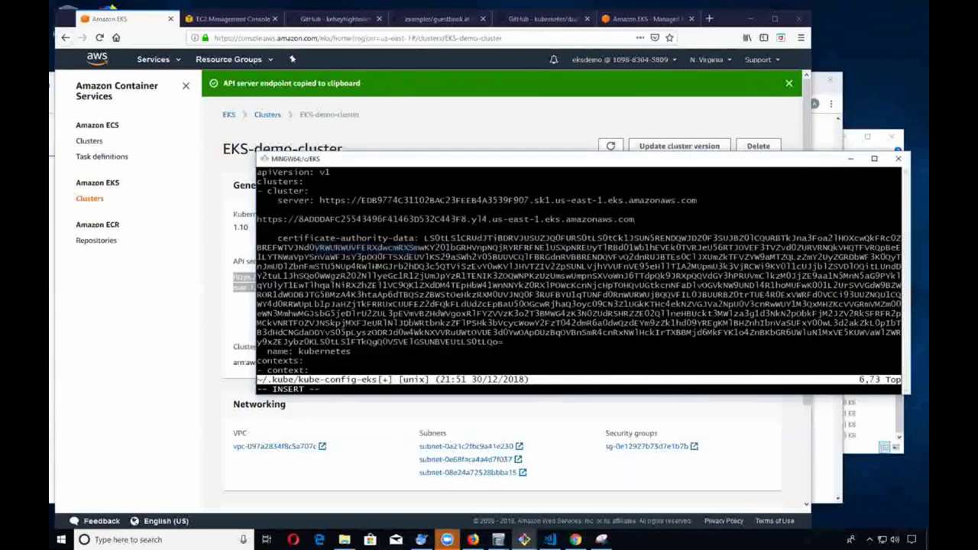
Step: Prefix the pasted endpoint with "server:" and indent the line to match the other cluster entries
key("Escape")
type("Iser")
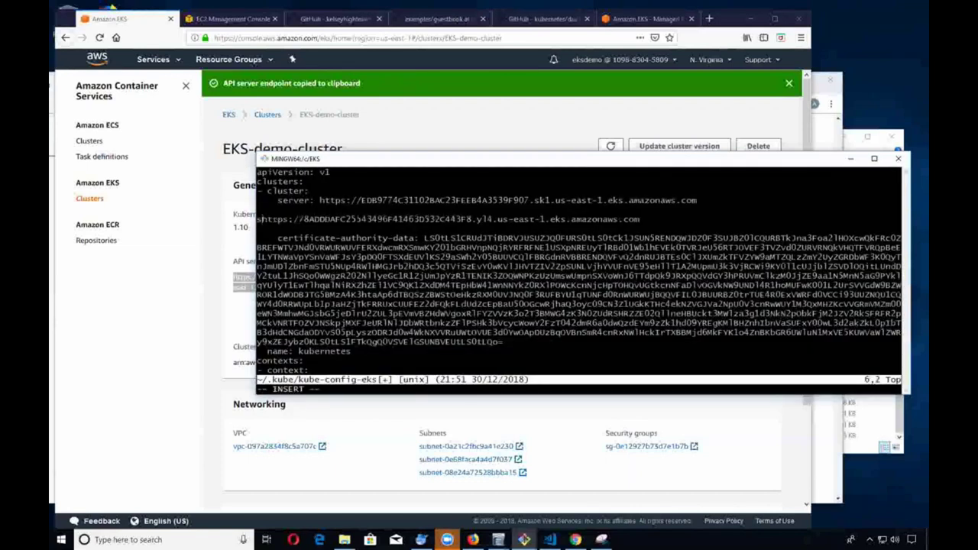
type("ver:")
key("Escape")
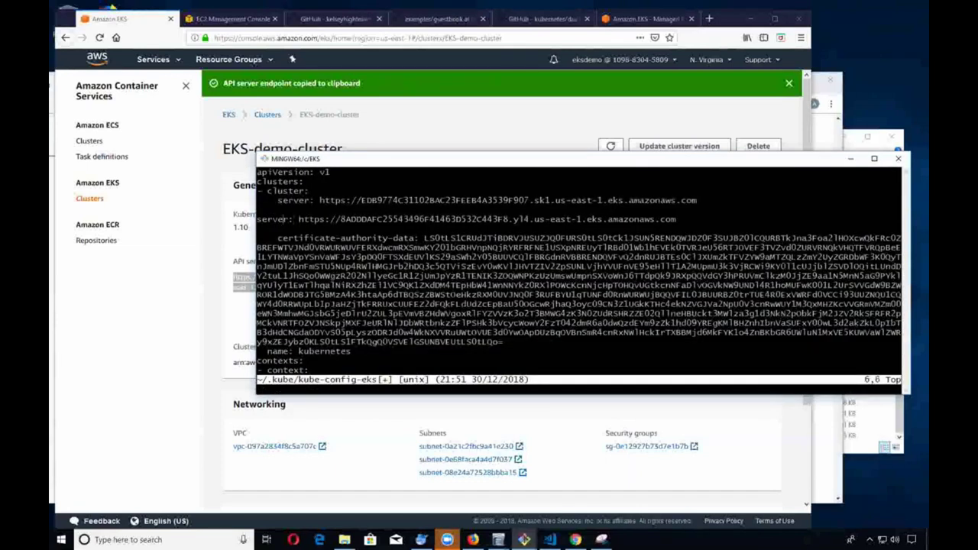
key("i")
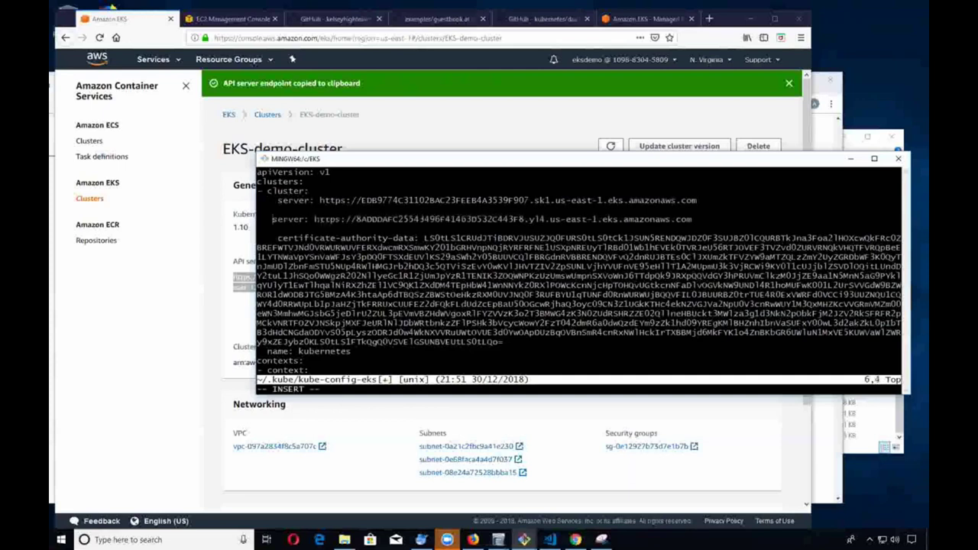
Step: Delete the old server line and the blank lines around the new server entry
key("Escape")
key("k")
key("k")
key("d")
key("d")
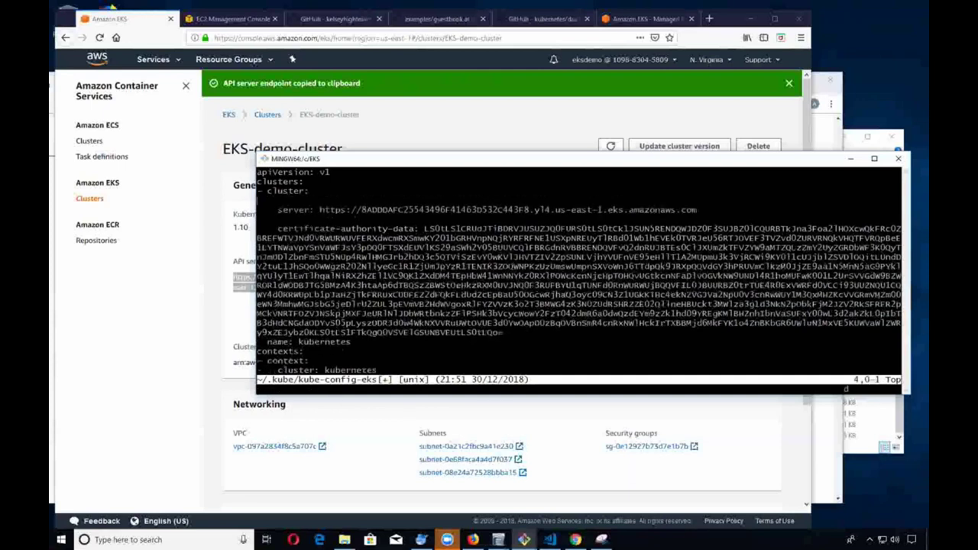
key("d")
key("d")
key("j")
key("d")
key("d")
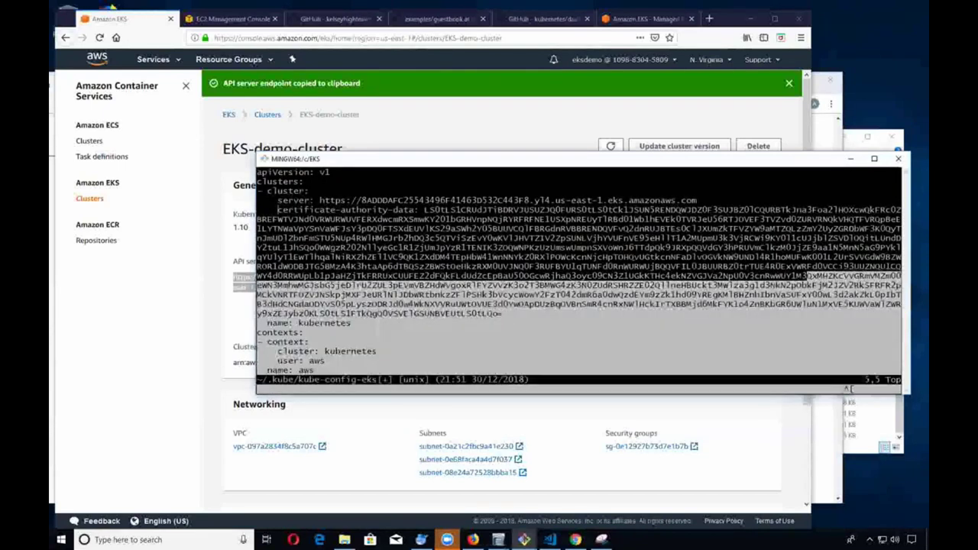
Step: Copy the certificate authority data from the EKS-demo-cluster page and return to kube-config-eks in the terminal
key("e")
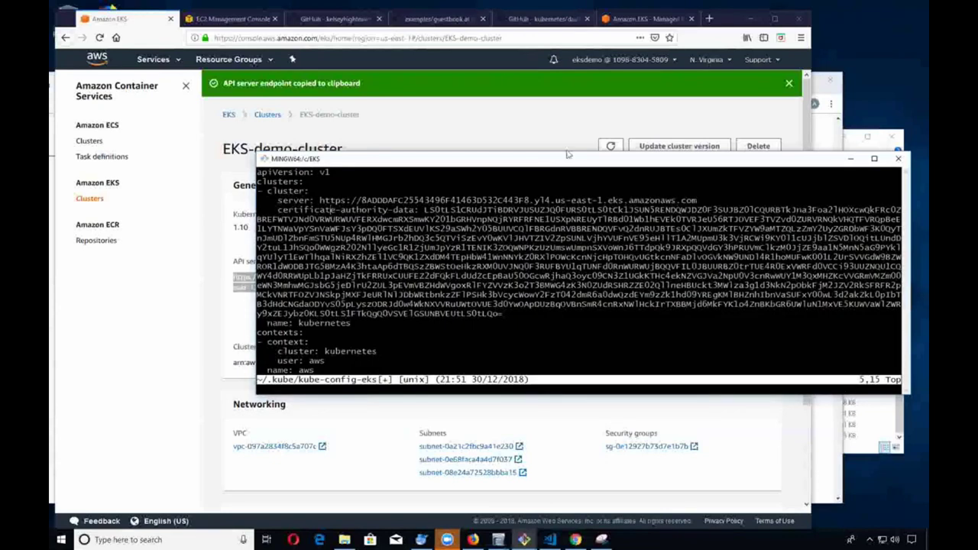
left_click(178, 339)
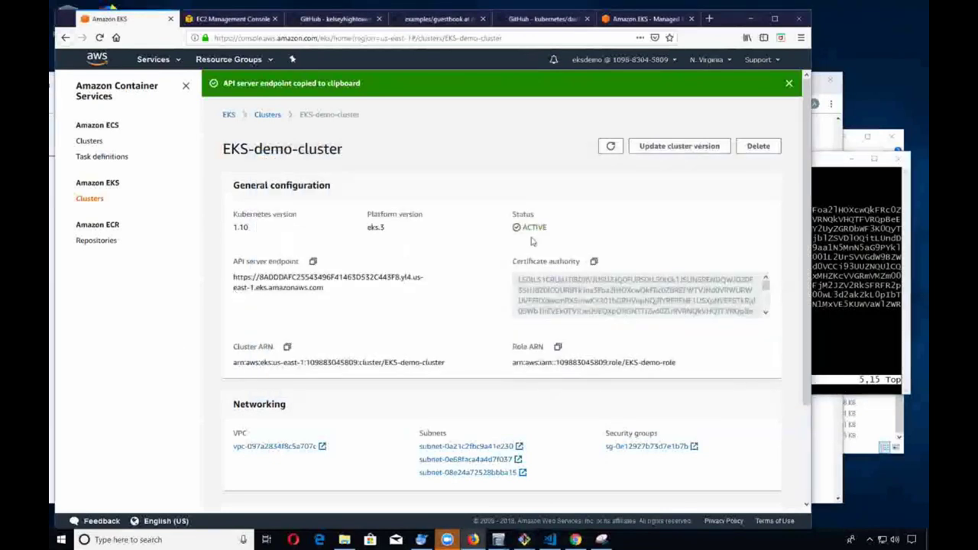
left_click(593, 263)
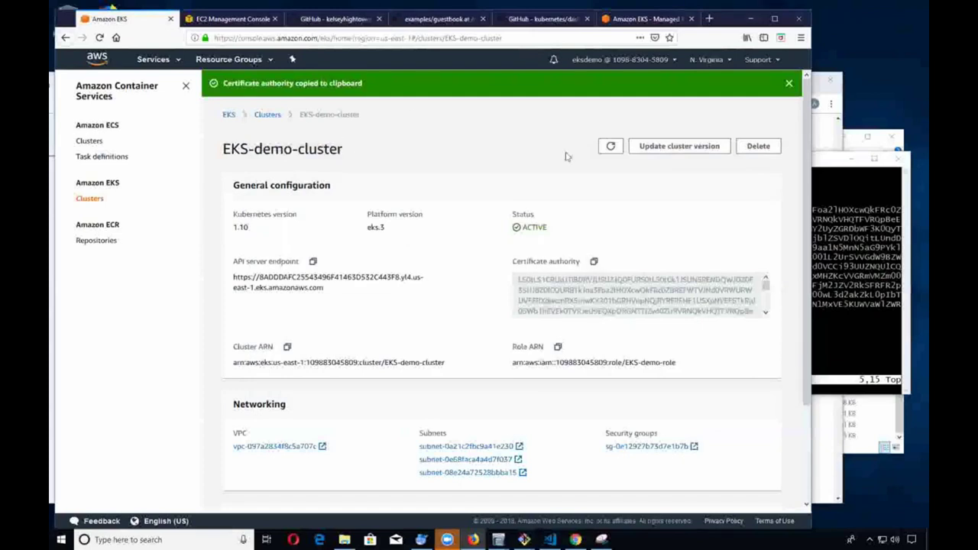
left_click(848, 252)
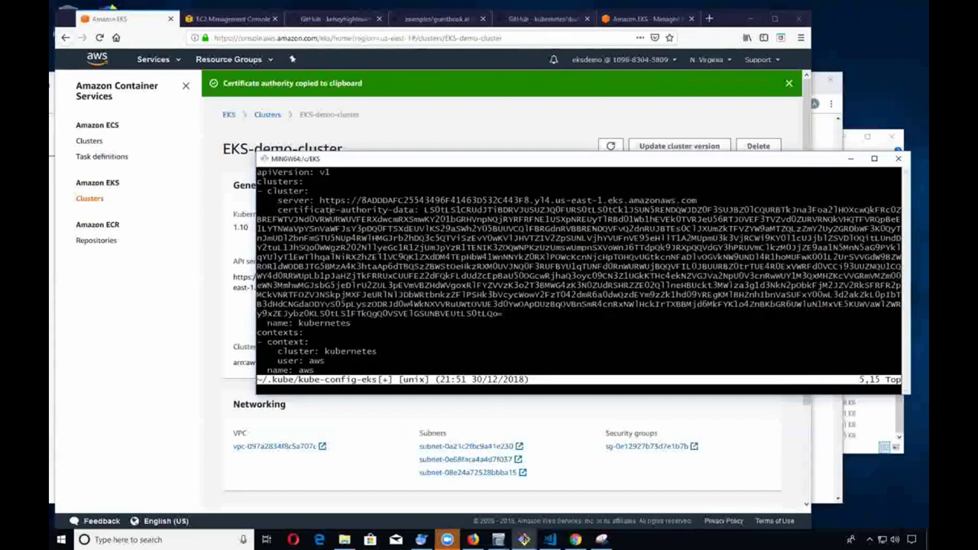
Step: Replace the old certificate-authority-data value in kube-config-eks with the copied certificate authority data
key("h")
key("h")
key("h")
key("shift+c")
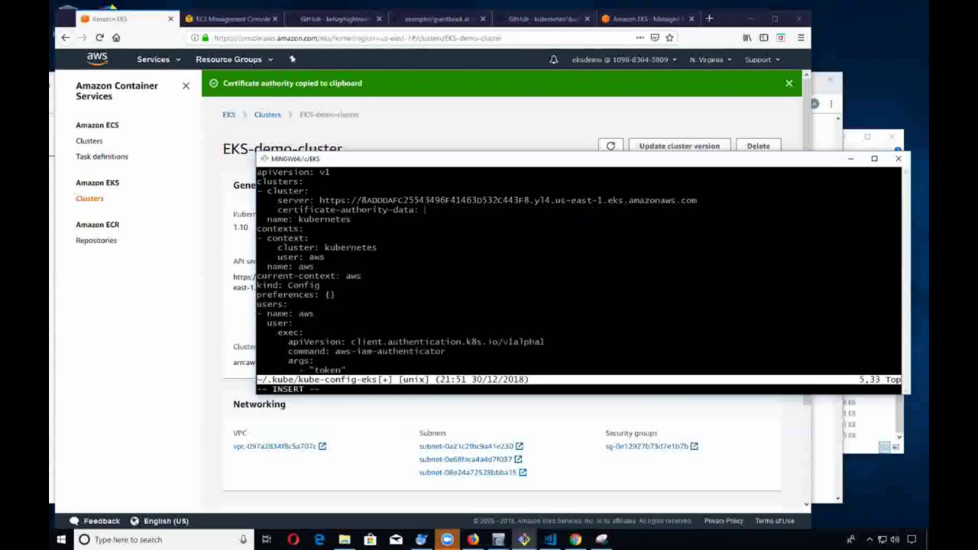
key("Escape")
key("i")
right_click(574, 239)
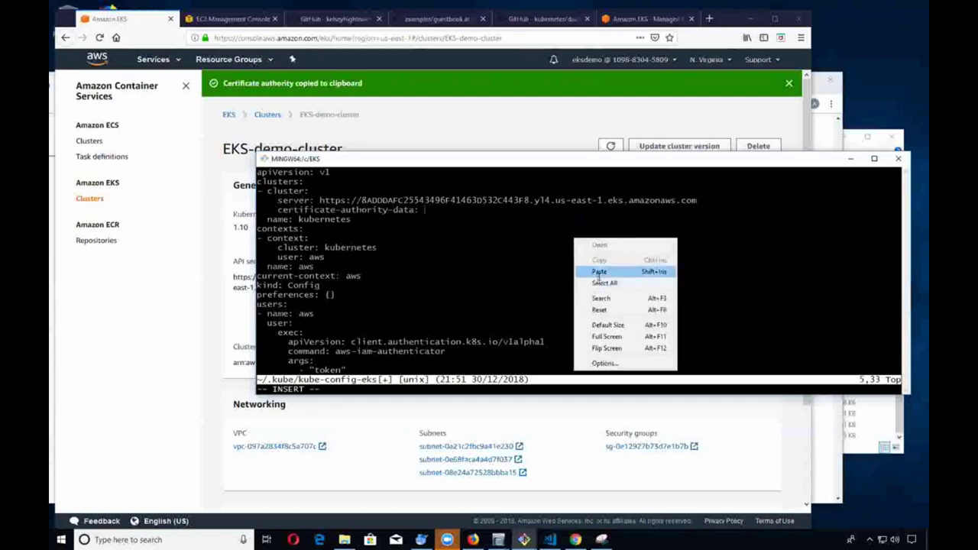
left_click(599, 272)
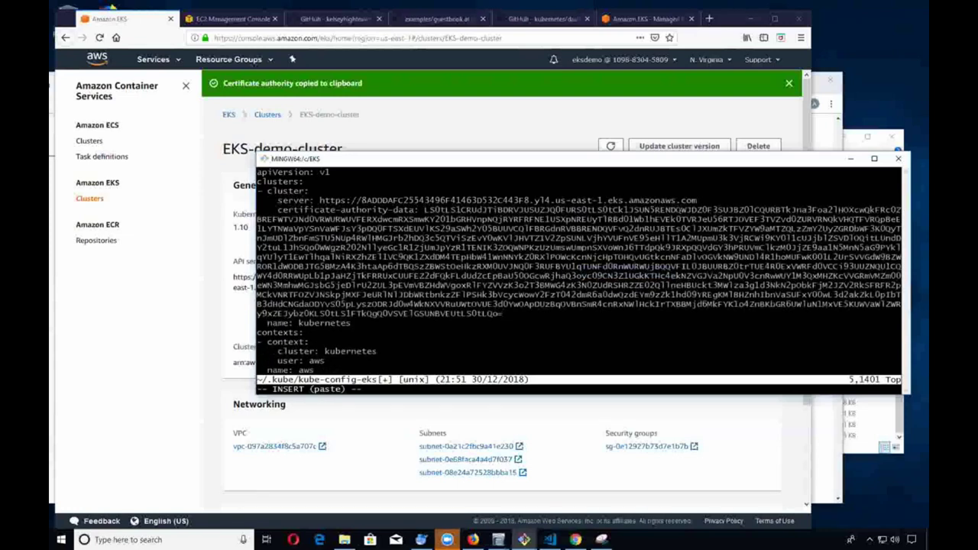
Step: Compare the beginning and end of the pasted certificate data with the certificate authority on the cluster page
left_click_drag(493, 164, 716, 326)
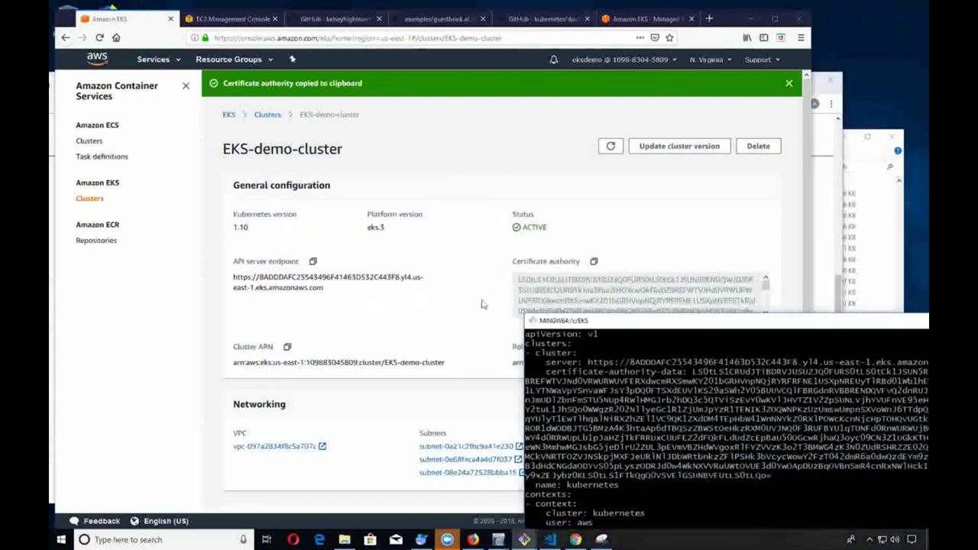
left_click(544, 288)
scroll(548, 288, "down", 5)
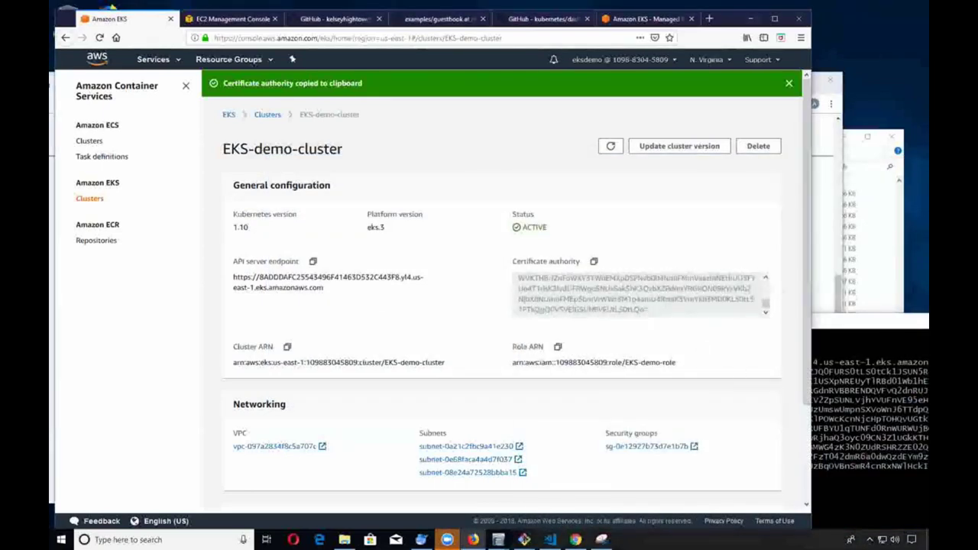
left_click(815, 328)
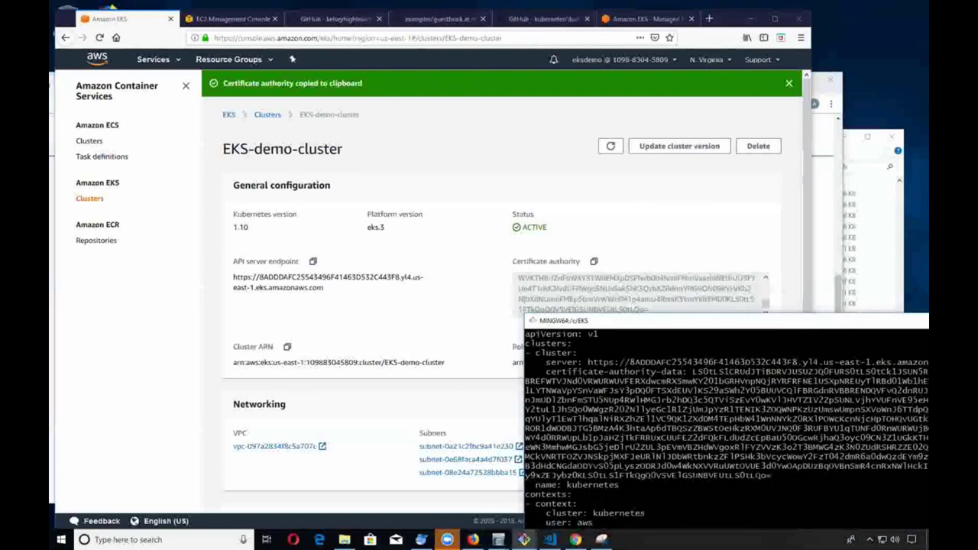
left_click(667, 284)
scroll(666, 284, "up", 5)
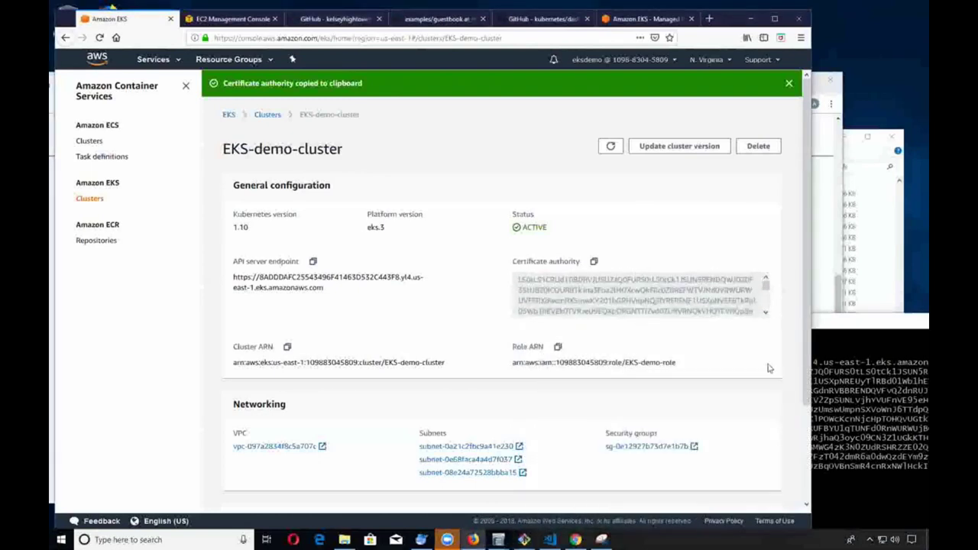
left_click(523, 540)
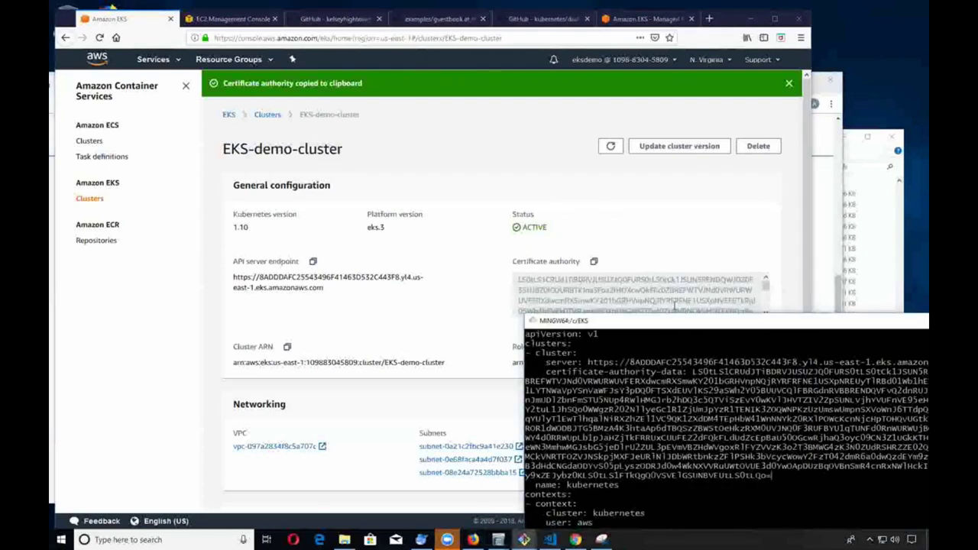
left_click_drag(667, 314, 458, 154)
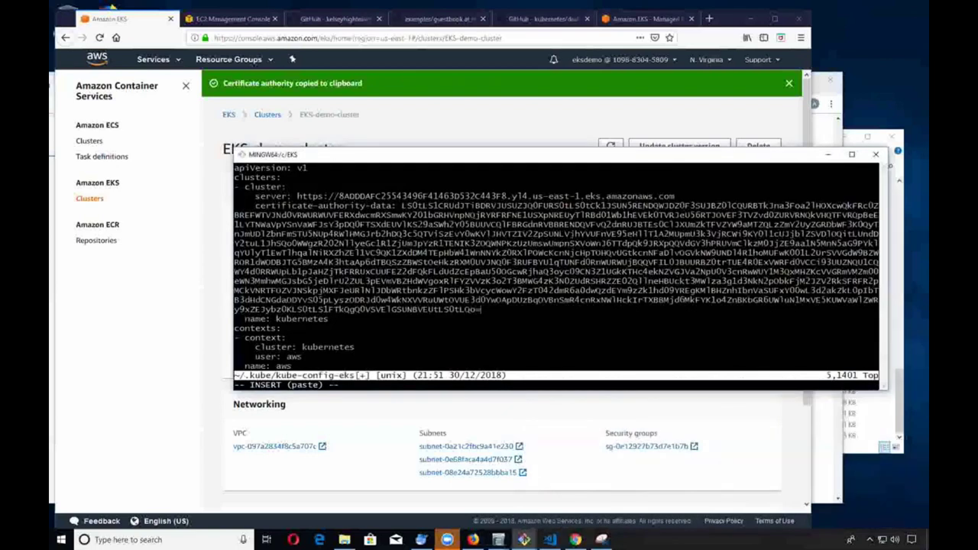
Step: Save the changes to kube-config-eks
key("Escape")
key("Return")
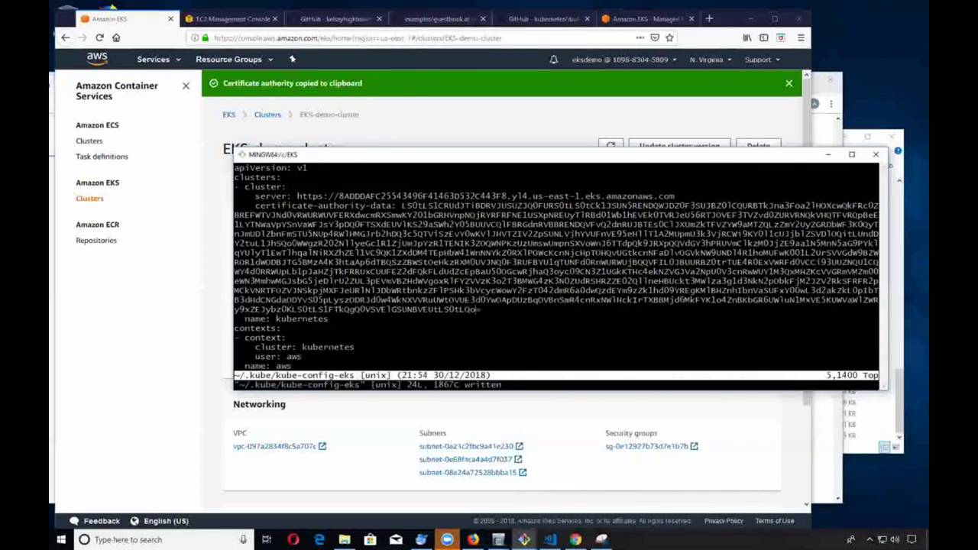
Step: Review the remaining context and user entries in kube-config-eks and quit the editor
key("Down")
key("Down")
key("Down")
key("Down")
key("Down")
key("Down")
key("Down")
key("Down")
key("Down")
key("Down")
key("Down")
key("Down")
key("Down")
key("Down")
key("Down")
key("Down")
key("Down")
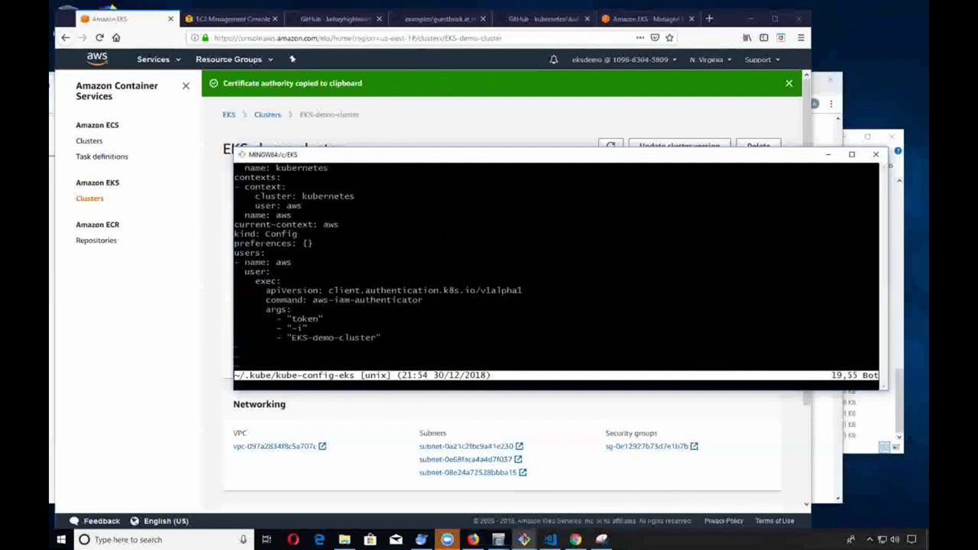
type("q")
key("Return")
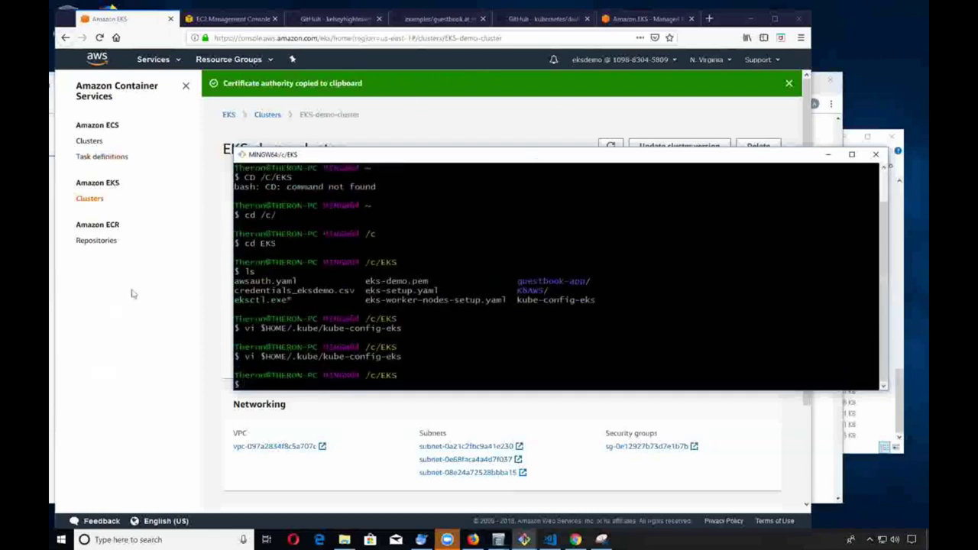
Step: Open CloudFormation in the AWS console and start a new stack with eks-worker-nodes-setup.yaml as the template to upload
left_click(95, 64)
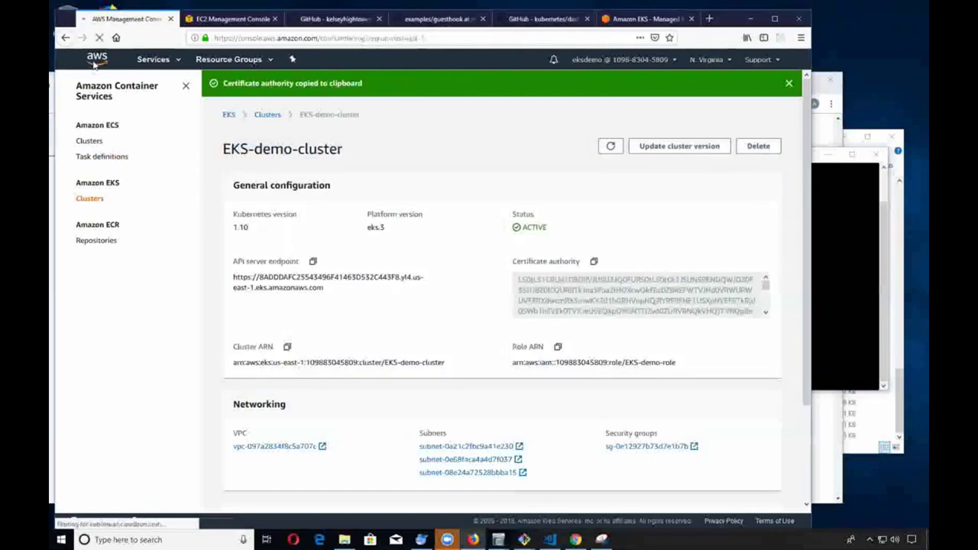
left_click(339, 285)
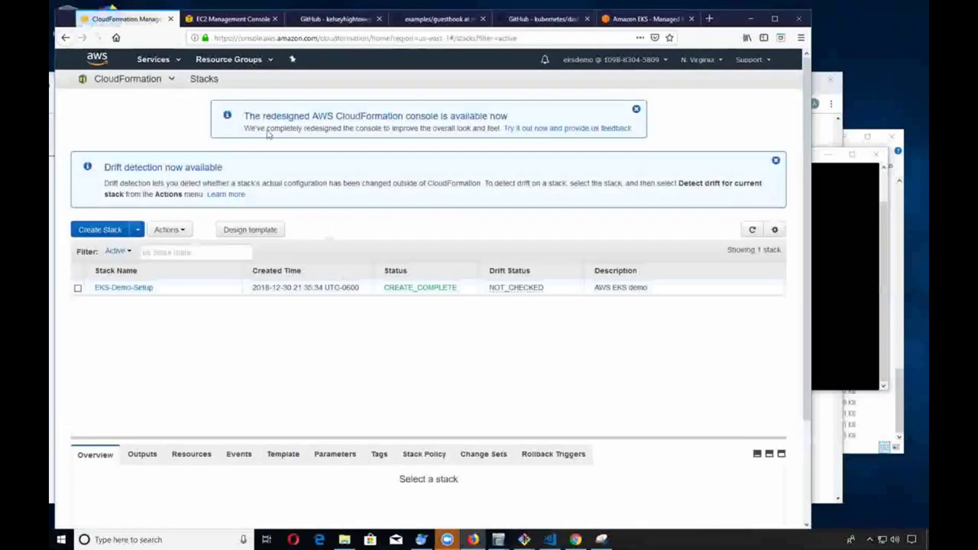
left_click(95, 231)
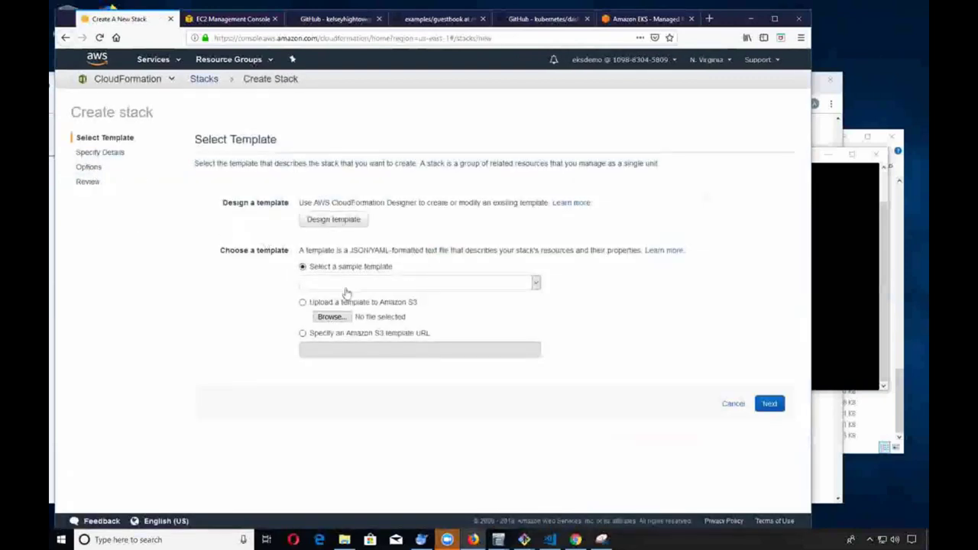
left_click(331, 318)
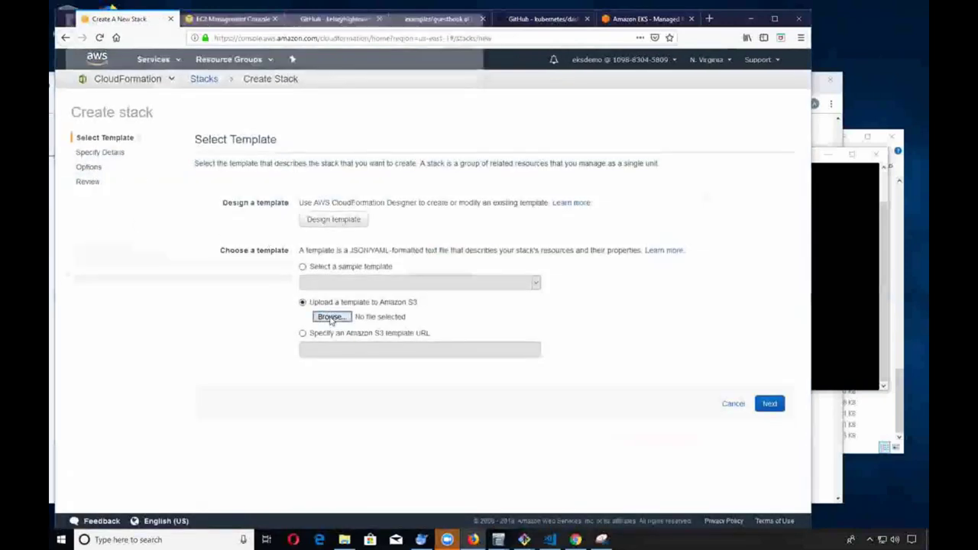
double_click(174, 163)
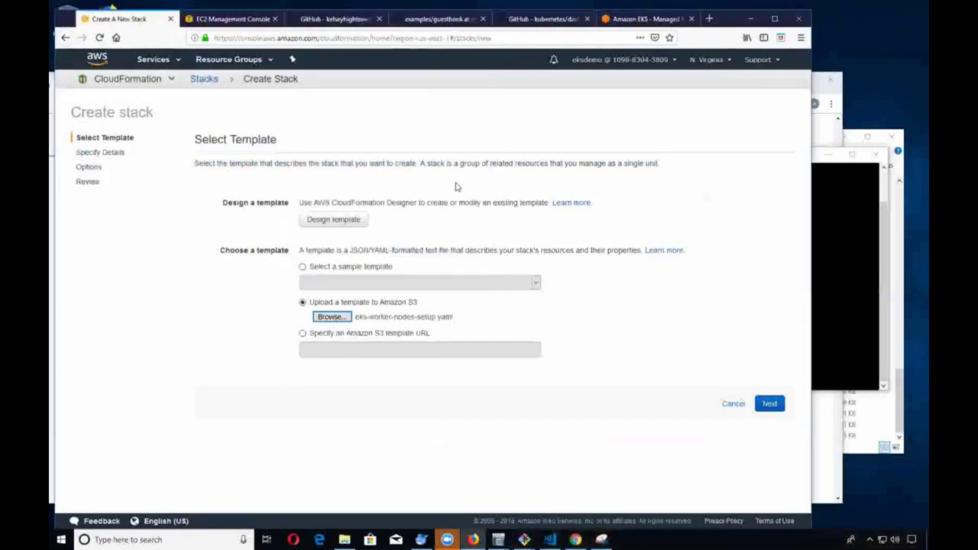
Step: Switch to Visual Studio Code and examine the parameters and security group resources in eks-worker-nodes-setup.yaml
left_click(549, 539)
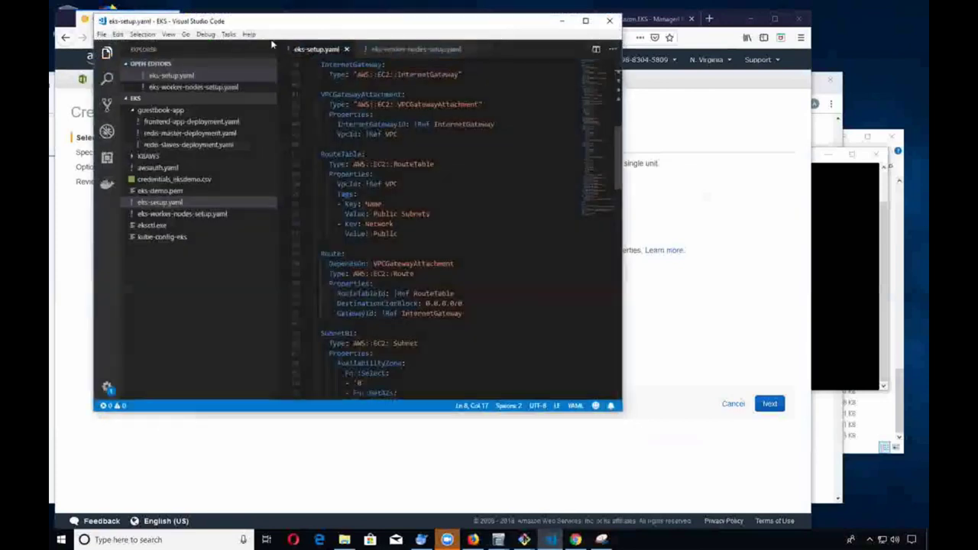
left_click(412, 49)
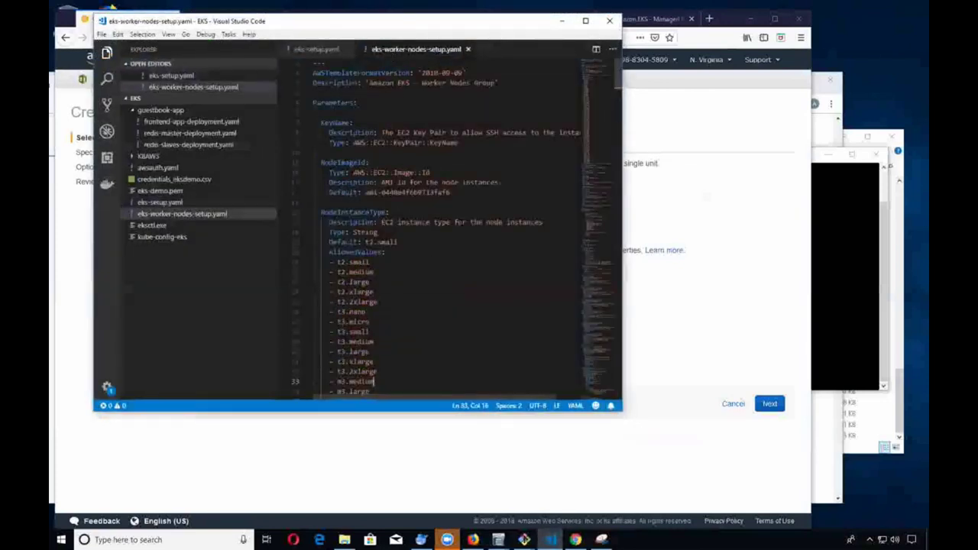
left_click_drag(619, 77, 626, 266)
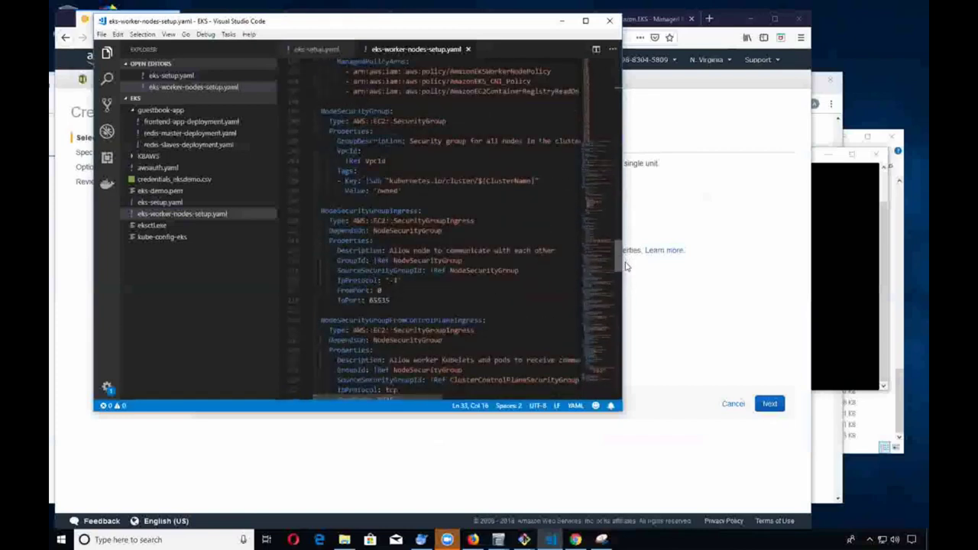
left_click_drag(626, 265, 624, 287)
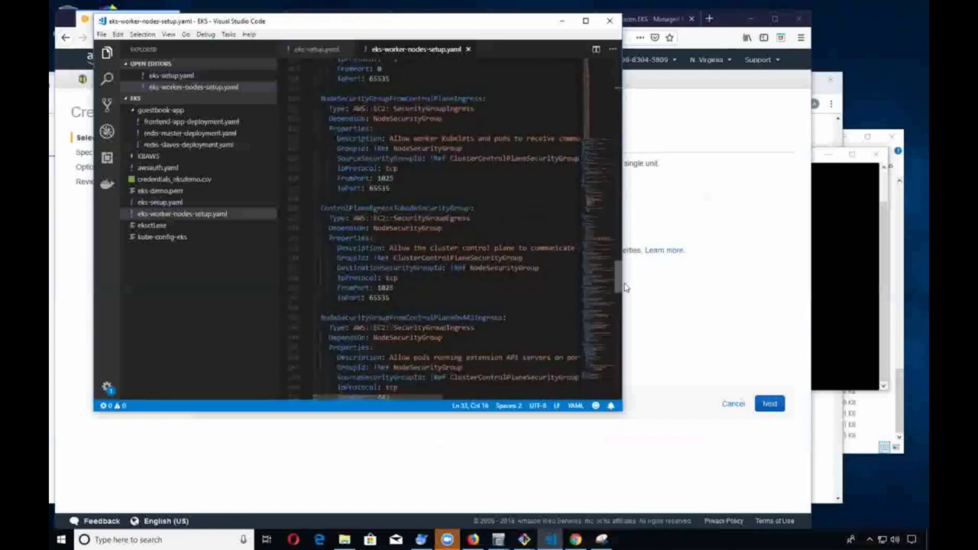
mouse_move(625, 287)
left_mouse_down()
mouse_move(617, 187)
mouse_move(613, 294)
left_mouse_up()
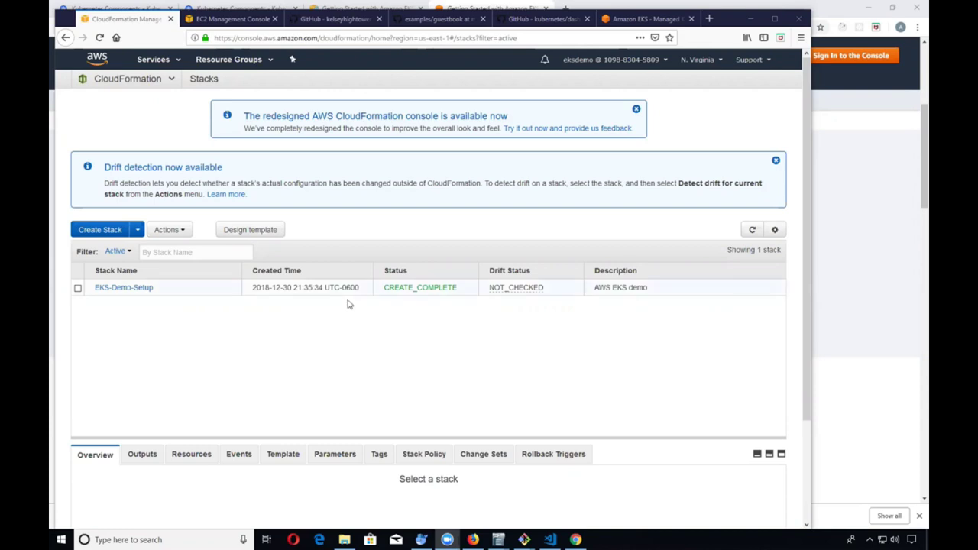
Step: Try to create a new CloudFormation stack by uploading the eks-worker-nodes-setup.yaml template
left_click(98, 239)
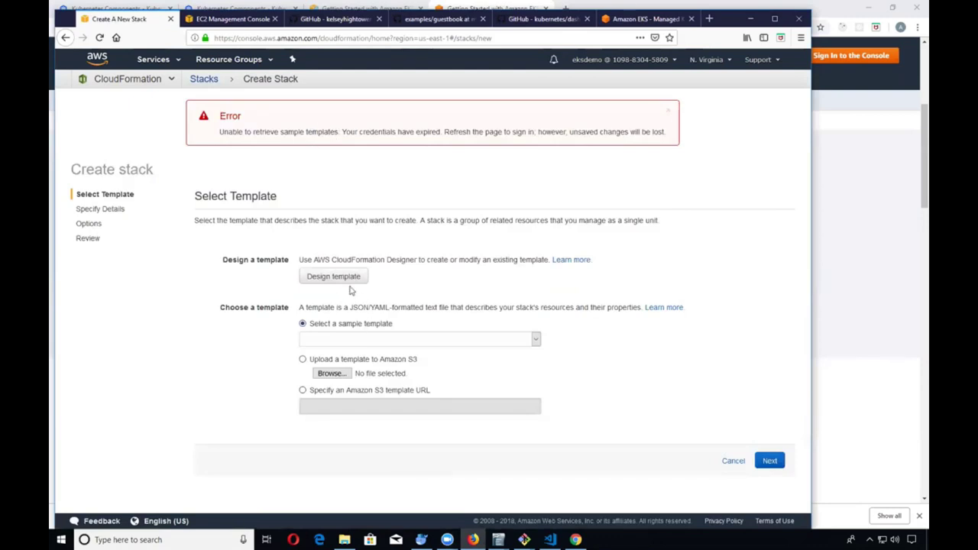
left_click(338, 372)
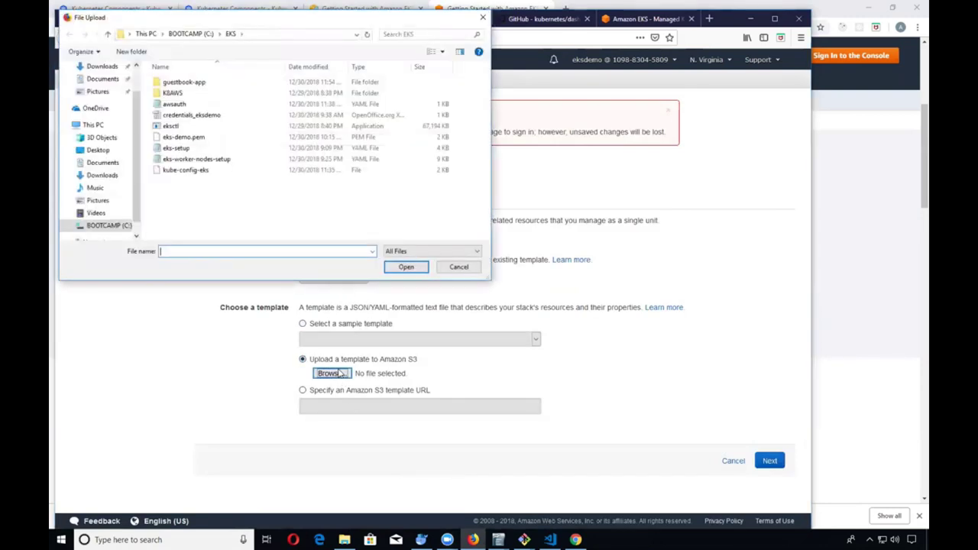
double_click(167, 160)
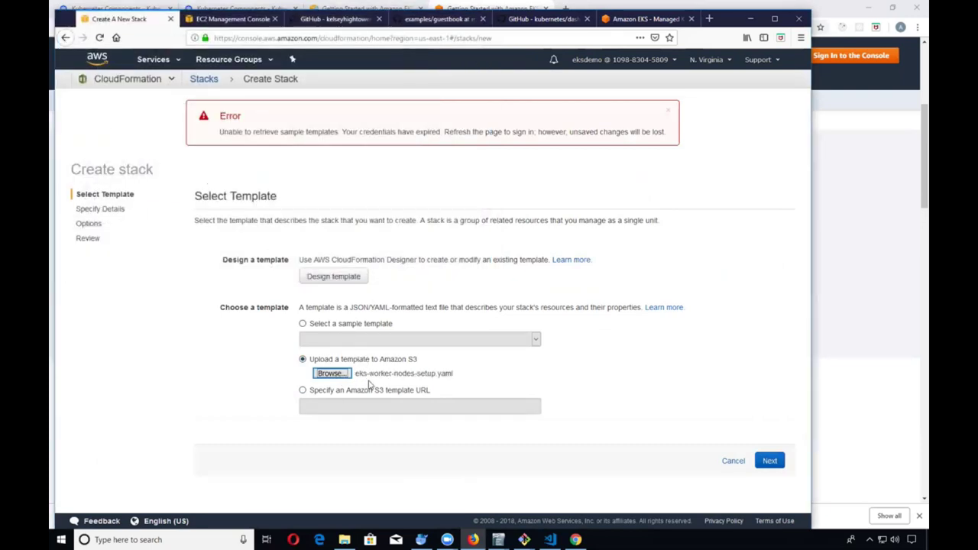
left_click(771, 460)
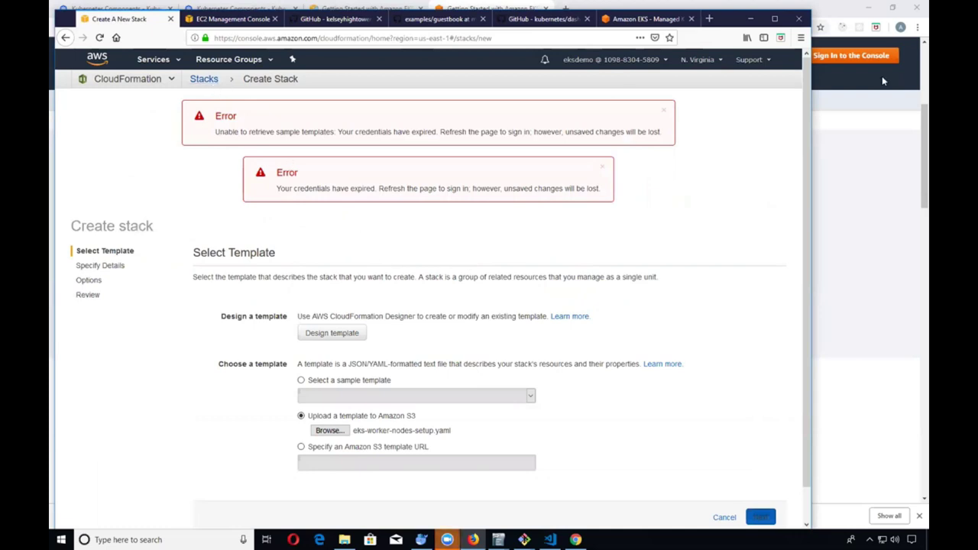
Step: Reload the Create Stack page, choose eks-worker-nodes-setup.yaml as the template to upload, and continue to the stack details
key("F5")
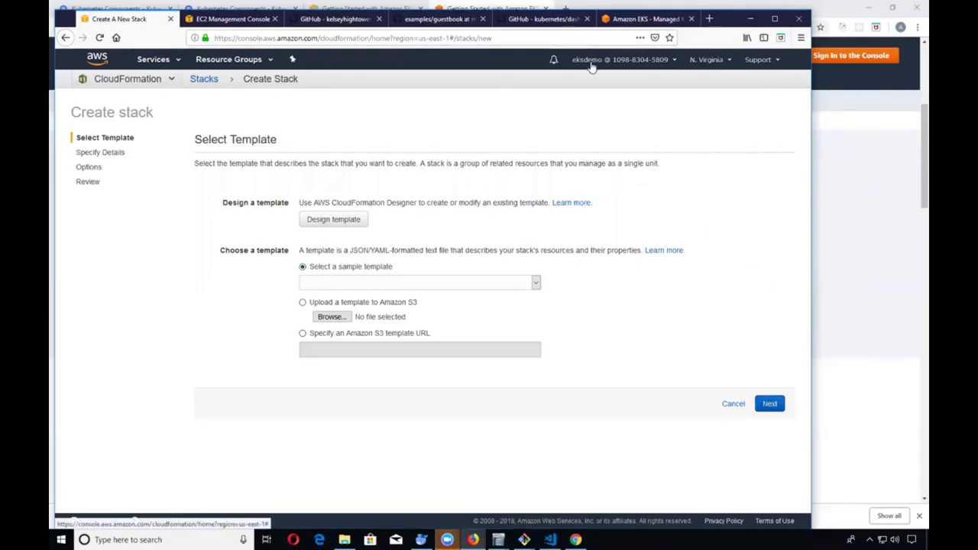
left_click(332, 317)
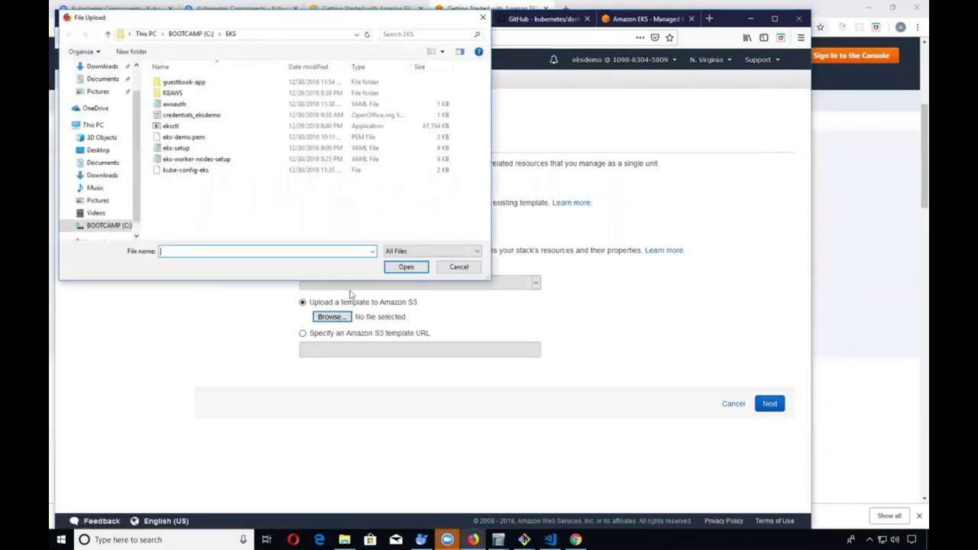
double_click(207, 160)
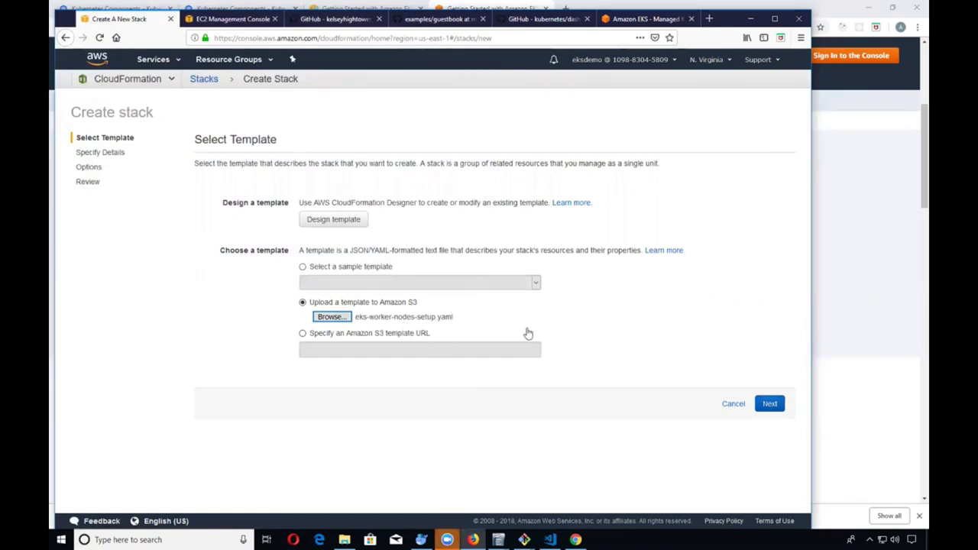
left_click(763, 411)
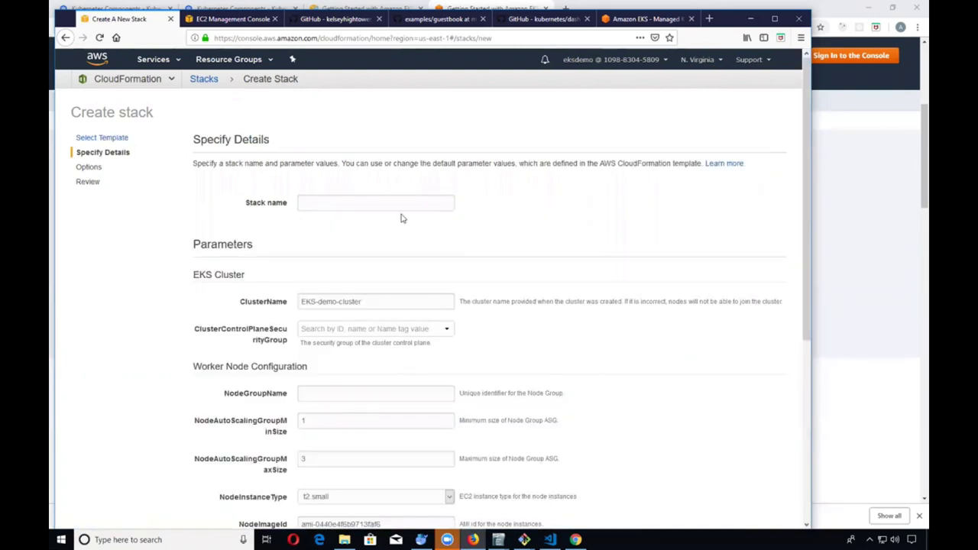
Step: Name the stack EKS-demo-workers
type("EK")
key("Down")
key("Down")
key("Tab")
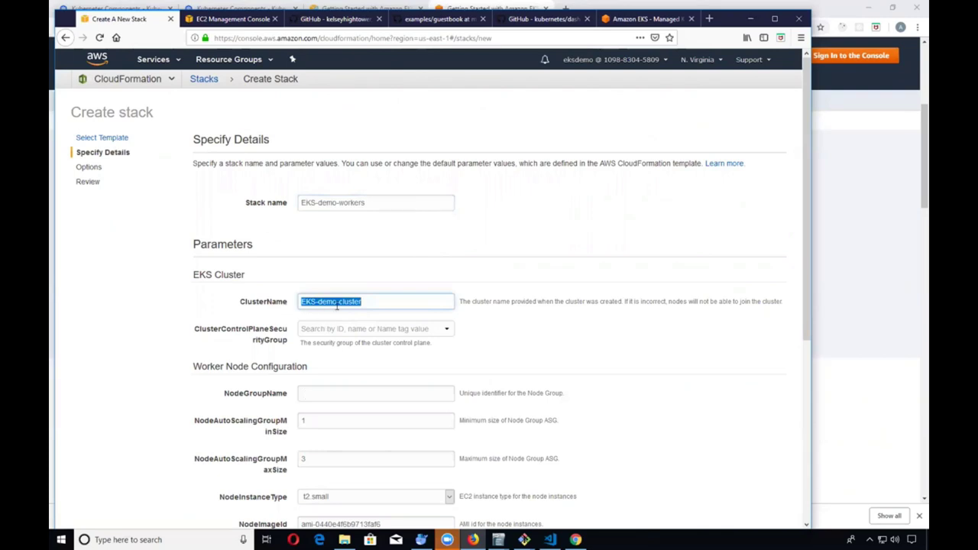
Step: Choose the EKS-Demo-Setup-ControlPlaneSecurityGroup entry as the cluster control plane security group and name the node group eks-demo-nodegroup
left_click(332, 334)
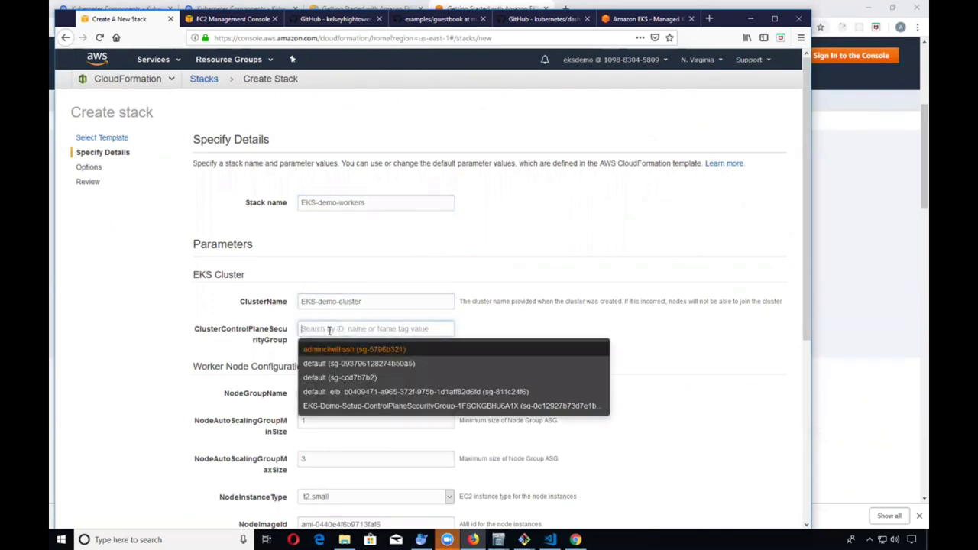
left_click(353, 407)
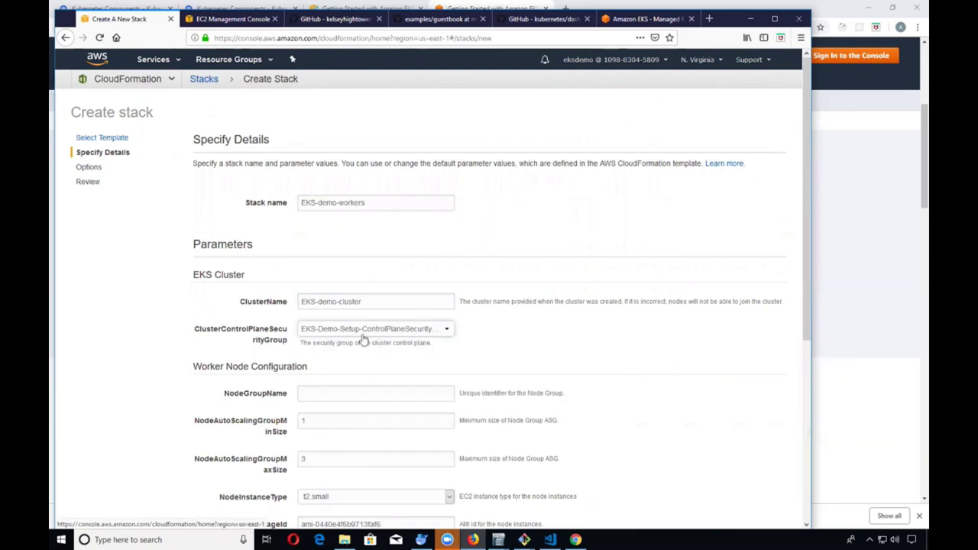
scroll(373, 269, "down", 3)
left_click(354, 285)
type("ek")
key("Down")
key("Return")
Step: Set the node auto scaling group's maximum size to 2 and choose eks-demo as the SSH key pair
key("Tab")
key("Tab")
type("2")
key("Tab")
scroll(302, 287, "down", 2)
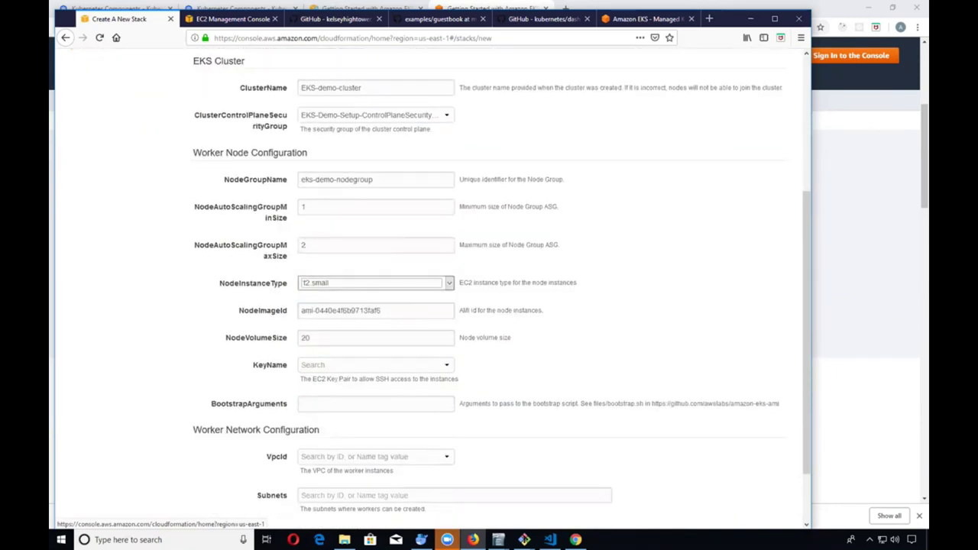
scroll(327, 311, "down", 2)
left_click(320, 292)
left_click(324, 312)
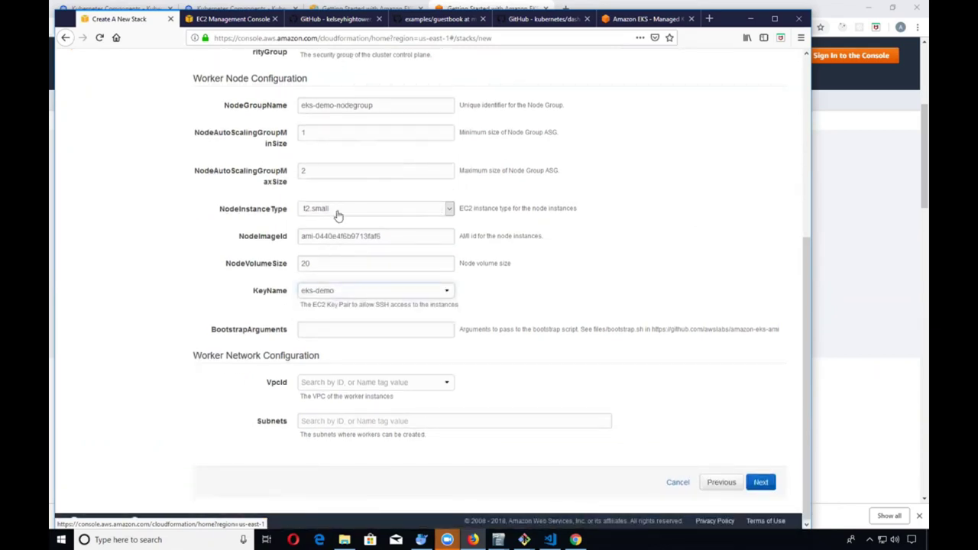
left_click(333, 291)
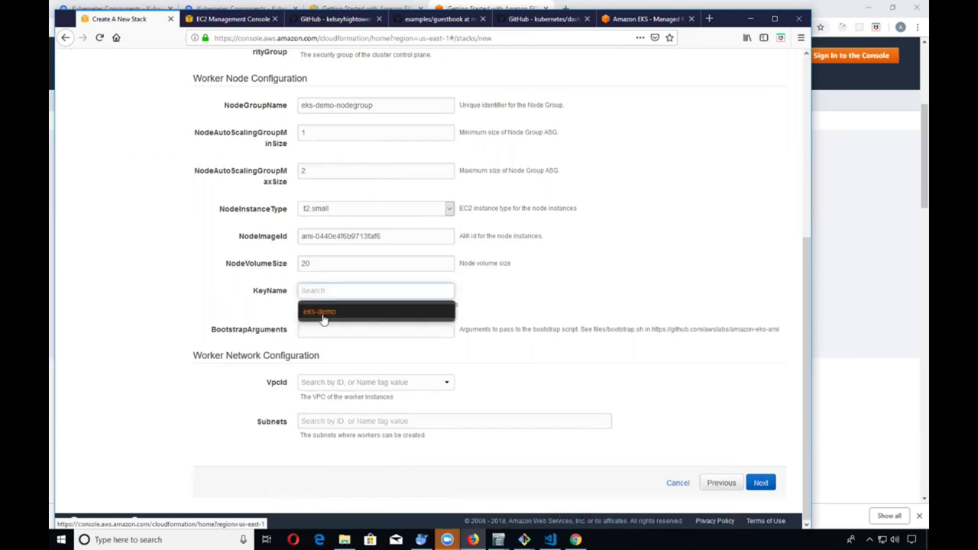
left_click(324, 312)
Step: Choose EKS-Demo-Setup-VPC as the worker VPC and add the subnets EKS-Demo-Setup-Subnet2, EKS-Demo-Setup-Subnet3 and EKS-Demo-Setup-Subnet1
left_click(319, 386)
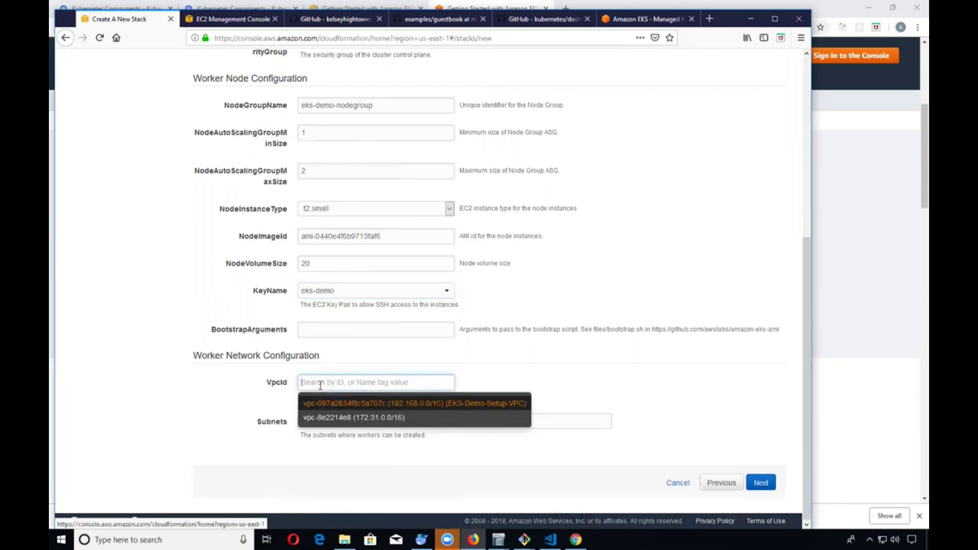
left_click(477, 408)
left_click(386, 423)
left_click(386, 443)
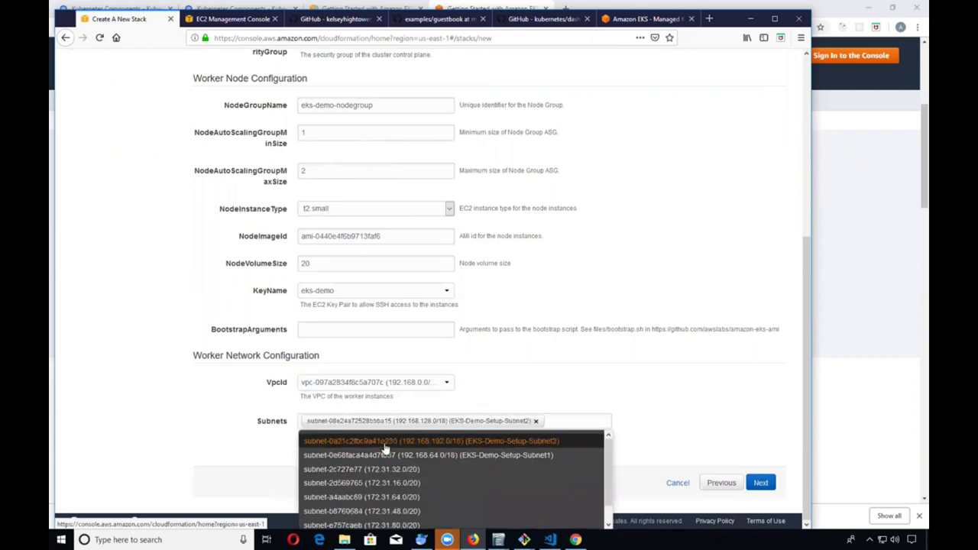
left_click(385, 446)
left_click(385, 458)
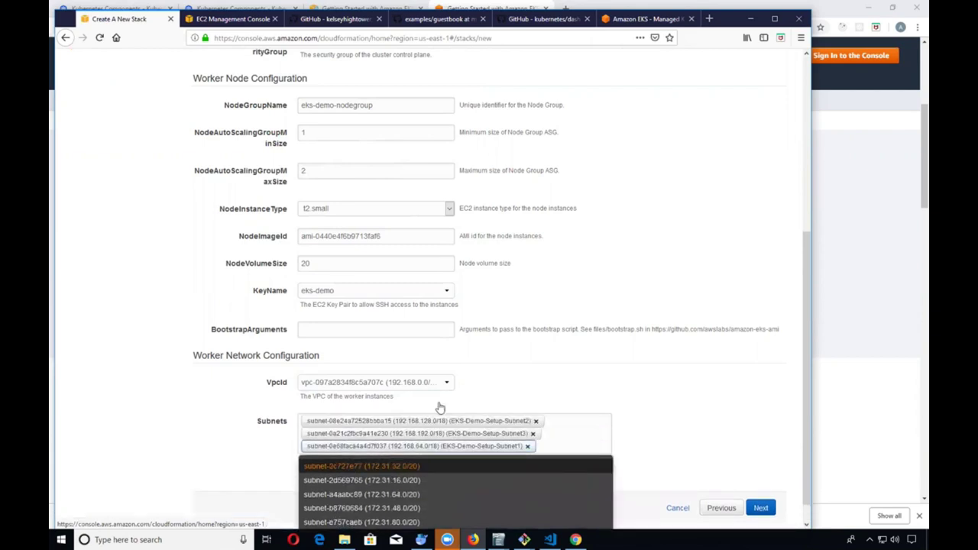
scroll(572, 354, "down", 1)
left_click(609, 400)
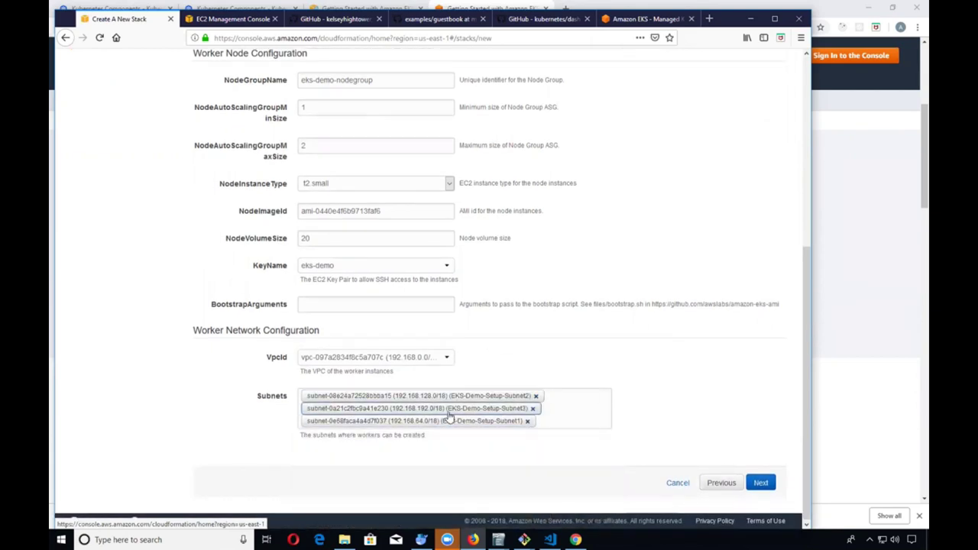
Step: Continue to the stack options, leave tags, IAM role and rollback triggers empty, and proceed to the review
left_click(757, 489)
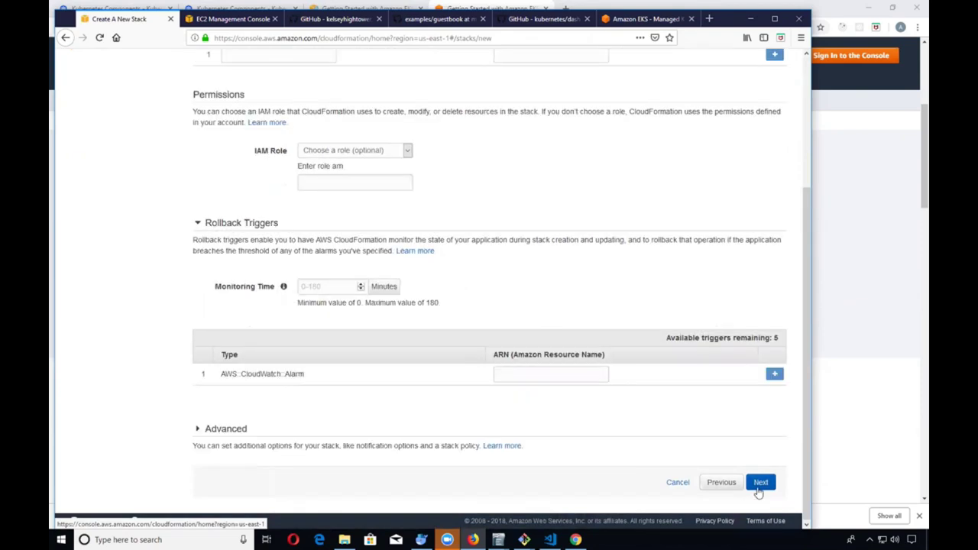
scroll(382, 153, "up", 3)
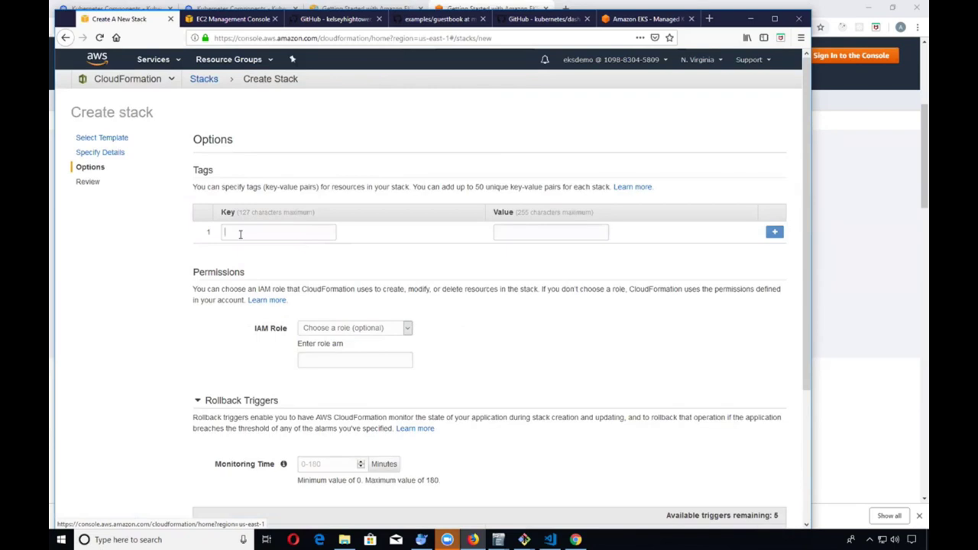
scroll(290, 267, "down", 3)
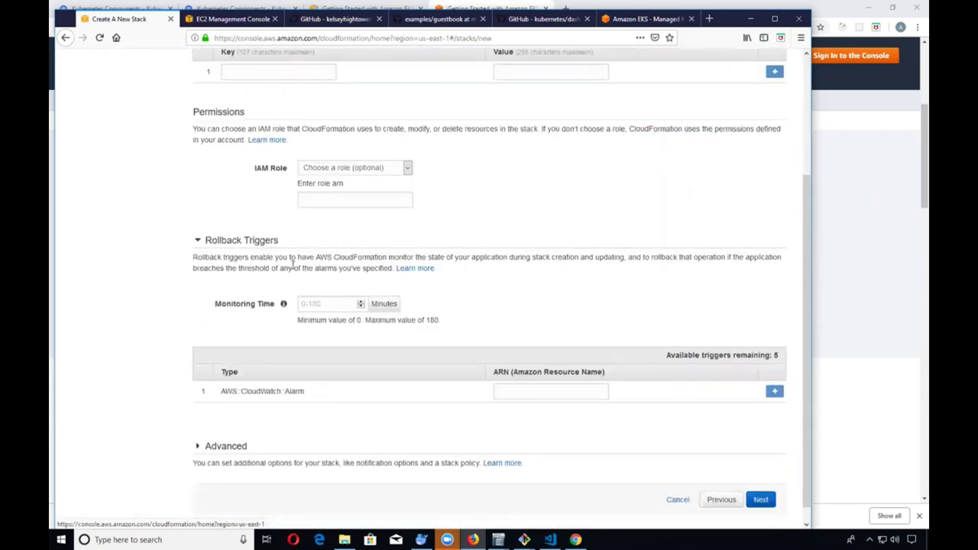
scroll(305, 424, "down", 1)
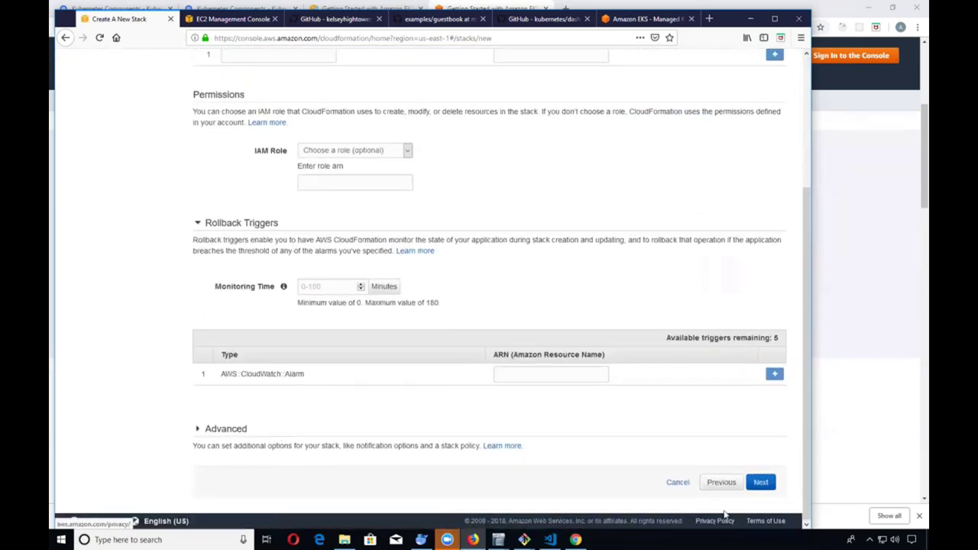
left_click(761, 482)
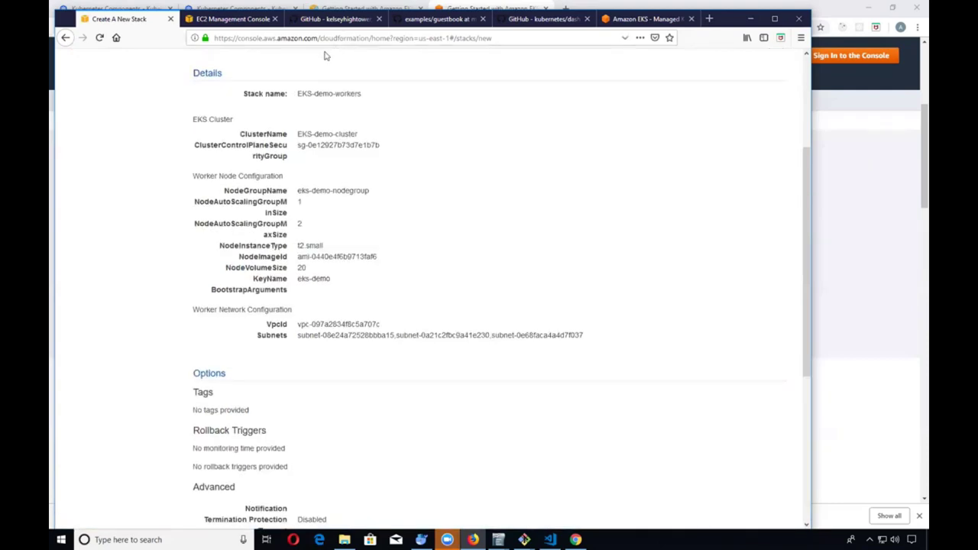
Step: Review the stack details, acknowledge that CloudFormation might create IAM resources, and create the EKS-demo-workers stack
scroll(340, 192, "down", 3)
scroll(338, 158, "up", 2)
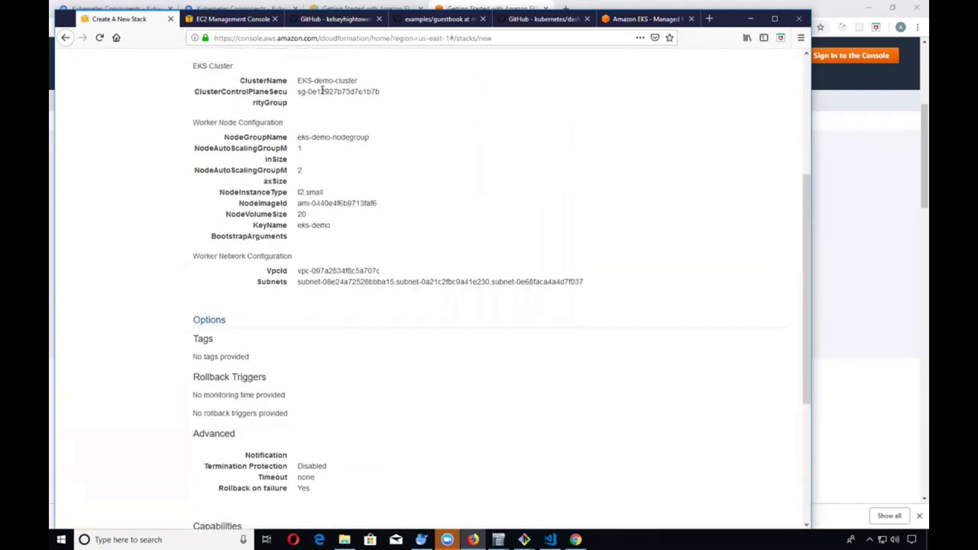
scroll(308, 184, "down", 5)
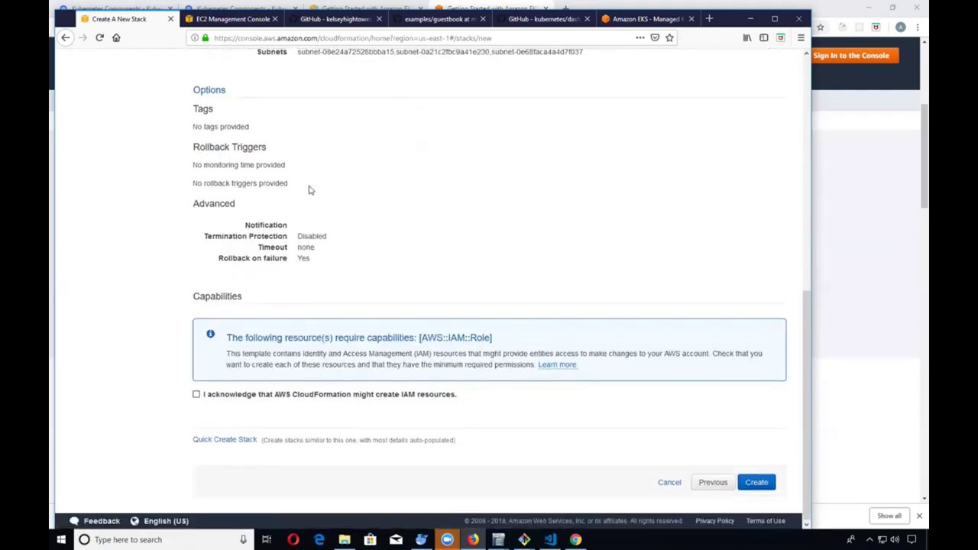
left_click(212, 394)
left_click(755, 487)
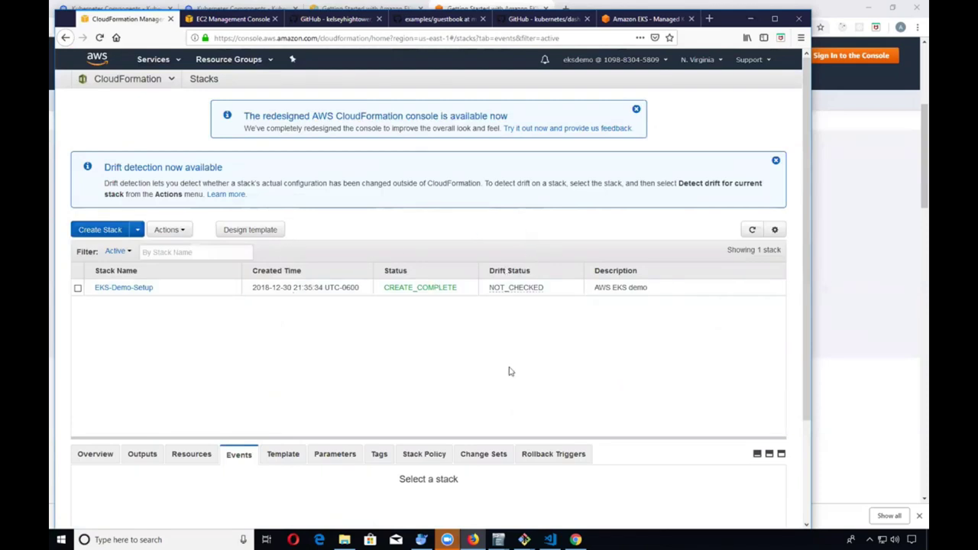
Step: Refresh the stack list, open EKS-demo-workers and examine its resource creation events
scroll(509, 372, "down", 3)
scroll(509, 371, "up", 3)
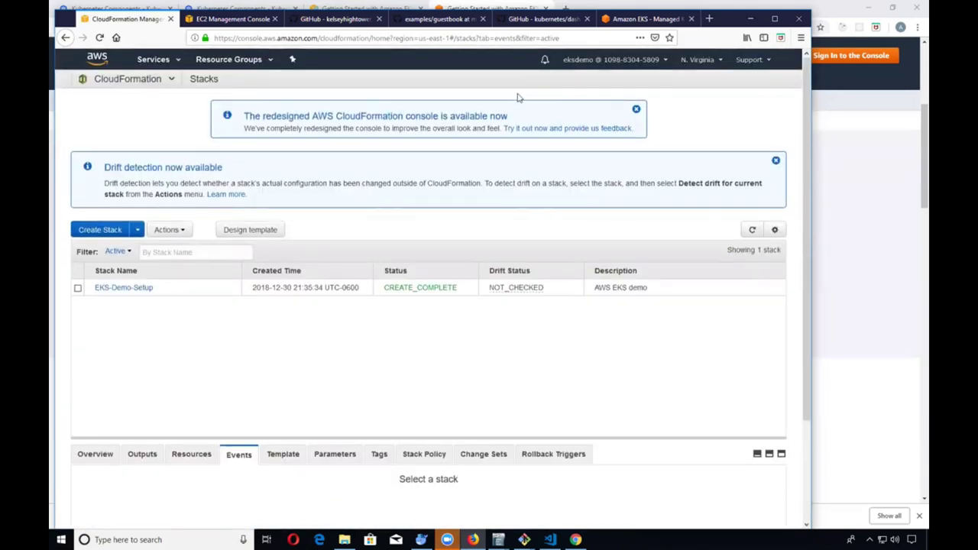
left_click(752, 229)
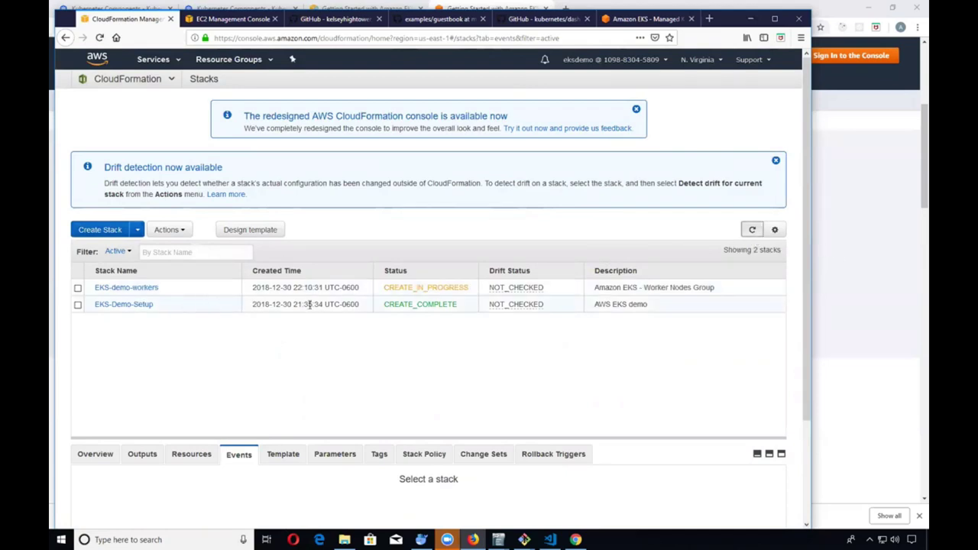
left_click(125, 291)
scroll(416, 313, "down", 4)
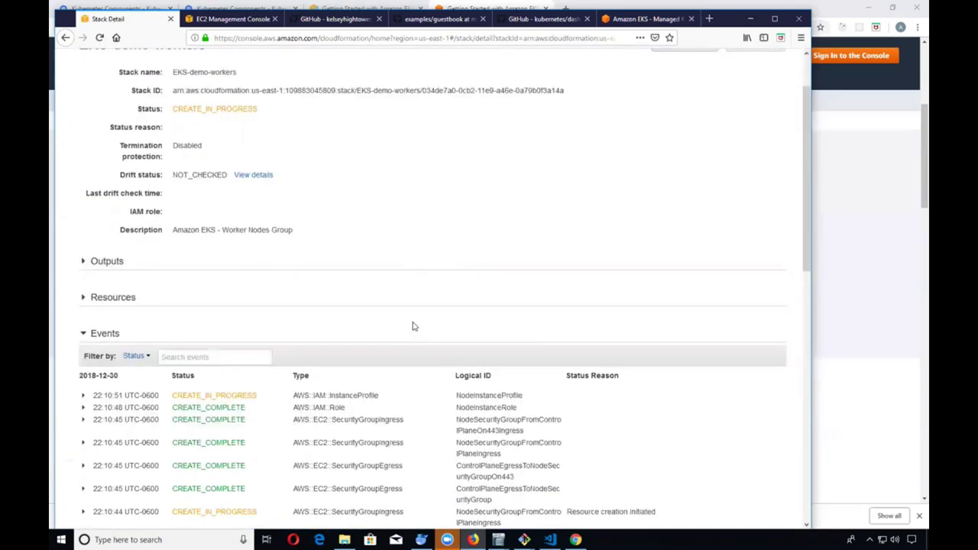
scroll(256, 336, "down", 5)
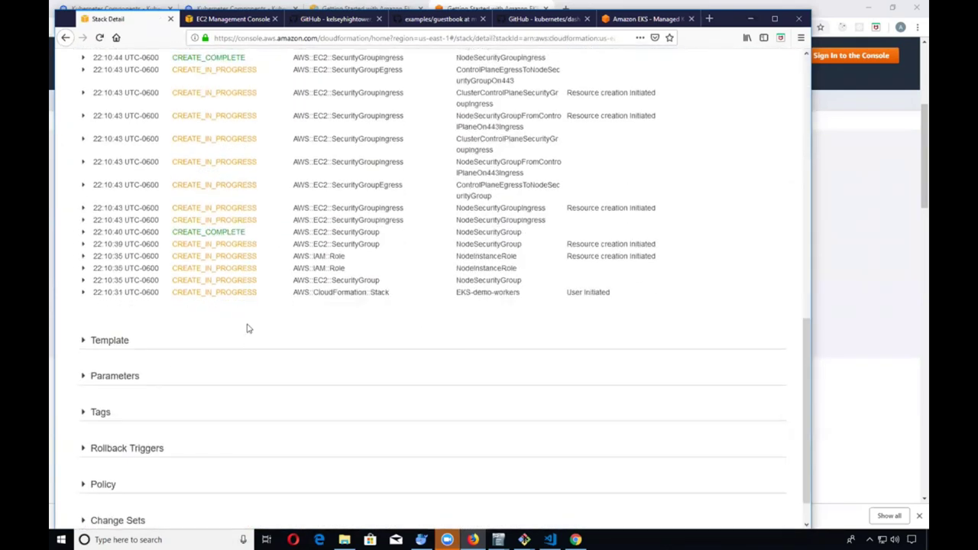
scroll(247, 329, "up", 4)
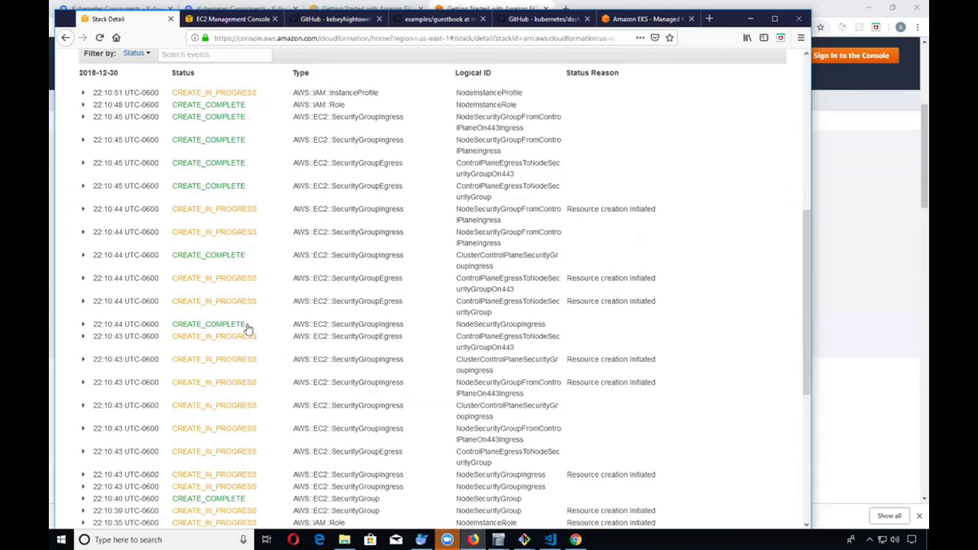
scroll(247, 329, "up", 3)
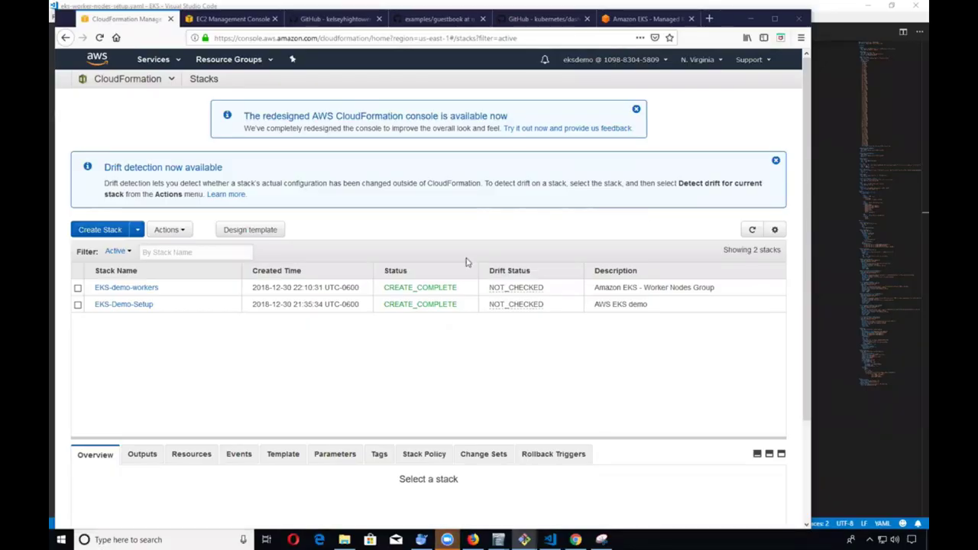
Step: Reopen EKS-demo-workers from the stack list and read through its status and full event log
left_click(138, 288)
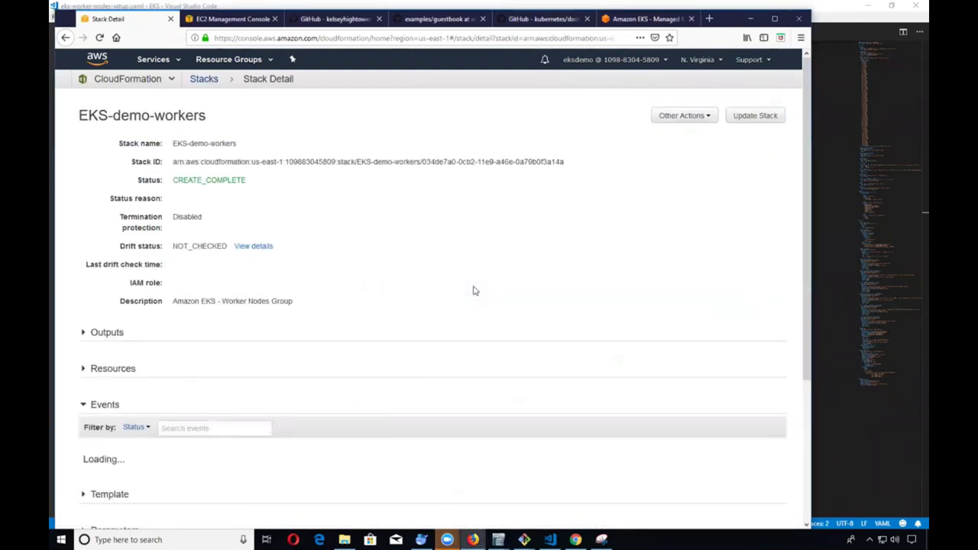
scroll(474, 298, "down", 6)
scroll(474, 302, "up", 5)
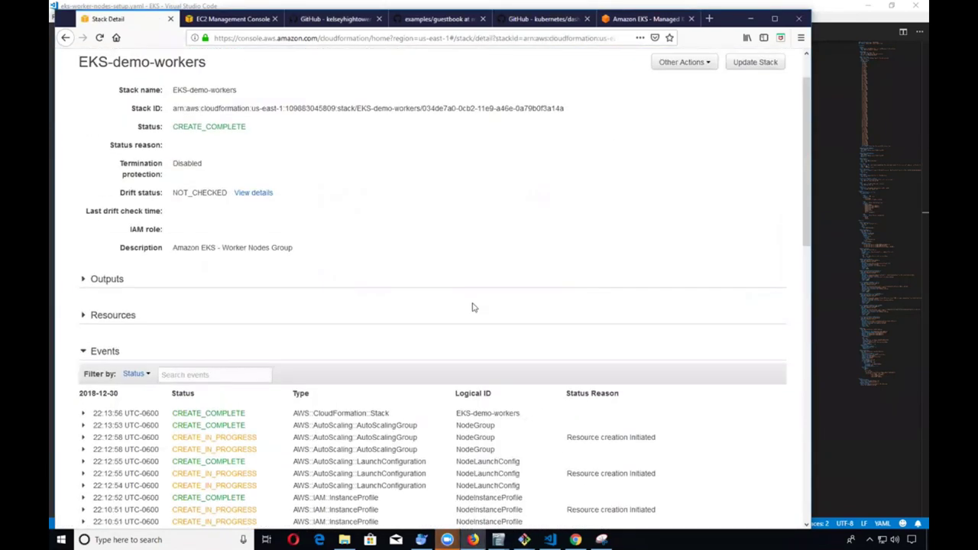
scroll(474, 304, "down", 3)
scroll(240, 229, "down", 10)
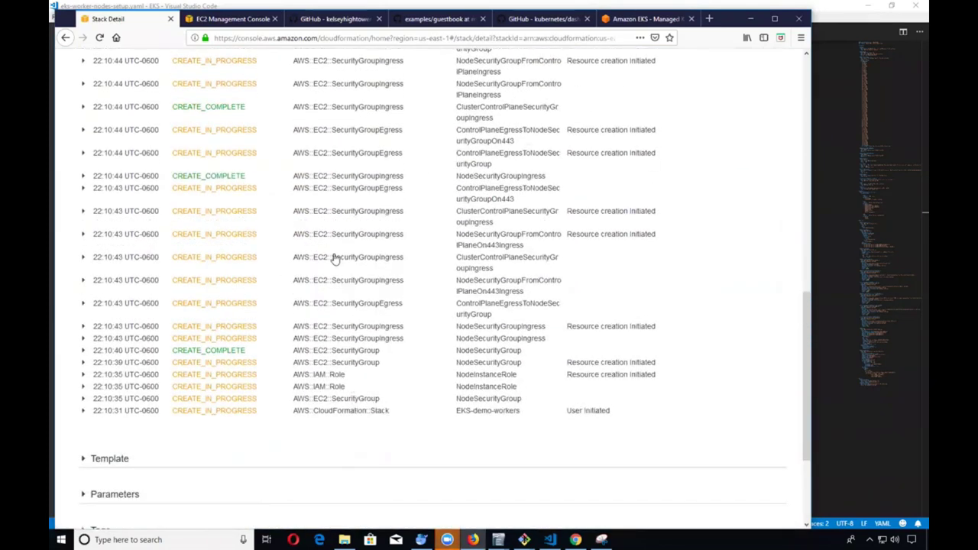
scroll(334, 260, "up", 2)
scroll(334, 260, "up", 2)
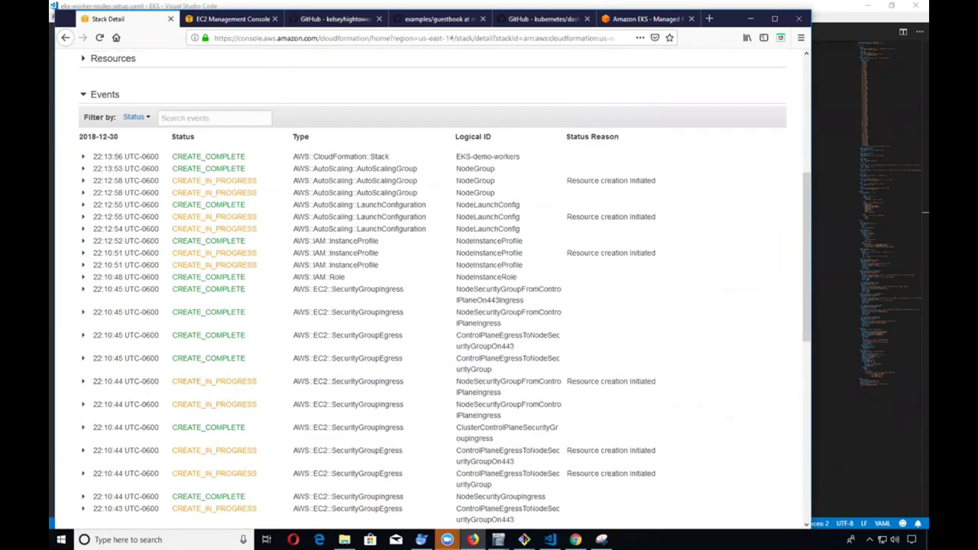
Step: Switch to Snipping Tool, circle the two Kubernetes nodes and bracket the developer/operator on the diagram, then minimize it
key("alt+Tab")
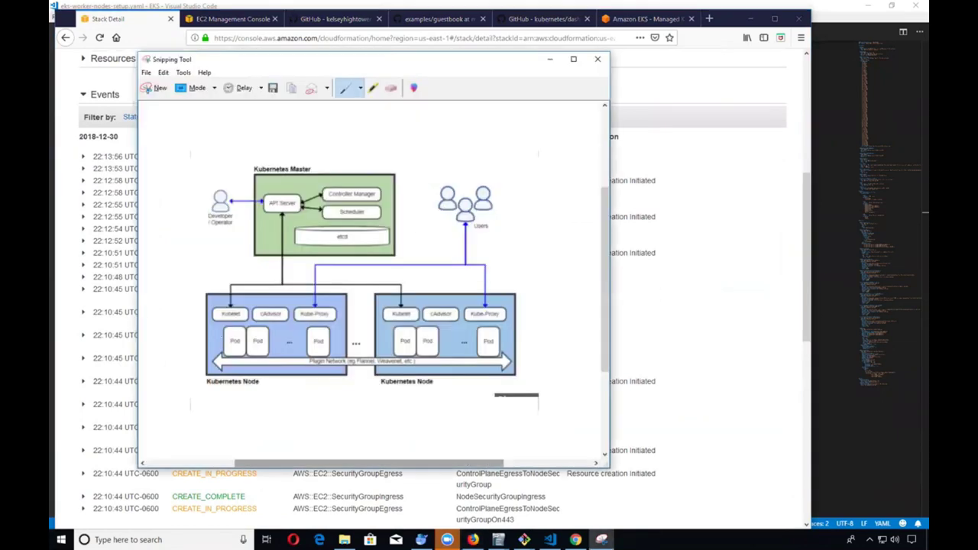
mouse_move(174, 334)
left_mouse_down()
mouse_move(205, 415)
mouse_move(333, 421)
mouse_move(478, 408)
mouse_move(564, 279)
left_mouse_up()
mouse_move(575, 321)
left_mouse_down()
mouse_move(523, 238)
mouse_move(305, 267)
mouse_move(220, 262)
left_mouse_up()
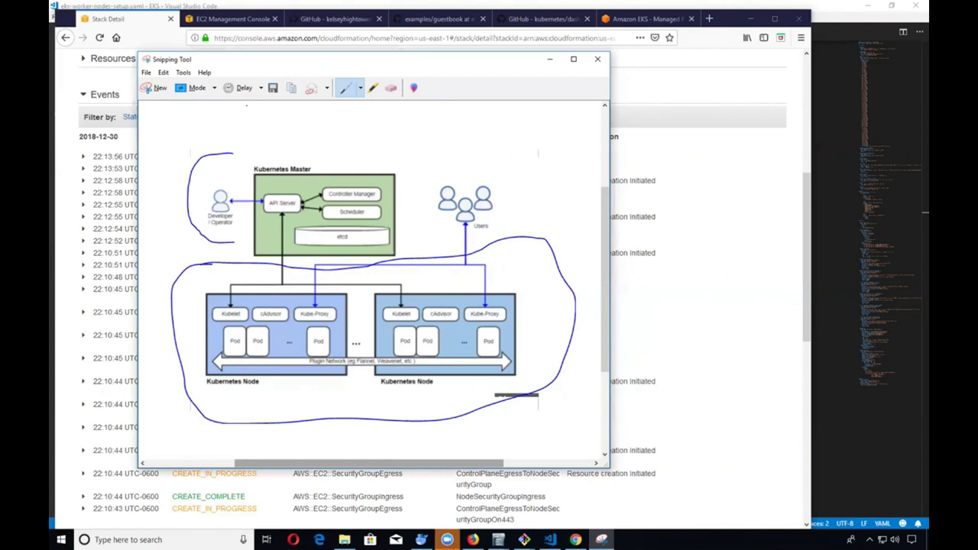
left_click(549, 58)
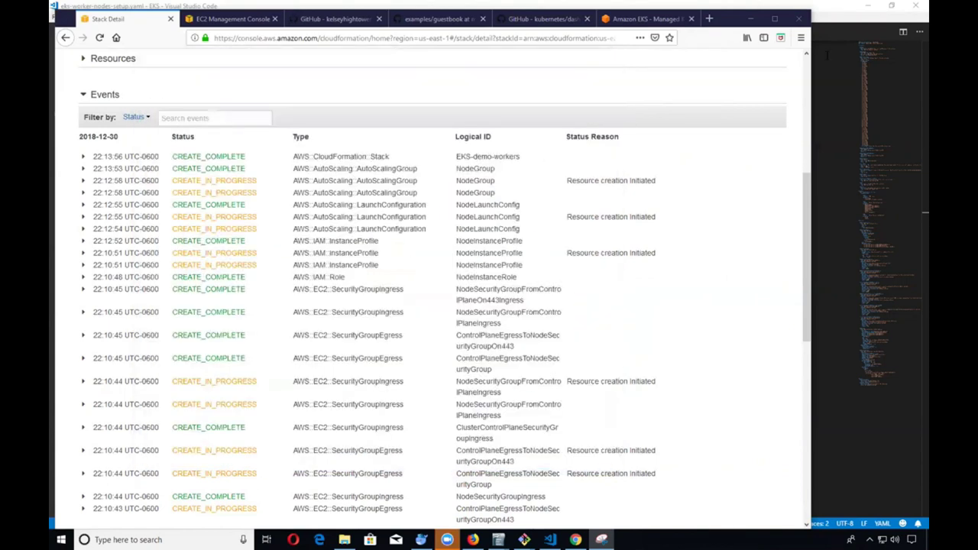
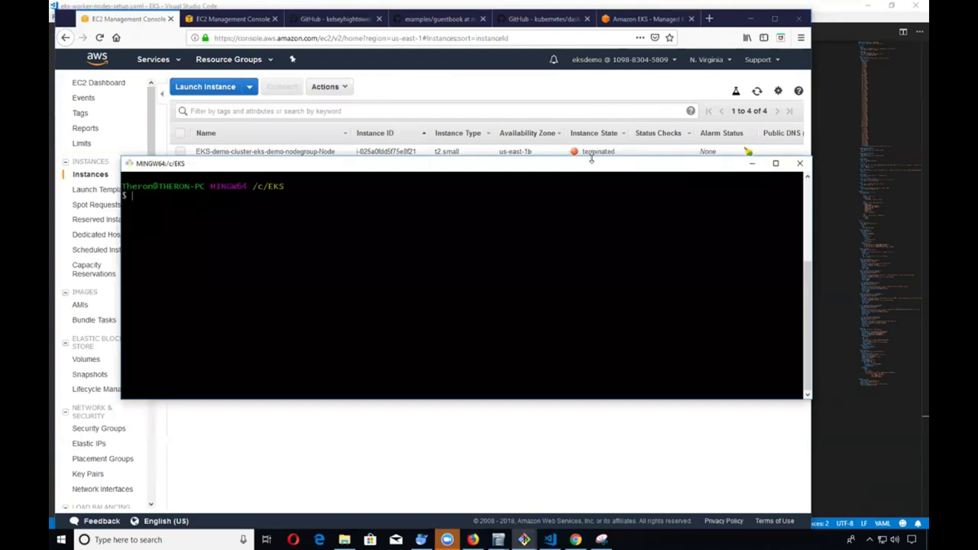
Step: Enlarge the Git Bash window and list the cluster's worker nodes with kubectl get nodes
left_click_drag(590, 158, 582, 73)
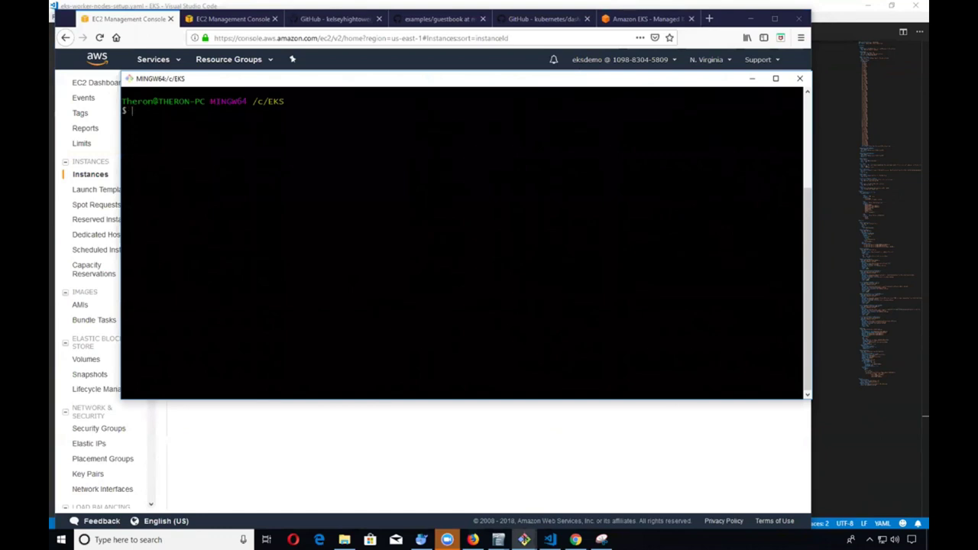
type("kubectl get nodes")
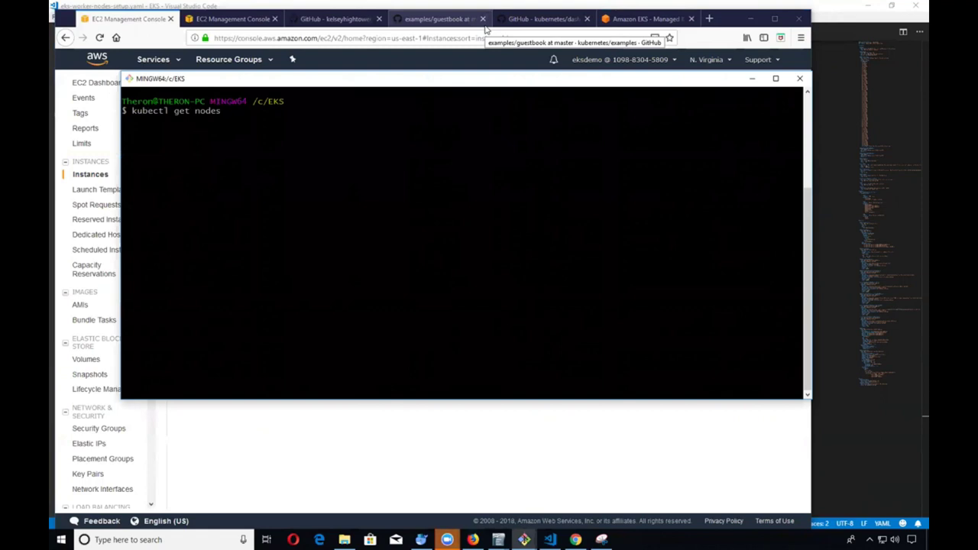
key("Return")
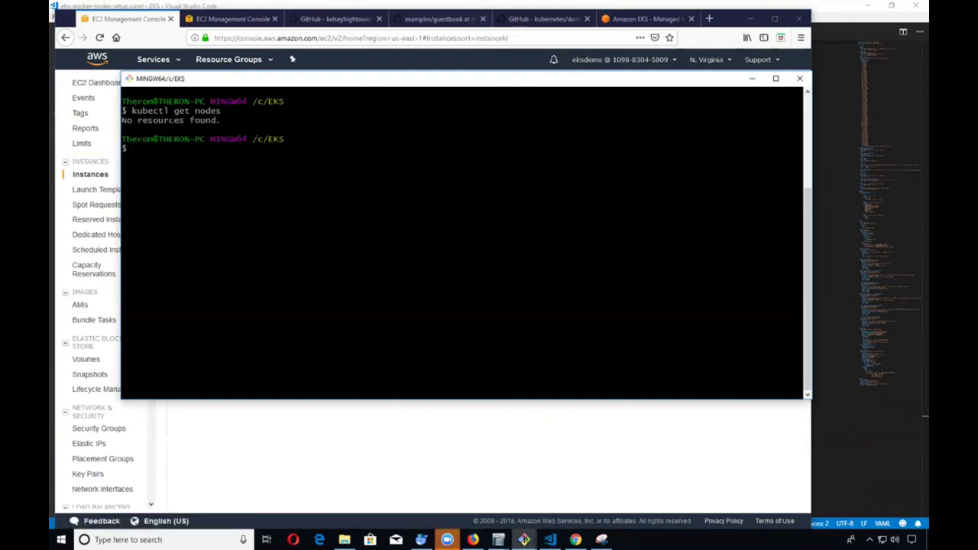
key("alt+Tab")
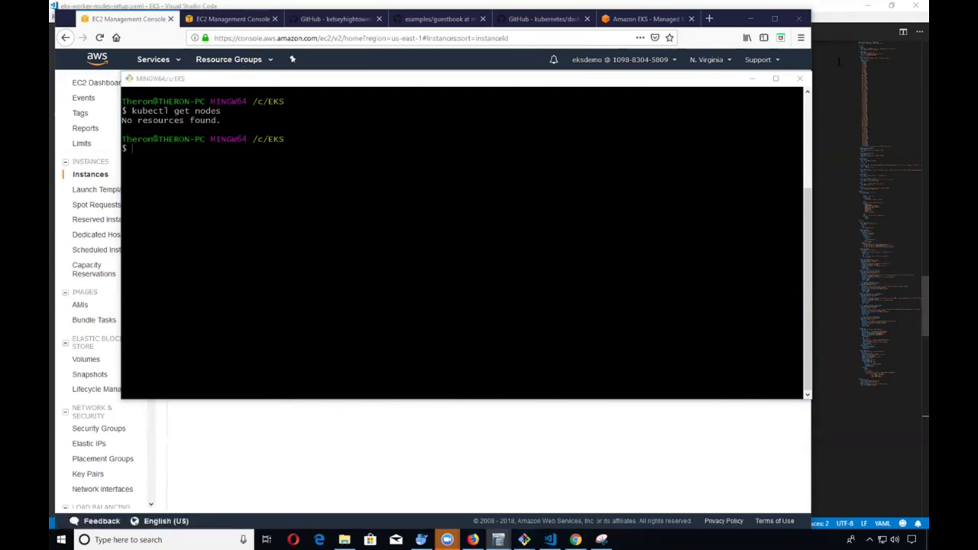
Step: Switch to Visual Studio Code and open awsauth.yaml at the rolearn entry under mapRoles
left_click(831, 21)
left_click(602, 259)
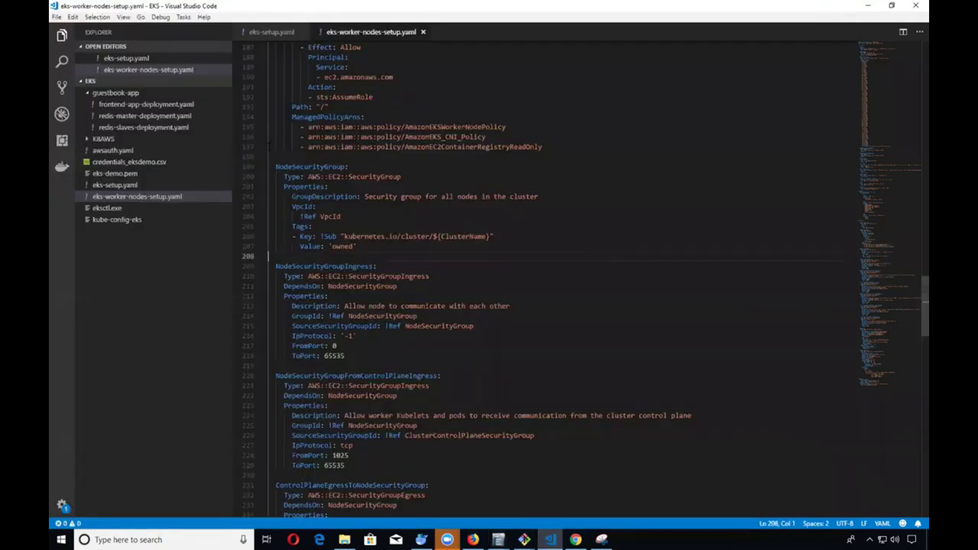
left_click(115, 151)
left_click(316, 116)
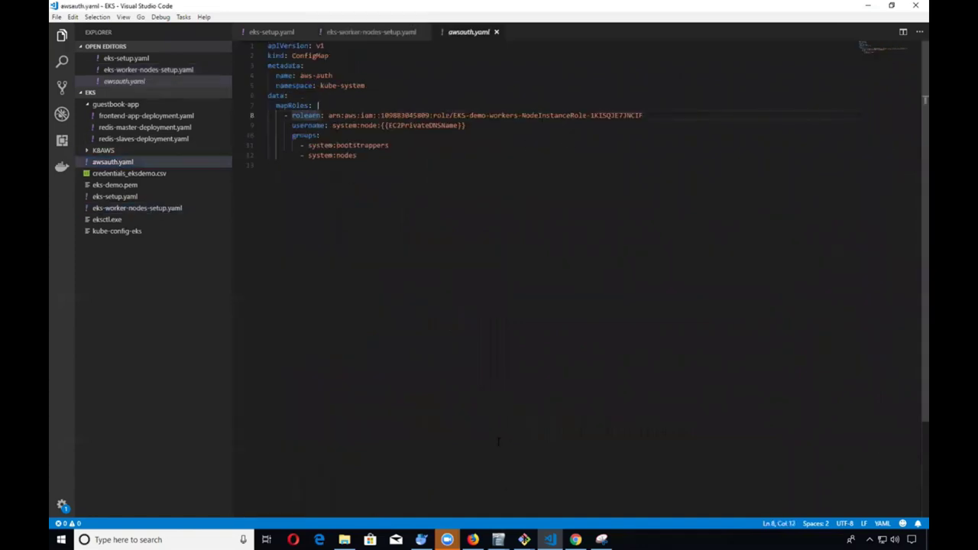
Step: Switch to Firefox and open the outputs of the EKS-demo-workers stack in CloudFormation
left_click(473, 539)
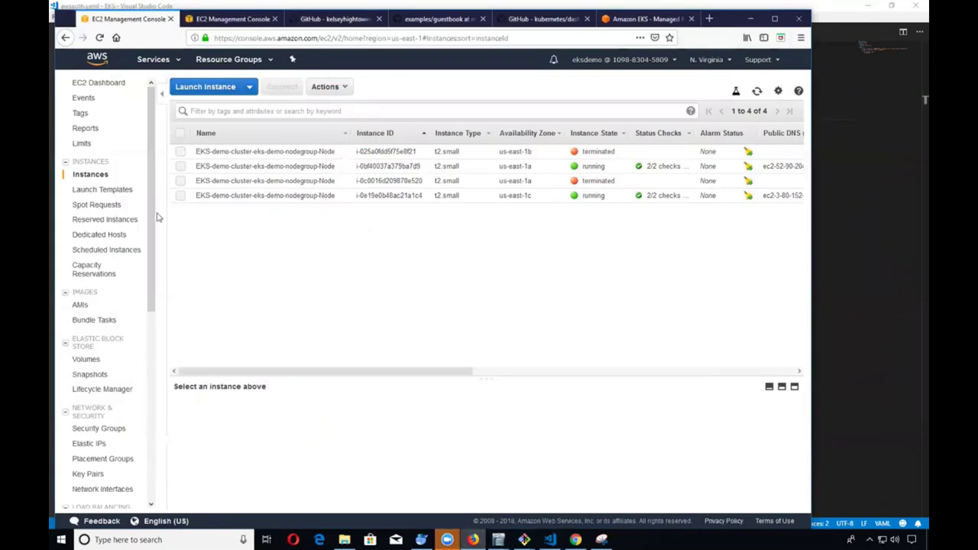
left_click(106, 61)
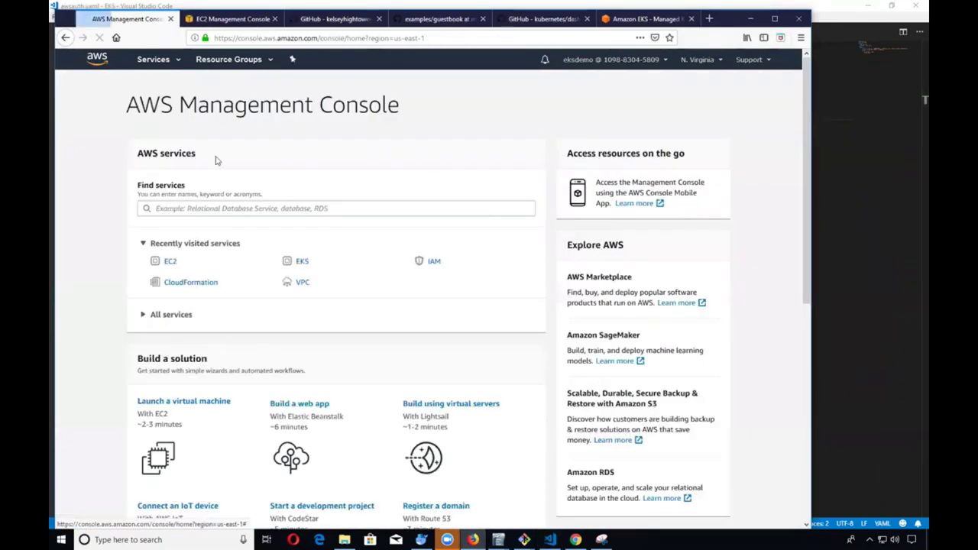
left_click(196, 283)
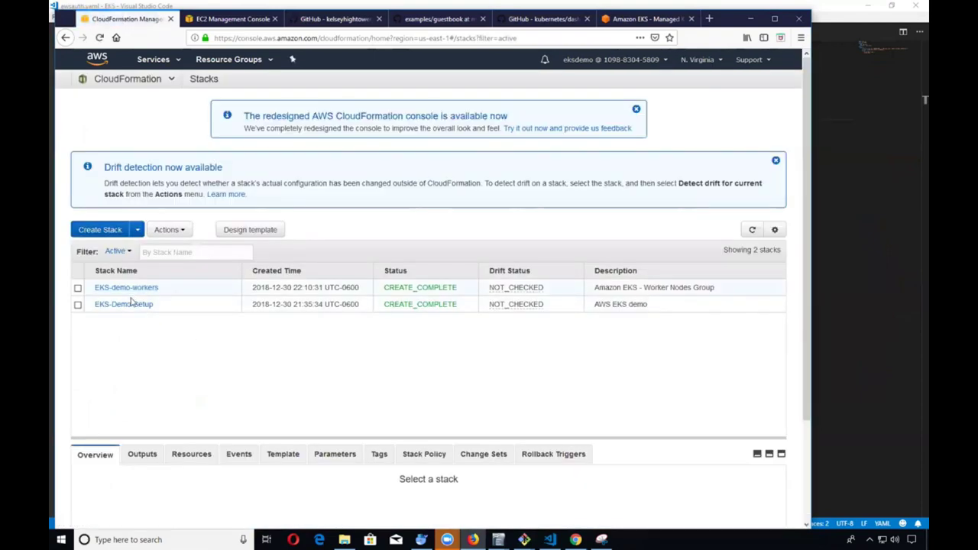
left_click(126, 288)
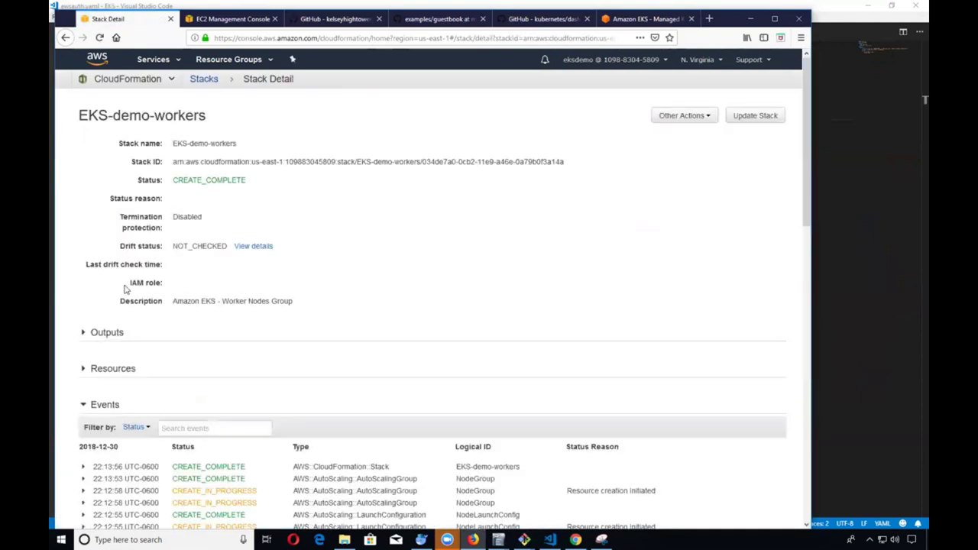
scroll(125, 288, "down", 4)
left_click(110, 65)
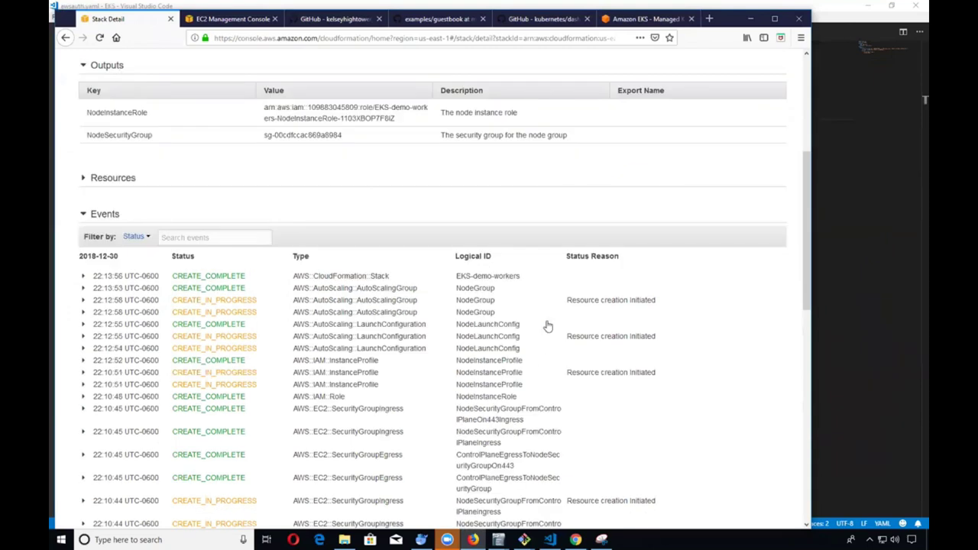
Step: Copy the NodeInstanceRole ARN value from the outputs of the EKS-demo-workers stack
left_click_drag(86, 112, 150, 119)
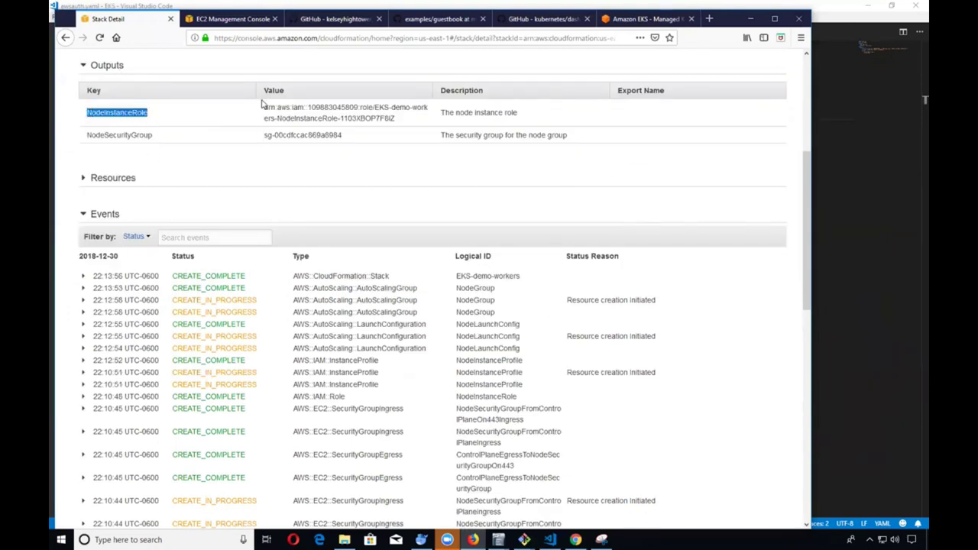
left_click_drag(264, 107, 400, 127)
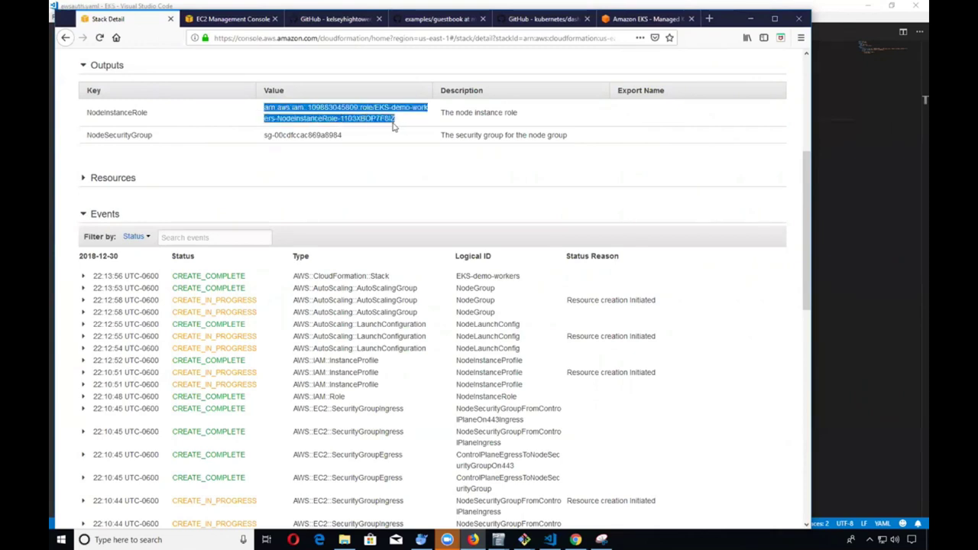
right_click(378, 120)
left_click(413, 128)
scroll(378, 200, "up", 5)
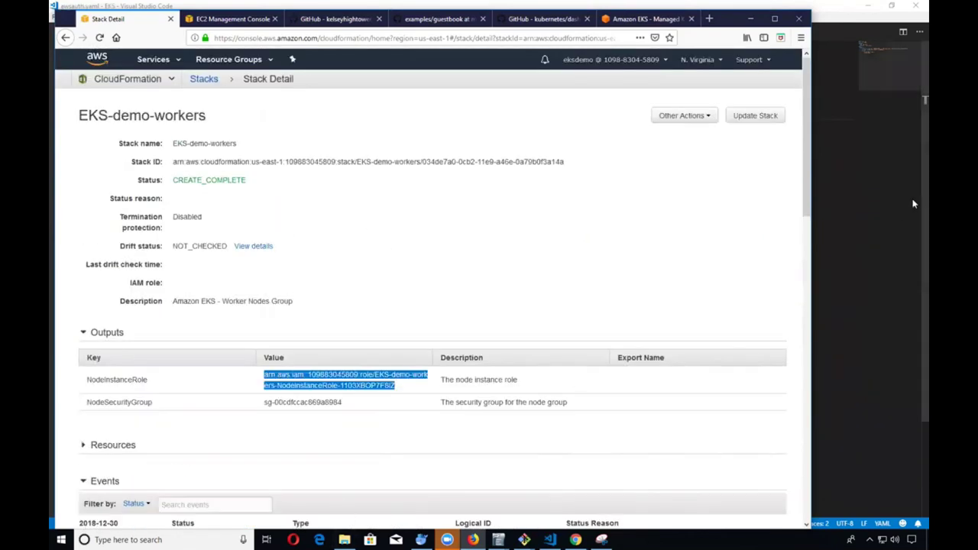
Step: Back in Visual Studio Code, replace the rolearn value in awsauth.yaml with the copied node instance role ARN and save the file
left_click(877, 246)
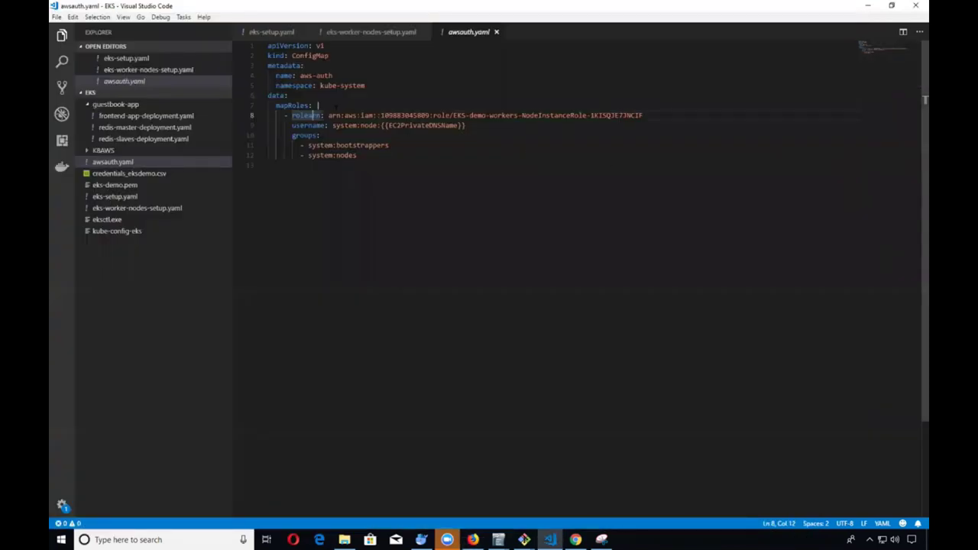
left_click_drag(329, 116, 644, 115)
key("ctrl+v")
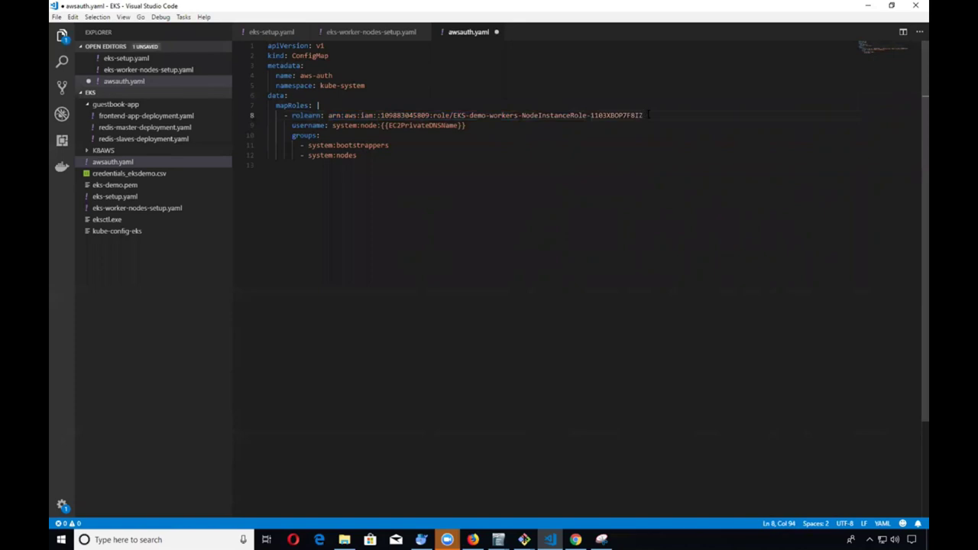
key("Down")
key("ctrl+s")
key("Down")
key("Down")
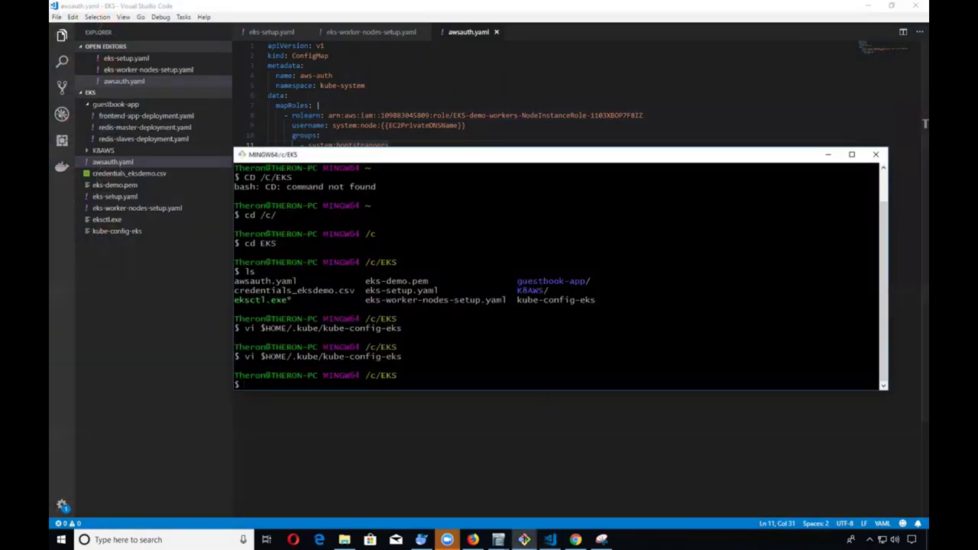
Step: In Git Bash, print the working directory with pwd and list its files with ls
type("pwd")
key("Return")
type("ls")
key("Return")
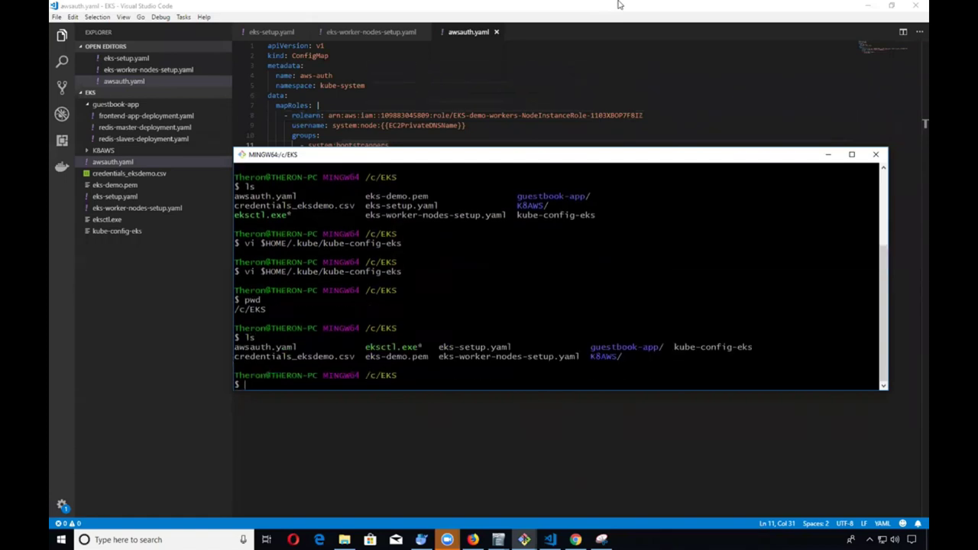
Step: Apply awsauth.yaml to the cluster with kubectl apply -f and list the worker nodes with kubectl get nodes
type("kubectl apply -f ")
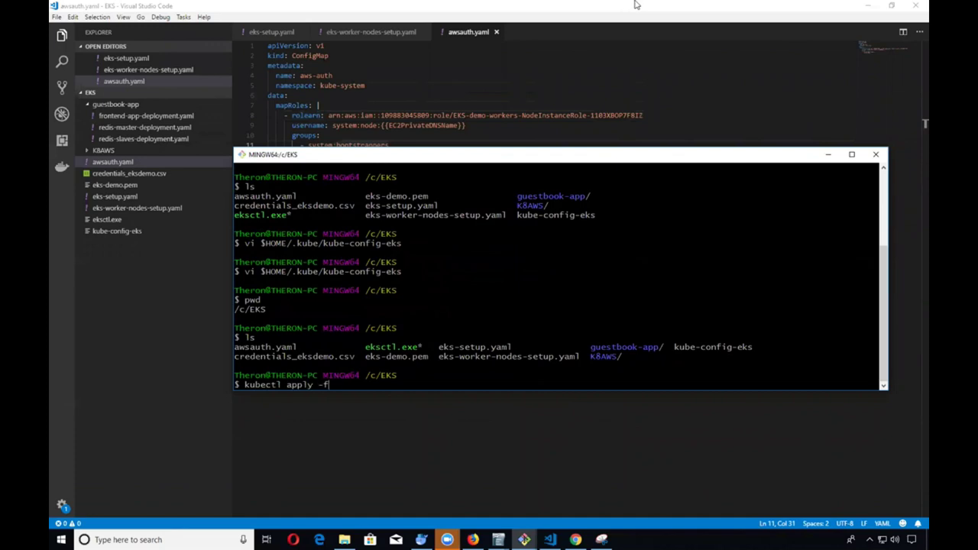
type("aws")
key("Tab")
key("Return")
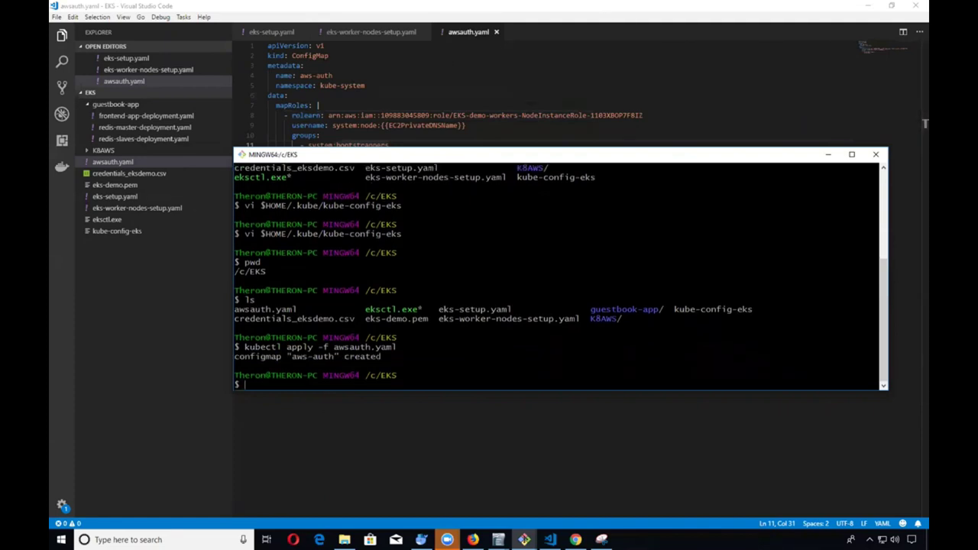
type("kubectl get nodes")
key("Return")
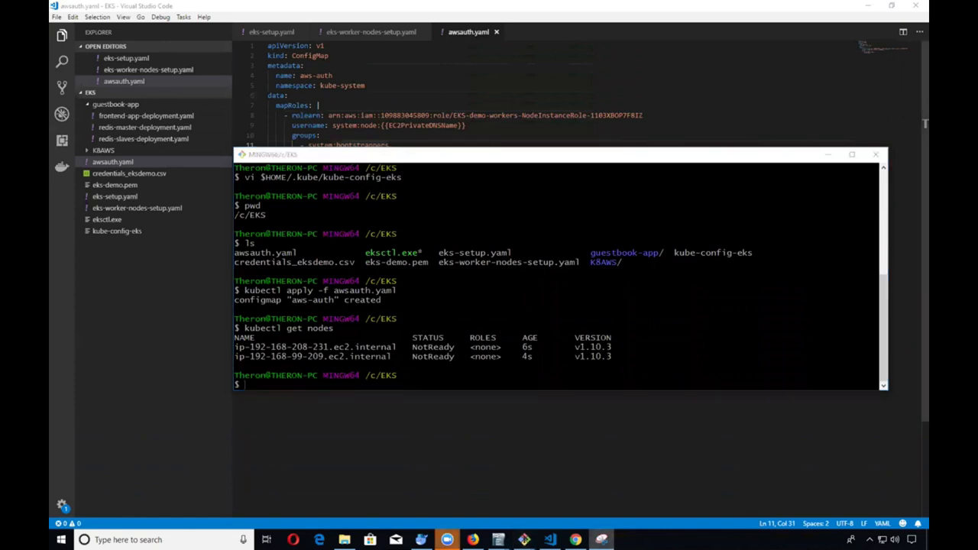
Step: Switch to Snipping Tool, mark the two Kubernetes nodes on the diagram, then minimize it
key("alt+Tab")
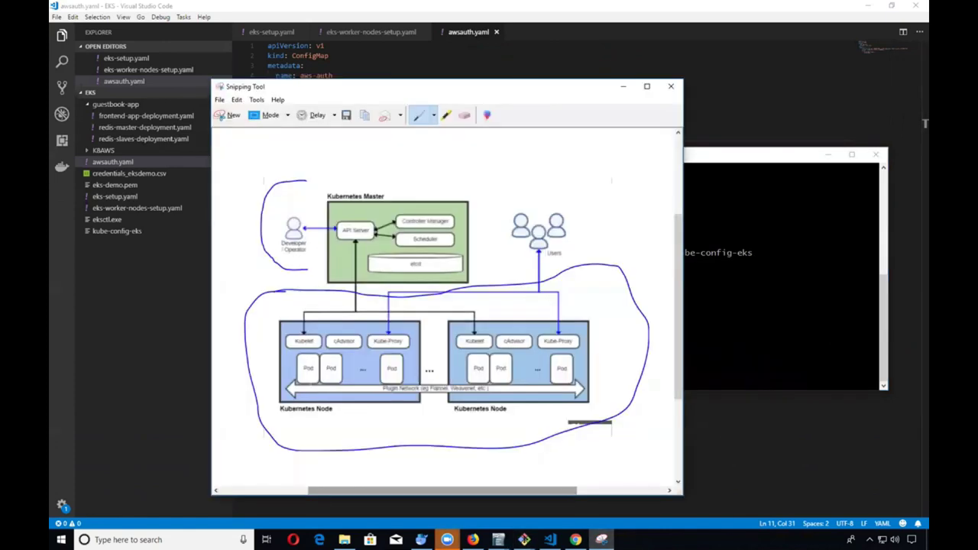
left_click_drag(339, 395, 368, 389)
left_click_drag(463, 378, 487, 372)
left_click(622, 87)
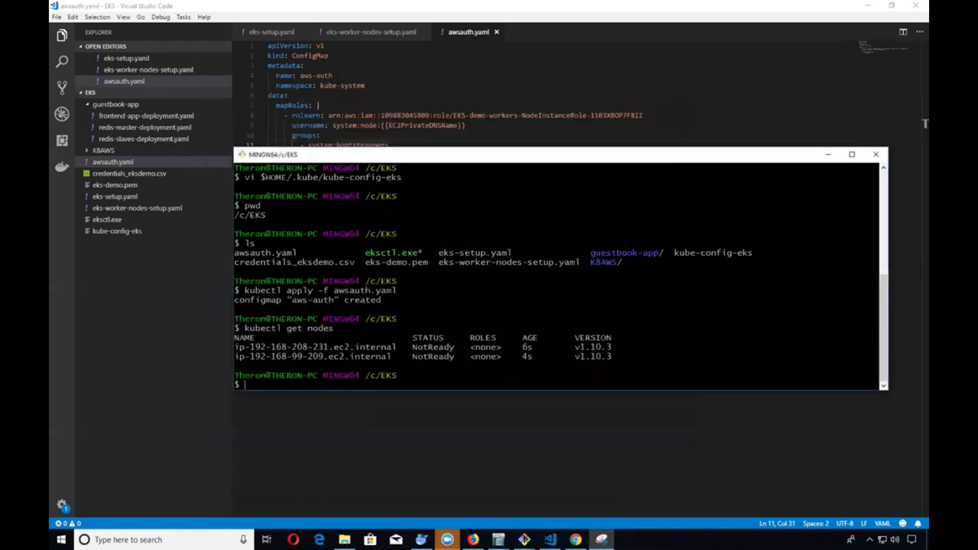
Step: Rerun kubectl get nodes in Git Bash and highlight the first node's status
key("Up")
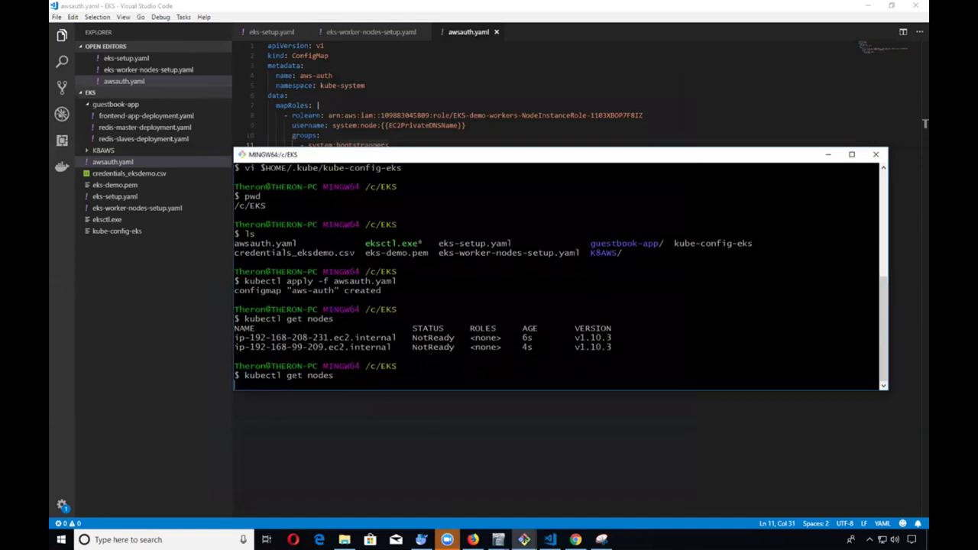
key("Return")
double_click(425, 346)
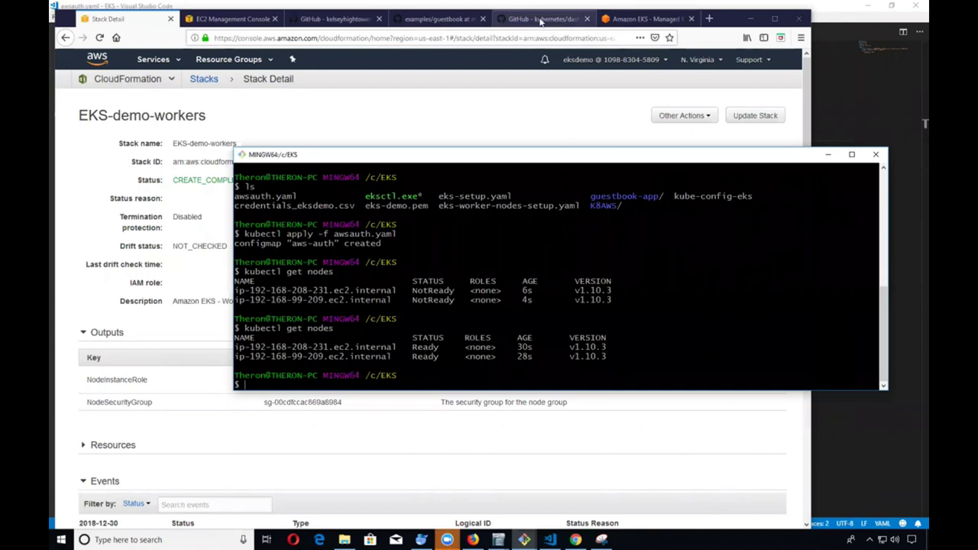
Step: Switch to Firefox and examine the kubernetes/dashboard GitHub README, including the dashboard screenshot and the Getting Started deployment and access commands
left_click(539, 20)
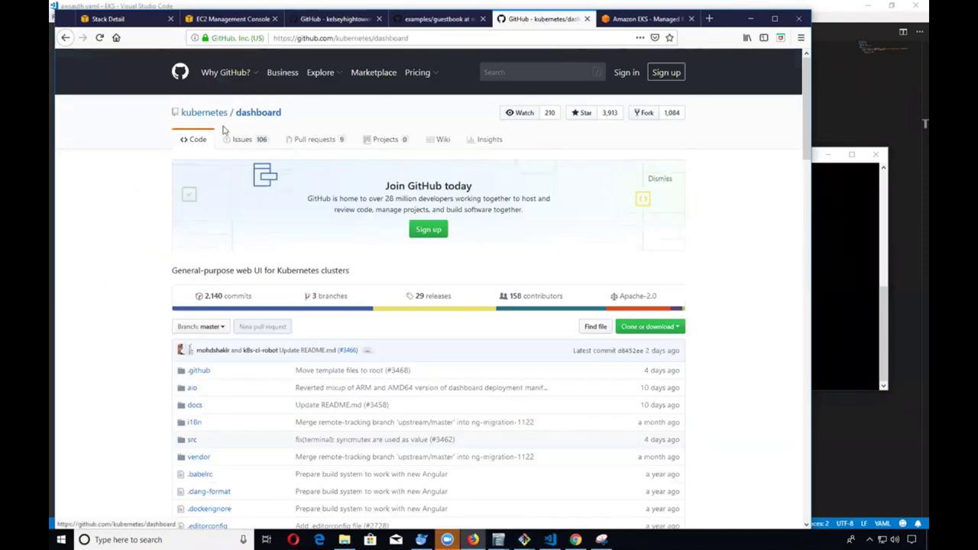
scroll(157, 255, "down", 3)
scroll(154, 234, "down", 3)
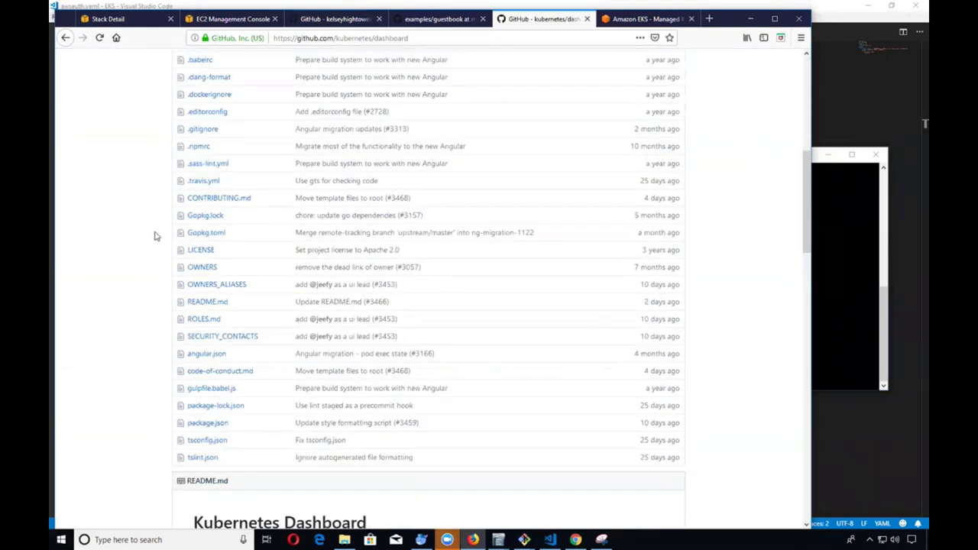
scroll(153, 235, "down", 5)
scroll(155, 236, "down", 2)
scroll(156, 237, "down", 4)
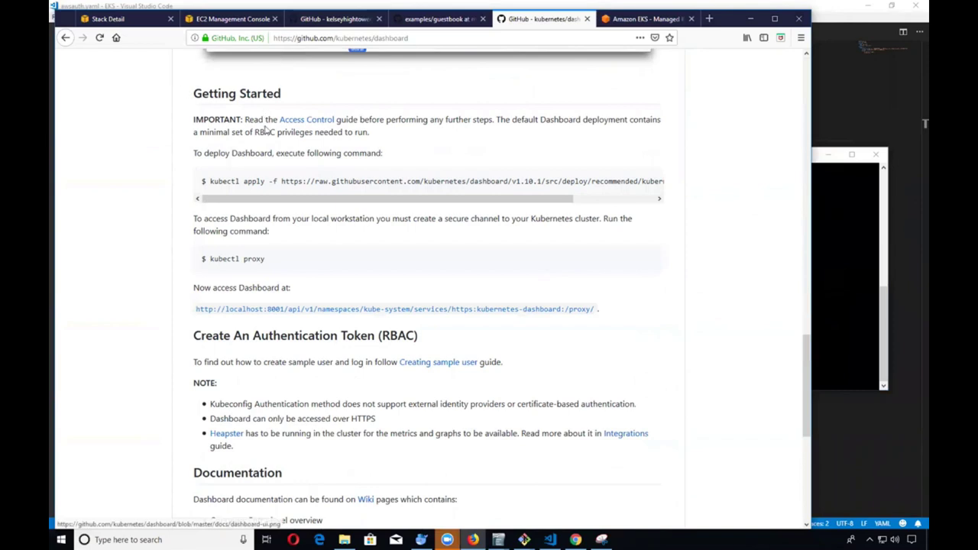
scroll(283, 255, "down", 5)
scroll(337, 261, "up", 4)
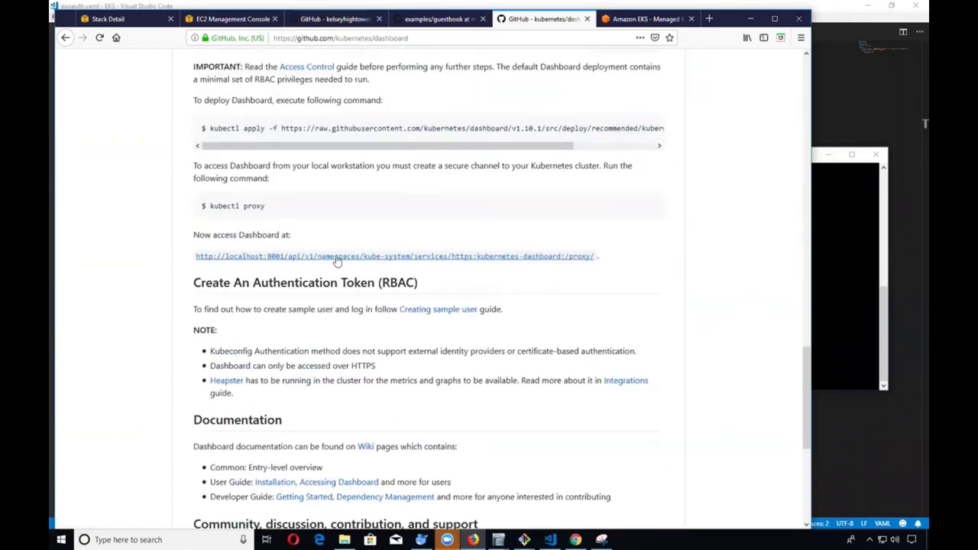
scroll(337, 261, "up", 8)
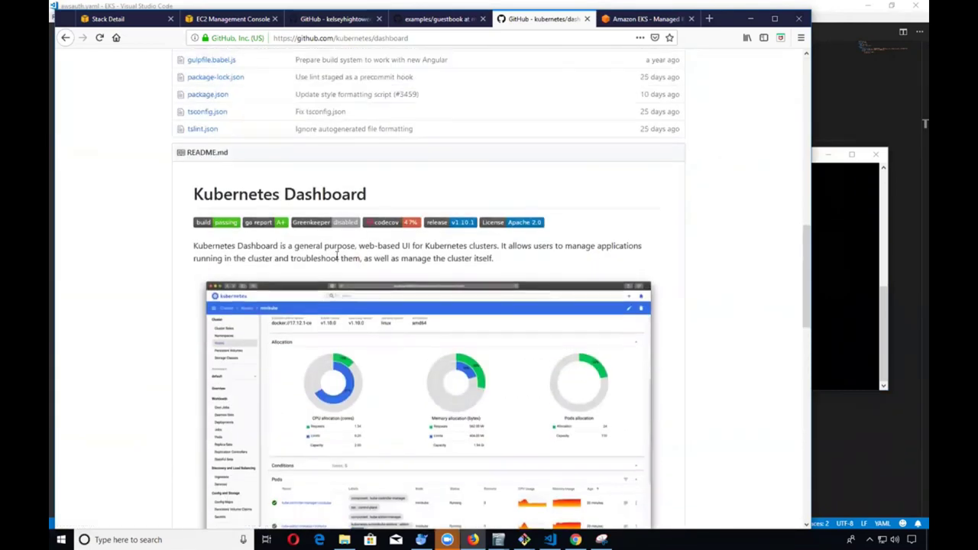
scroll(337, 258, "up", 2)
scroll(337, 261, "up", 5)
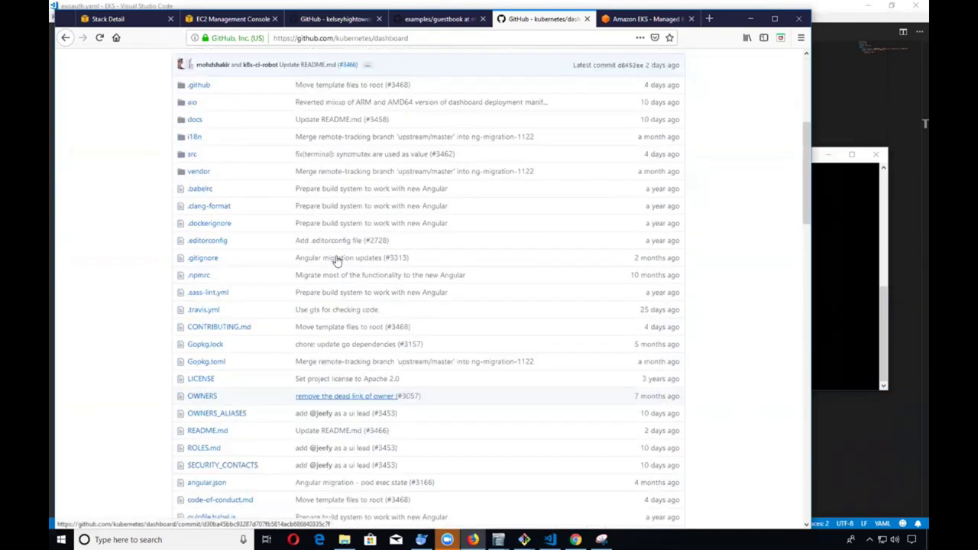
scroll(336, 261, "down", 10)
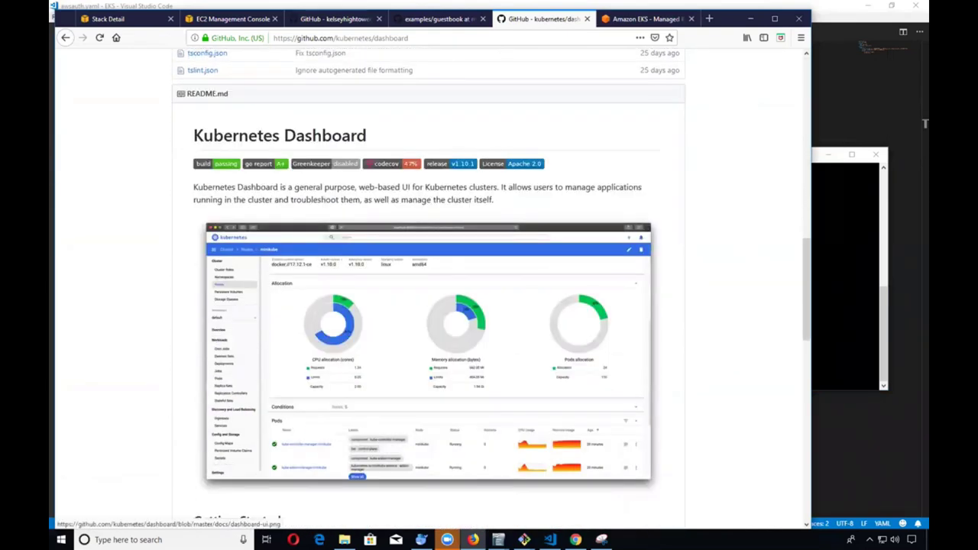
scroll(427, 283, "down", 5)
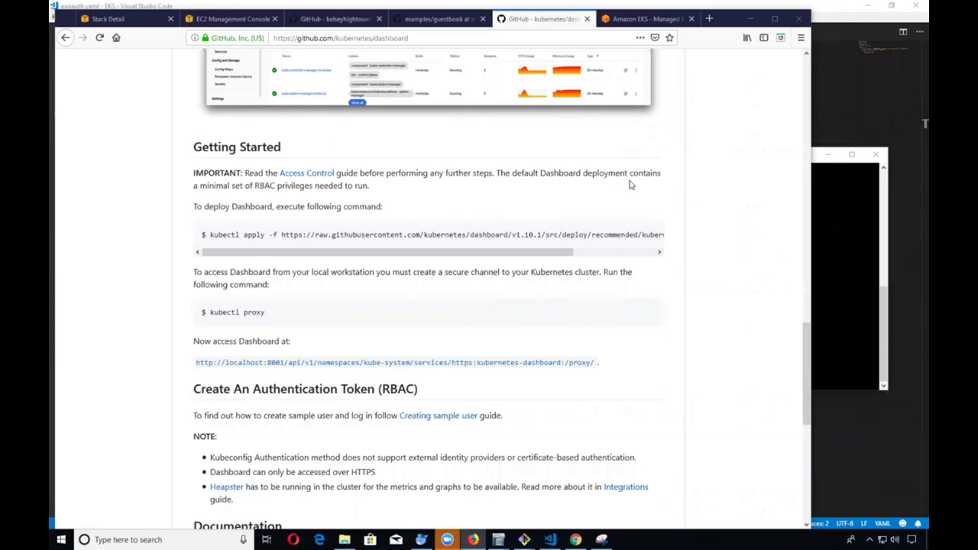
scroll(561, 224, "up", 4)
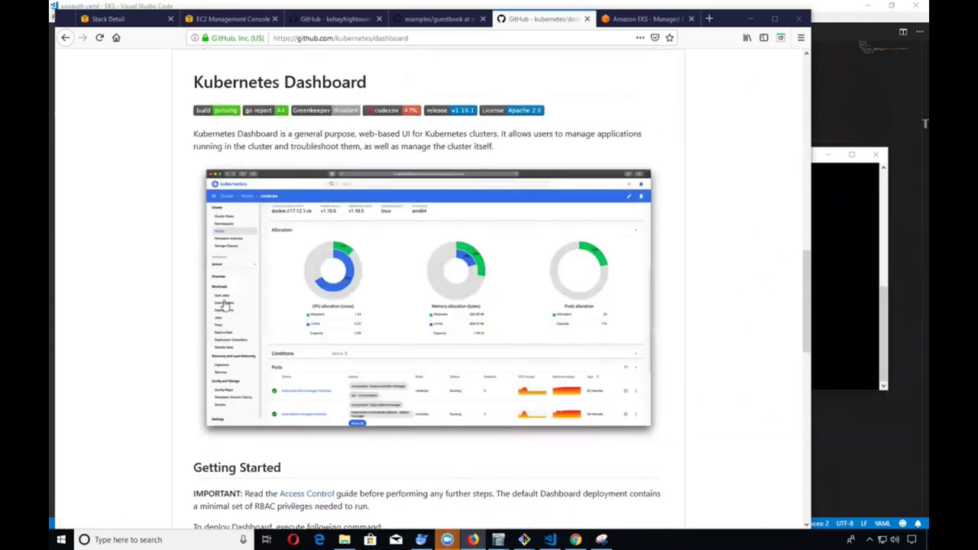
scroll(272, 153, "down", 3)
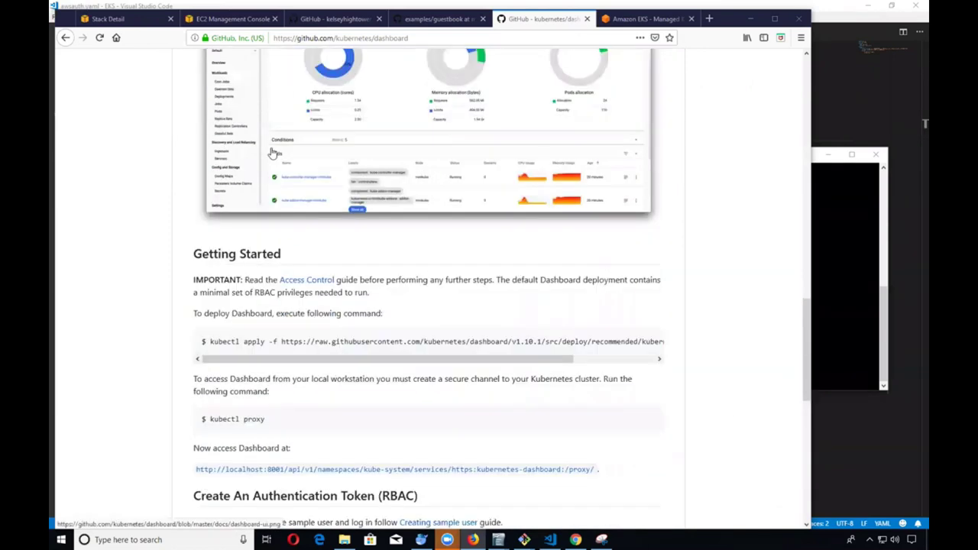
scroll(264, 263, "up", 2)
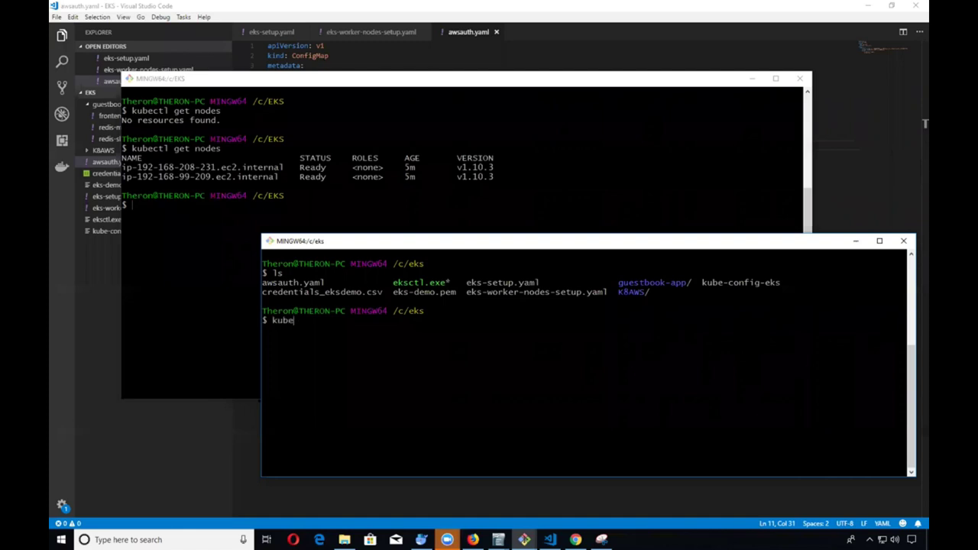
Step: In the second Git Bash window, start a local proxy to the cluster with kubectl proxy
type("proxy")
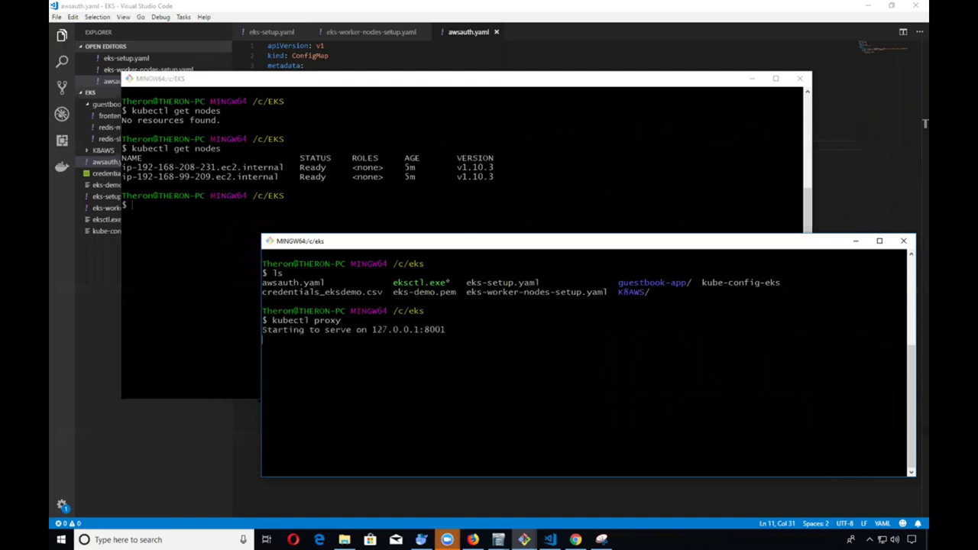
key("alt+Tab")
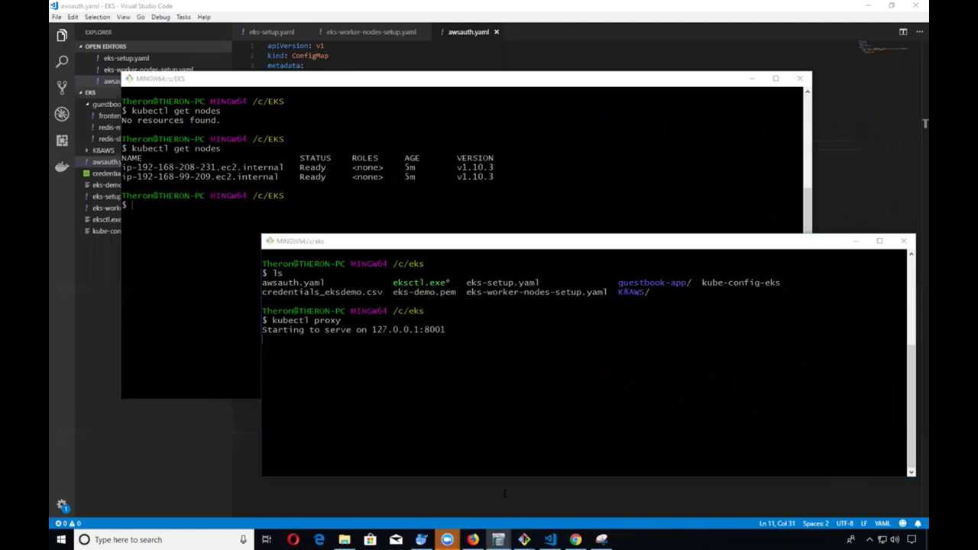
left_click(473, 539)
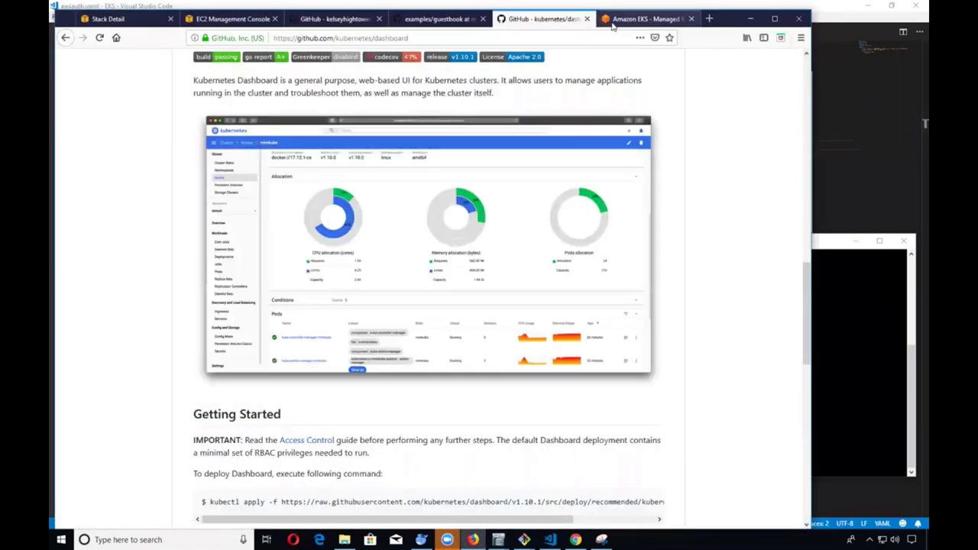
left_click(612, 25)
left_click(709, 18)
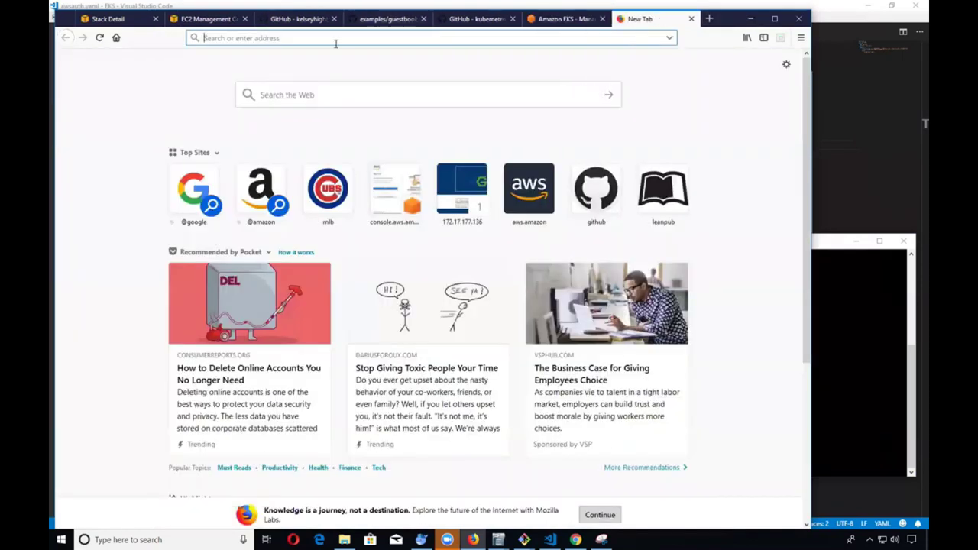
type("http://localhost:8001/api/v1/namespaces/kube-system/services/https:kubernetes-dashboard:/proxy/#!/login")
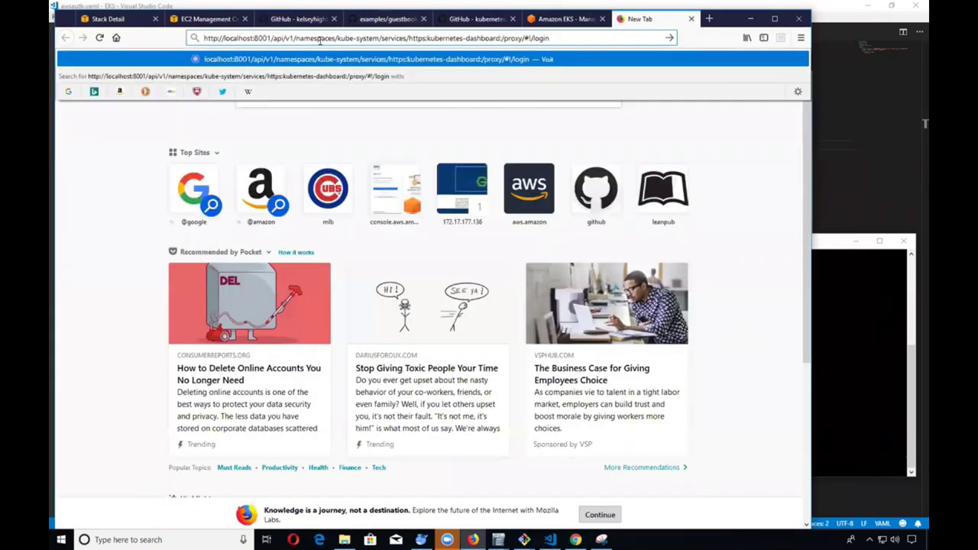
key("Return")
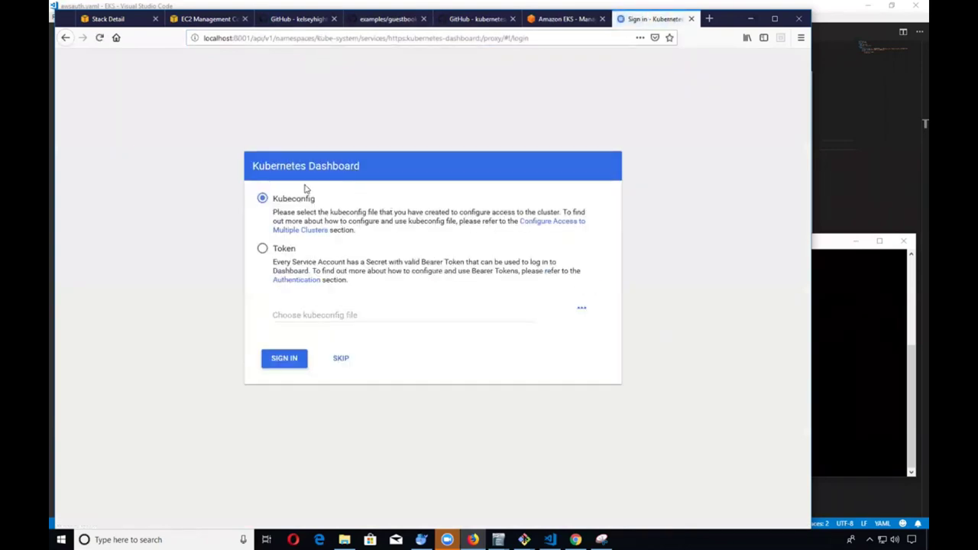
Step: Compare the Kubeconfig and Token sign-in methods on the Kubernetes Dashboard login form and choose Token
left_click(276, 252)
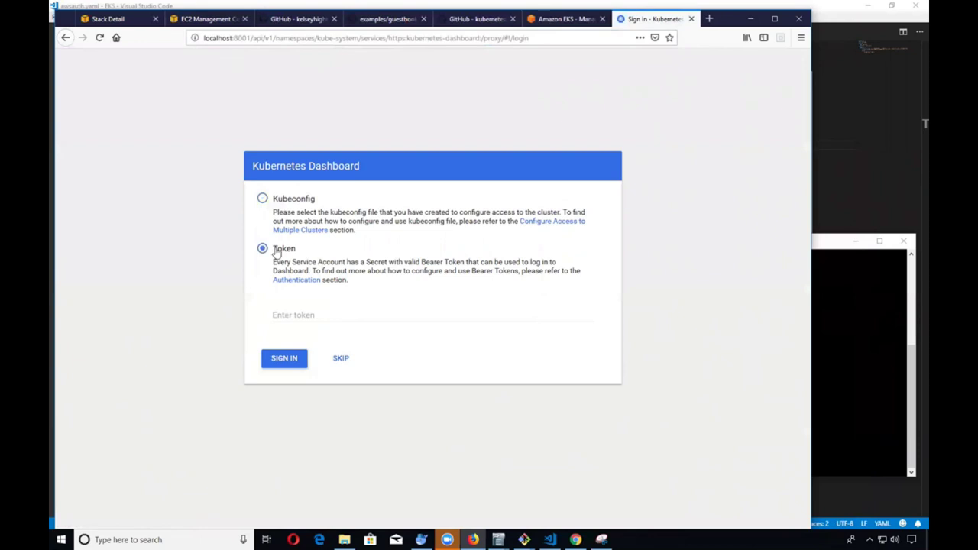
left_click(275, 200)
left_click(265, 251)
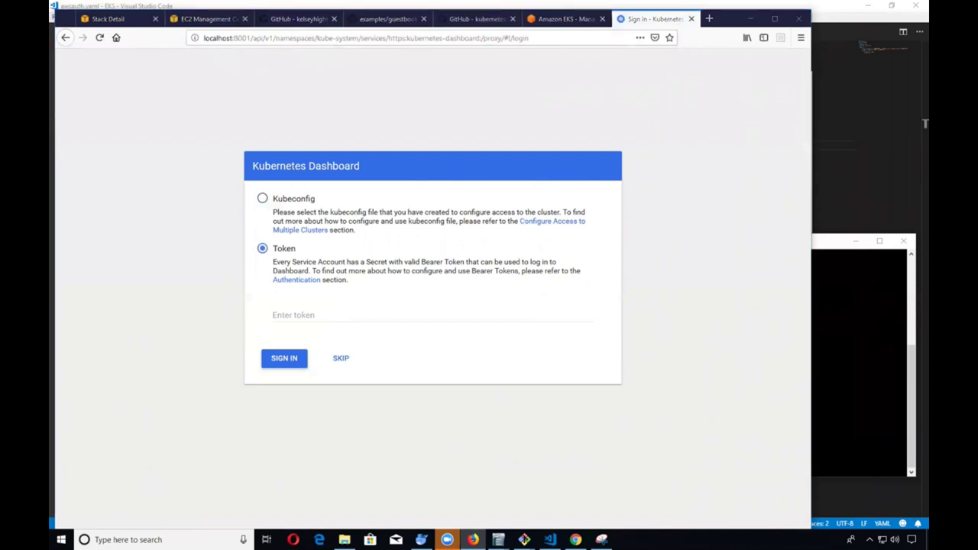
Step: In the free Git Bash window, run kubectl -n kube-system describe secret $(kubectl -n kube-system get secret | grep eks-course-admin|awk '{print $1}')
key("alt+Tab")
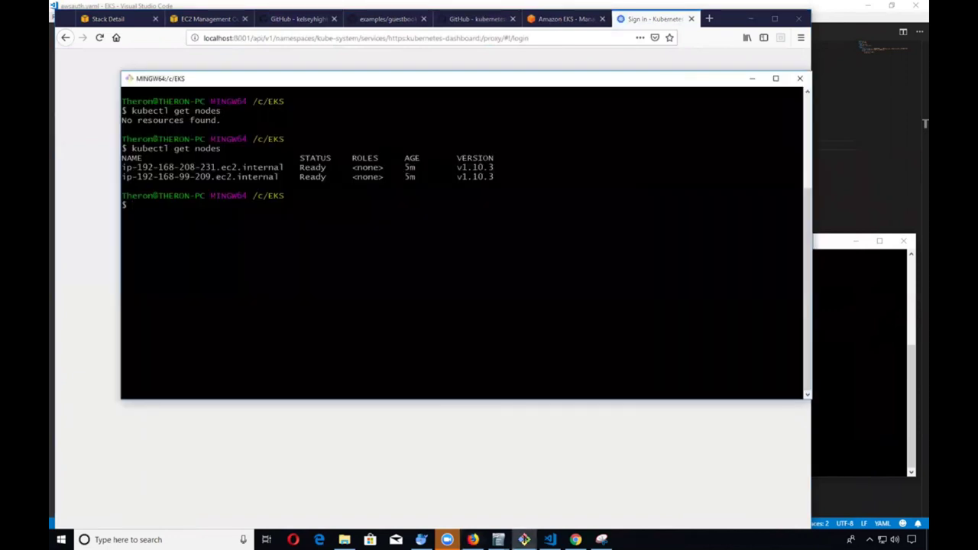
key("alt+Tab")
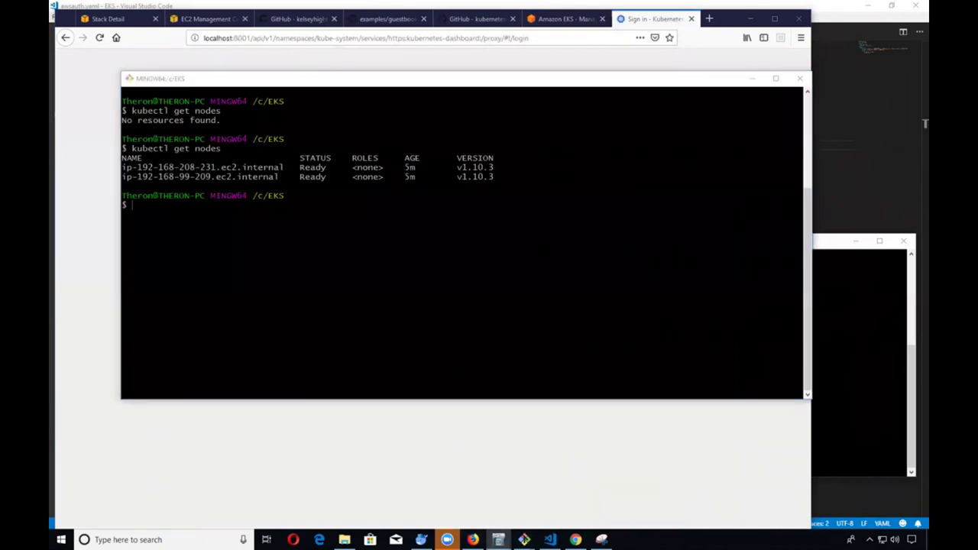
key("alt+Tab")
right_click(364, 129)
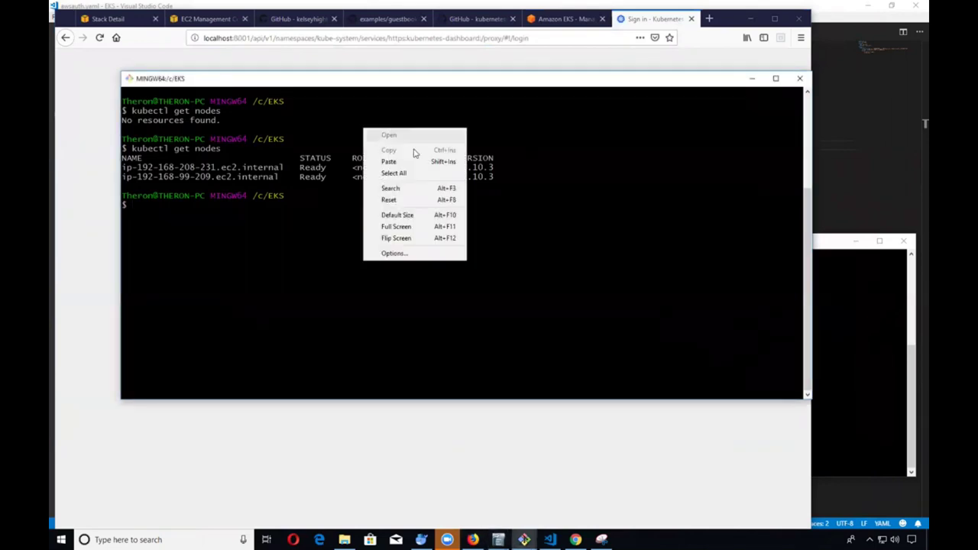
left_click(409, 162)
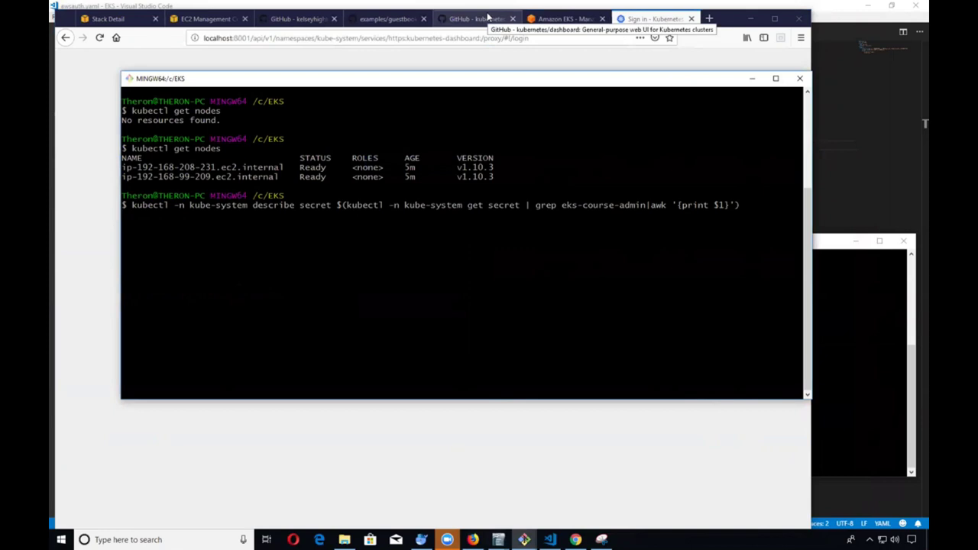
key("Return")
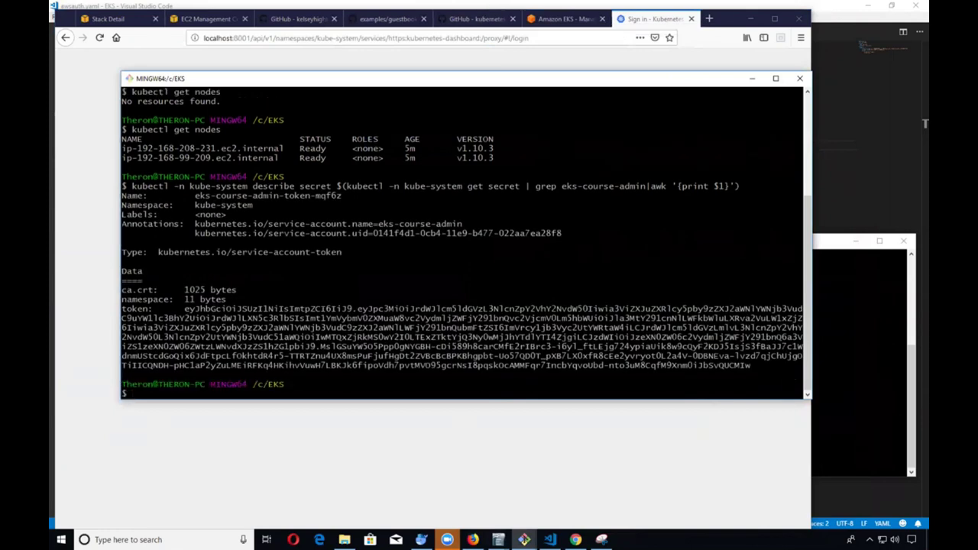
Step: Copy the entire service account token value from the secret description in the terminal output
double_click(349, 356)
left_click(349, 356)
left_click_drag(184, 308, 758, 366)
right_click(706, 329)
left_click(732, 354)
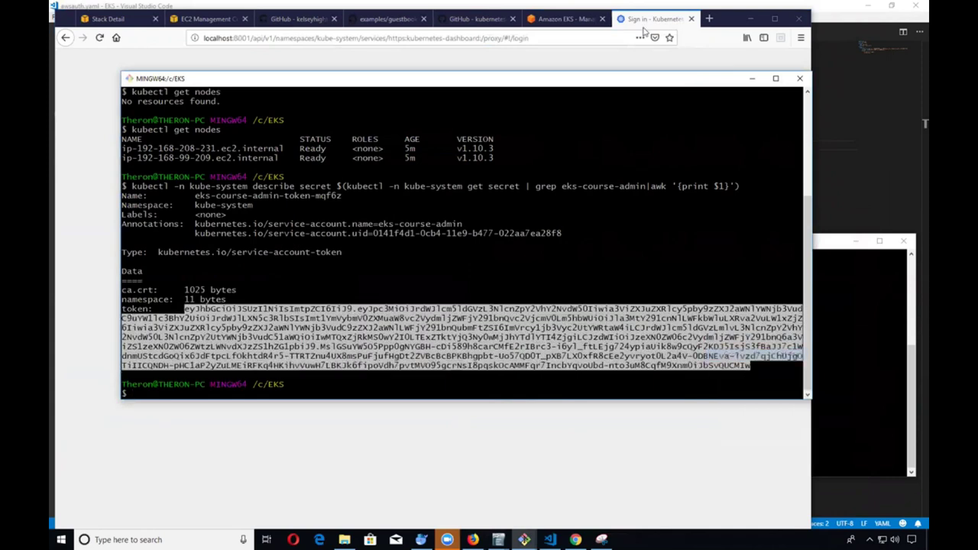
Step: Back in Firefox, paste the service account token into the dashboard's token field, sign in, and decline saving the password
left_click(640, 19)
left_click(262, 248)
left_click(298, 310)
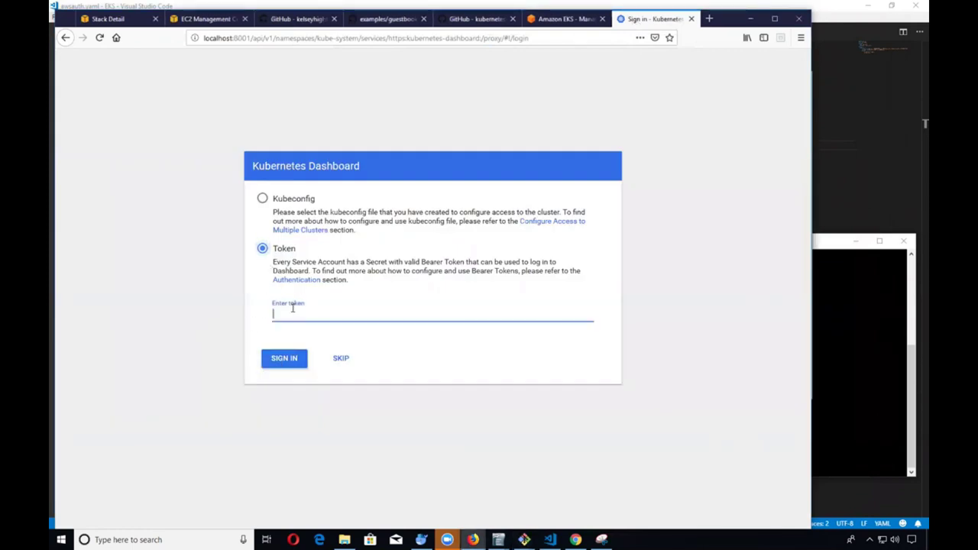
right_click(296, 311)
left_click(332, 353)
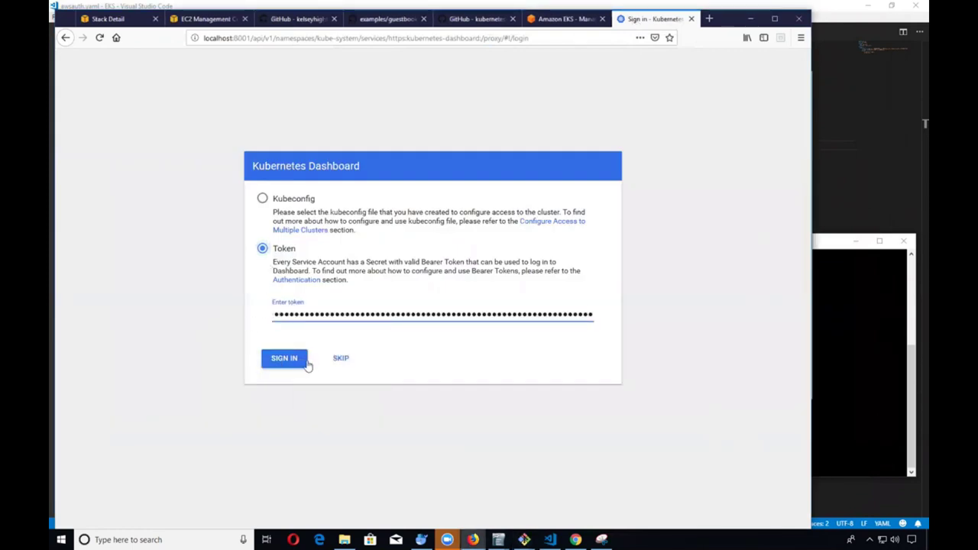
left_click(298, 363)
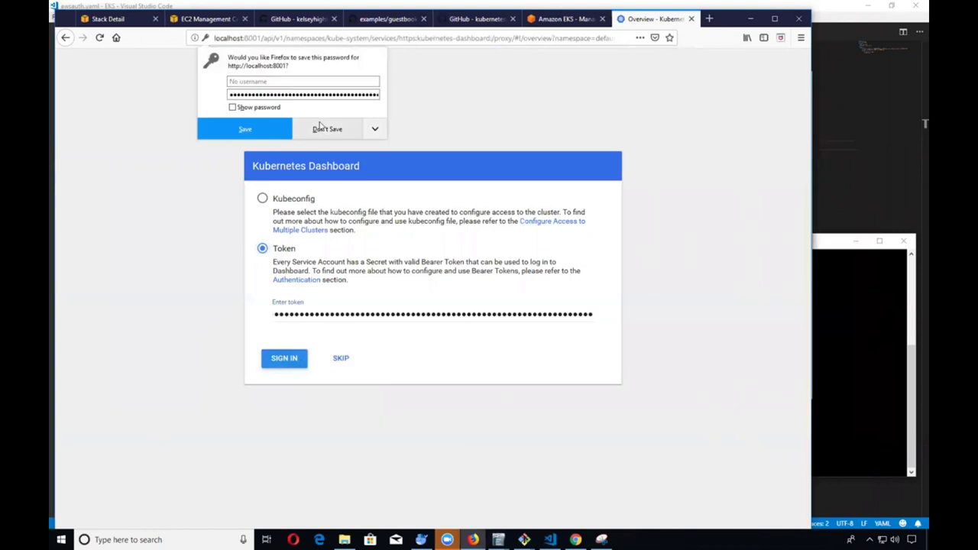
left_click(321, 129)
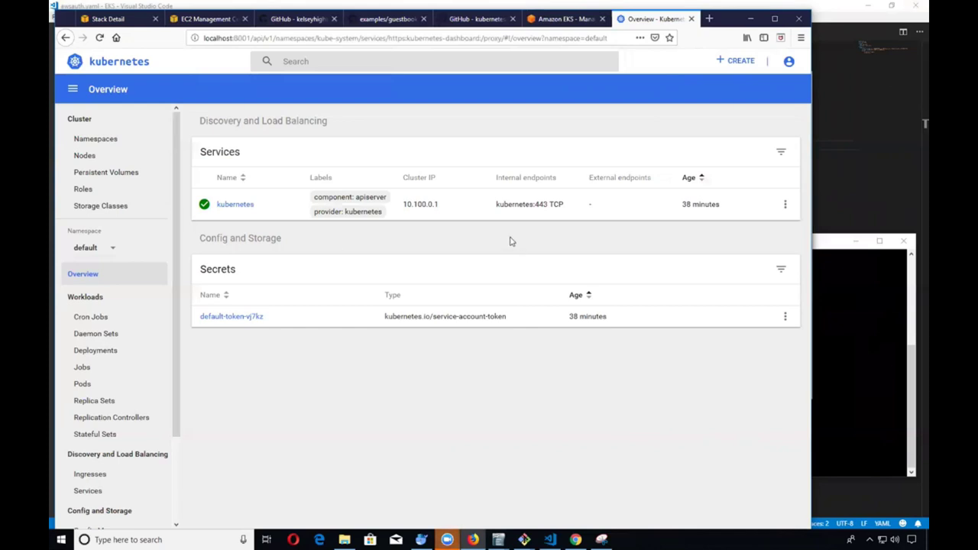
Step: Look over the dashboard overview and the available namespaces, keeping the default namespace selected
scroll(128, 193, "down", 3)
scroll(132, 197, "up", 3)
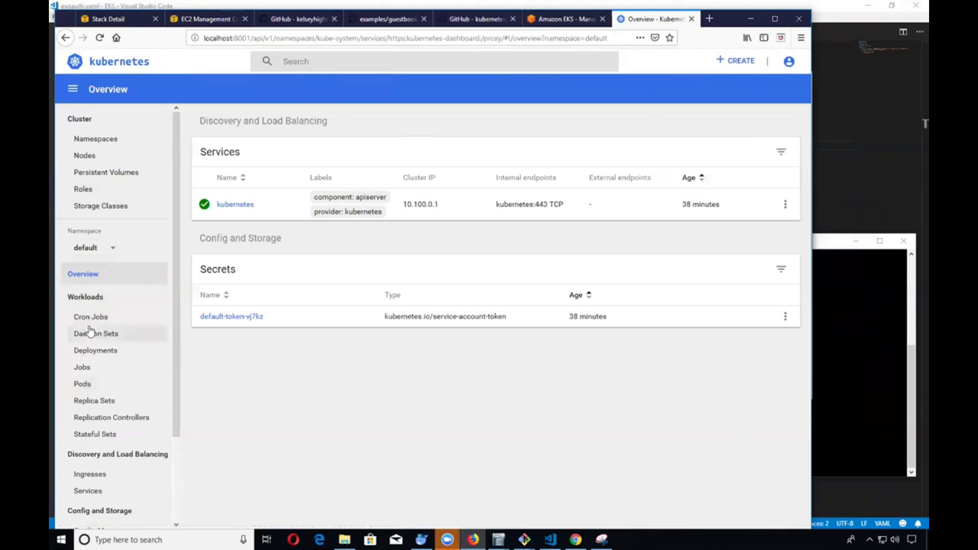
left_click(85, 252)
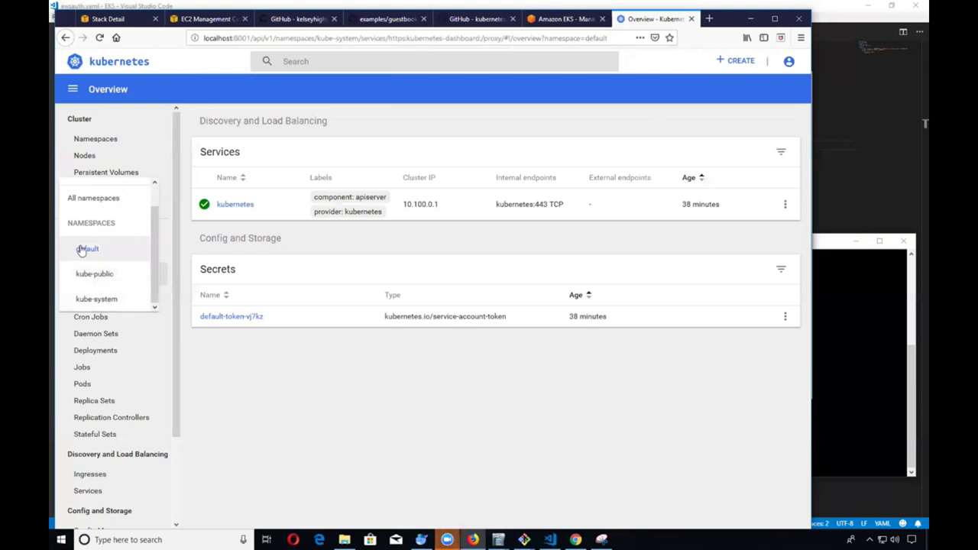
left_click(92, 253)
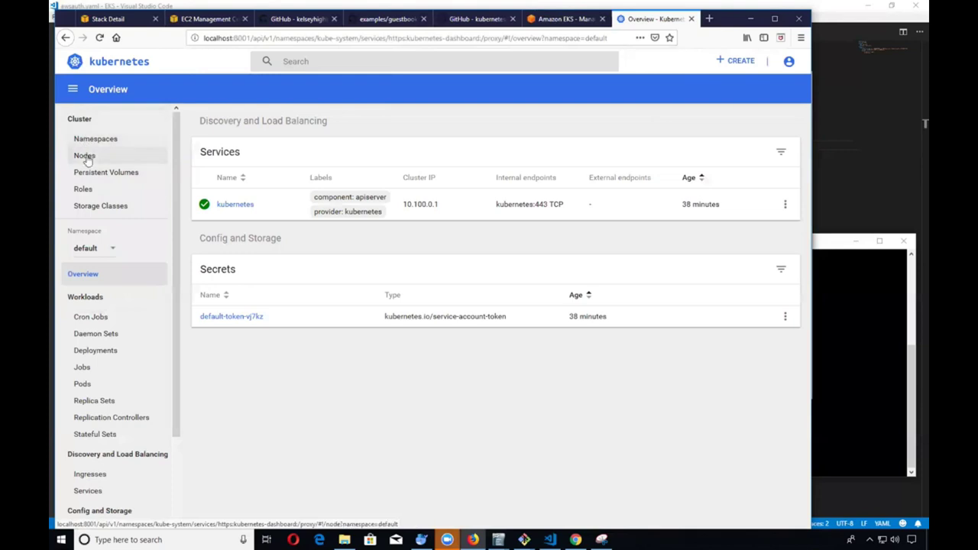
Step: Examine the Nodes page and the Cluster page's resource usage, namespaces, nodes and roles
left_click(85, 157)
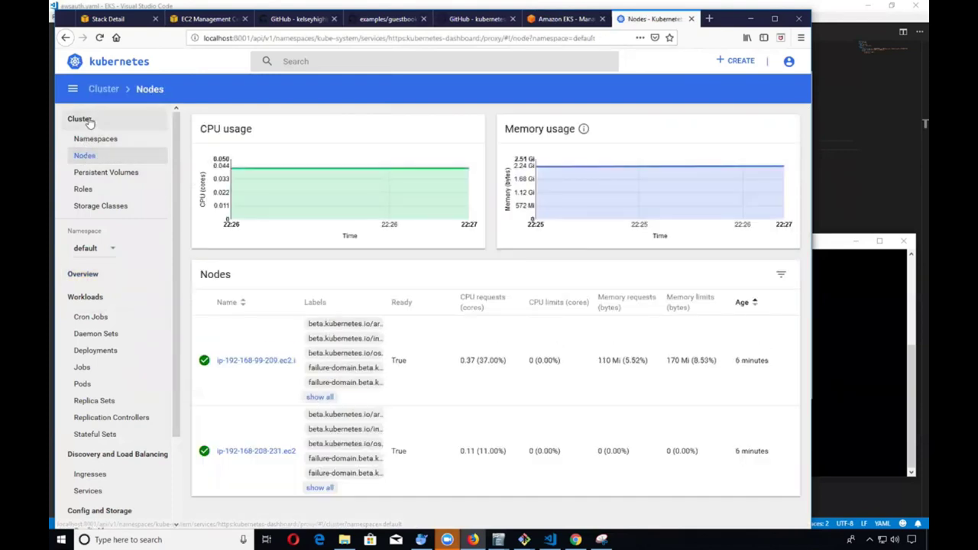
left_click(84, 120)
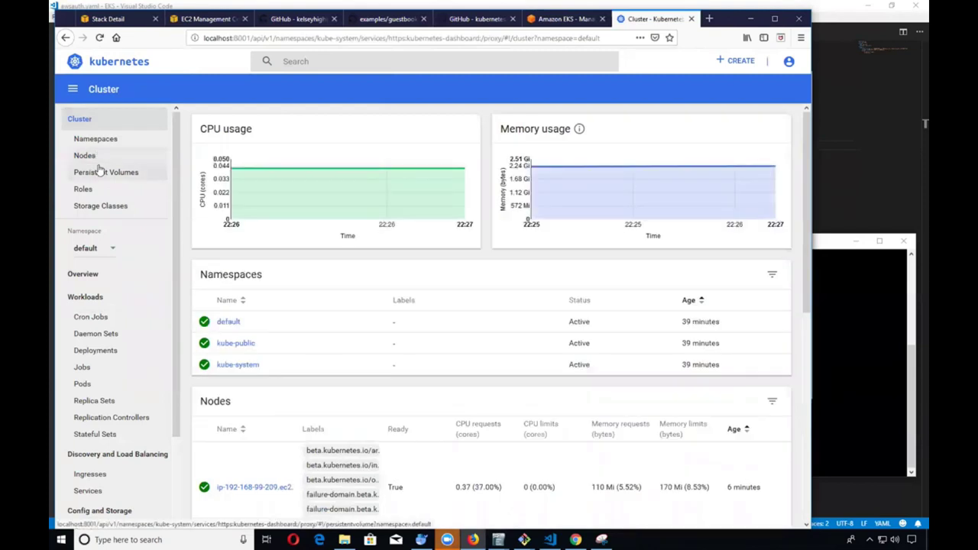
scroll(290, 306, "down", 3)
scroll(272, 216, "up", 2)
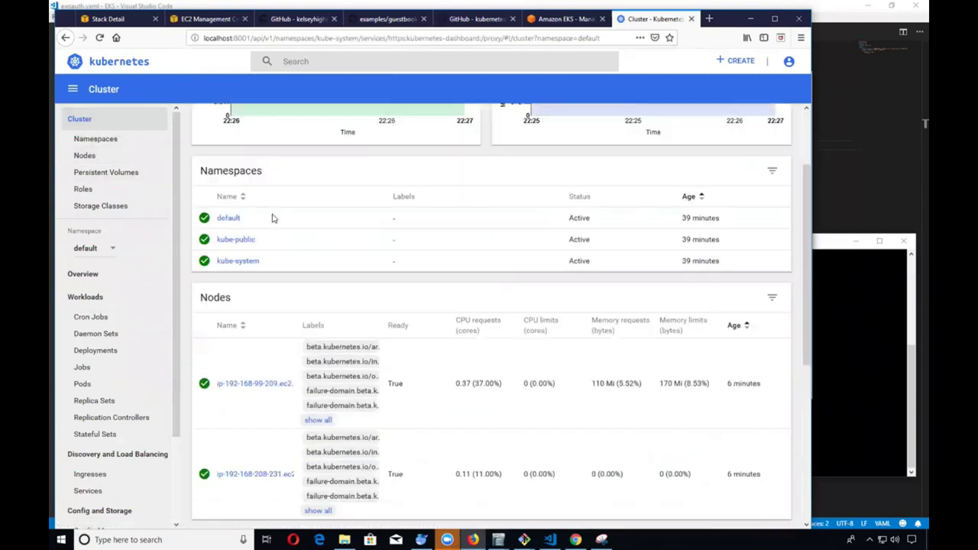
scroll(243, 284, "down", 3)
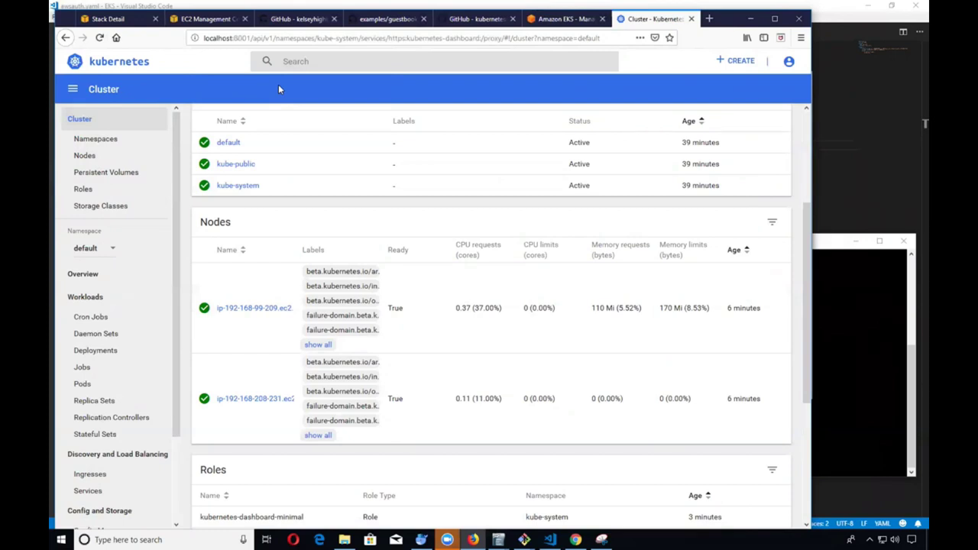
scroll(270, 230, "down", 3)
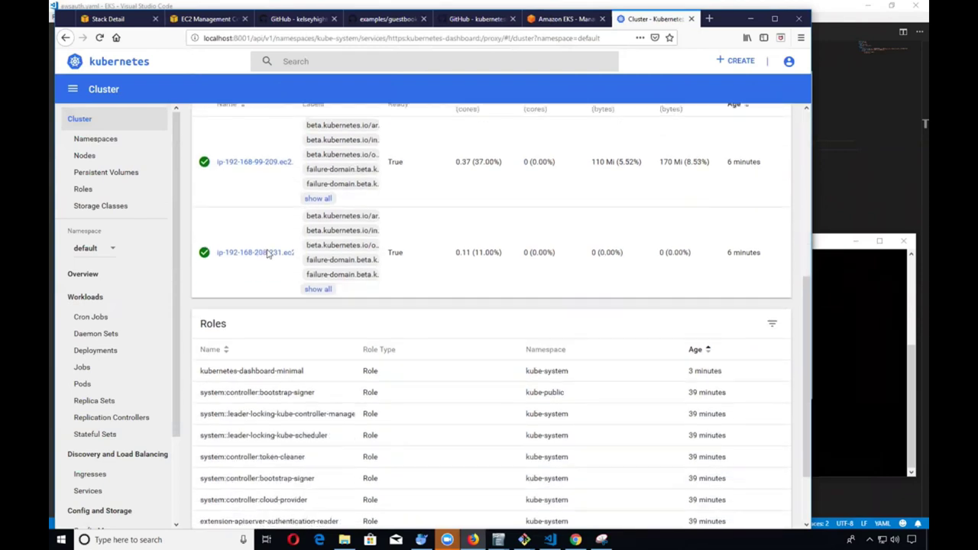
scroll(267, 242, "up", 3)
scroll(251, 255, "down", 3)
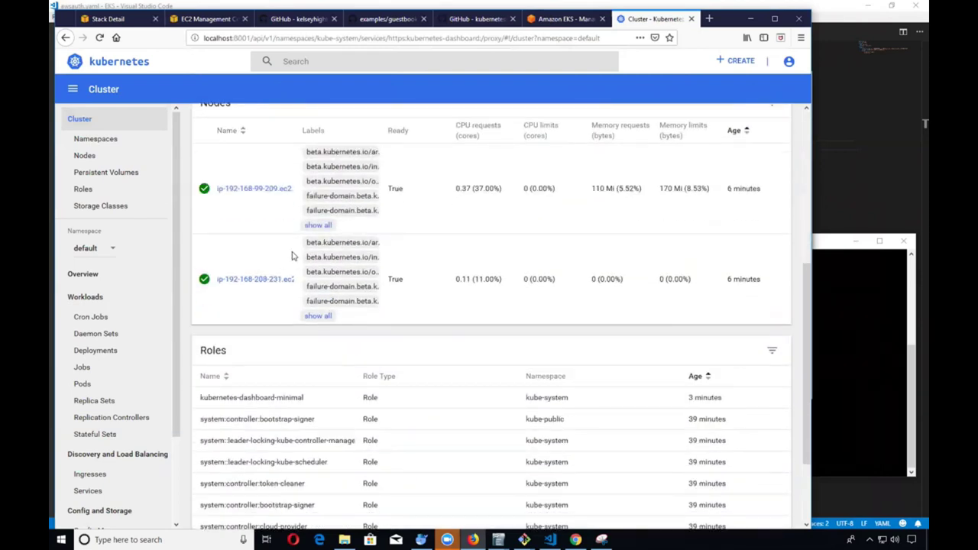
scroll(318, 283, "down", 1)
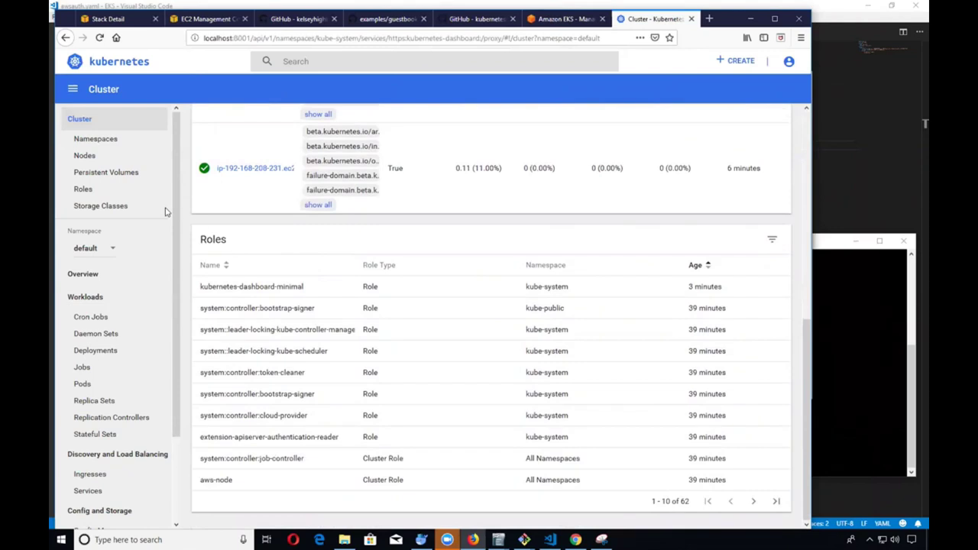
Step: View the Pods, Config Maps and Daemon Sets pages for the default namespace
left_click(82, 367)
left_click(81, 384)
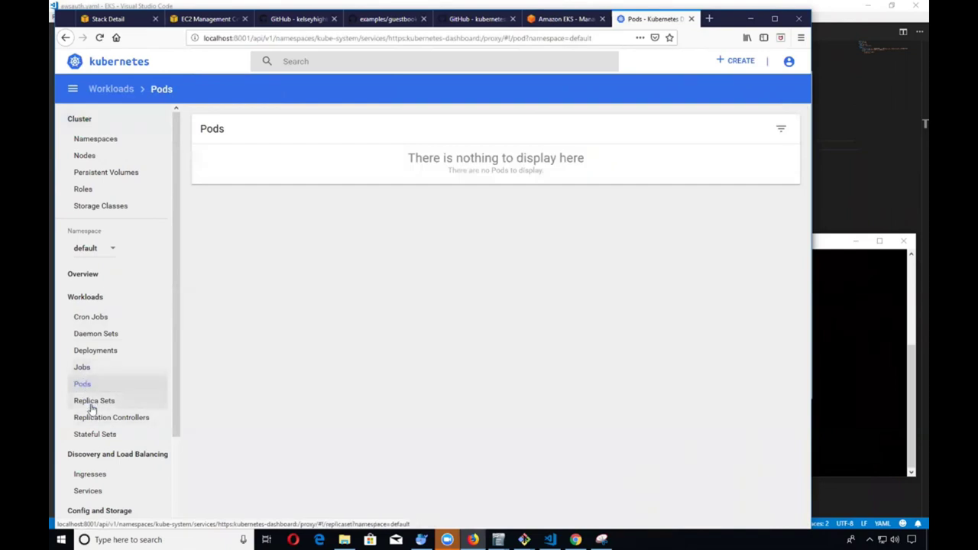
scroll(88, 398, "down", 2)
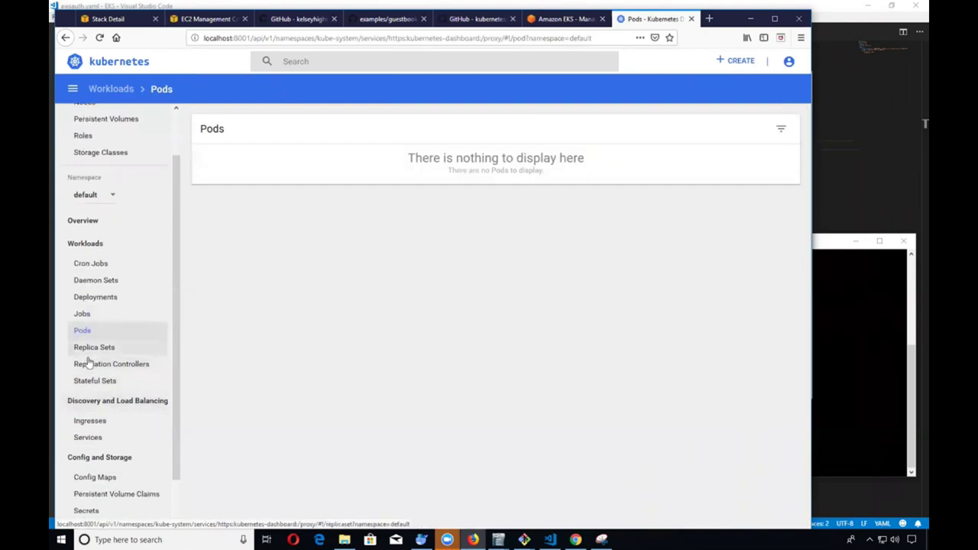
scroll(111, 397, "down", 2)
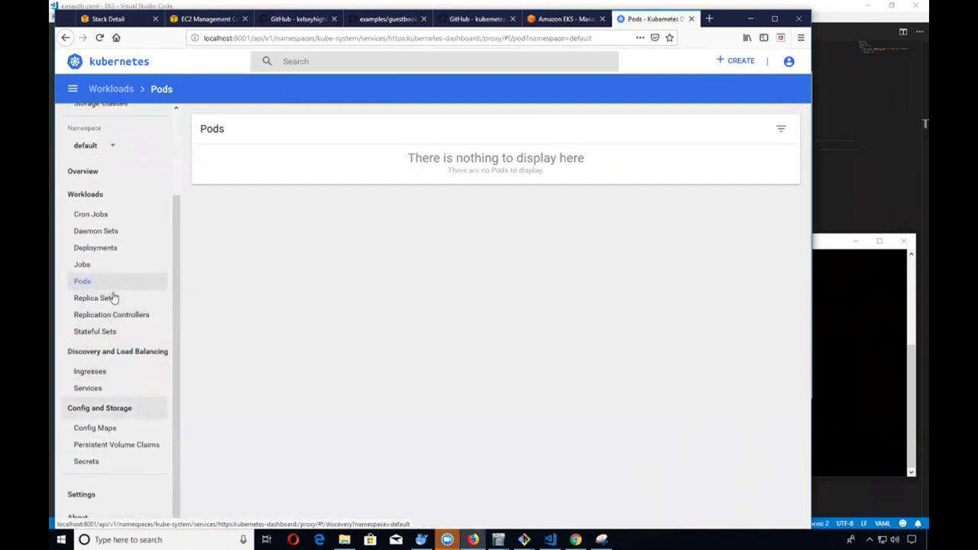
left_click(105, 429)
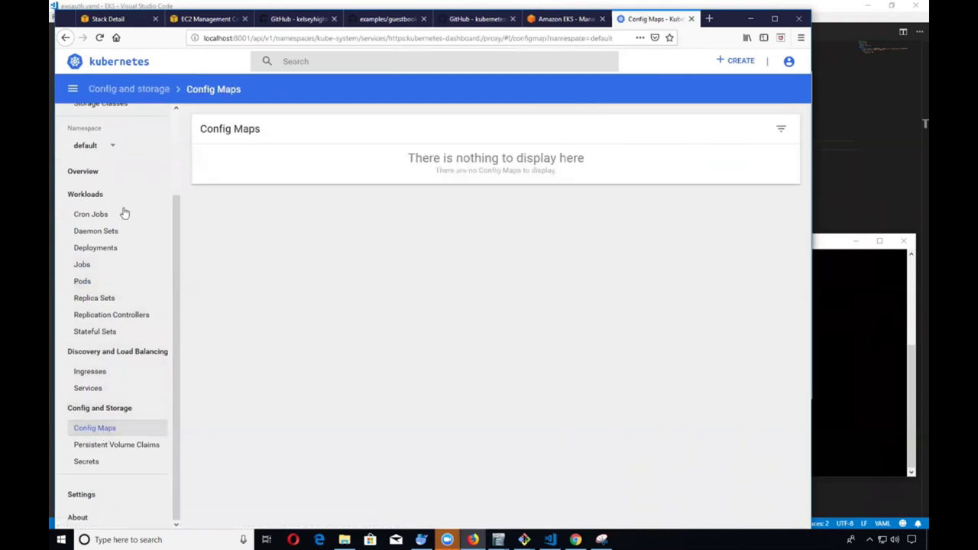
left_click(87, 233)
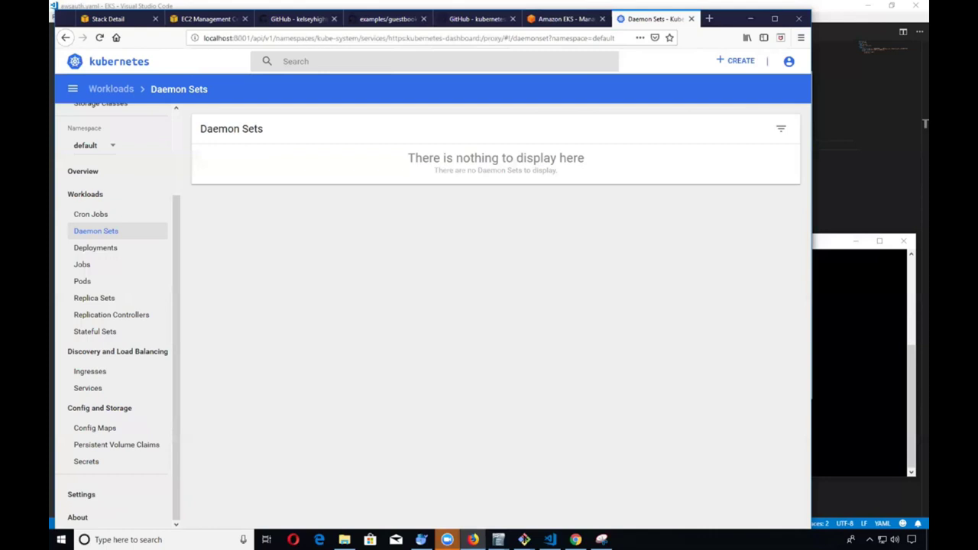
Step: Show the GitHub guestbook example page, and in Git Bash change into the guestbook-app directory and list its files
left_click(394, 20)
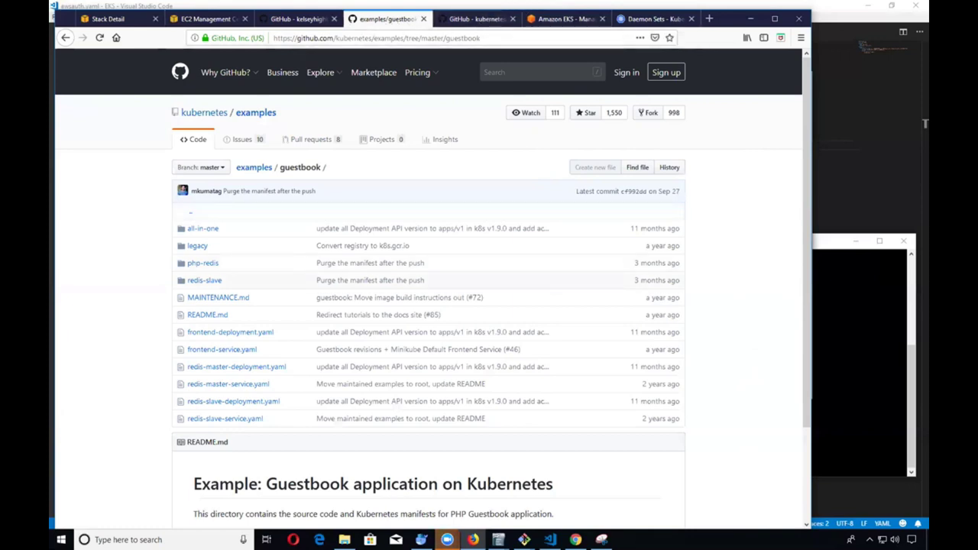
key("alt+Tab")
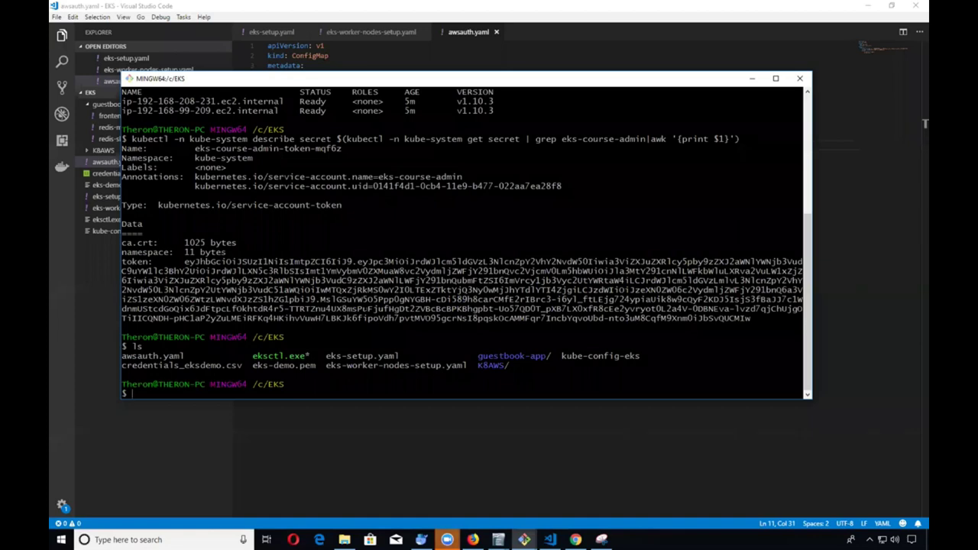
type("cd gues")
key("Tab")
key("Return")
type("ls")
key("Return")
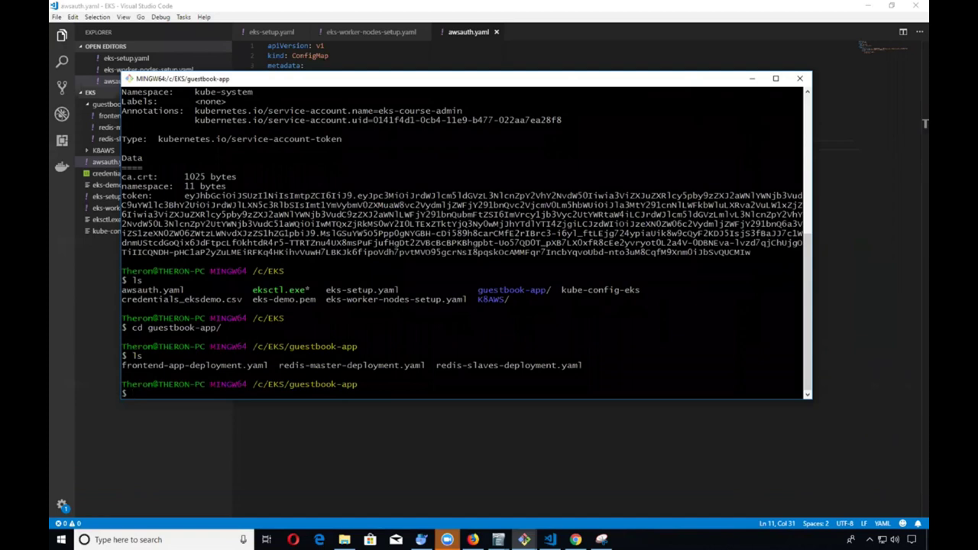
Step: Look over the frontend, redis-master and redis-slaves deployment file names in the directory listing
left_click_drag(274, 365, 382, 366)
left_click(382, 365)
left_click_drag(440, 365, 541, 365)
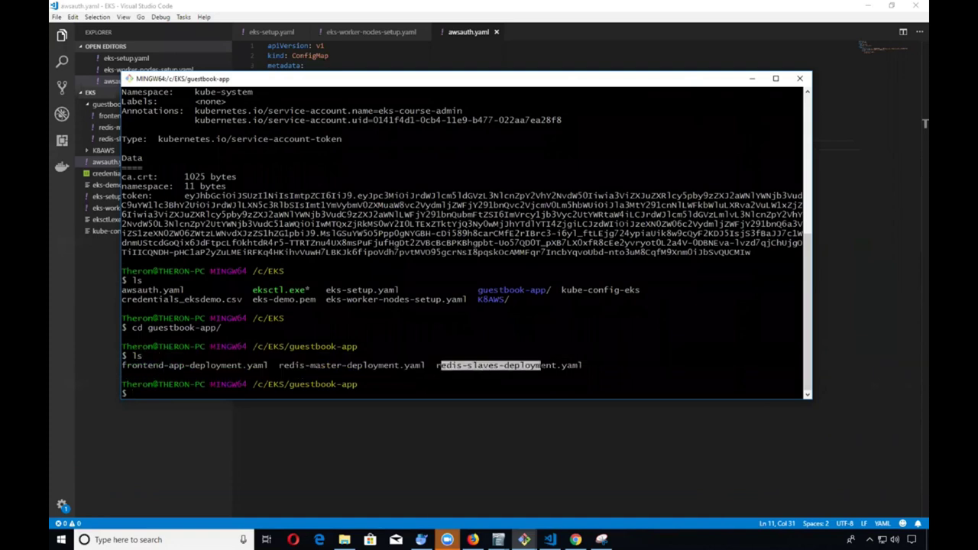
left_click(541, 365)
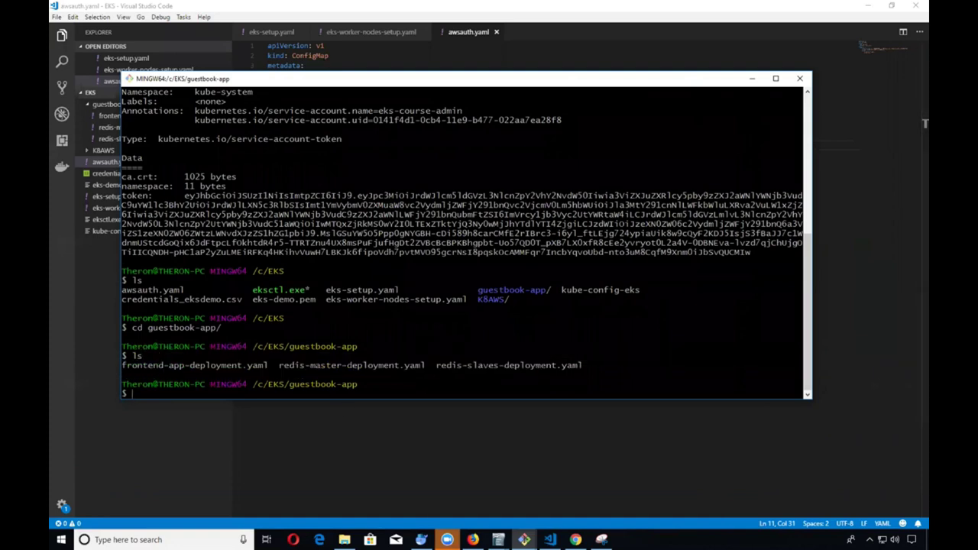
left_click_drag(131, 365, 200, 365)
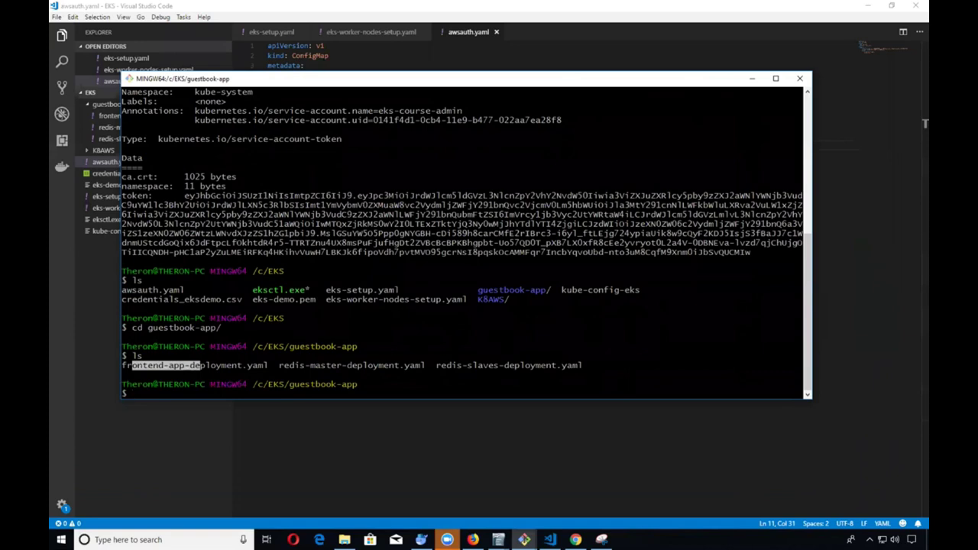
key("alt+Tab")
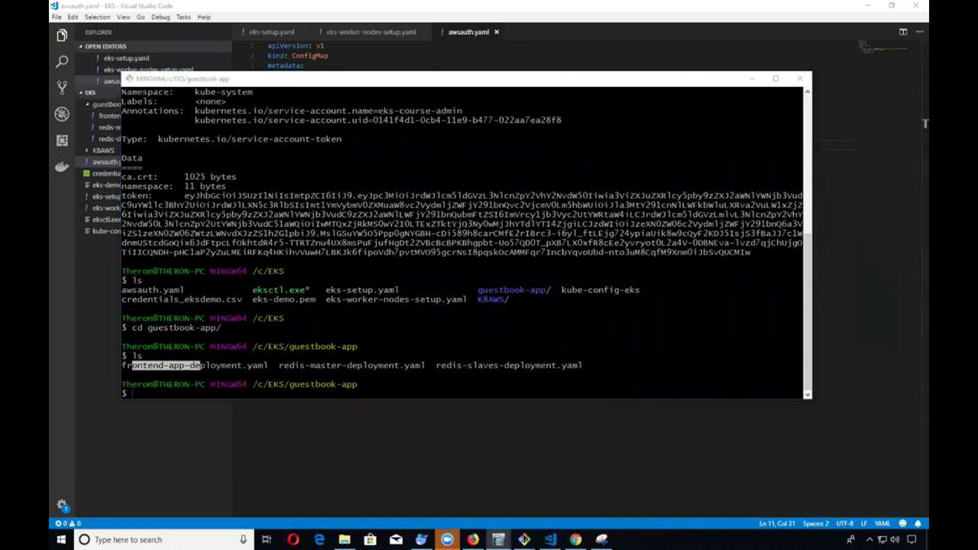
key("alt+Tab")
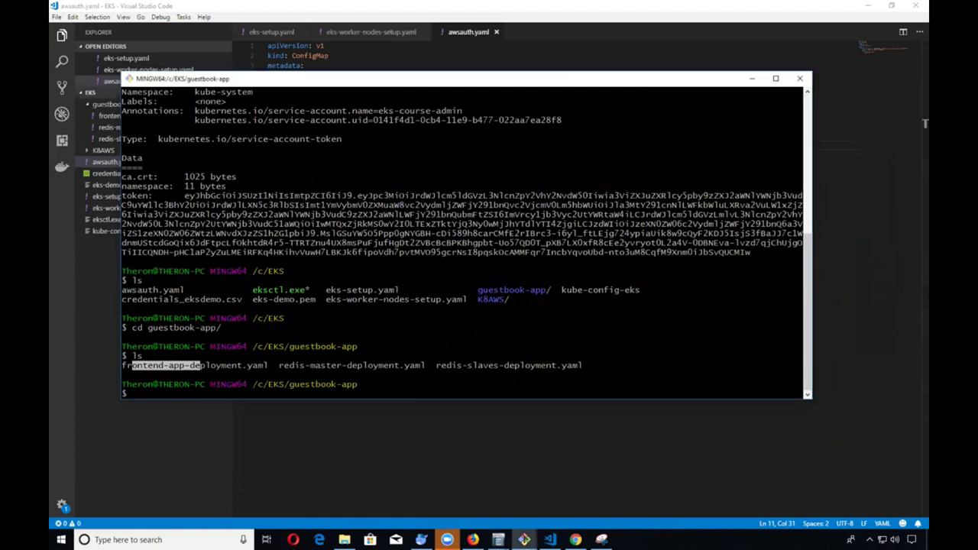
Step: Apply the Redis master manifest redis-master-deployment.yaml to the cluster with kubectl
type("kubectl apply -f redis-m")
key("Tab")
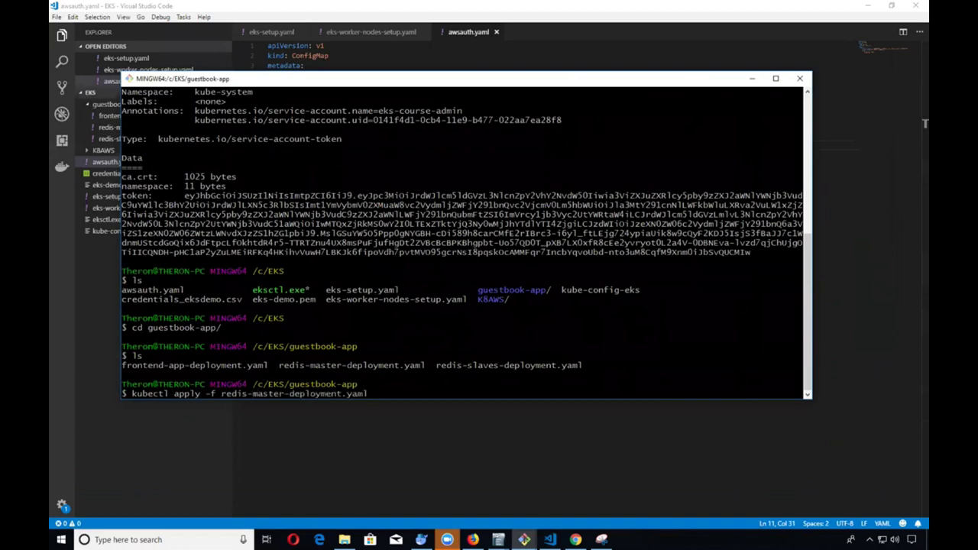
key("Return")
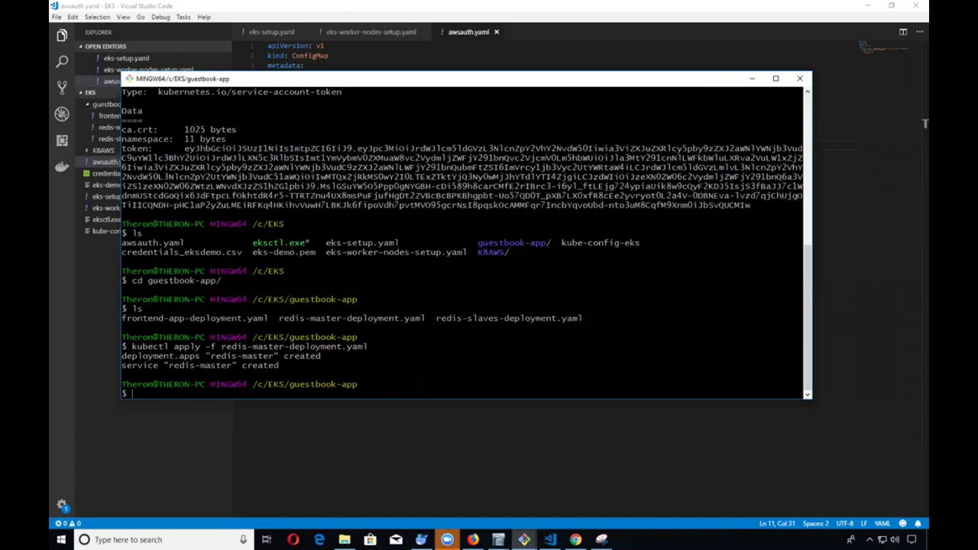
Step: Reuse the previous kubectl apply command with the file changed to redis-slaves-deployment.yaml and run it
key("Up")
key("Left")
key("Left")
key("Left")
key("Left")
key("Left")
key("Left")
key("Left")
key("Left")
key("Left")
key("Left")
key("Left")
key("Left")
key("Left")
key("Left")
key("BackSpace")
key("Delete")
key("Delete")
key("Delete")
key("Delete")
key("Delete")
key("Delete")
key("Delete")
key("Delete")
key("Delete")
type("sal")
key("BackSpace")
key("BackSpace")
type("laves")
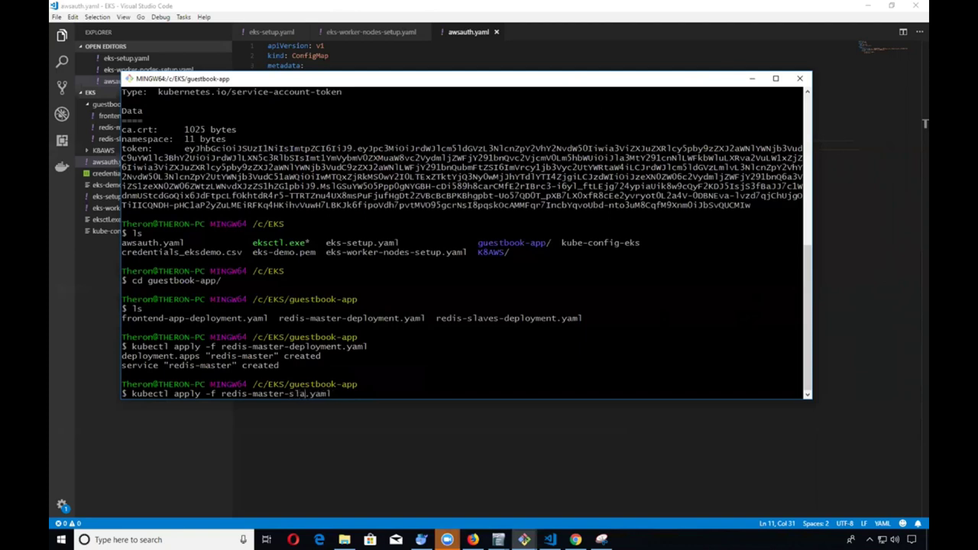
key("BackSpace")
key("BackSpace")
key("BackSpace")
key("BackSpace")
key("BackSpace")
key("BackSpace")
key("BackSpace")
key("BackSpace")
key("BackSpace")
key("BackSpace")
key("BackSpace")
key("BackSpace")
key("BackSpace")
type("sl")
key("Tab")
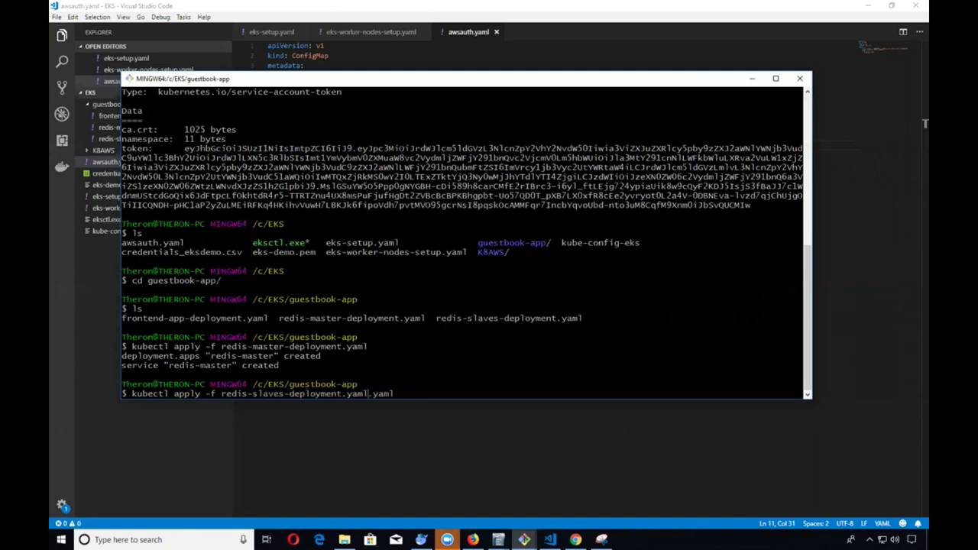
key("Delete")
key("Delete")
key("Delete")
key("Delete")
key("Delete")
key("Return")
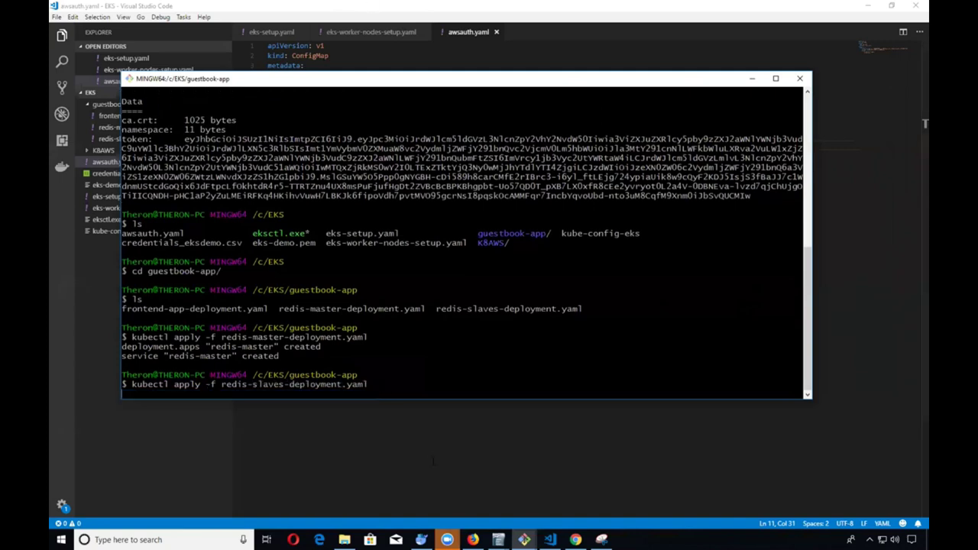
Step: Switch to Visual Studio Code and view the Deployment kind in redis-slaves-deployment.yaml, along with redis-master-deployment.yaml
left_click(418, 456)
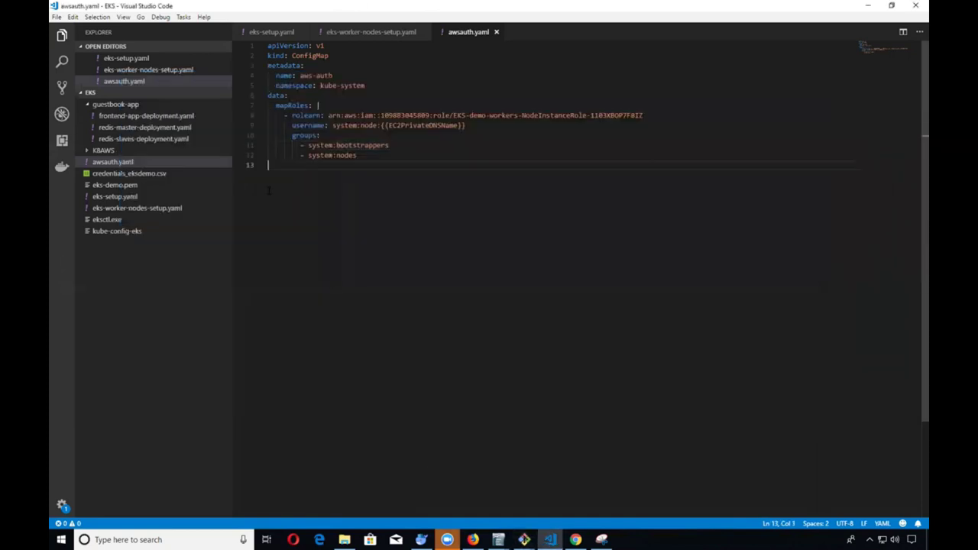
left_click(145, 139)
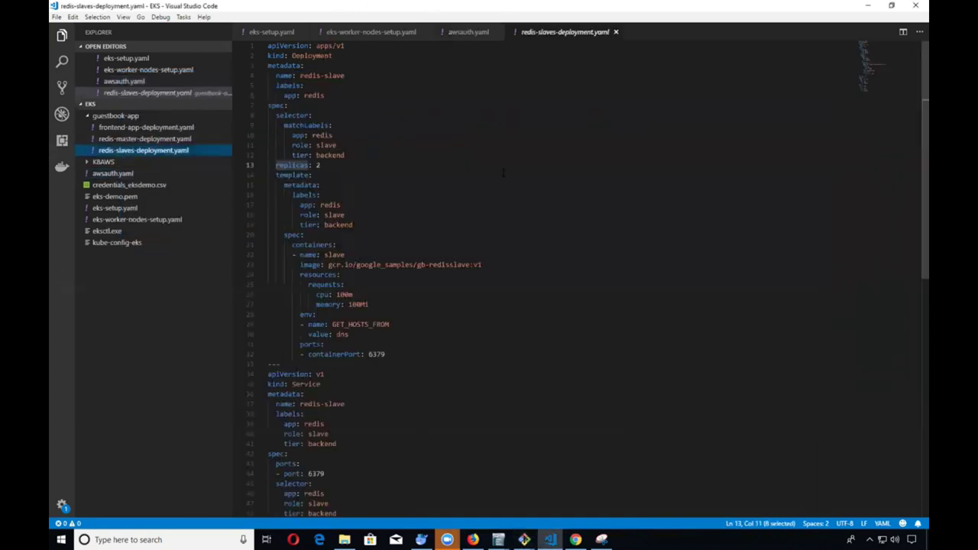
double_click(312, 55)
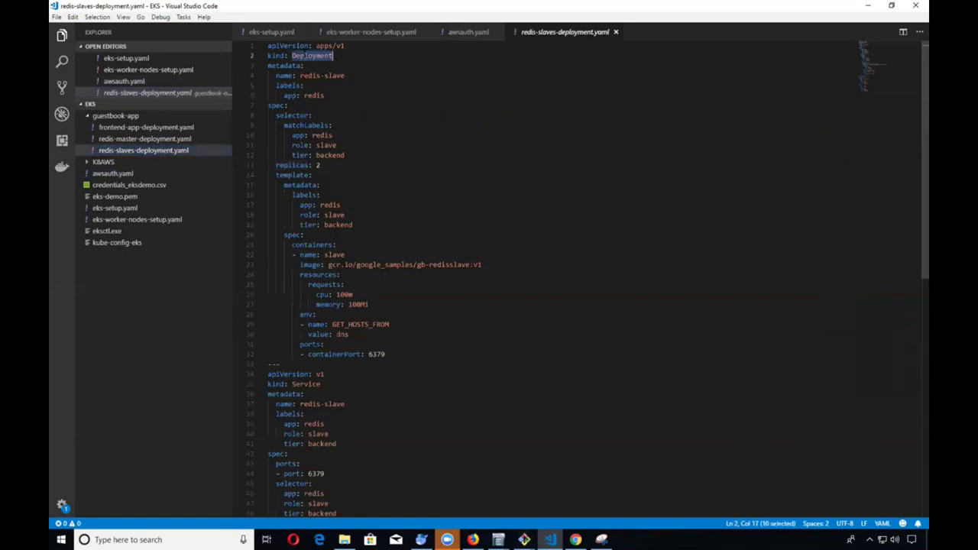
left_click(138, 139)
Step: Open frontend-app-deployment.yaml from guestbook-app and examine its replica count and container image
left_click(179, 126)
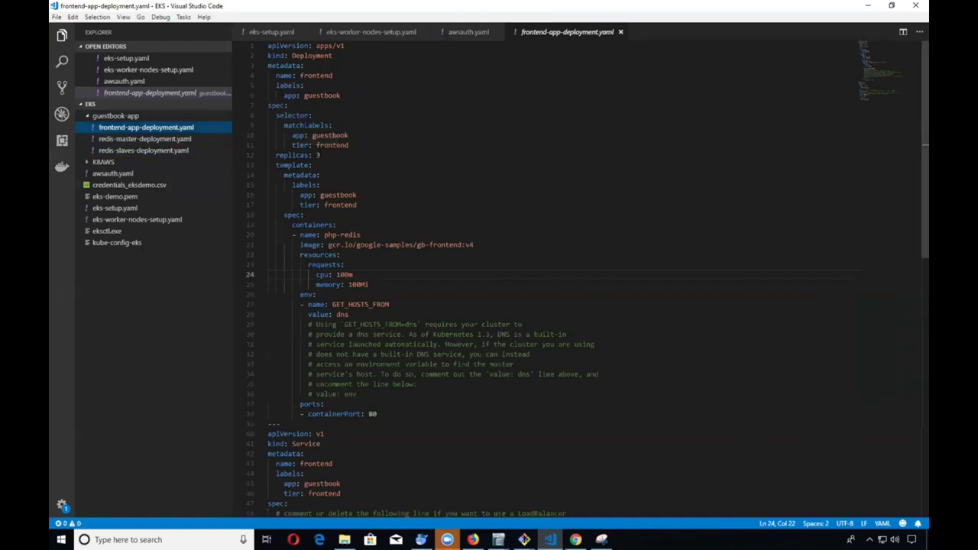
double_click(318, 155)
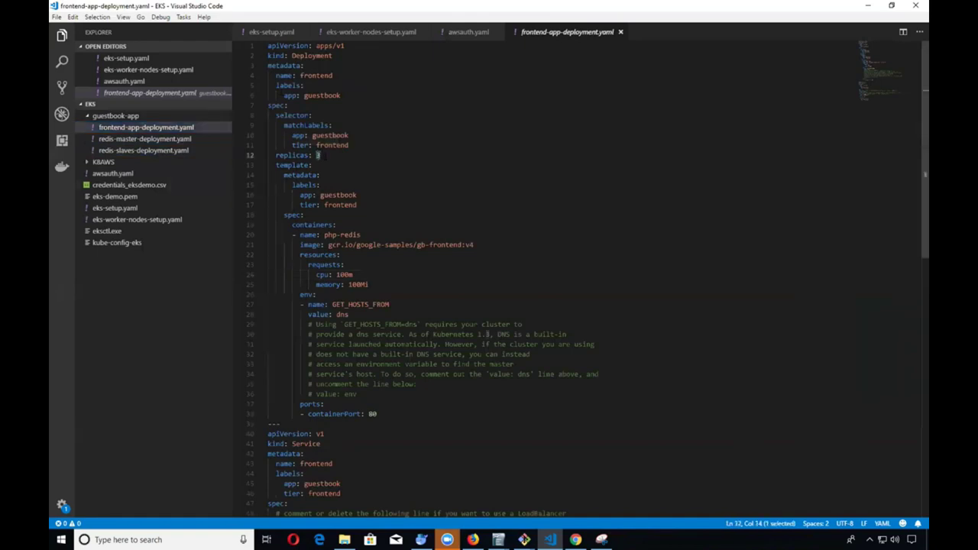
left_click(320, 155)
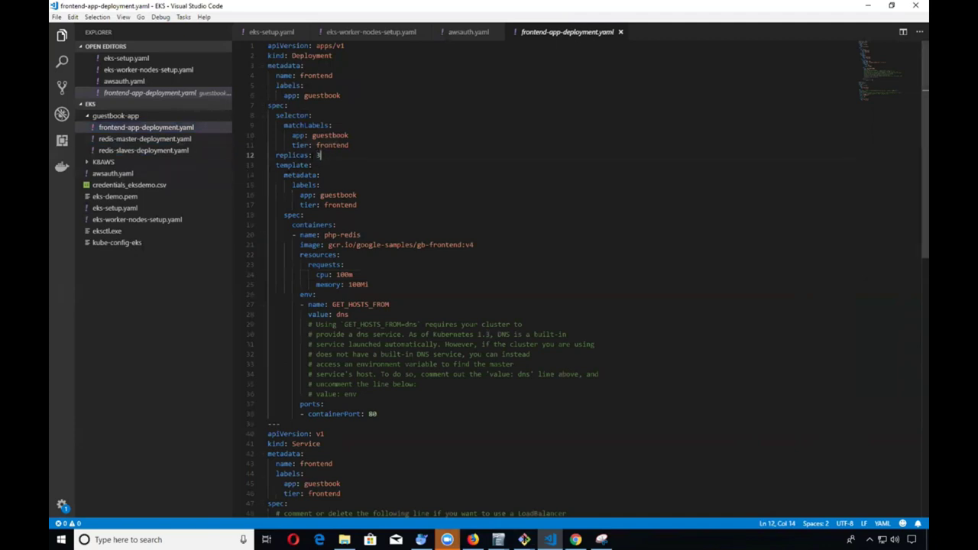
double_click(319, 155)
left_click(400, 244)
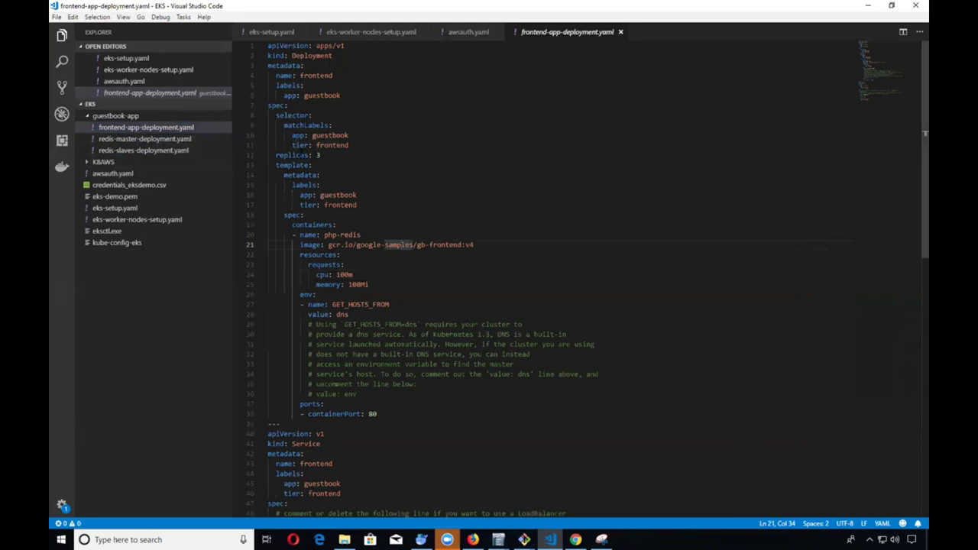
double_click(291, 155)
Step: Examine the Service section of frontend-app-deployment.yaml, including its kind, LoadBalancer type and ports
scroll(292, 155, "down", 1)
scroll(587, 259, "down", 3)
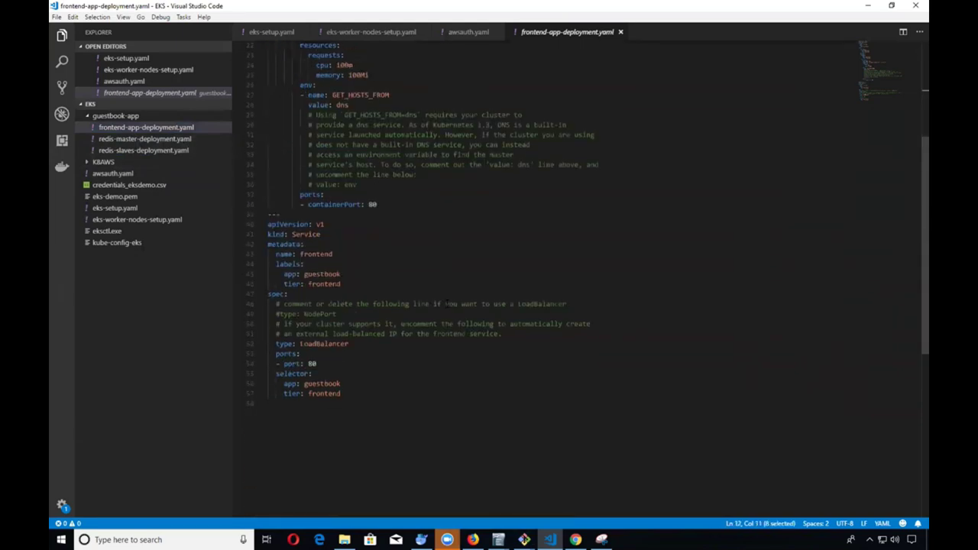
left_click(301, 313)
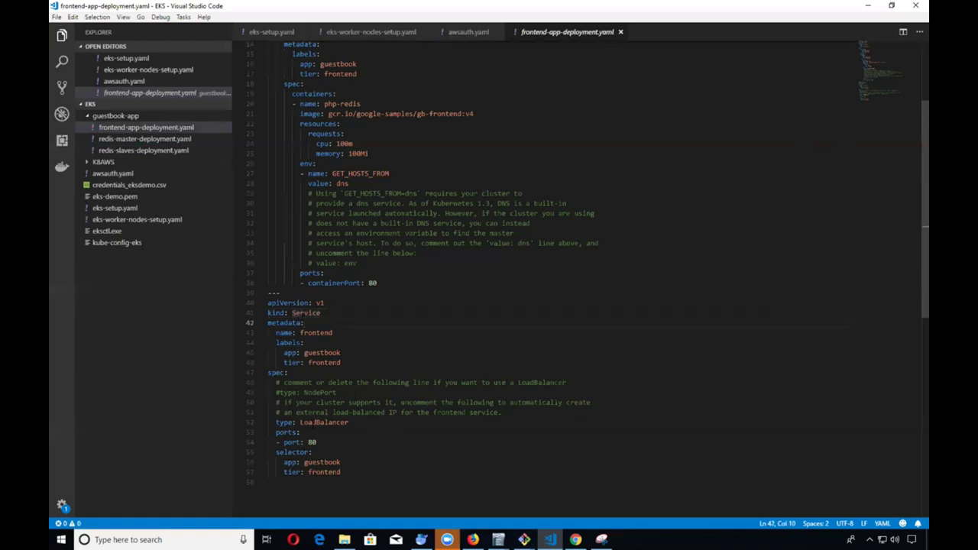
double_click(314, 423)
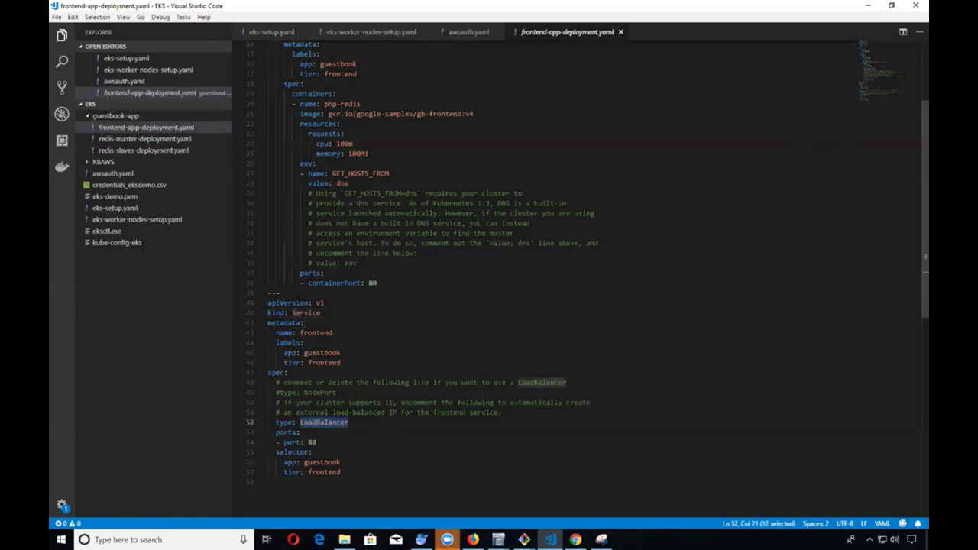
left_click(296, 313)
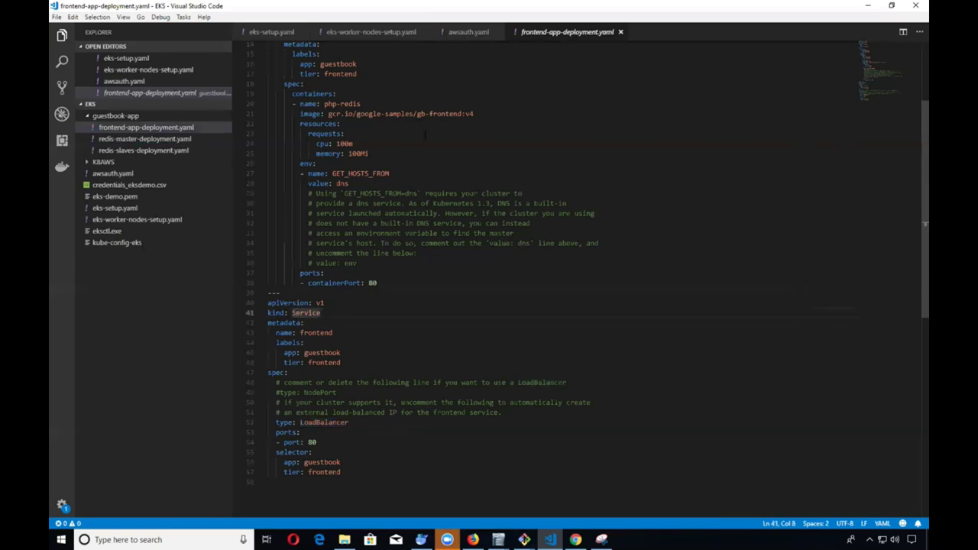
left_click(312, 430)
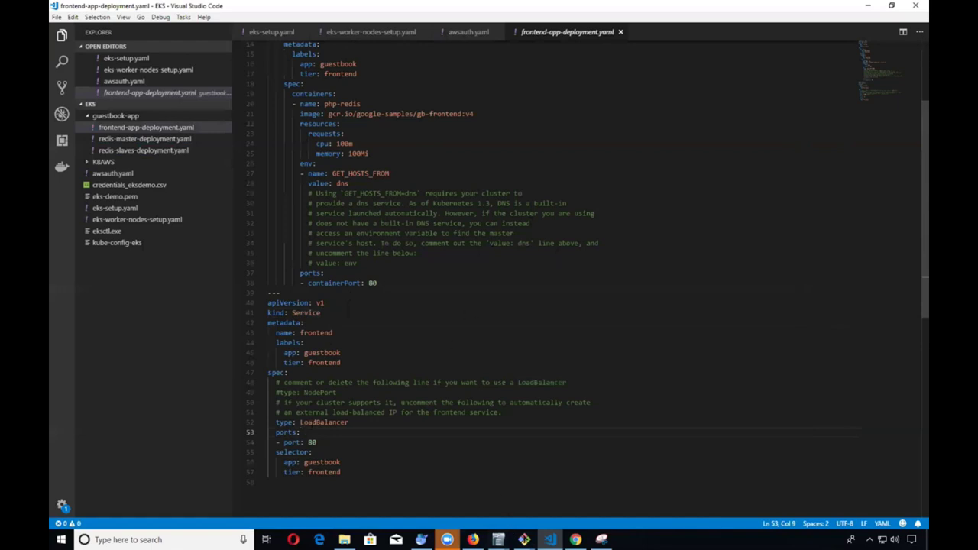
Step: Switch to the Git Bash window in guestbook-app and list the pods with kubectl get pods
mouse_move(524, 540)
left_click(482, 498)
left_click_drag(132, 262, 802, 263)
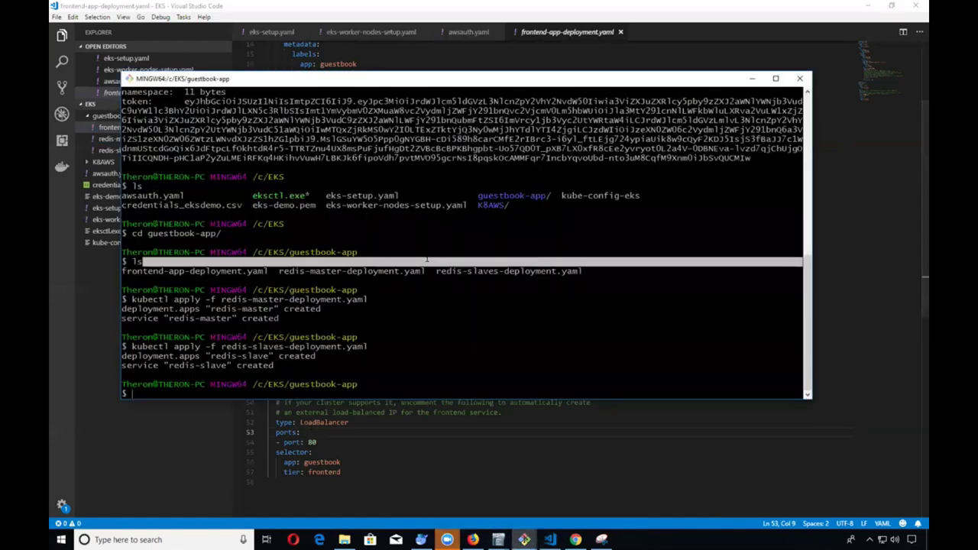
mouse_move(524, 539)
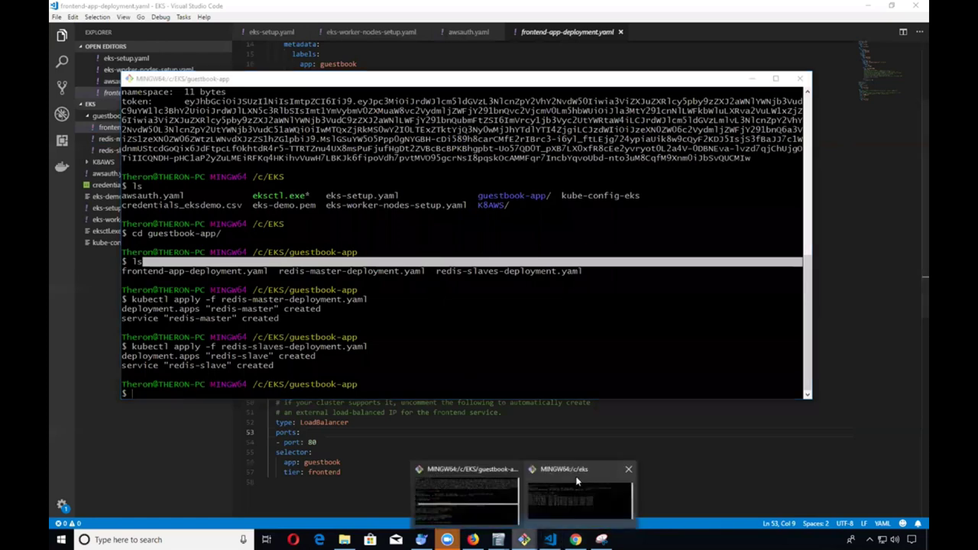
left_click(576, 489)
key("alt+Tab")
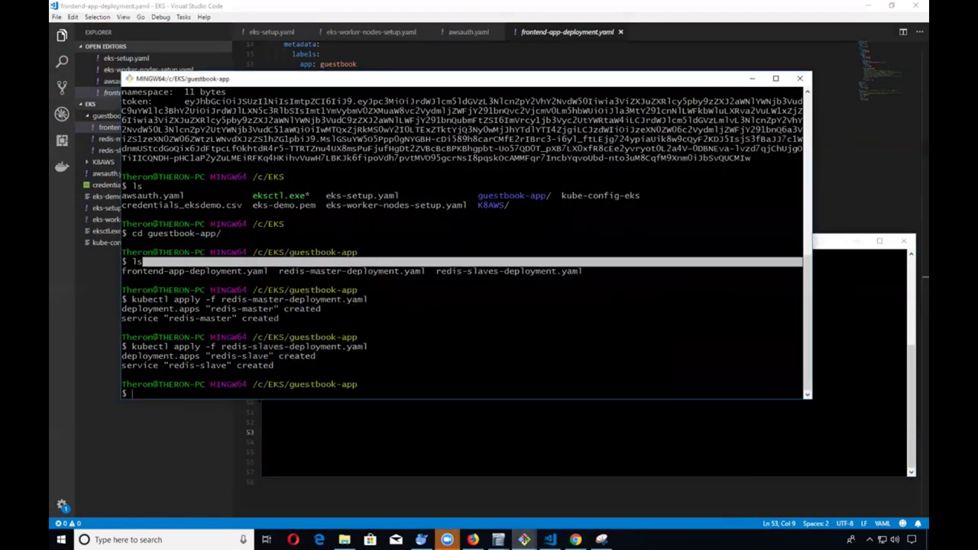
type("kubec")
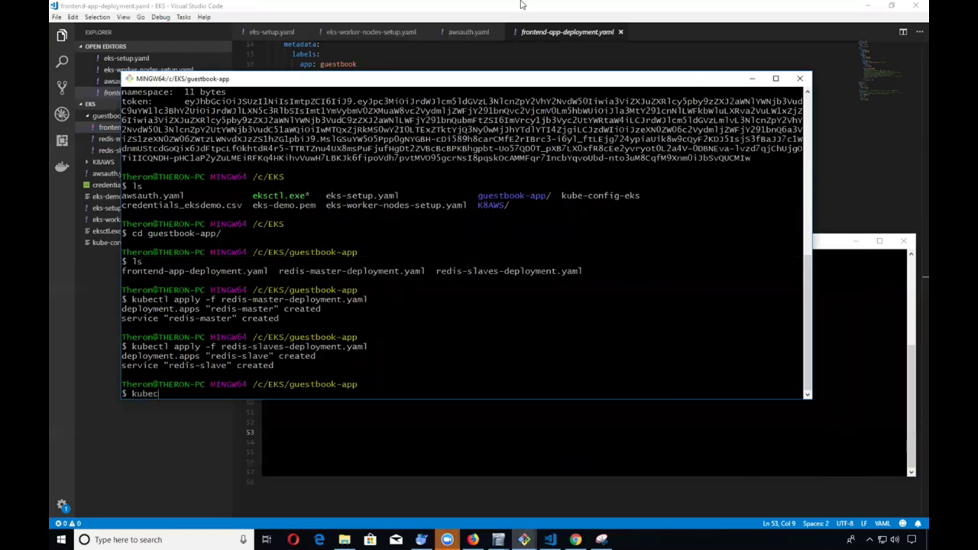
type("tl get pods")
key("Return")
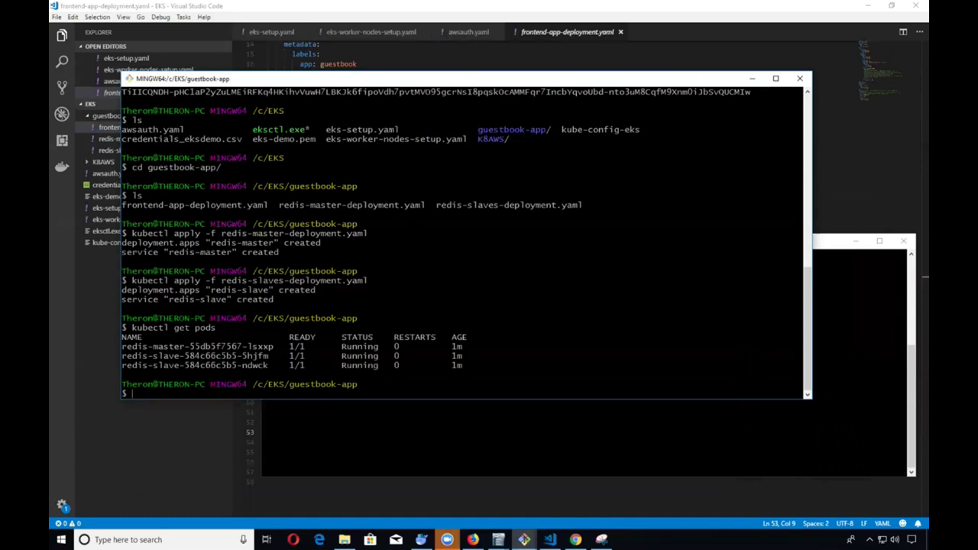
Step: List the guestbook-app files and apply frontend-app-deployment.yaml with kubectl
key("alt+Tab")
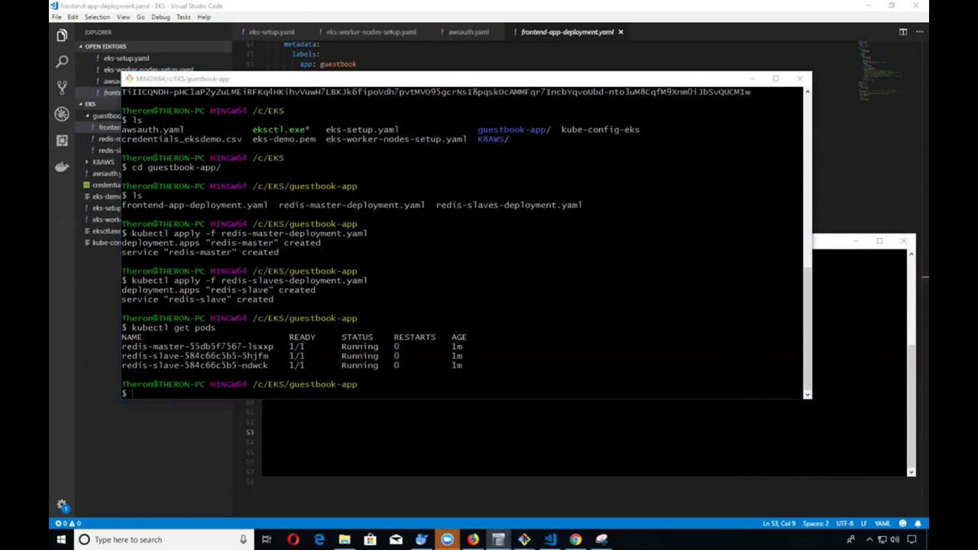
key("alt+Tab")
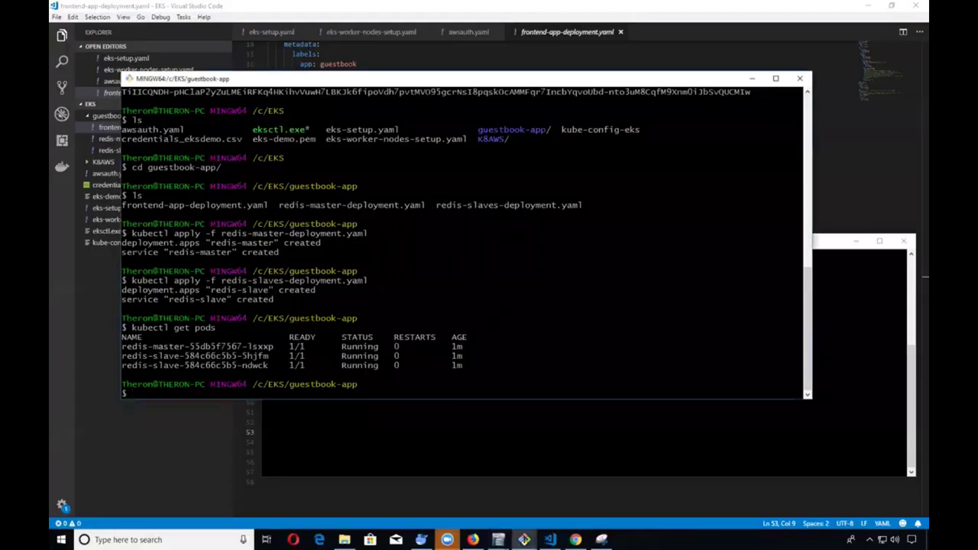
type("ls")
key("Return")
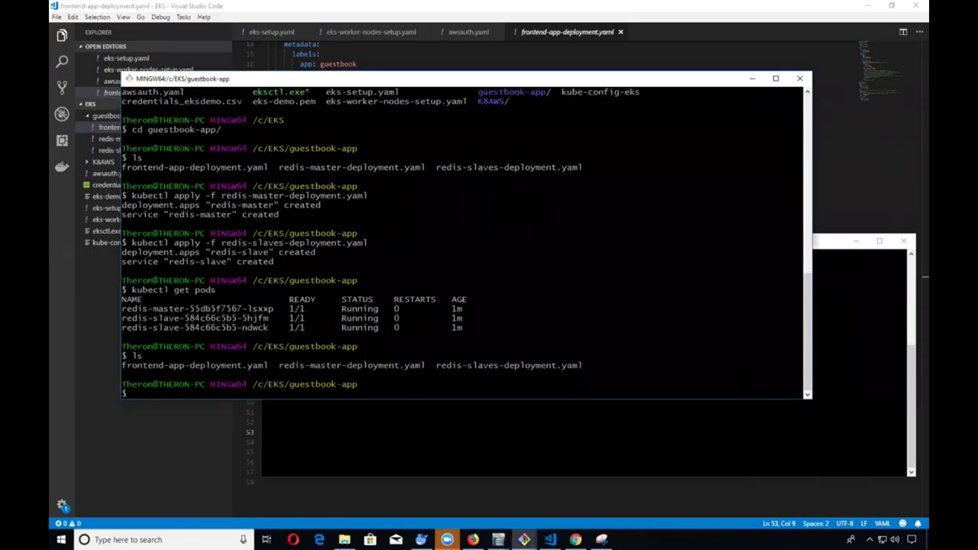
type("kubectl apply -f f")
key("Tab")
key("Return")
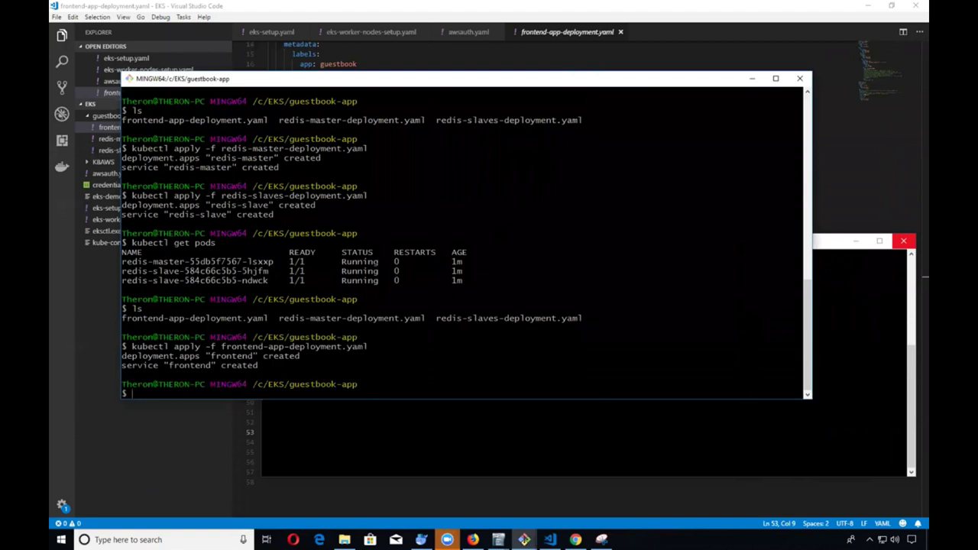
Step: List the pods again with kubectl get pods and check the status of the frontend pods
type("kubectl get pods")
key("Return")
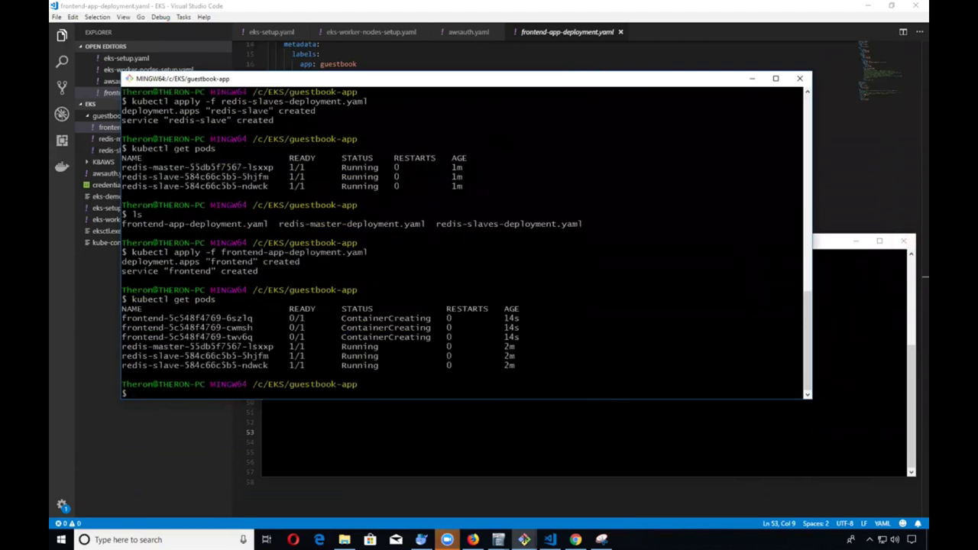
left_click_drag(122, 318, 256, 337)
left_click(256, 336)
Step: Switch to Visual Studio Code, open redis-slaves-deployment.yaml and examine its replicas setting and container image
left_click(389, 9)
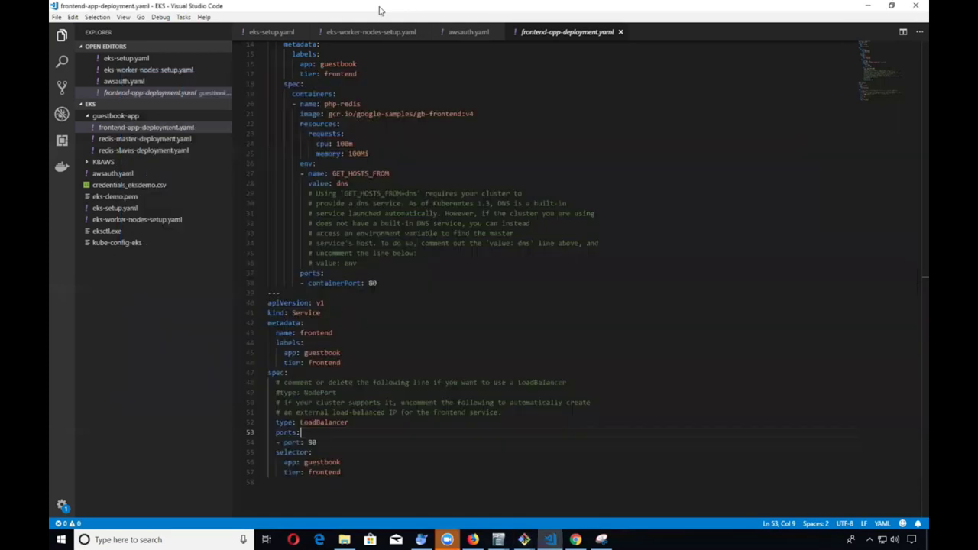
left_click(159, 150)
double_click(292, 165)
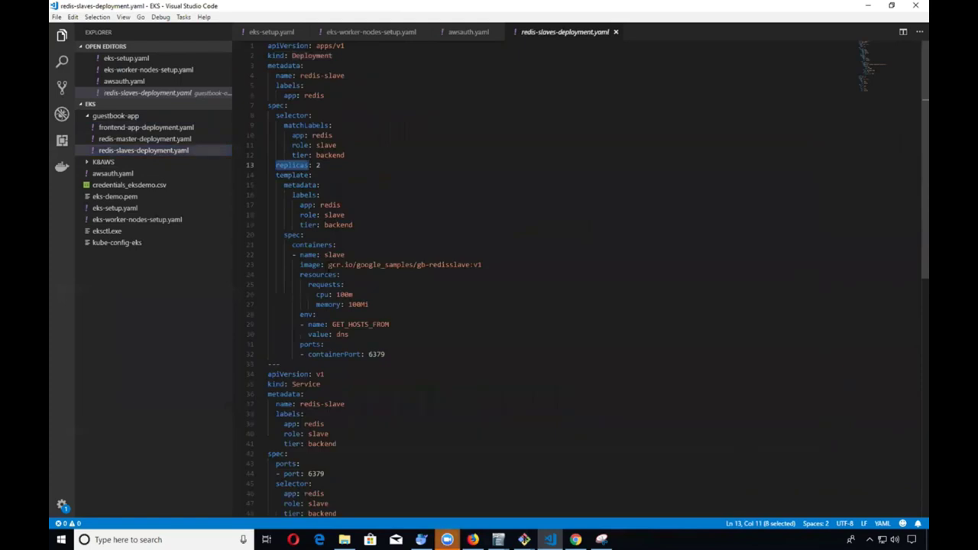
left_click(328, 265)
key("shift+Right")
key("shift+Right")
key("shift+Right")
key("shift+Right")
key("shift+Right")
key("shift+Right")
key("shift+Right")
key("shift+Right")
key("shift+Right")
key("shift+Right")
key("shift+Right")
key("shift+Right")
key("shift+Right")
key("shift+Right")
key("shift+Right")
key("shift+Right")
key("shift+Right")
key("shift+Right")
key("shift+Right")
key("shift+Right")
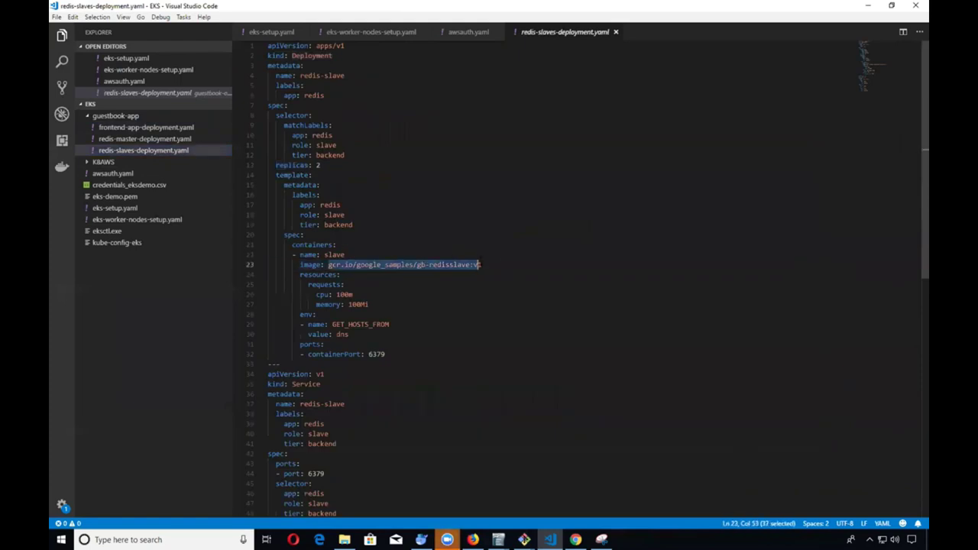
Step: Open redis-master-deployment.yaml from the guestbook-app folder and examine its container image and template section
key("Left")
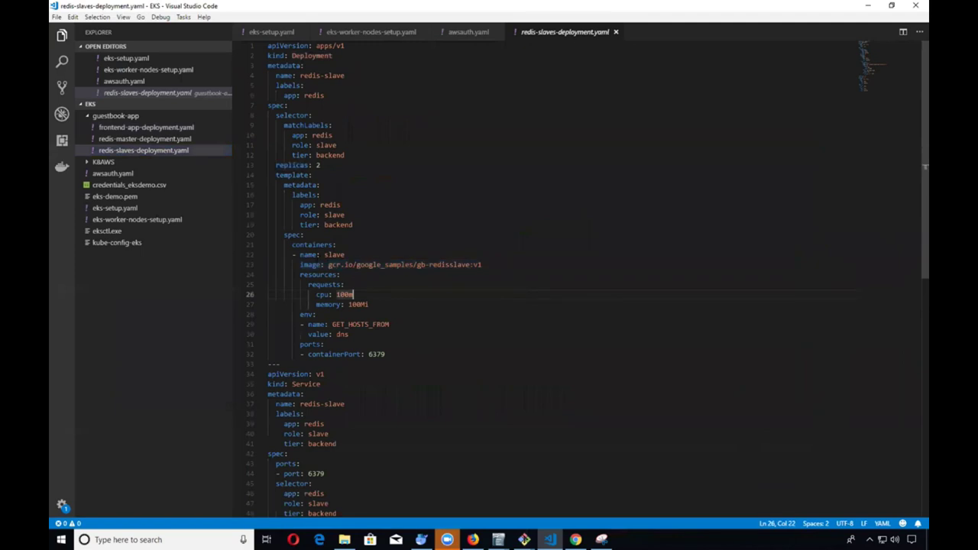
left_click(140, 139)
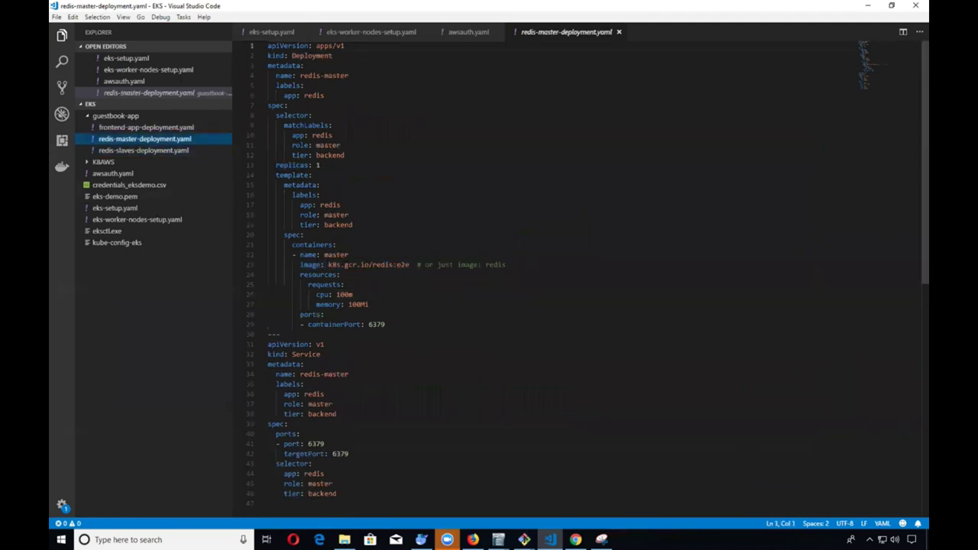
left_click_drag(328, 264, 386, 264)
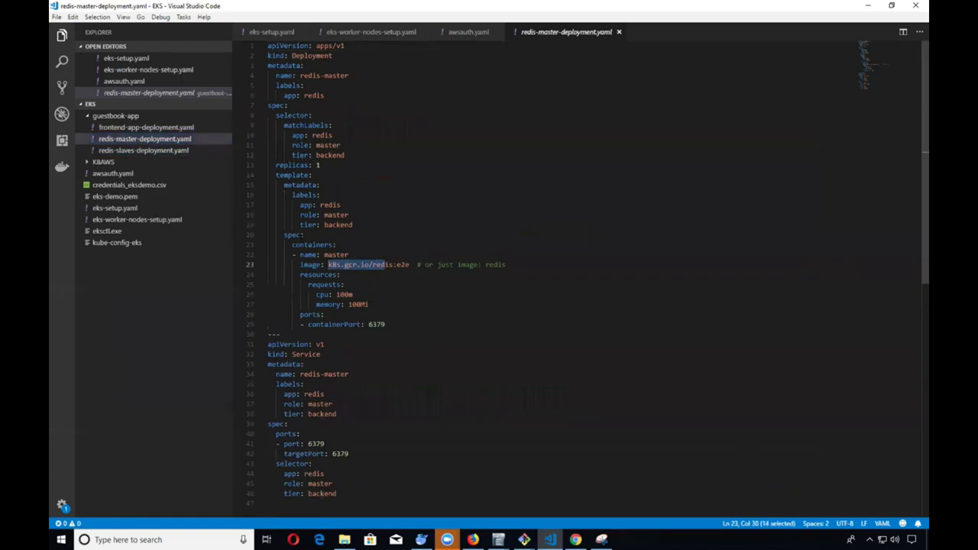
left_click(303, 234)
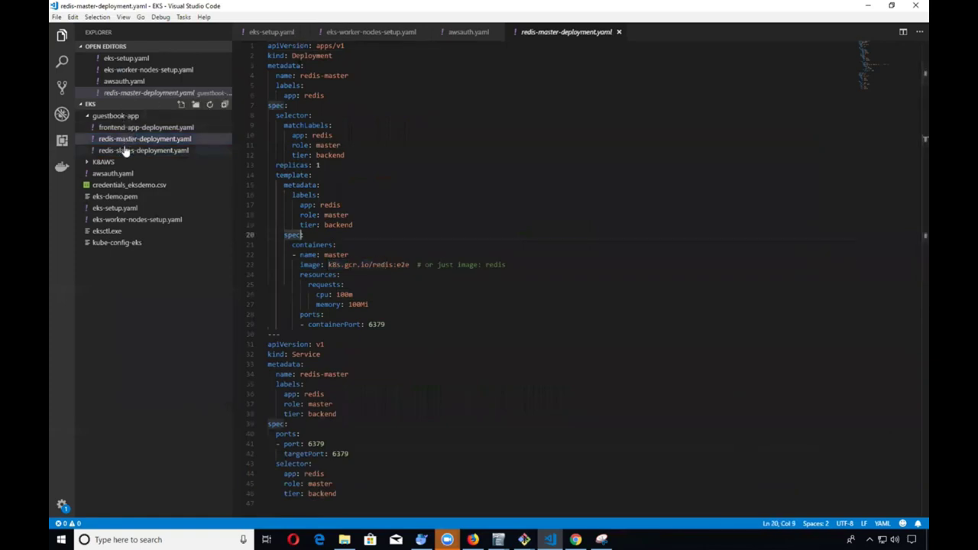
left_click(398, 184)
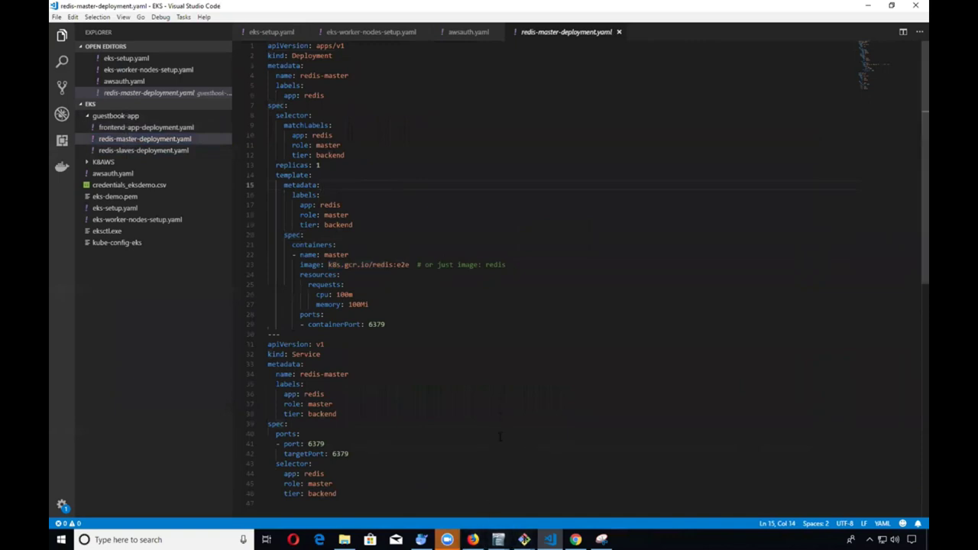
Step: Switch to the Git Bash window in guestbook-app and list the services with kubectl get services
mouse_move(524, 539)
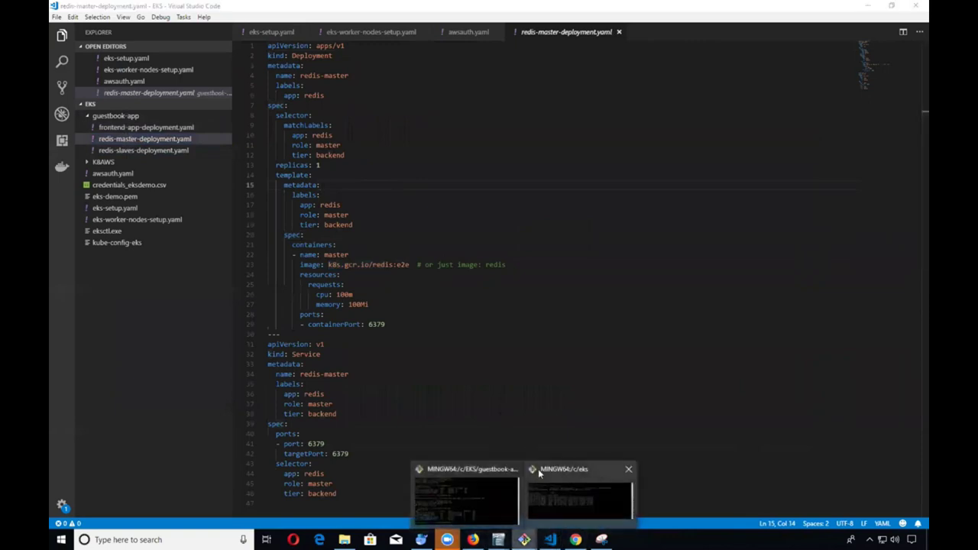
left_click(458, 506)
left_click_drag(390, 272, 392, 268)
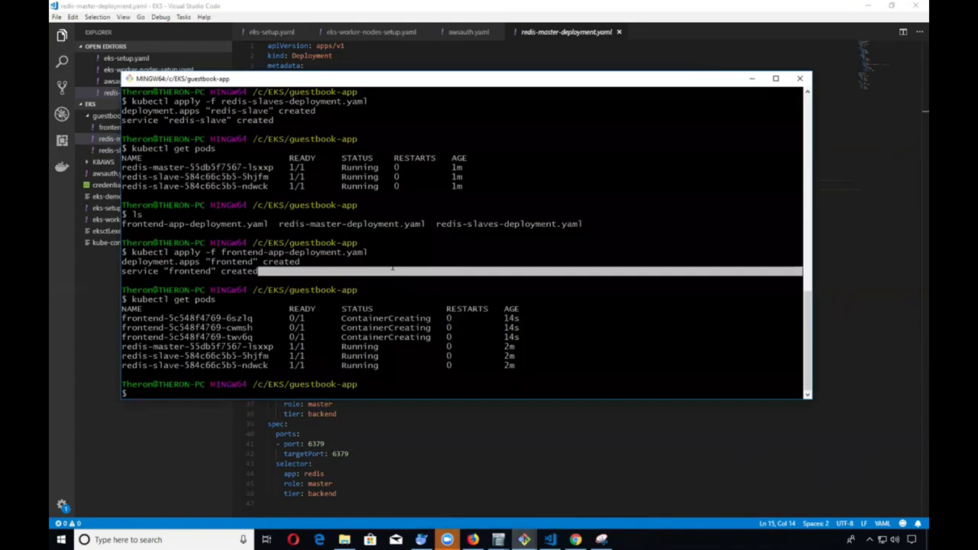
type("kubectl get services")
key("Return")
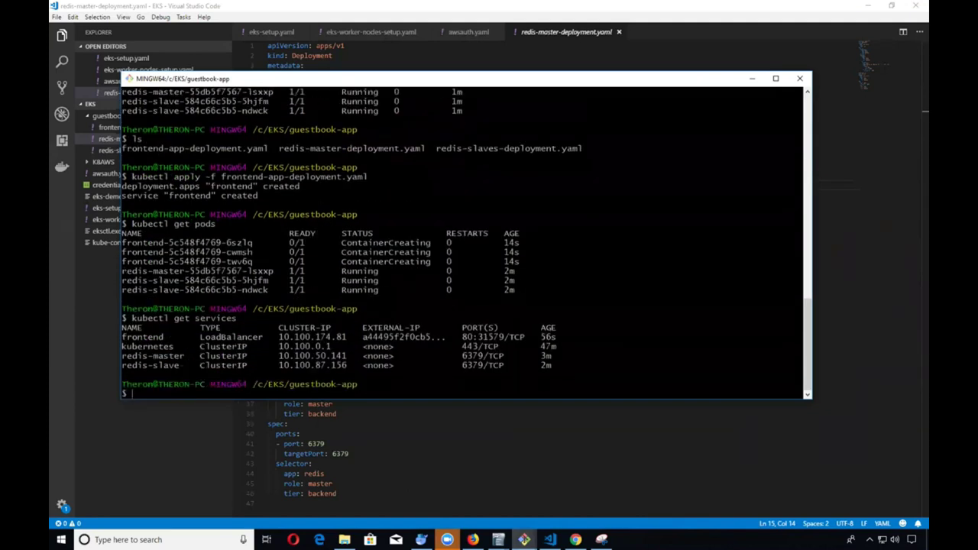
Step: Examine the names and types of the frontend, kubernetes, redis-master and redis-slave services, and compare the frontend service with the frontend pods
double_click(141, 346)
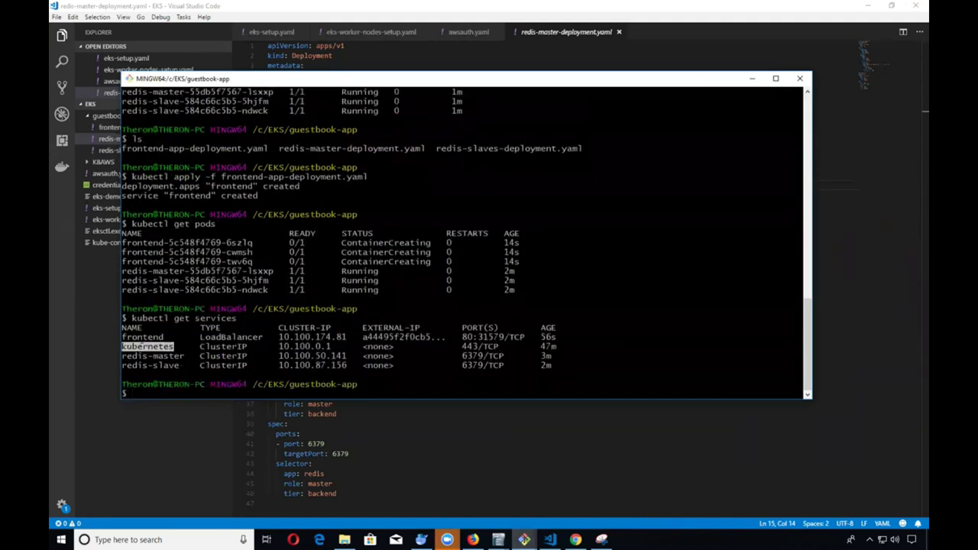
double_click(142, 337)
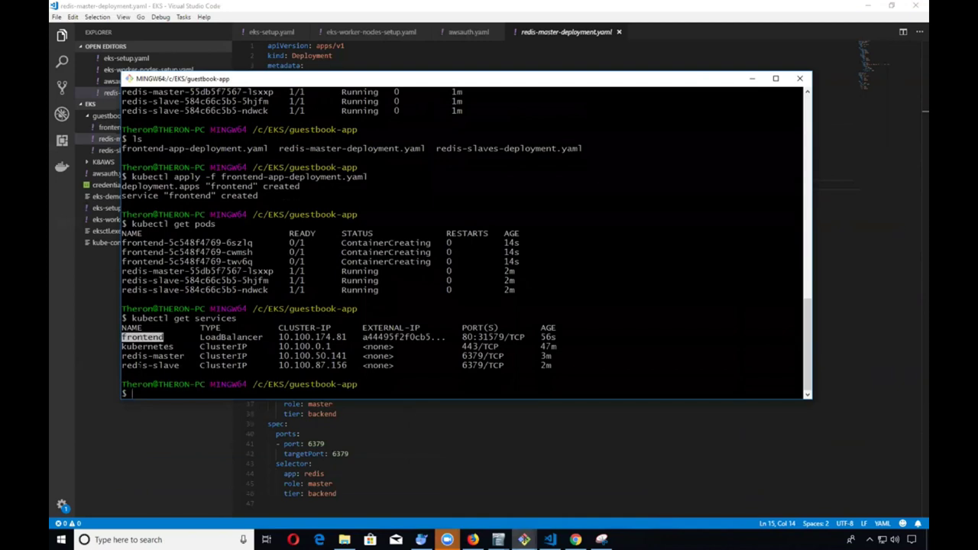
left_click_drag(125, 366, 165, 365)
left_click(132, 393)
left_click_drag(122, 346, 252, 356)
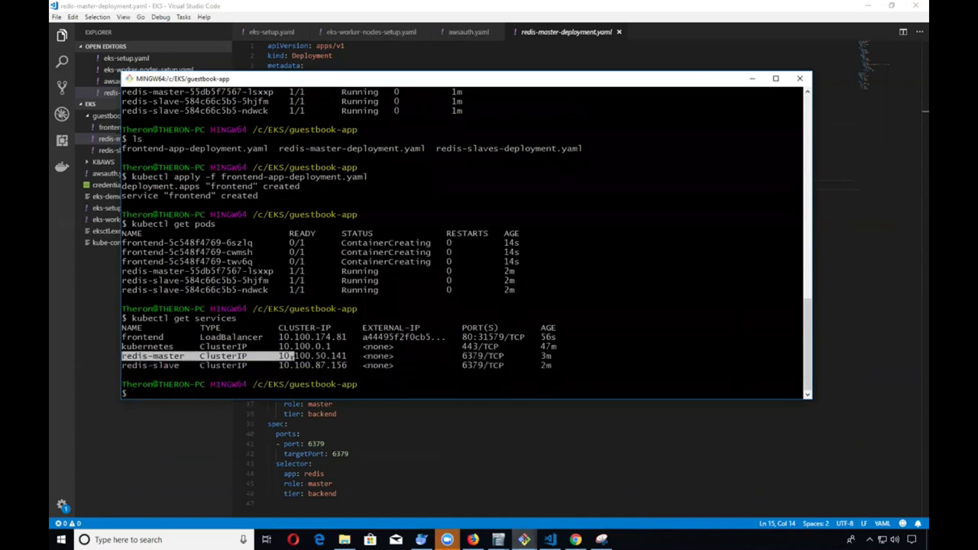
left_click(131, 392)
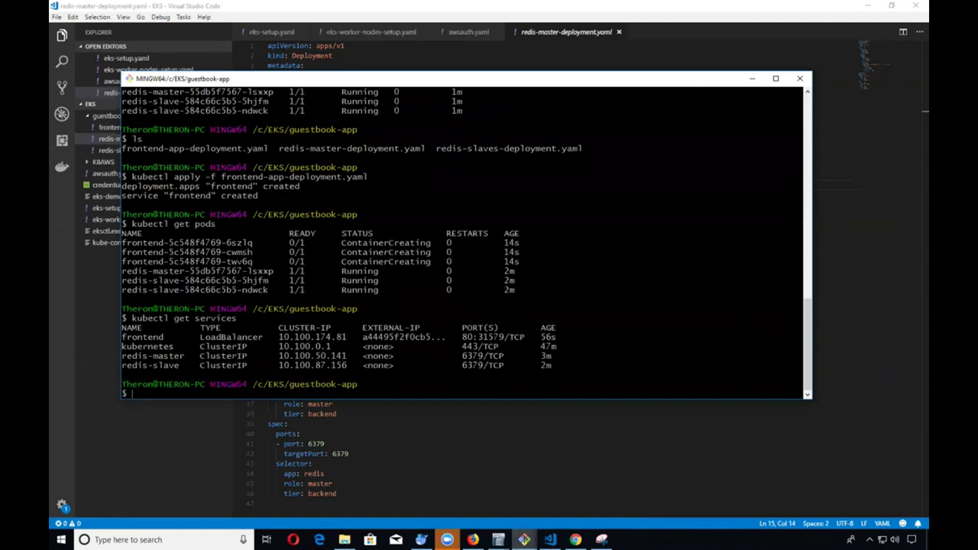
double_click(142, 336)
left_click_drag(121, 242, 252, 261)
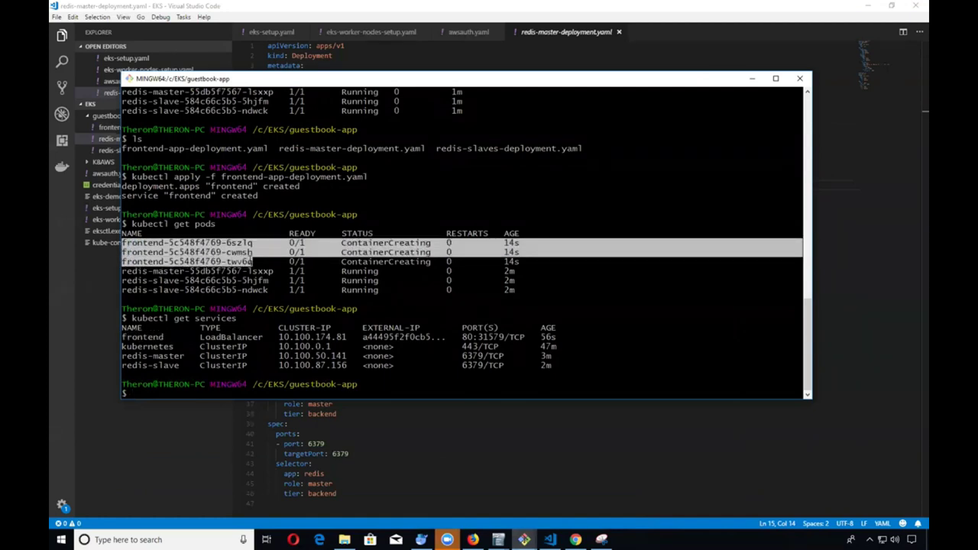
left_click(252, 261)
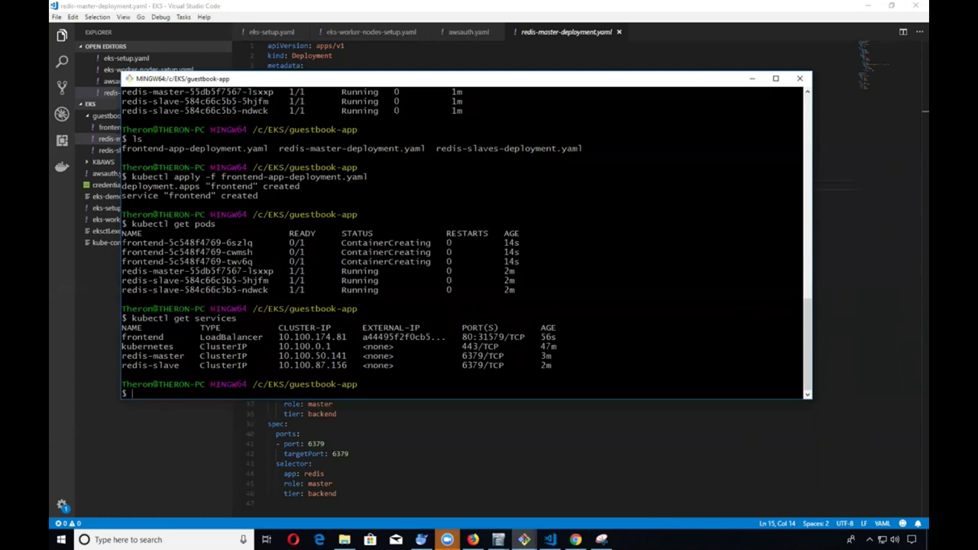
Step: List the cluster's worker nodes with kubectl get nodes
mouse_move(121, 242)
left_mouse_down()
mouse_move(206, 252)
mouse_move(238, 243)
mouse_move(123, 242)
left_mouse_up()
type("kubectl get nodes")
key("Return")
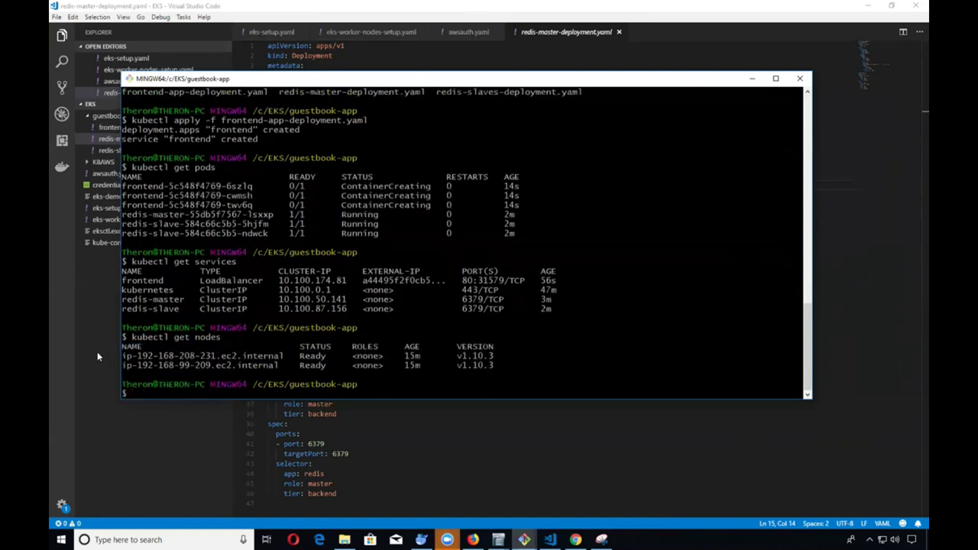
Step: Copy the first node's name from the list and run kubectl describe node ip-192-168-208-231.ec2.internal
left_click_drag(122, 356, 284, 356)
right_click(274, 356)
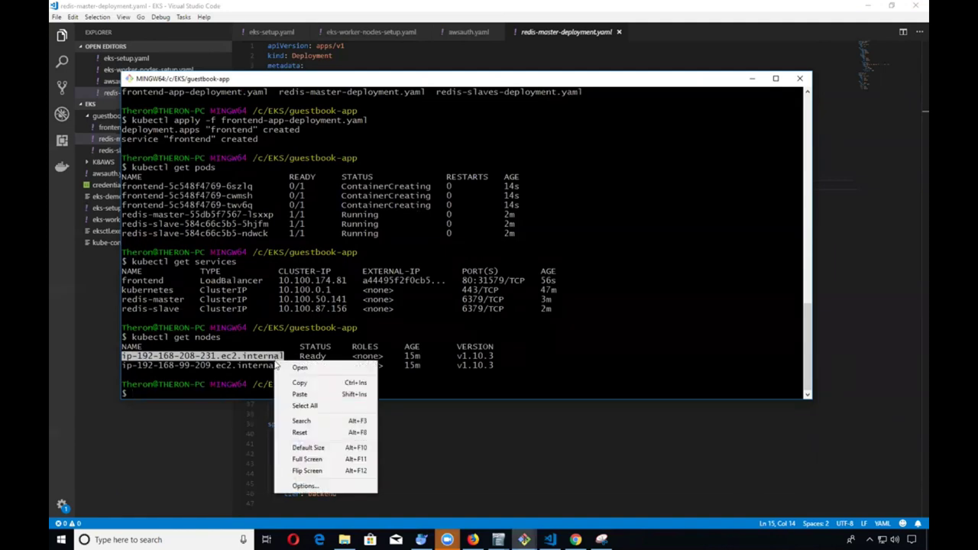
left_click(321, 382)
type("kubec")
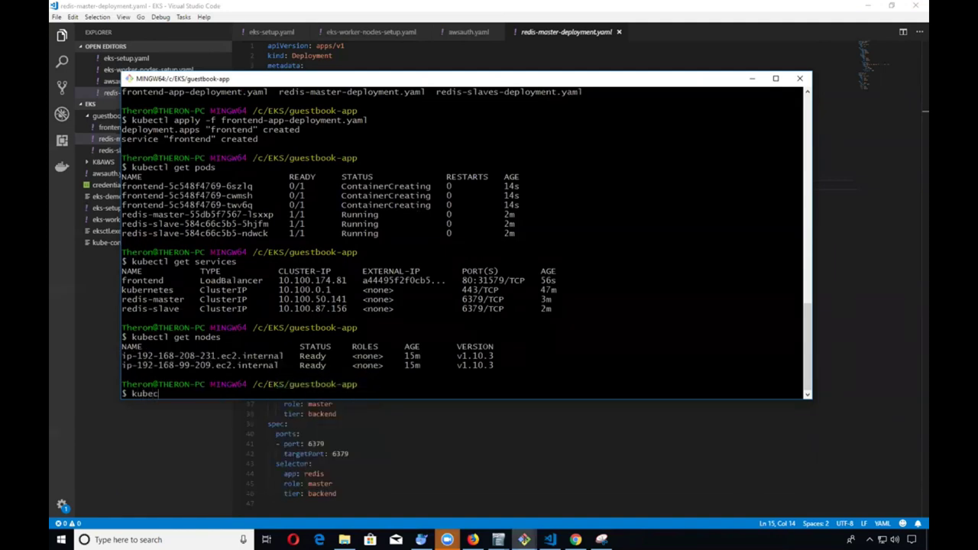
type("tl describe node")
right_click(379, 192)
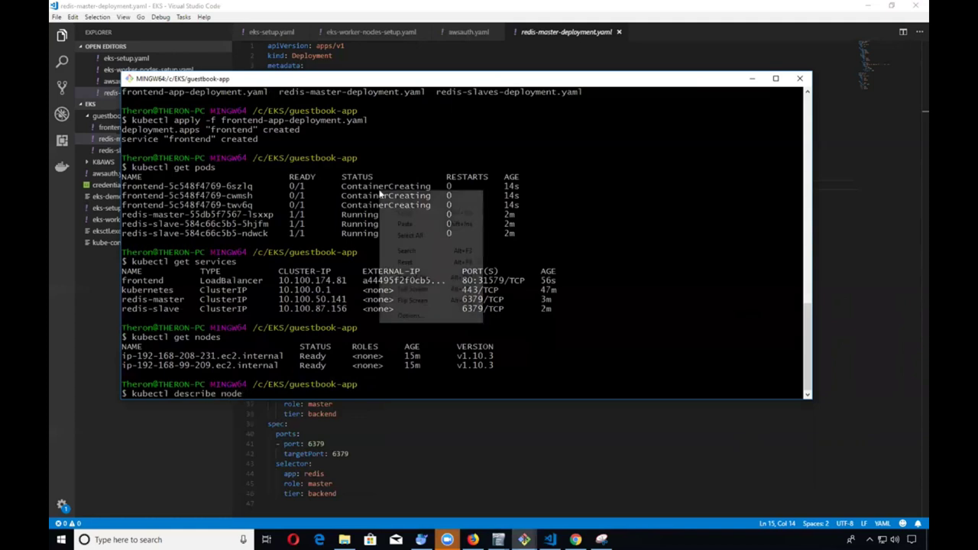
left_click(444, 224)
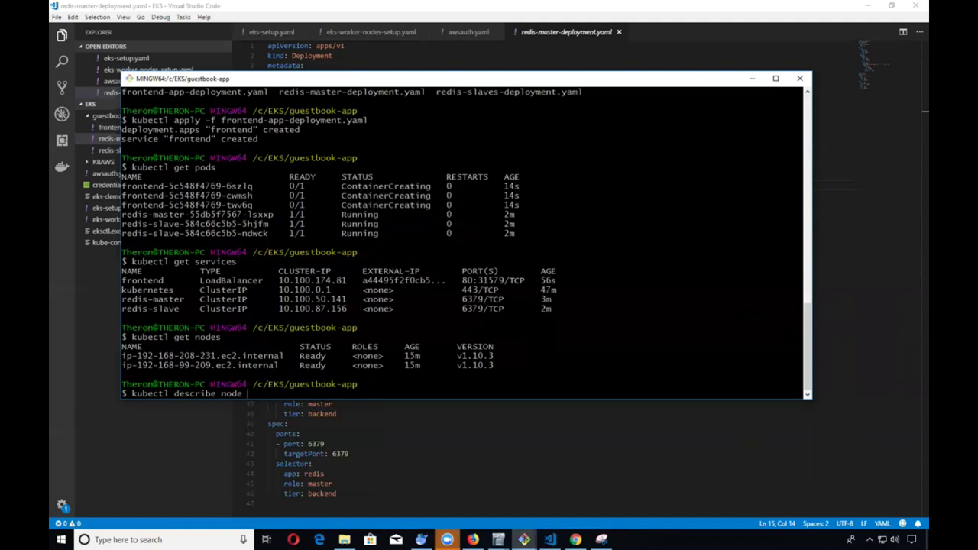
left_click_drag(121, 356, 283, 357)
right_click(277, 359)
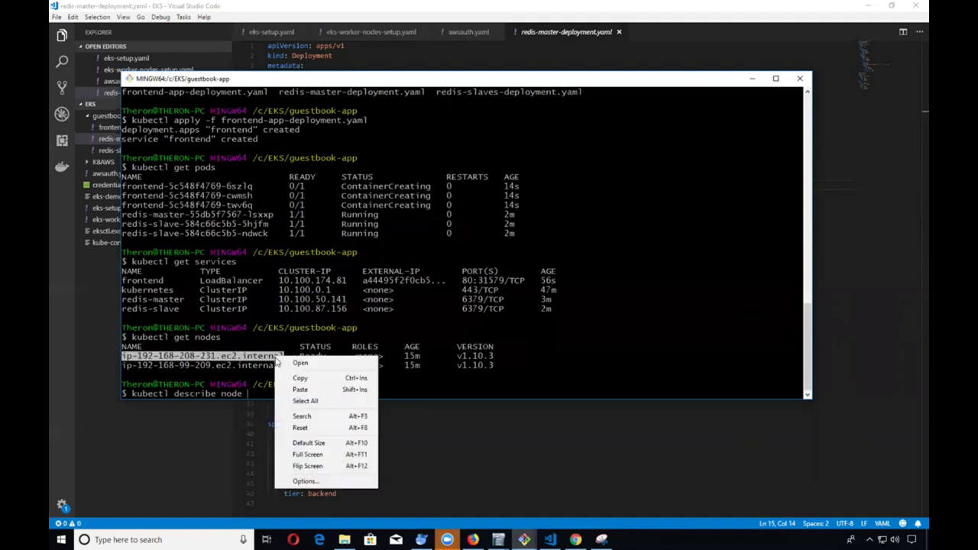
left_click(300, 378)
right_click(328, 310)
left_click(357, 341)
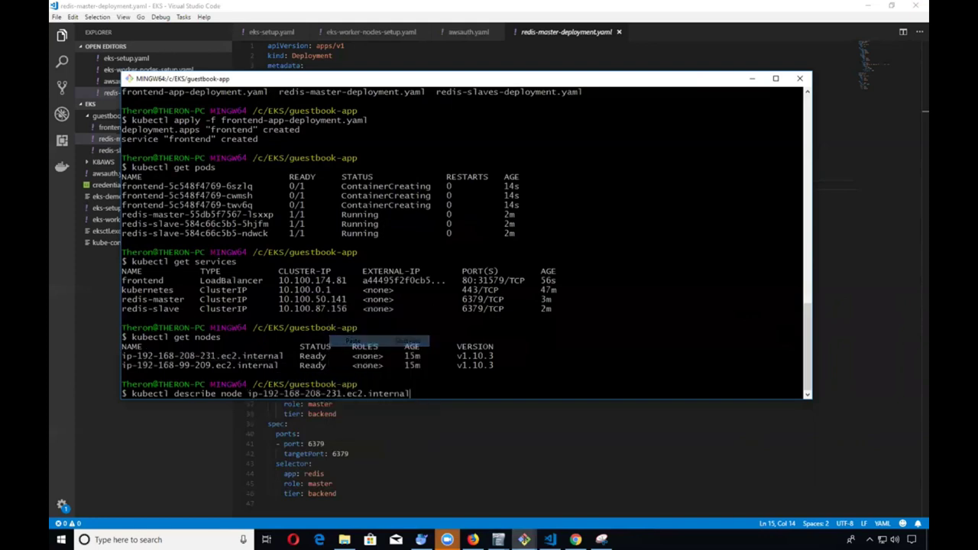
key("Return")
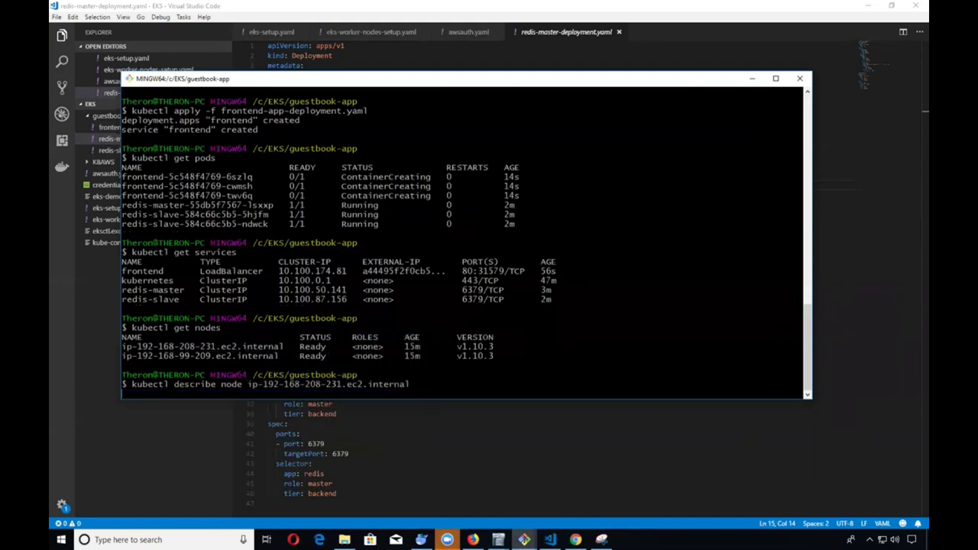
Step: Read through the node description from its labels and conditions down to the non-terminated pods, allocated resources and events
scroll(466, 243, "up", 20)
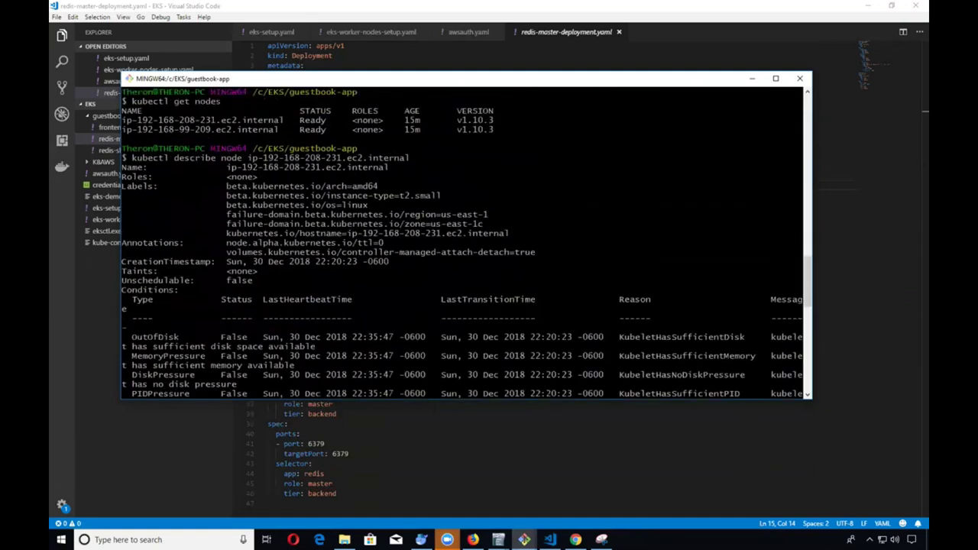
scroll(466, 243, "down", 4)
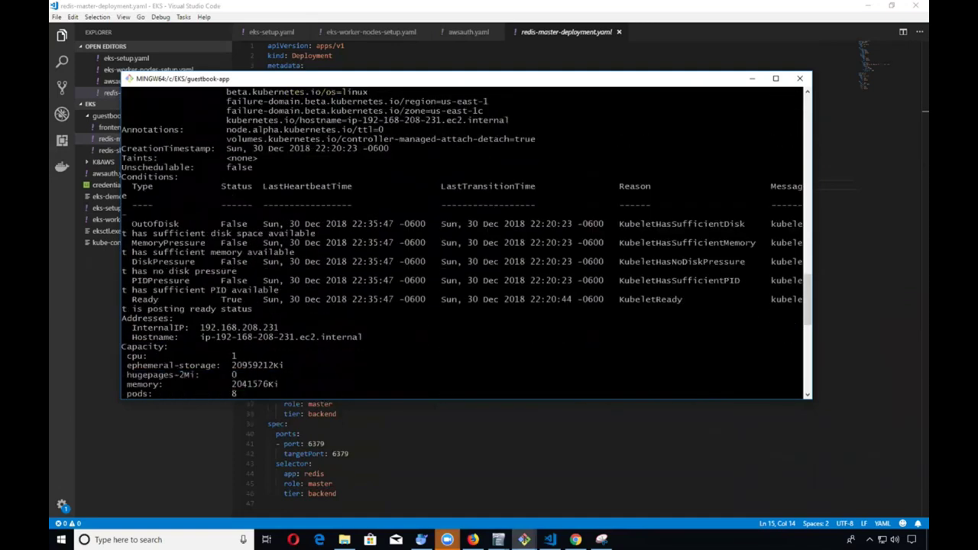
scroll(466, 243, "down", 8)
scroll(466, 243, "down", 4)
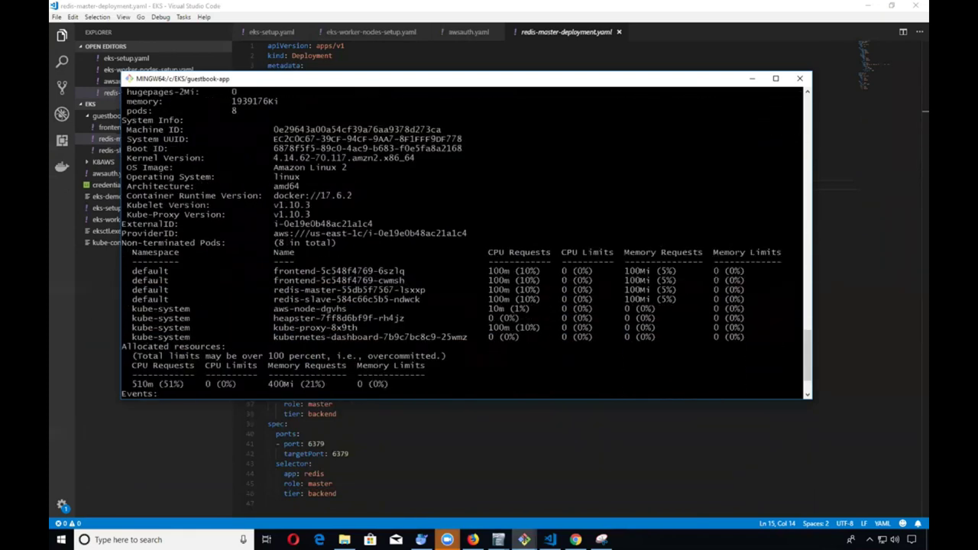
scroll(466, 243, "down", 2)
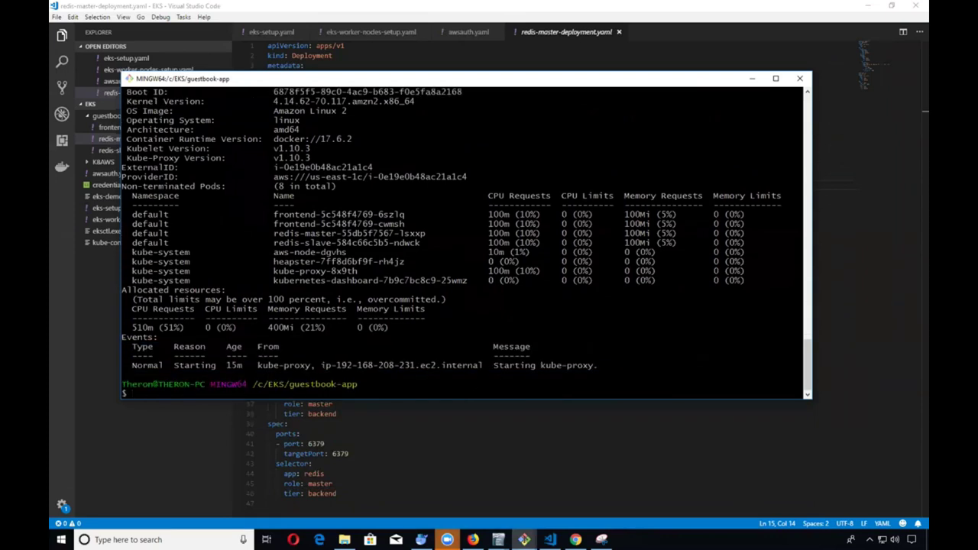
left_click_drag(274, 270, 363, 271)
left_click(364, 270)
scroll(466, 236, "up", 2)
scroll(466, 237, "down", 2)
Step: Switch to Firefox and show the Overview page of the Kubernetes dashboard for the default namespace
left_click(473, 537)
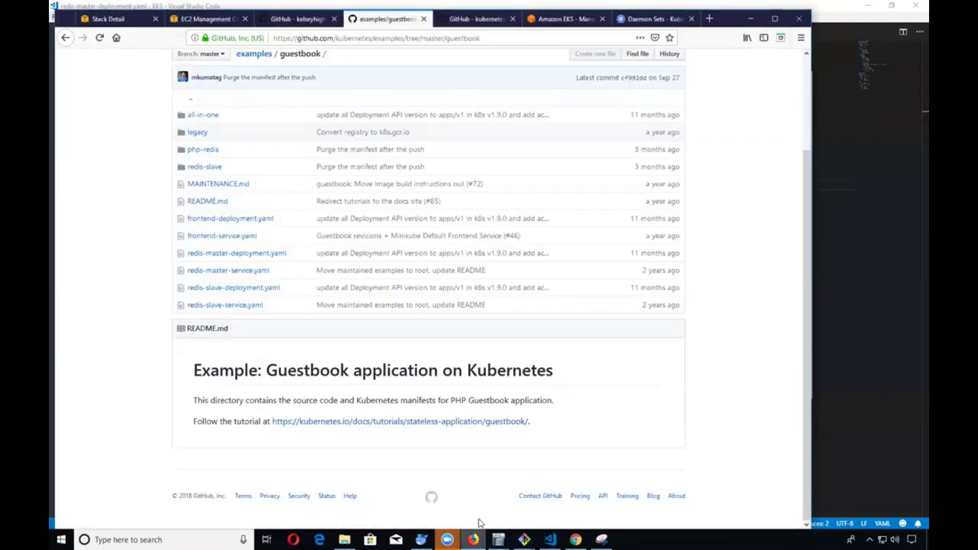
left_click(651, 18)
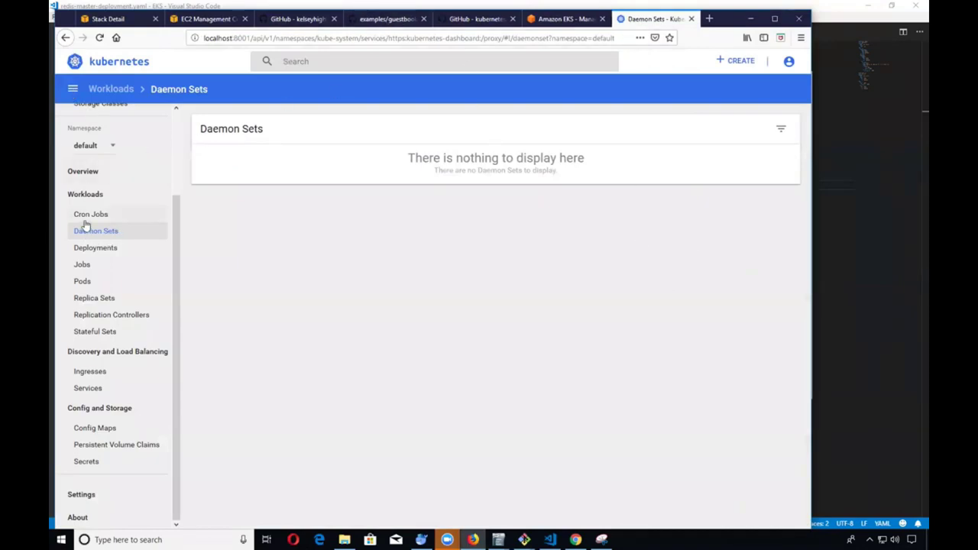
left_click(76, 172)
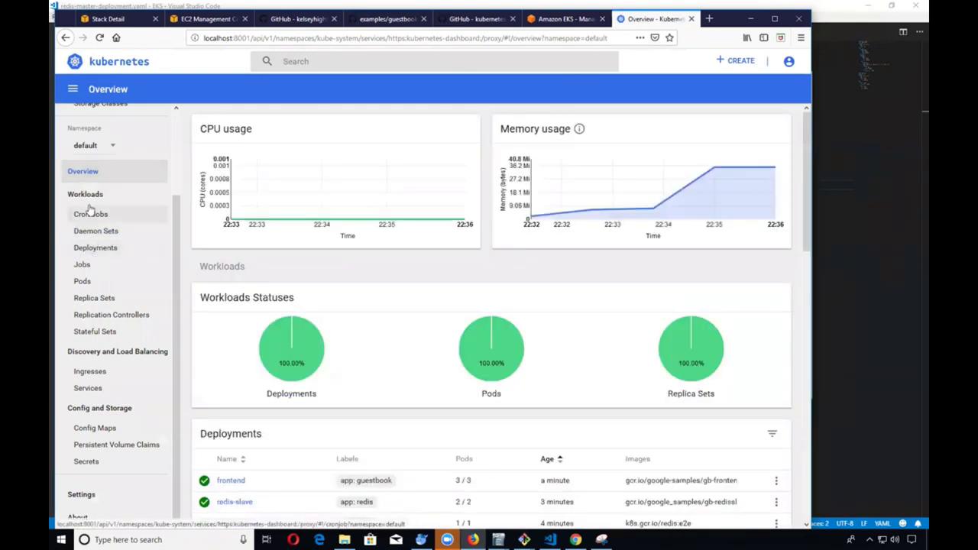
Step: Check the selectable namespaces, keep default, and view the Deployments list in the dashboard
left_click(89, 145)
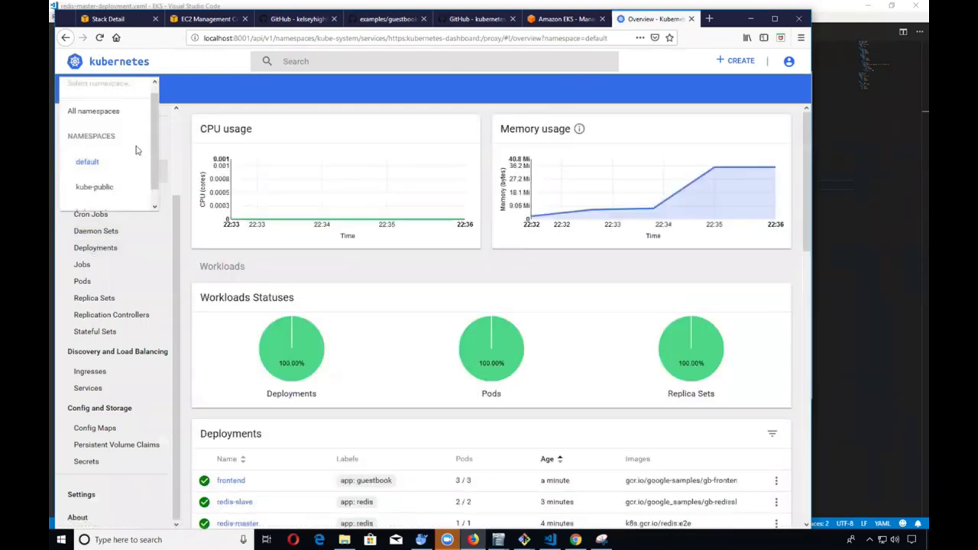
scroll(96, 183, "down", 1)
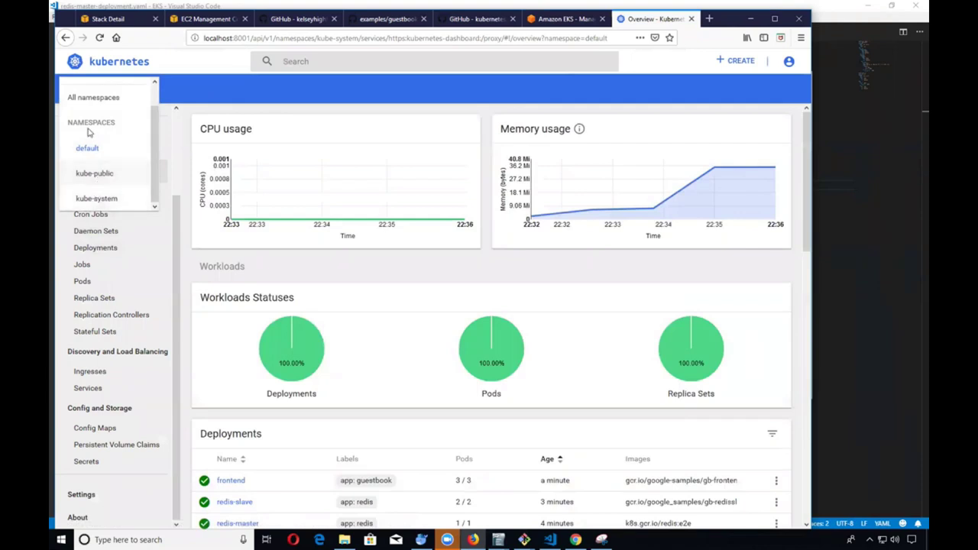
left_click(177, 262)
left_click(99, 251)
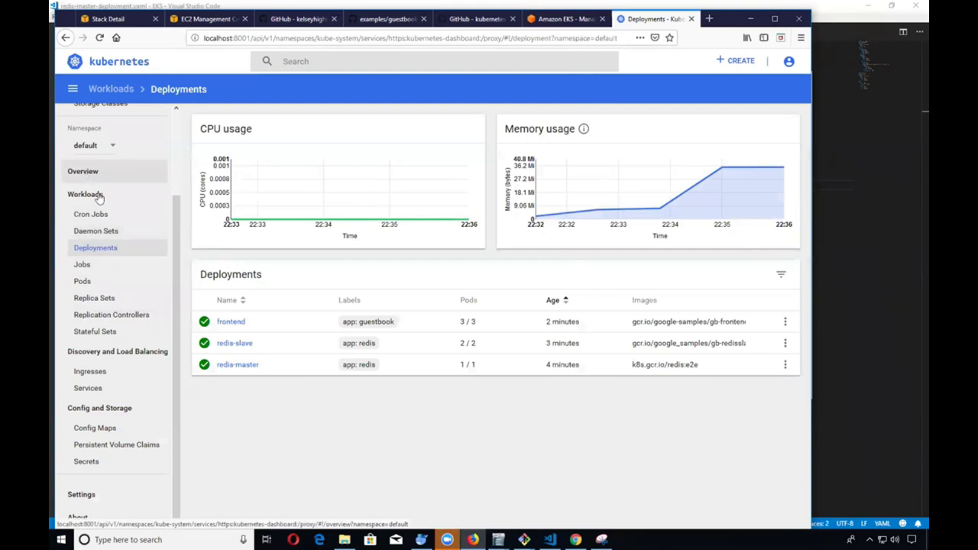
Step: Return to the dashboard Overview and examine the workload statuses, deployments, pods and replica sets
left_click(83, 173)
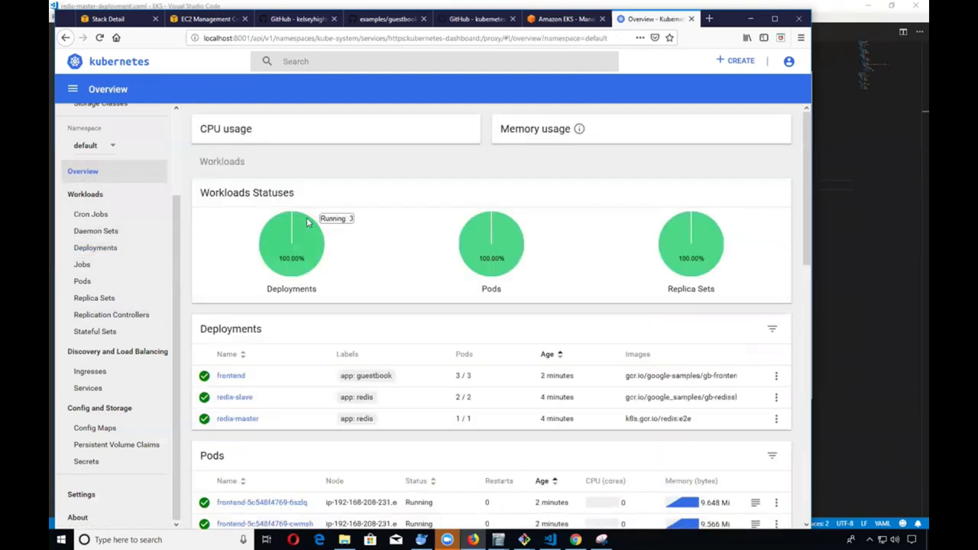
scroll(431, 460, "down", 5)
scroll(344, 359, "down", 3)
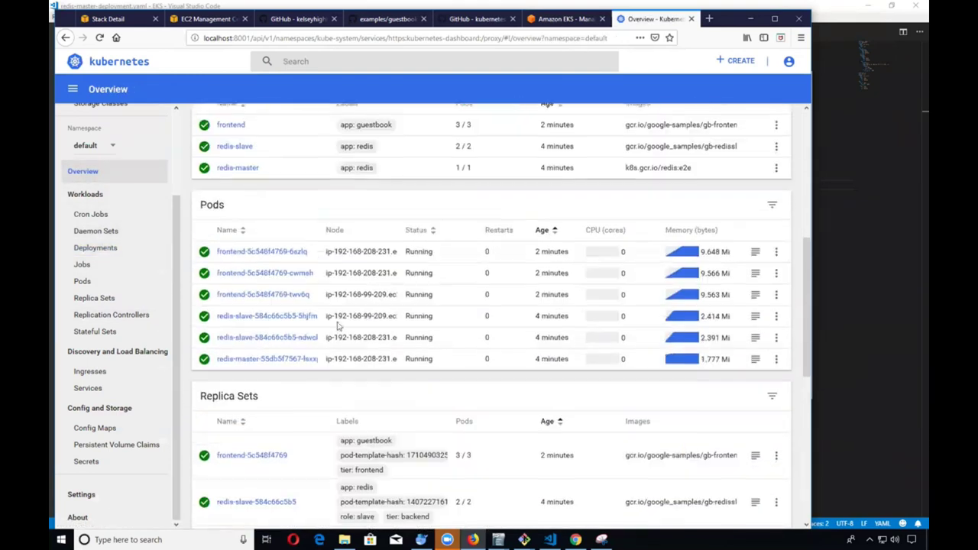
scroll(306, 244, "up", 1)
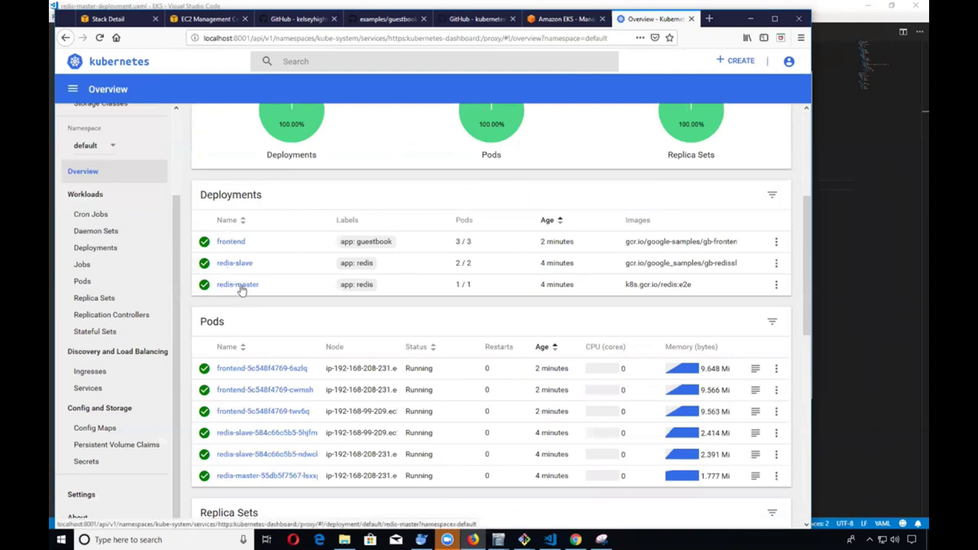
Step: Examine the pods, replica sets with their pod counts, and services with their endpoints on the dashboard Overview page
scroll(279, 365, "down", 1)
scroll(278, 365, "down", 3)
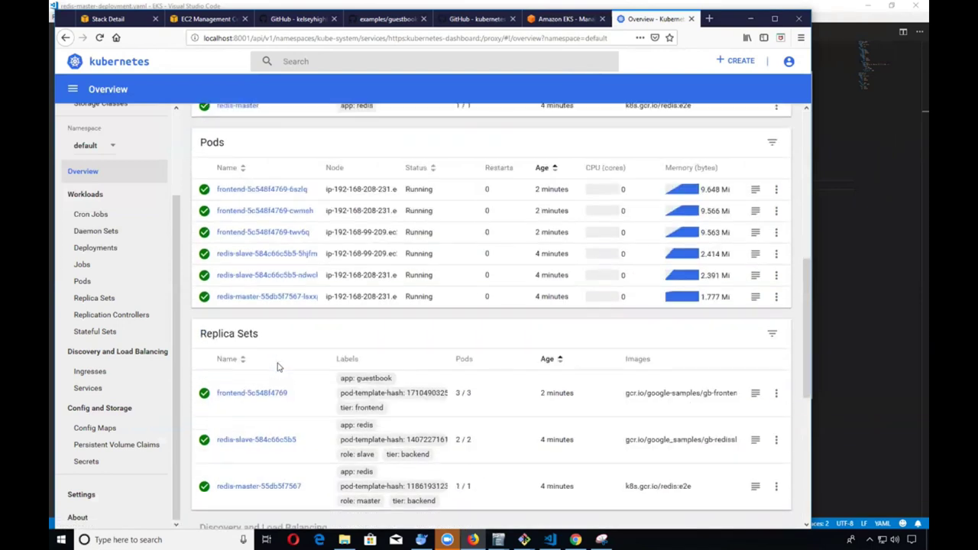
scroll(279, 365, "down", 1)
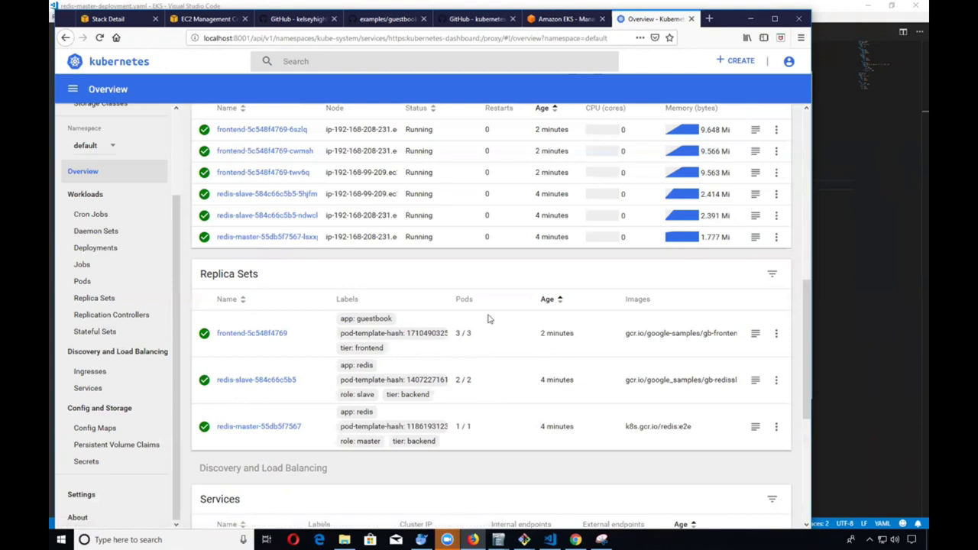
left_click_drag(457, 334, 473, 338)
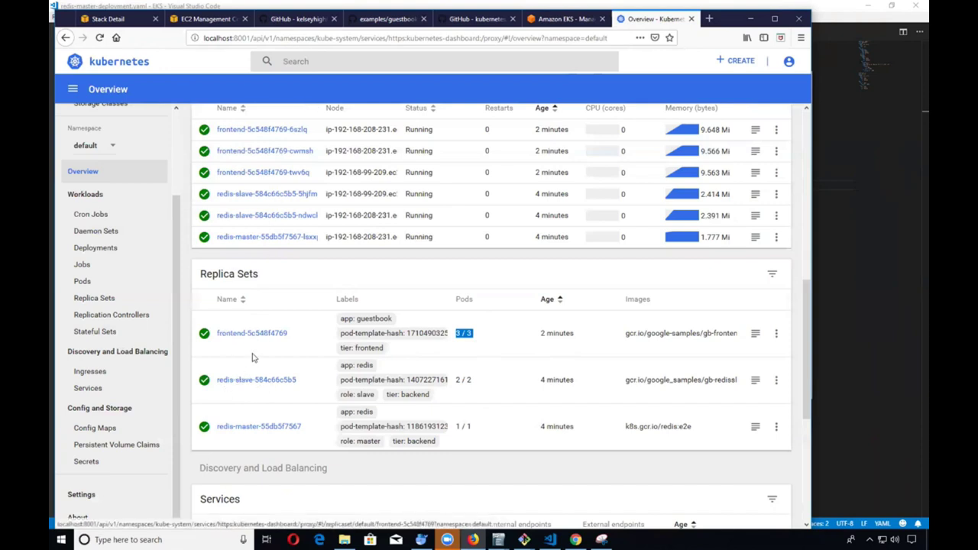
scroll(365, 393, "down", 4)
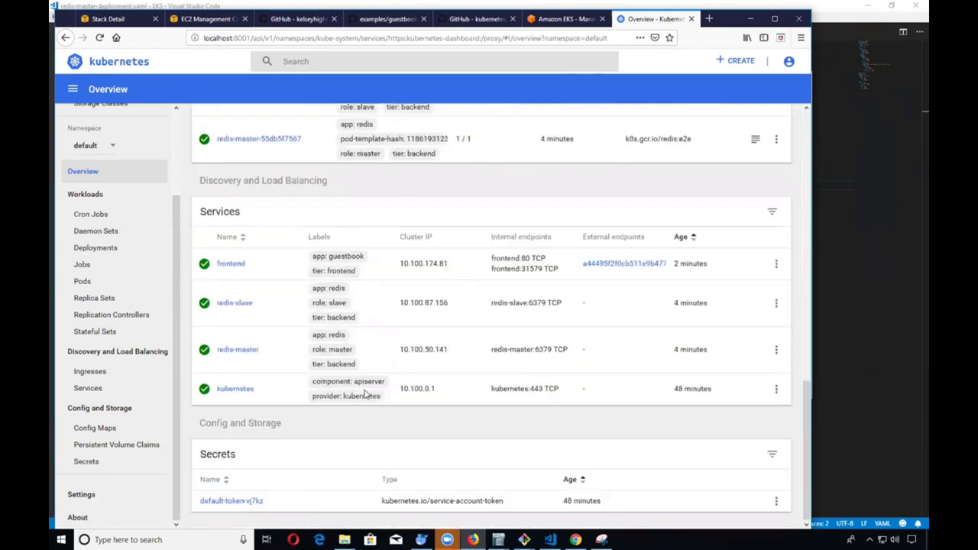
scroll(365, 393, "up", 4)
scroll(365, 393, "down", 4)
scroll(359, 344, "up", 1)
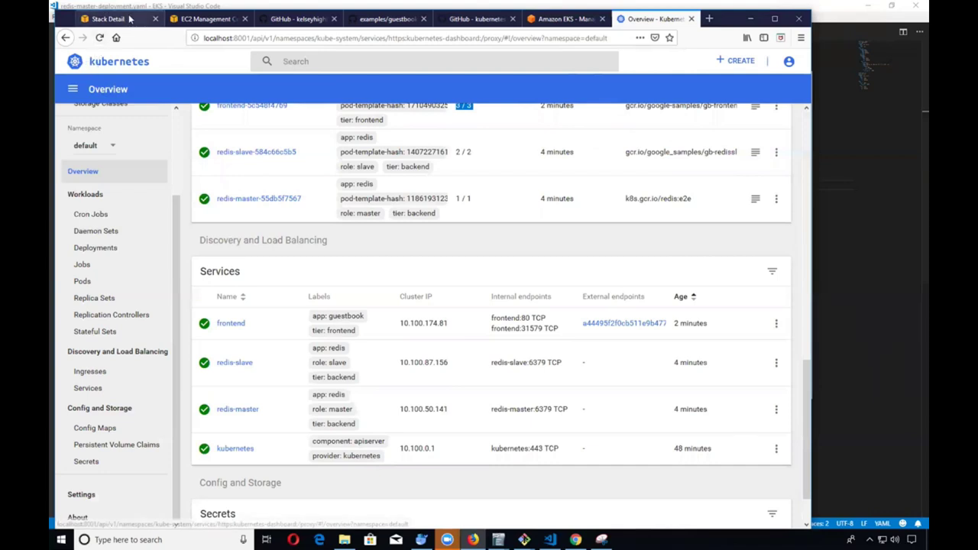
Step: From the CloudFormation stack page, return to the AWS Management Console home and open the EC2 service
left_click(103, 19)
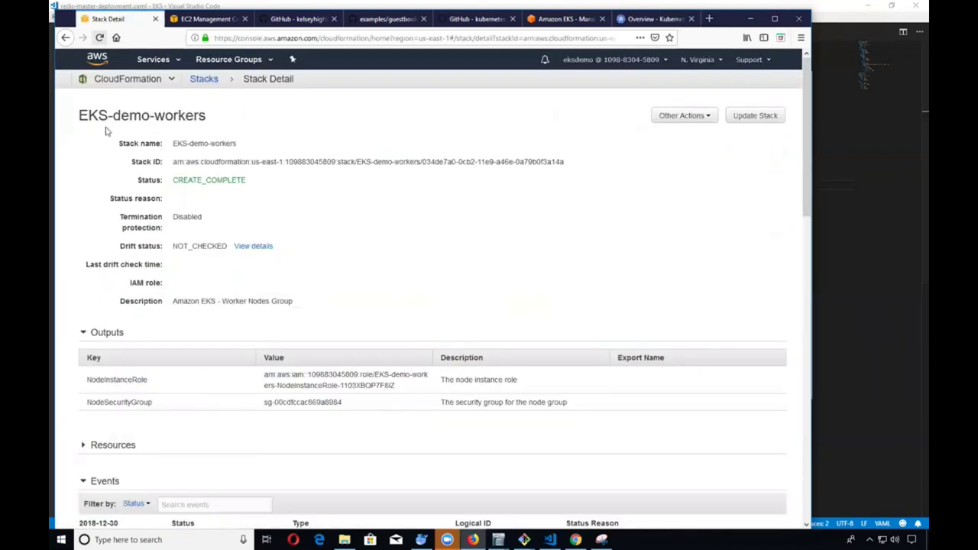
left_click(96, 59)
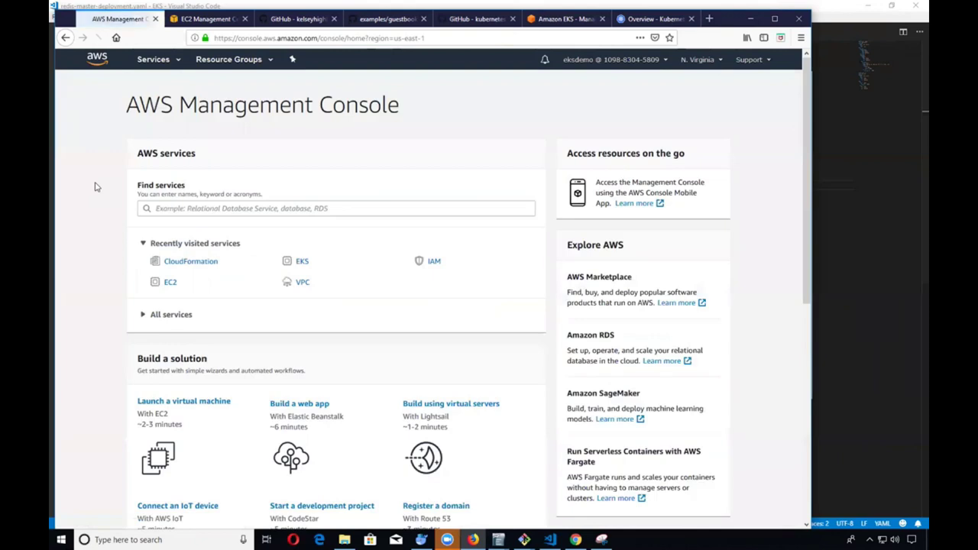
left_click(170, 282)
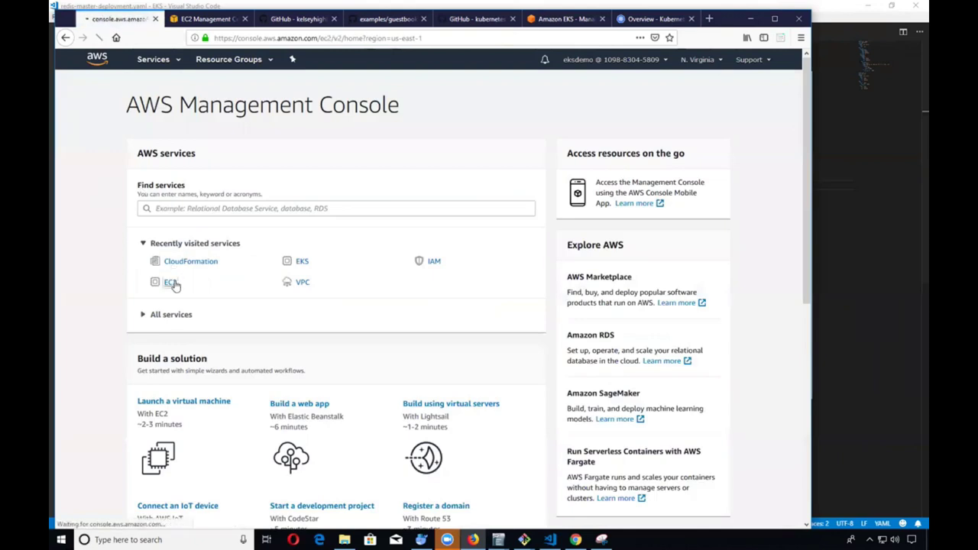
Step: Switch to Visual Studio Code and check the frontend service type and deployment definition in frontend-app-deployment.yaml
left_click(818, 203)
left_click(341, 274)
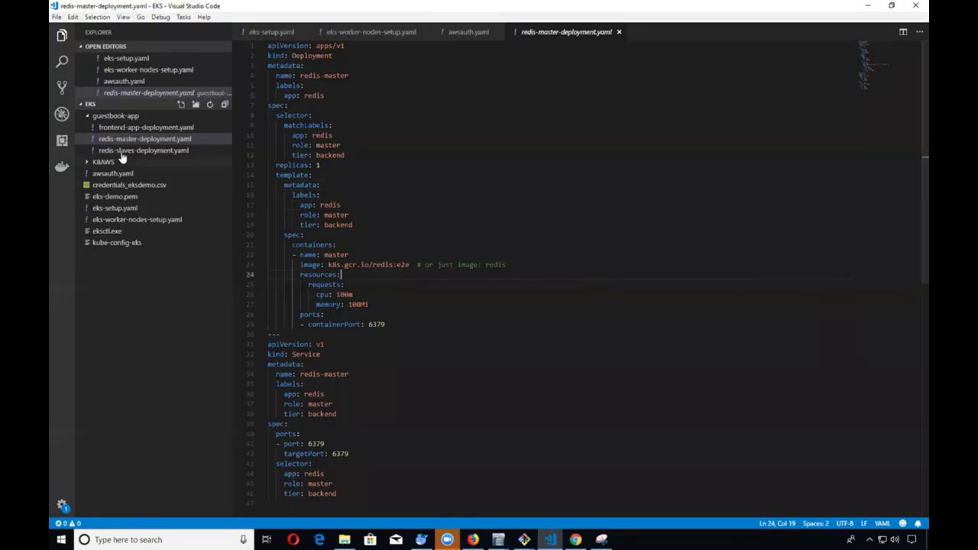
left_click(120, 129)
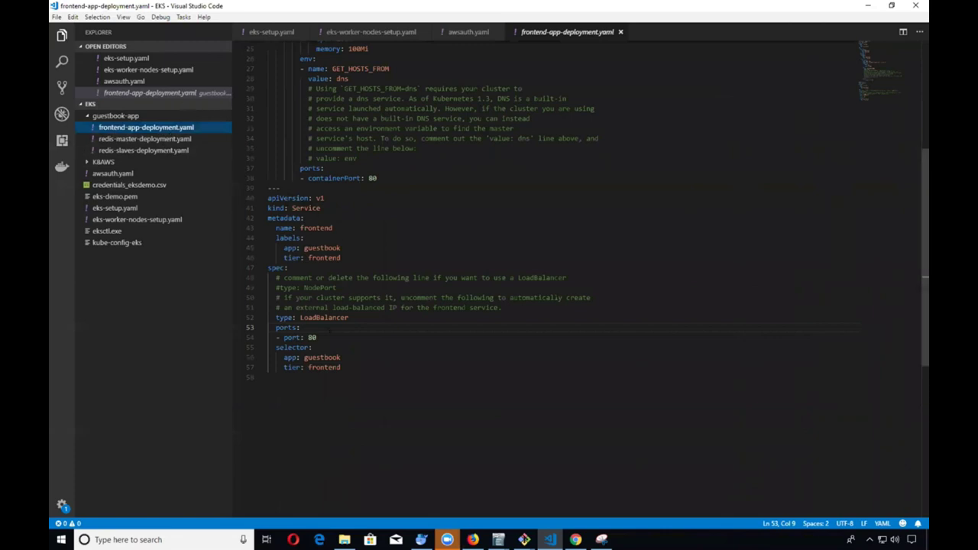
double_click(321, 318)
left_click(320, 317)
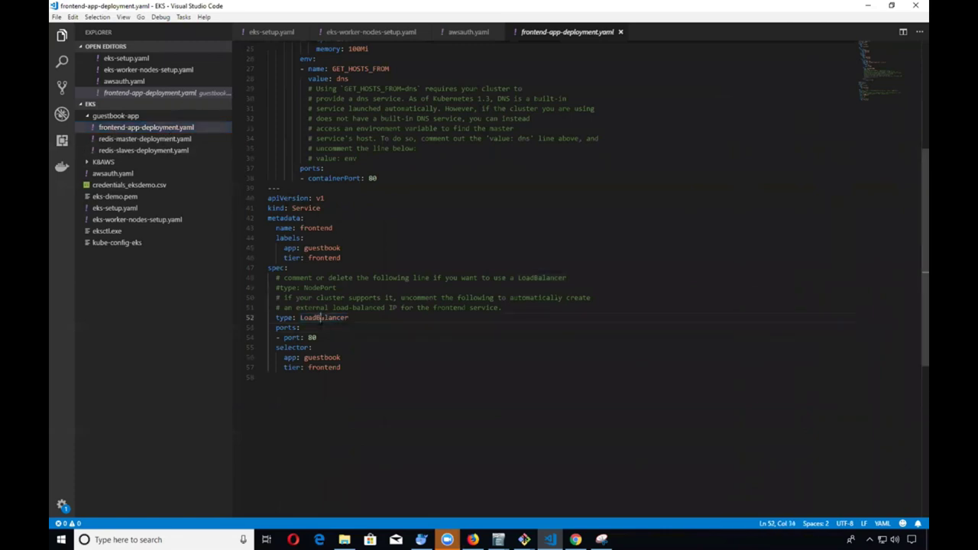
scroll(398, 201, "up", 8)
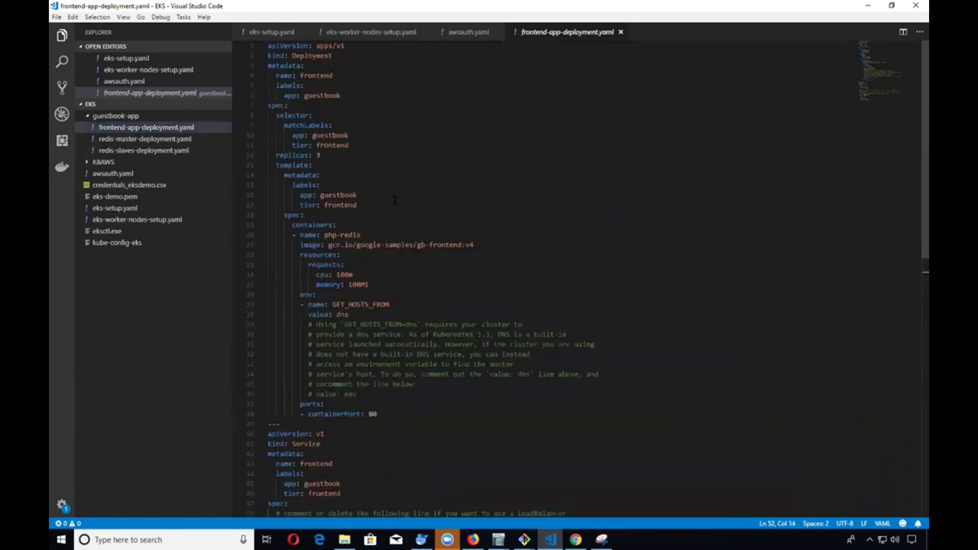
left_click(473, 33)
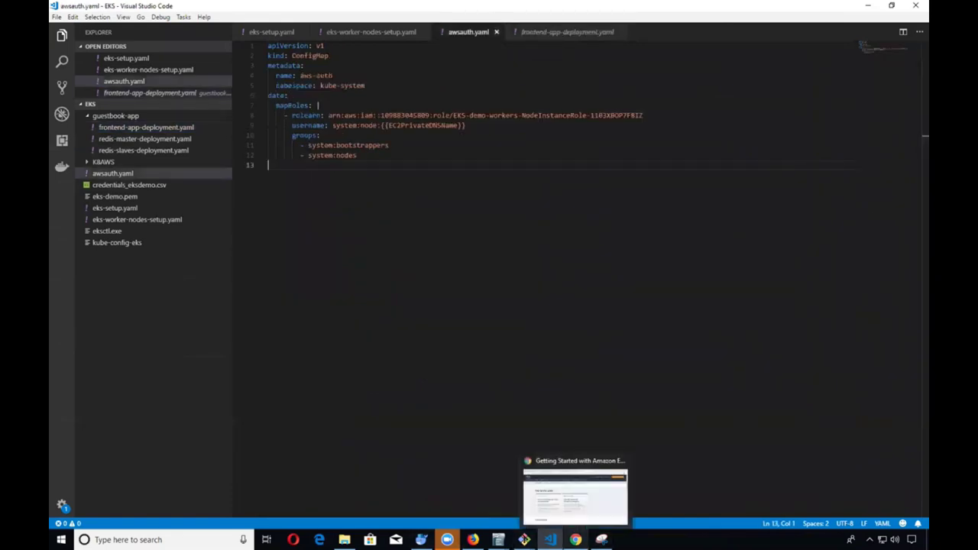
Step: Switch back to Firefox, open the EC2 load balancers list and copy the DNS name of the guestbook load balancer
mouse_move(473, 539)
left_click(462, 496)
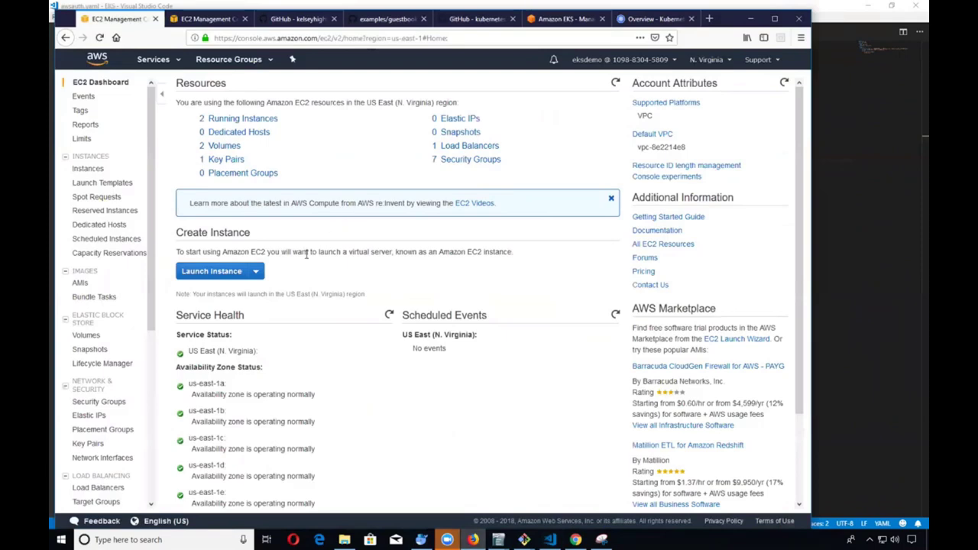
left_click(456, 147)
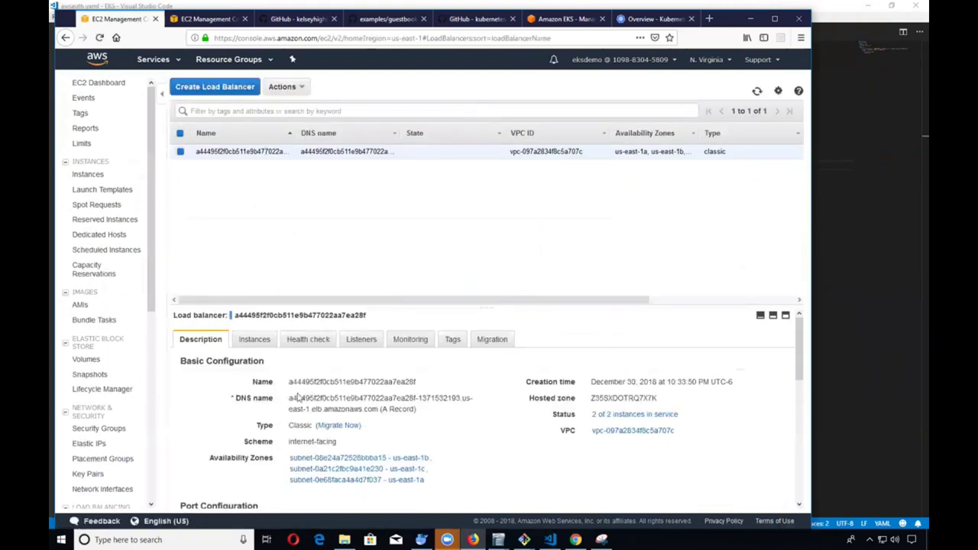
left_click_drag(289, 398, 377, 412)
right_click(324, 398)
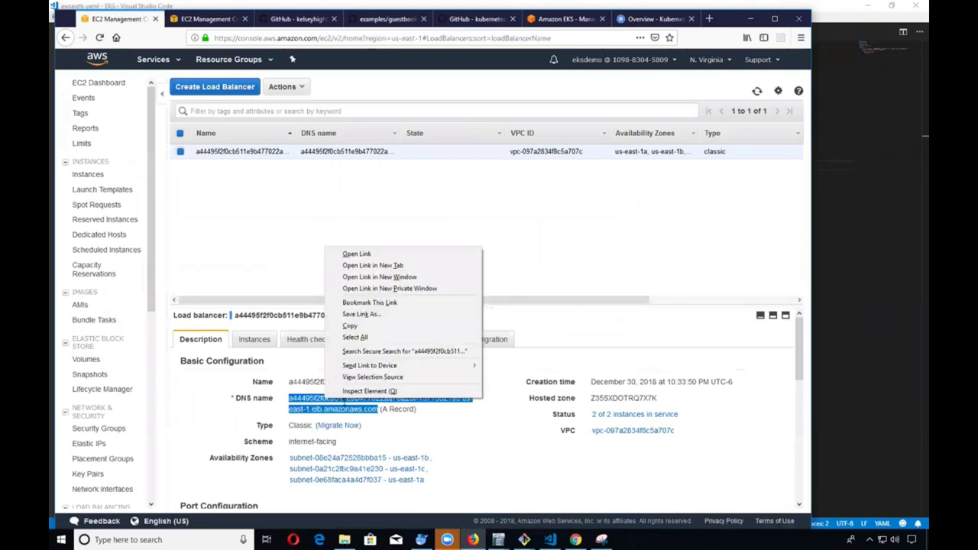
left_click(359, 333)
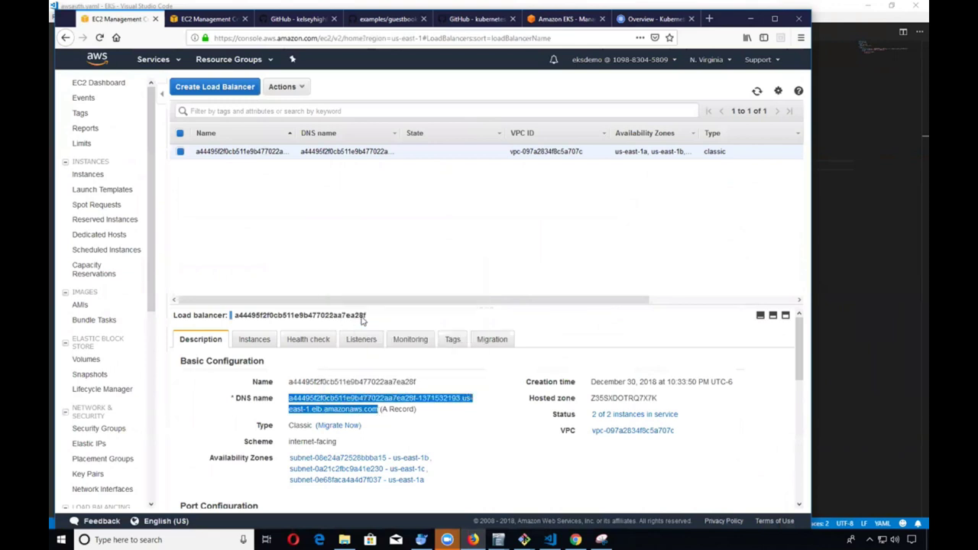
Step: Open the guestbook app in a new browser tab using the copied load balancer DNS name
left_click(709, 18)
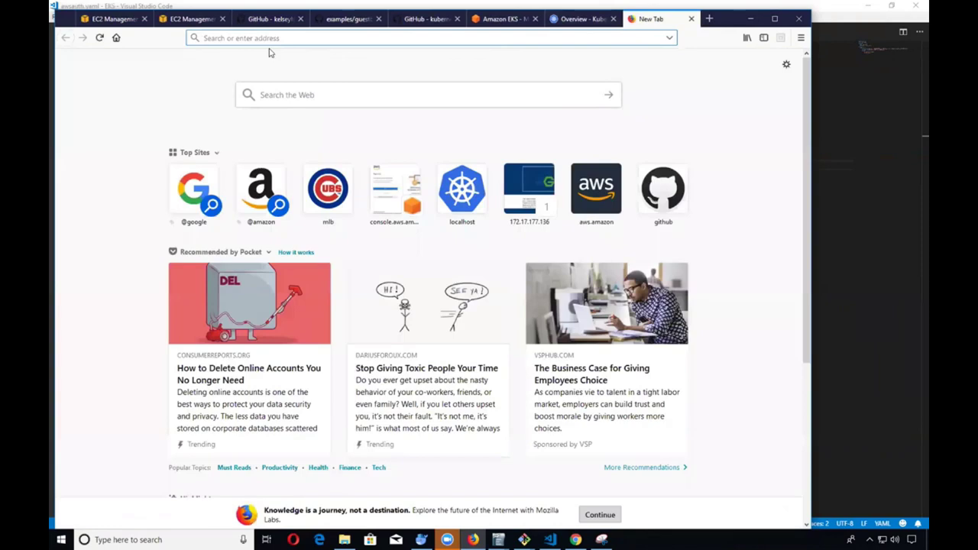
key("ctrl+v")
key("Return")
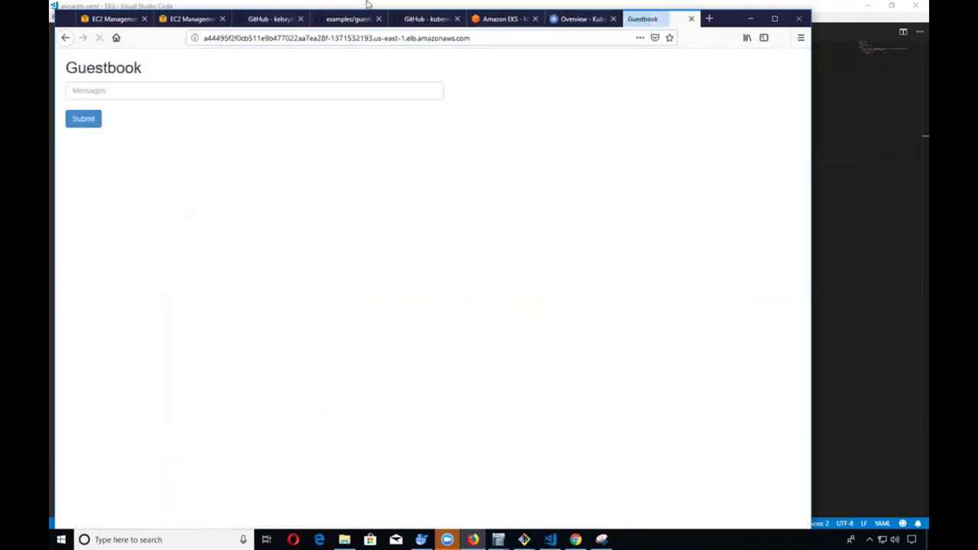
left_click(417, 42)
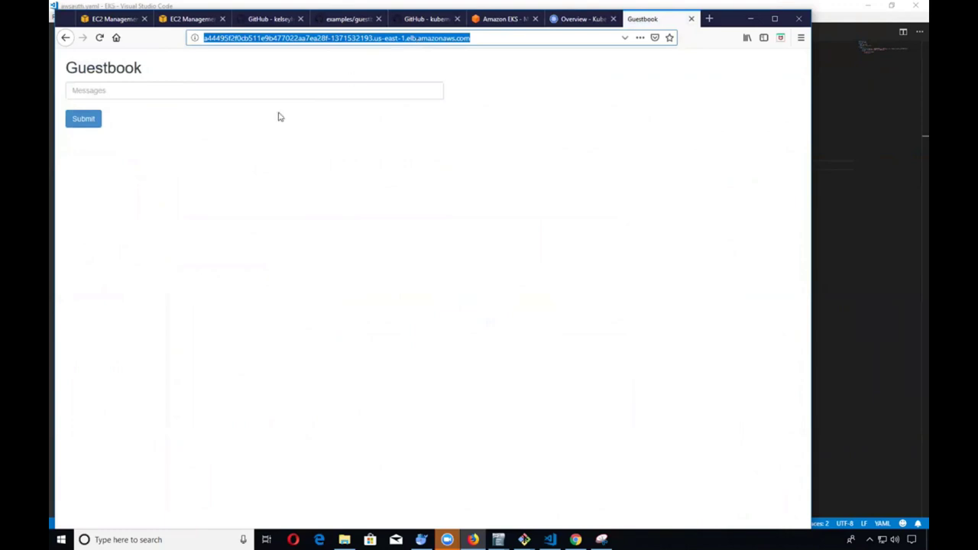
left_click(236, 86)
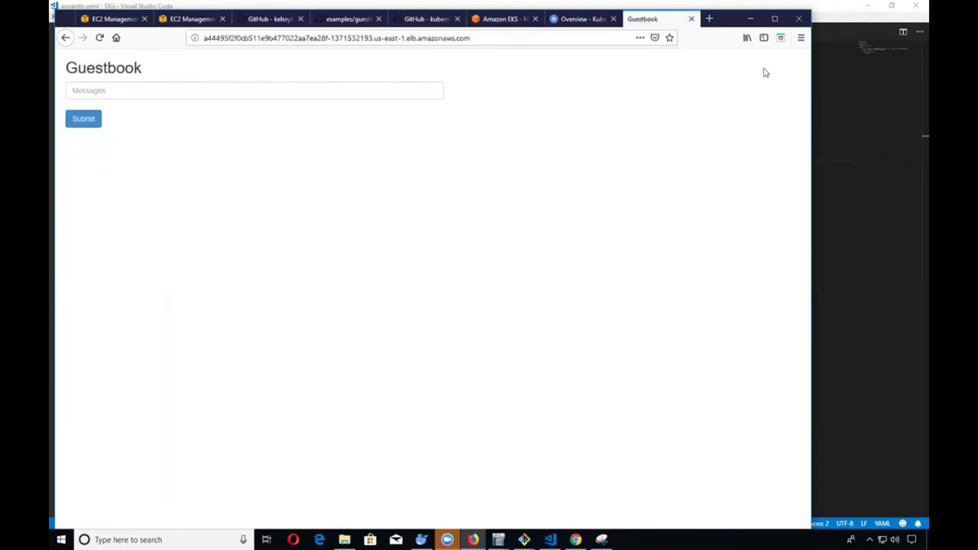
Step: Submit the two guestbook messages "hello this is message 1" and "hello this is message 2"
left_click(230, 95)
type("h")
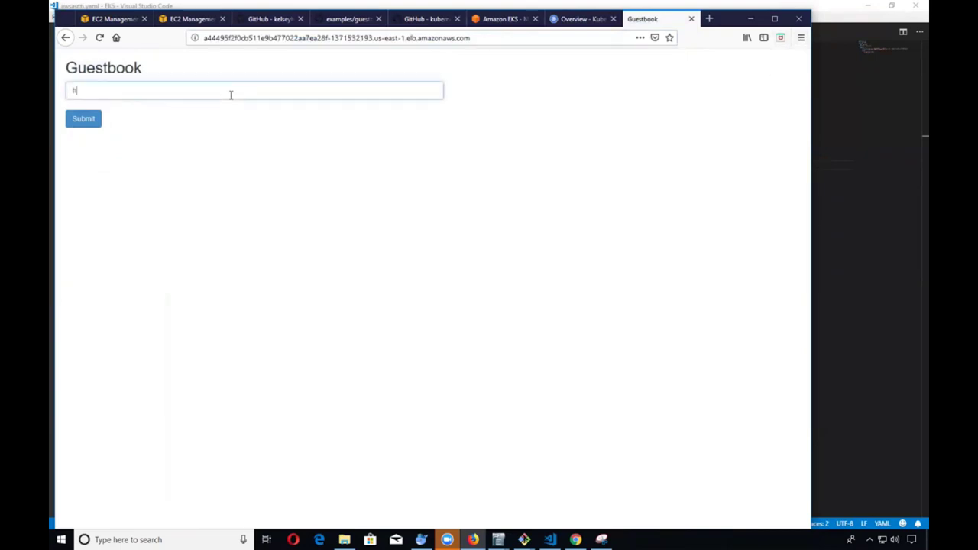
type("ello lhis is message 1")
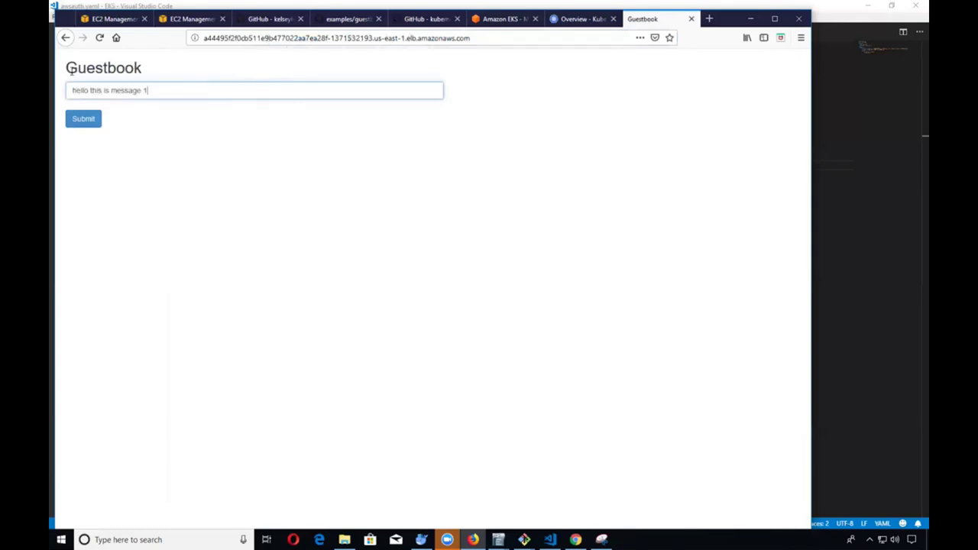
left_click(89, 118)
left_click(135, 90)
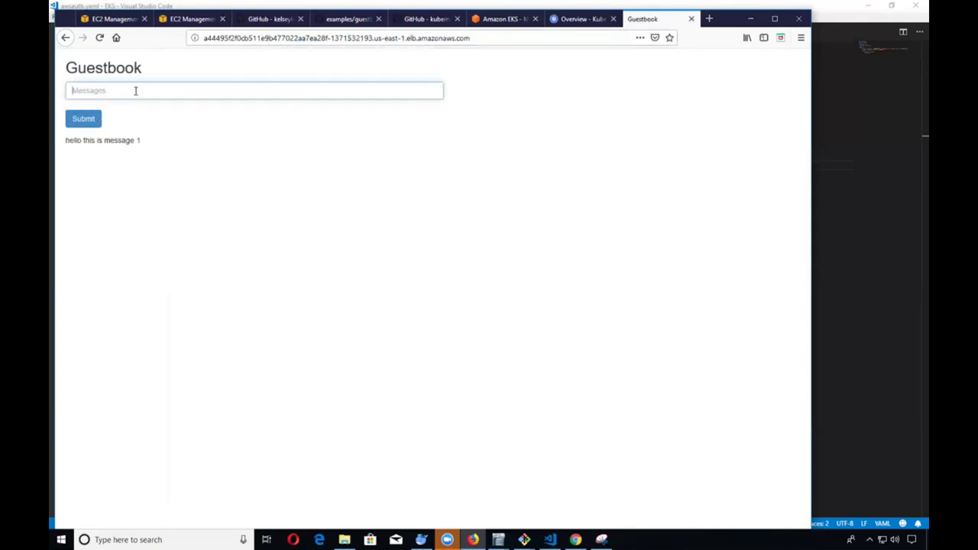
type("hello this is message 2")
left_click(70, 124)
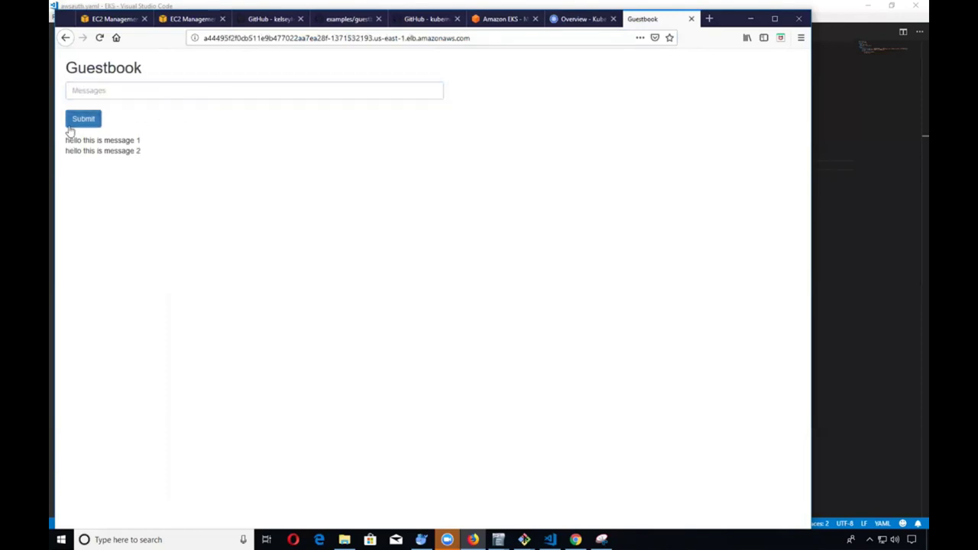
Step: Copy the guestbook page address and open it in a new tab in Chrome
left_click(267, 38)
right_click(267, 37)
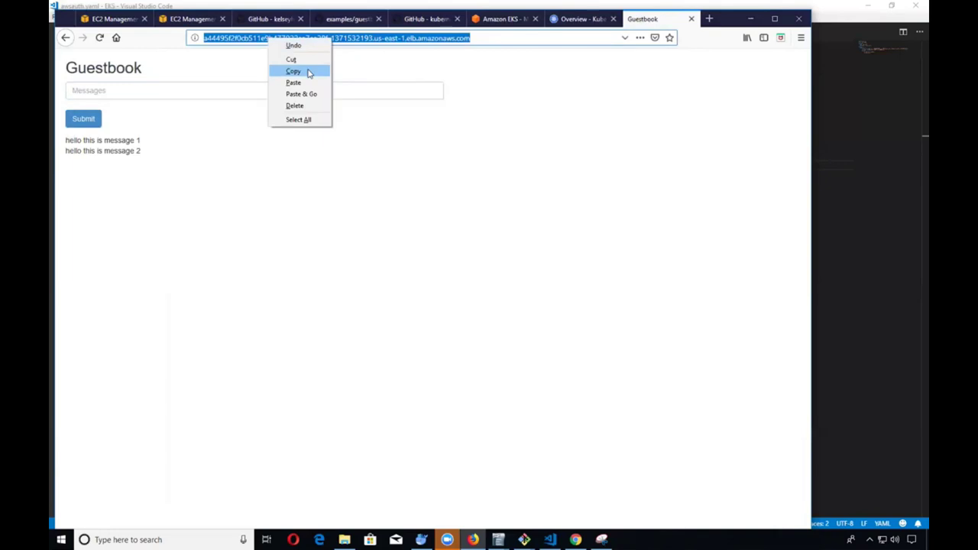
left_click(308, 70)
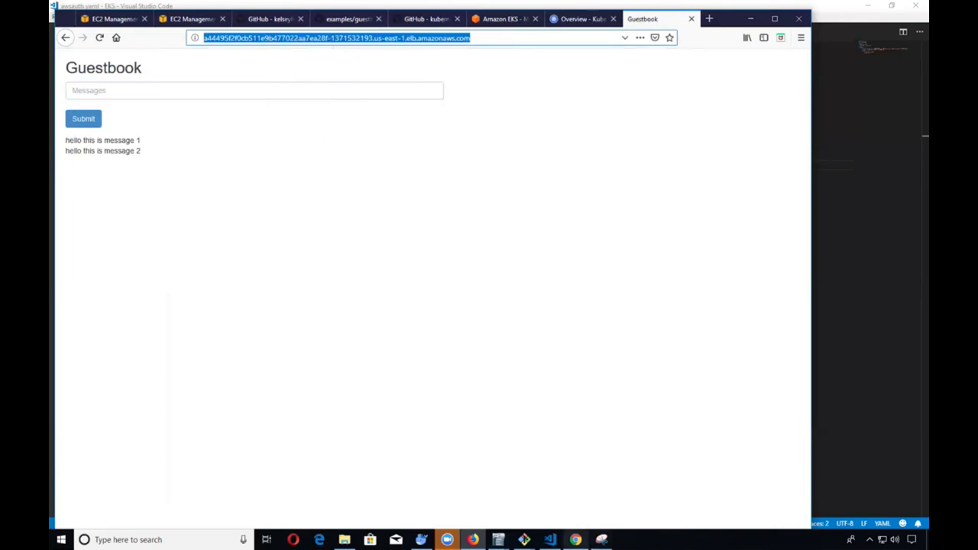
left_click(575, 539)
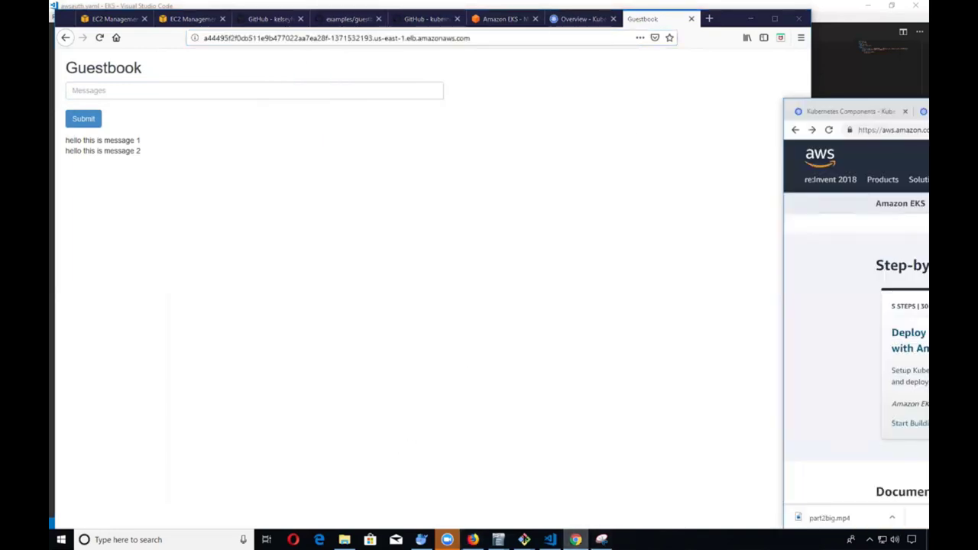
left_click_drag(848, 111, 644, 97)
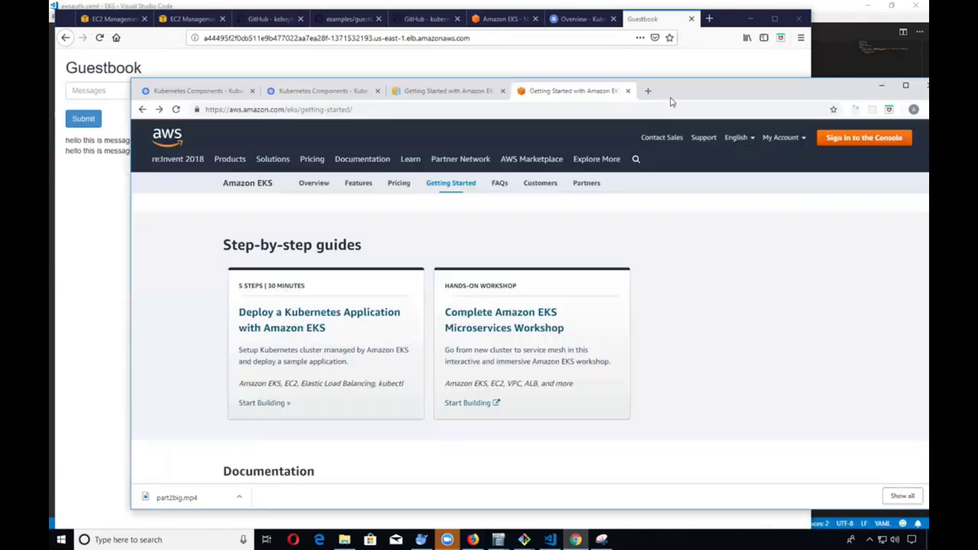
left_click(647, 91)
key("ctrl+v")
key("Return")
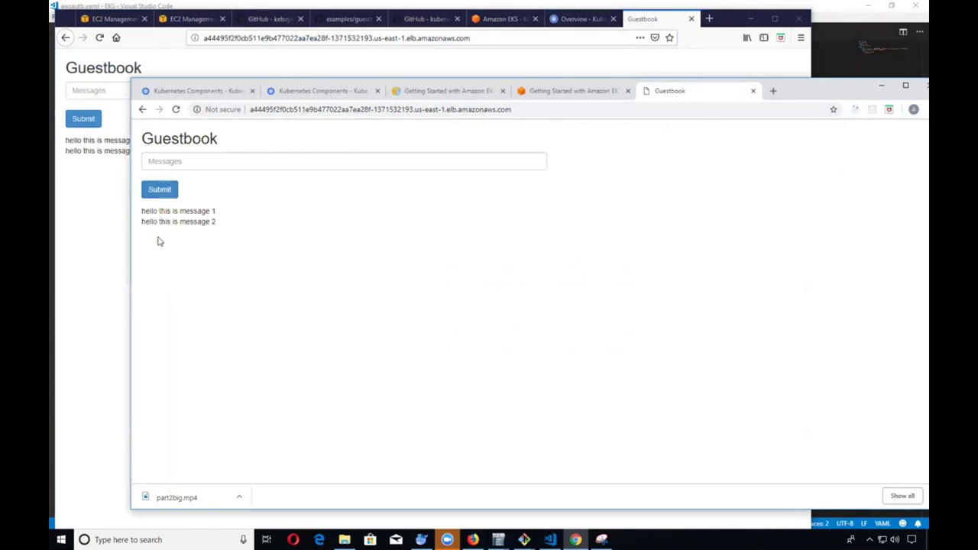
Step: Submit the guestbook message "hello this is from the chrome browser" in Chrome
left_click(210, 161)
type("hello")
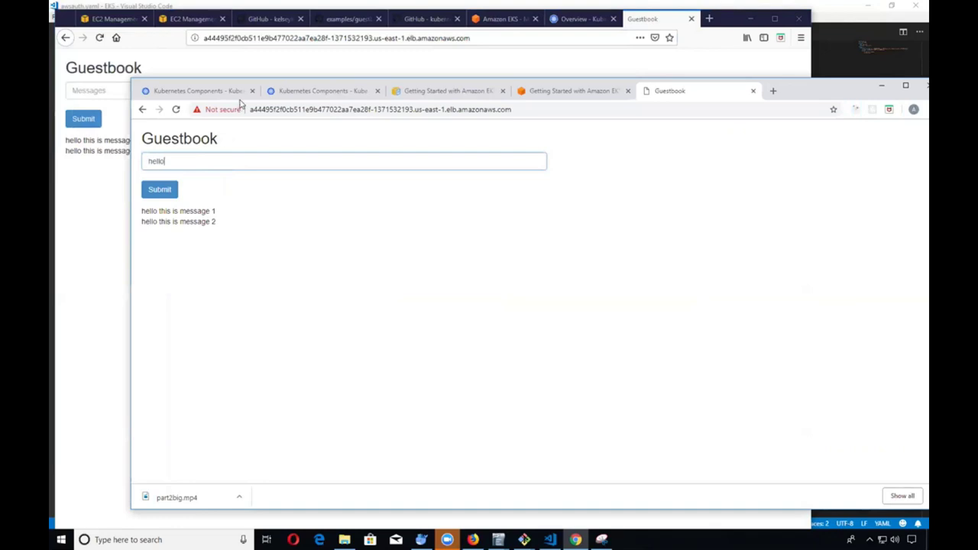
type(" this is from the chrome browser")
left_click(170, 191)
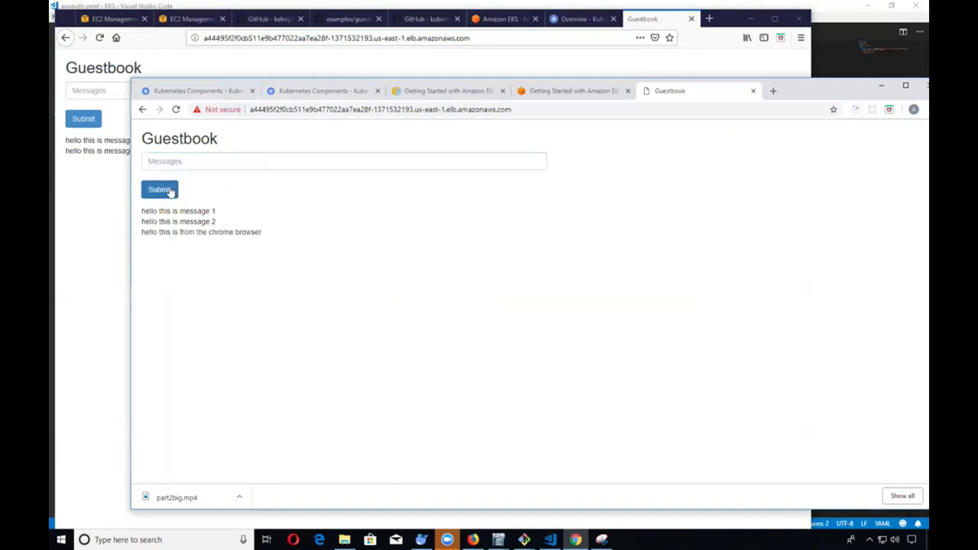
Step: Switch back to Firefox and reload the guestbook page to check for the message submitted from Chrome
left_click(81, 216)
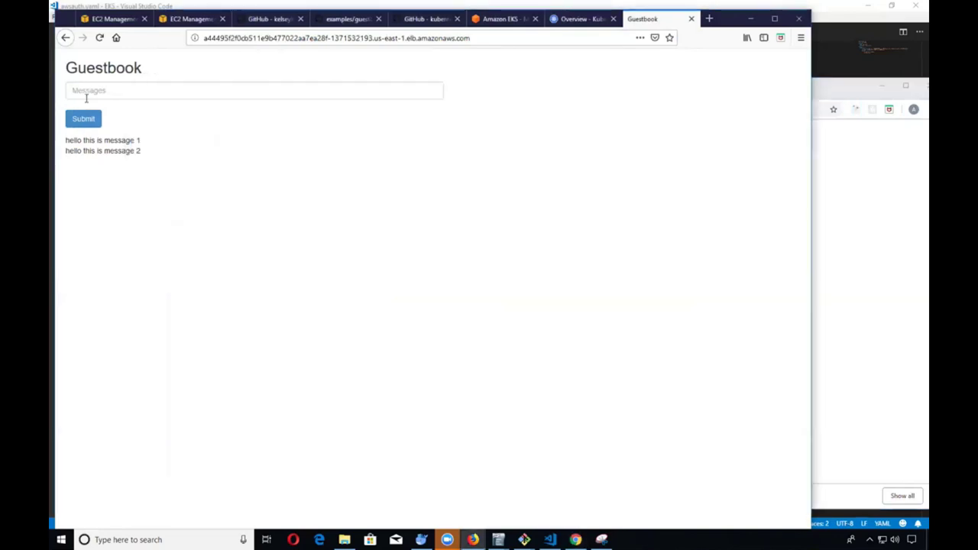
left_click(100, 37)
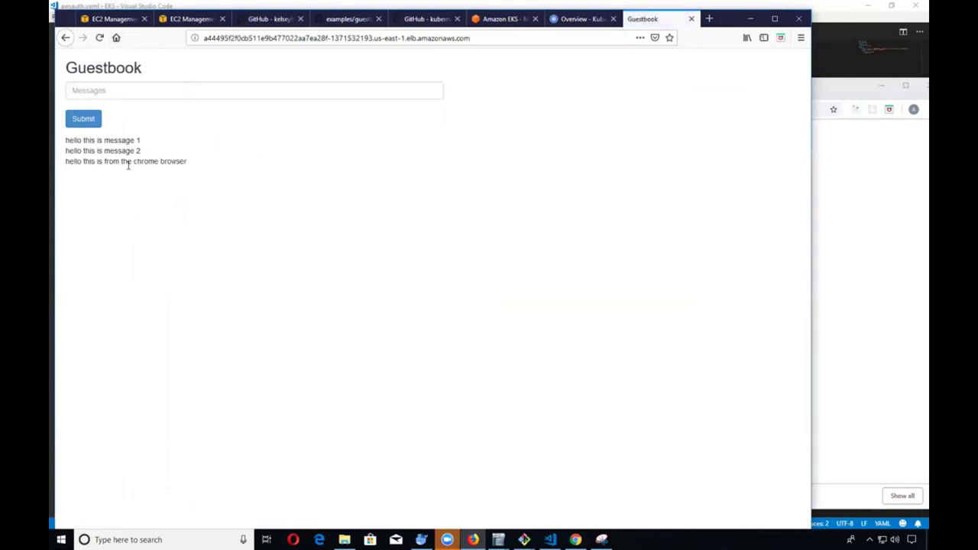
left_click_drag(97, 161, 134, 162)
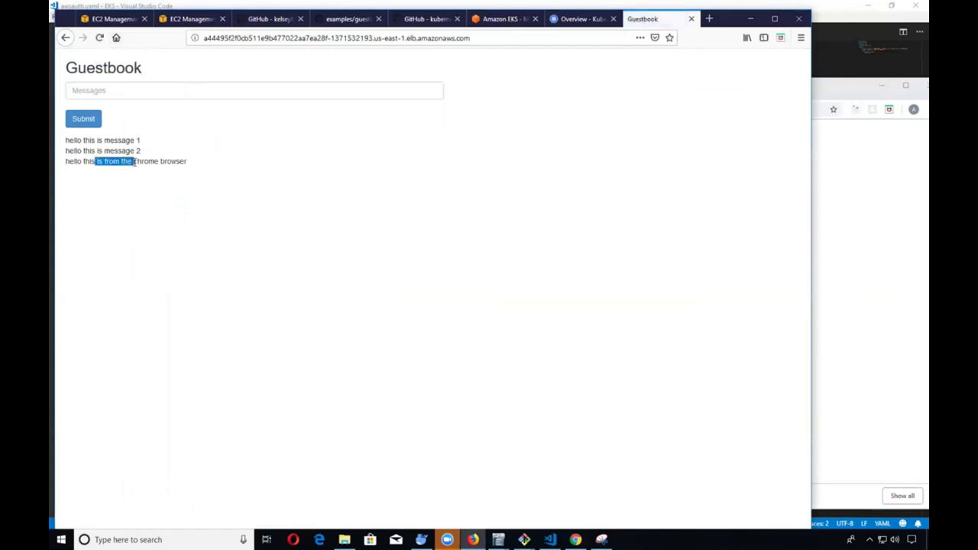
Step: Return to the Kubernetes dashboard overview and review the pods and the frontend replica set's pod count
left_click(883, 306)
left_click(68, 348)
left_click(563, 19)
scroll(540, 282, "up", 3)
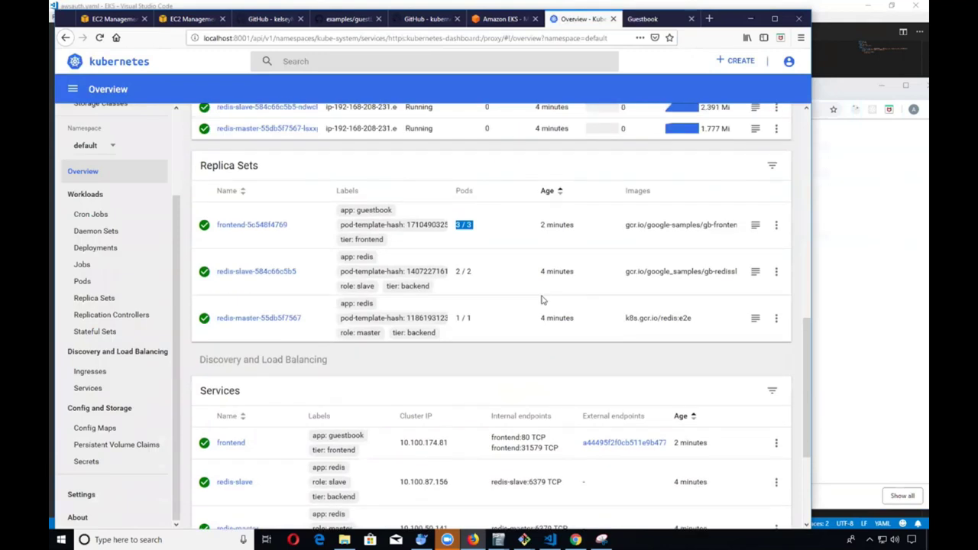
scroll(540, 300, "up", 3)
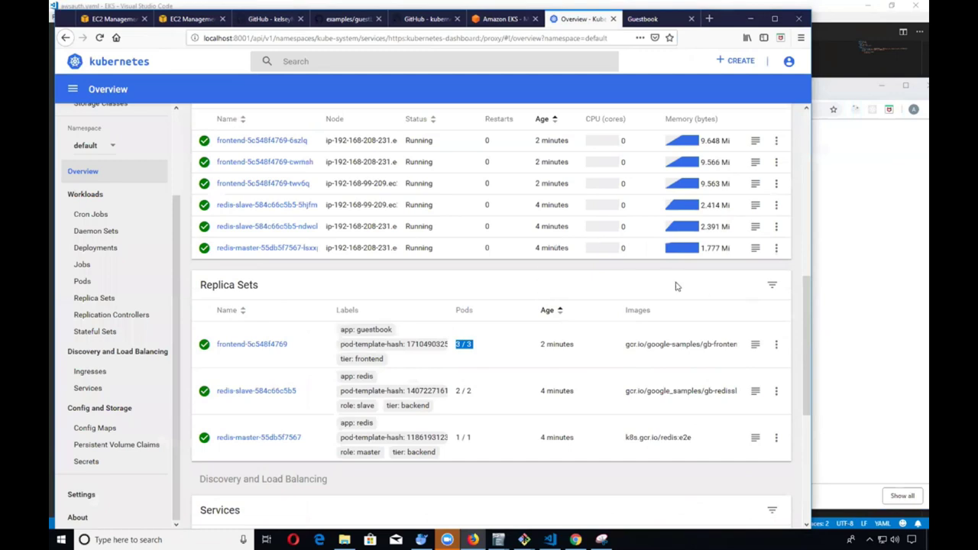
left_click(481, 358)
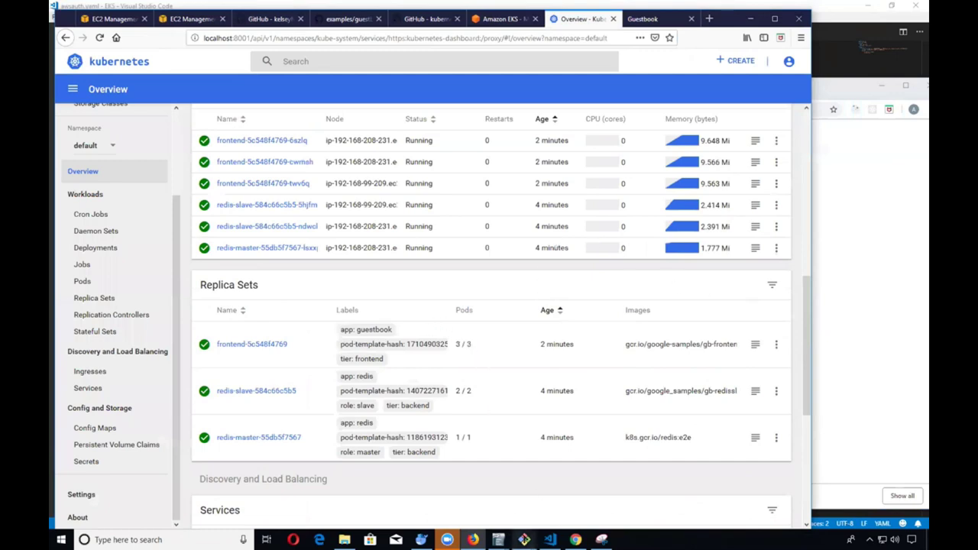
Step: Switch to the guestbook-app terminal and run kubectl get pods to check the frontend pods
mouse_move(524, 539)
left_click(489, 497)
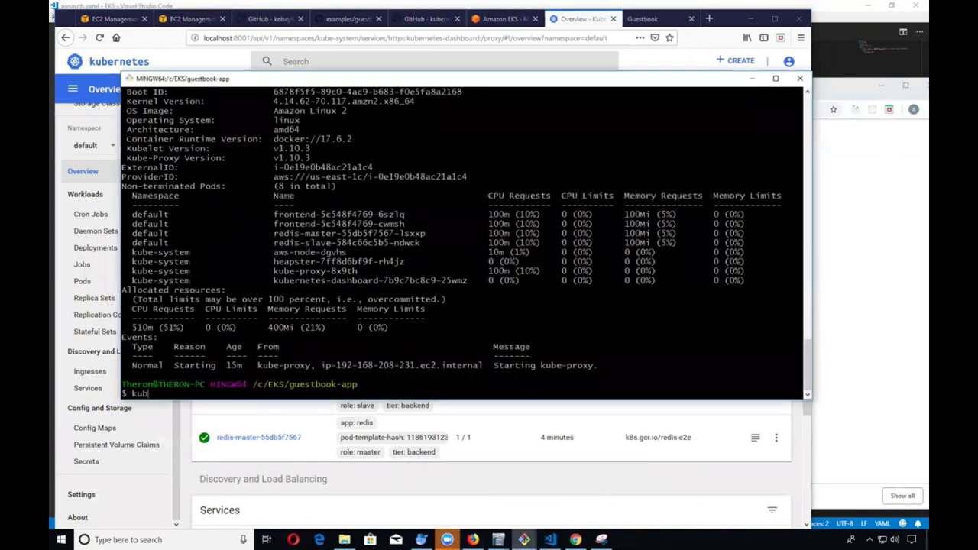
type("kubectl get pods")
key("Return")
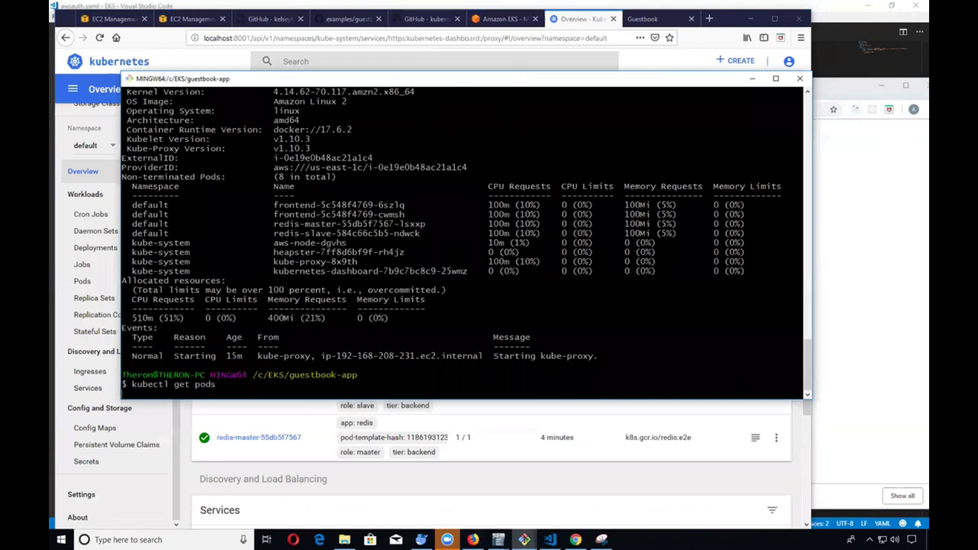
key("Return")
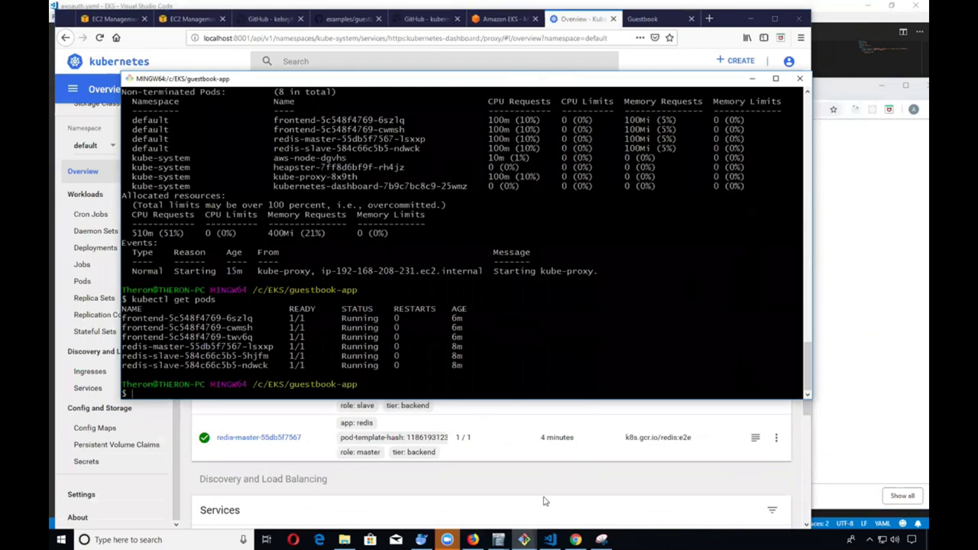
left_click_drag(158, 318, 208, 328)
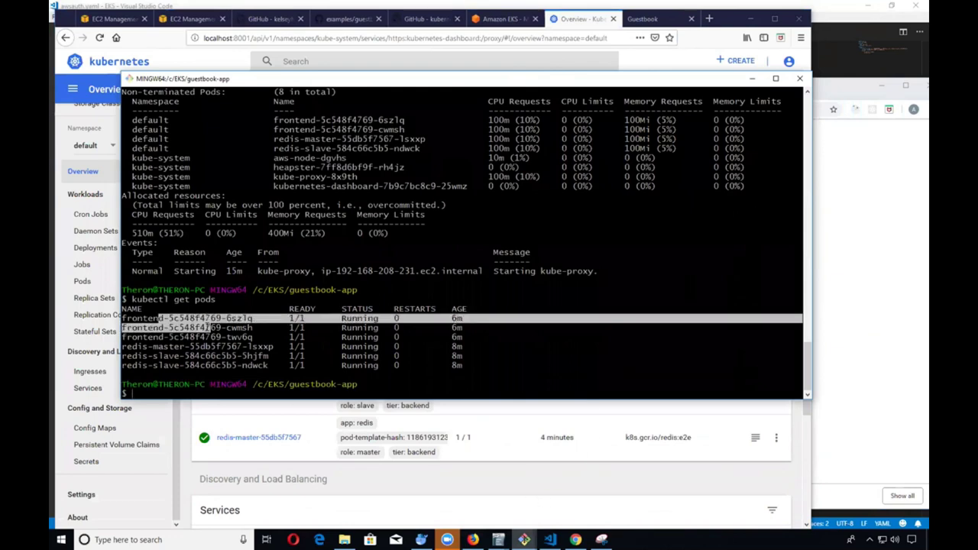
Step: Try to scale the frontend replica set to 5 pods in the Kubernetes dashboard and check the pods list
left_click(463, 481)
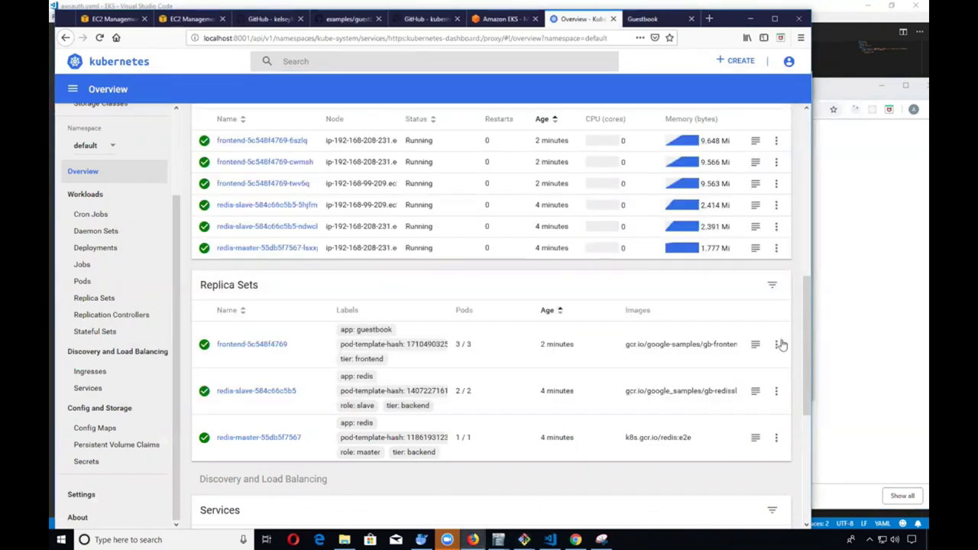
left_click(778, 347)
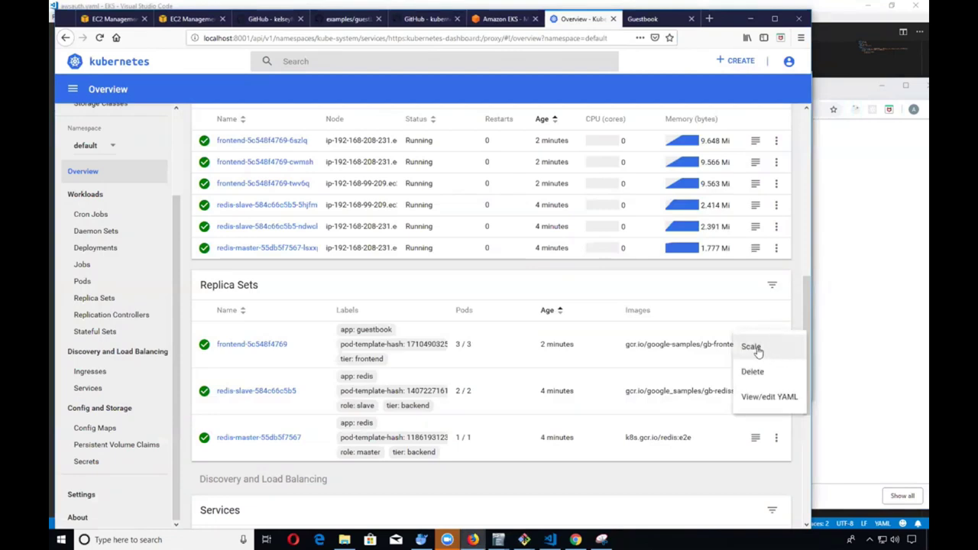
left_click(751, 347)
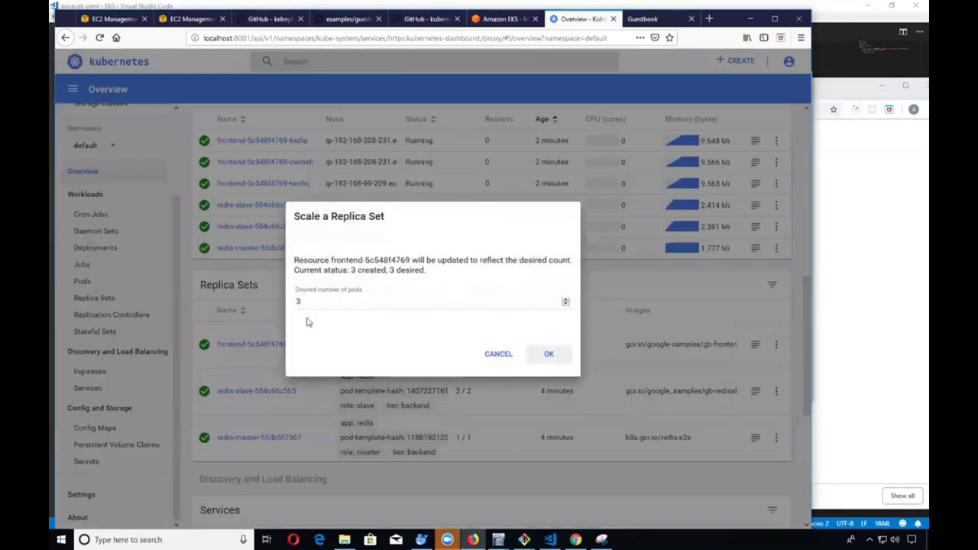
left_click_drag(352, 307, 288, 303)
type("5")
left_click(543, 355)
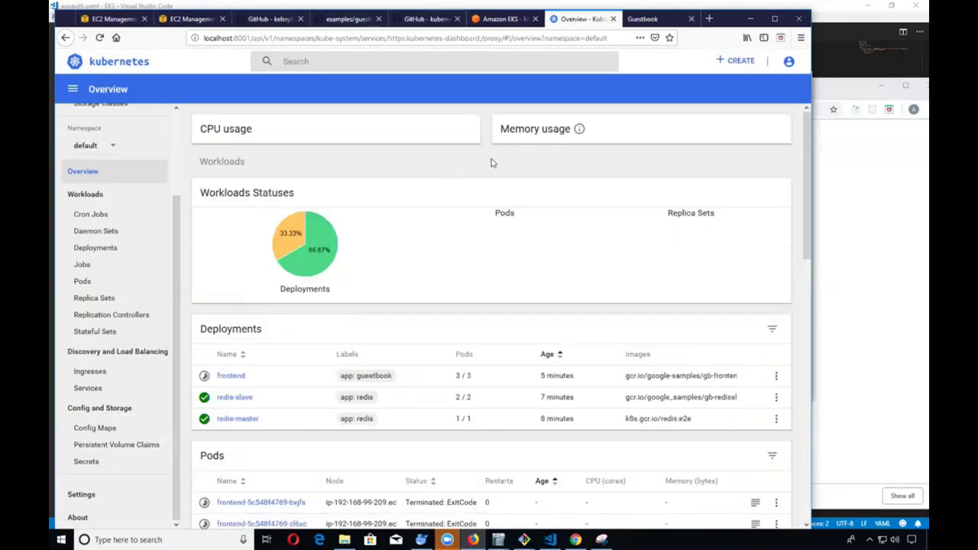
scroll(489, 291, "down", 5)
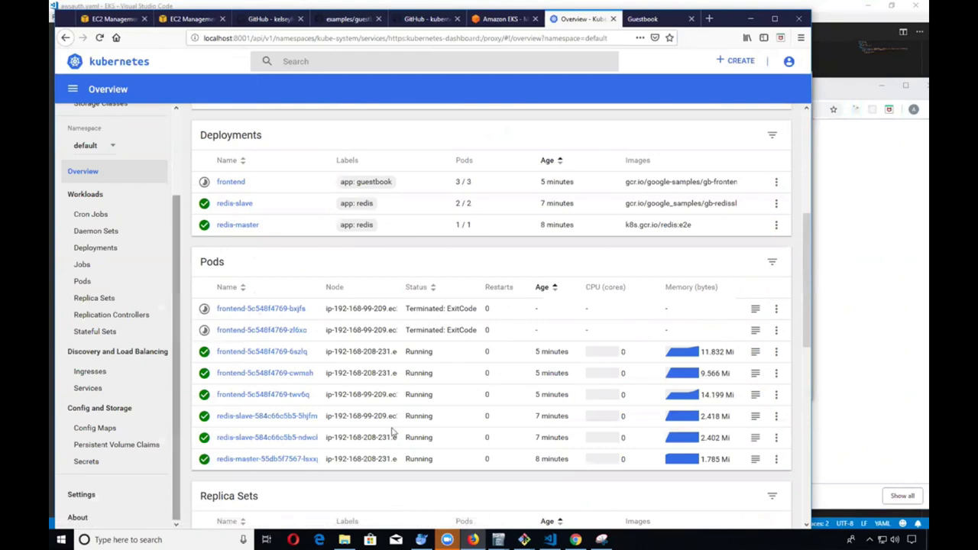
Step: Rerun kubectl get pods twice in the guestbook-app terminal to check for additional frontend pods
mouse_move(524, 540)
left_click(466, 488)
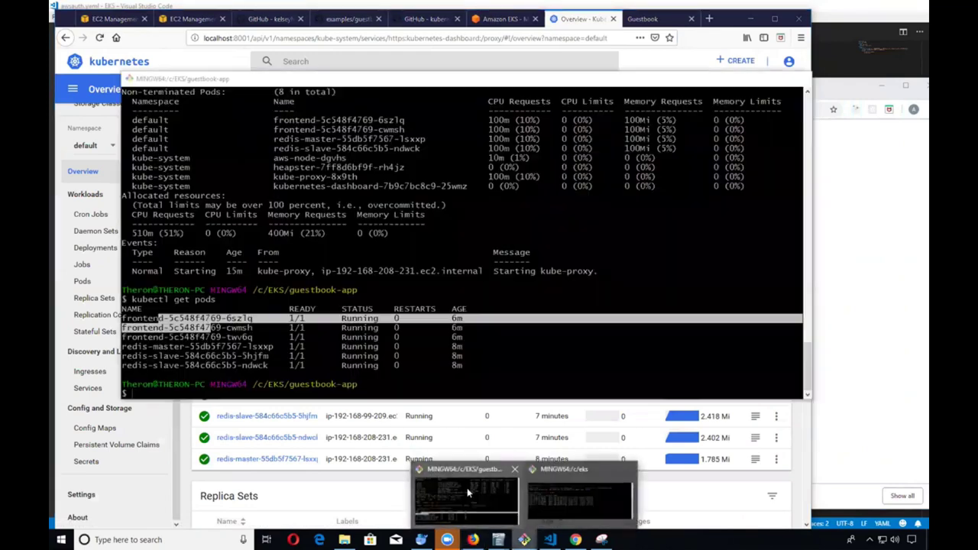
key("Up")
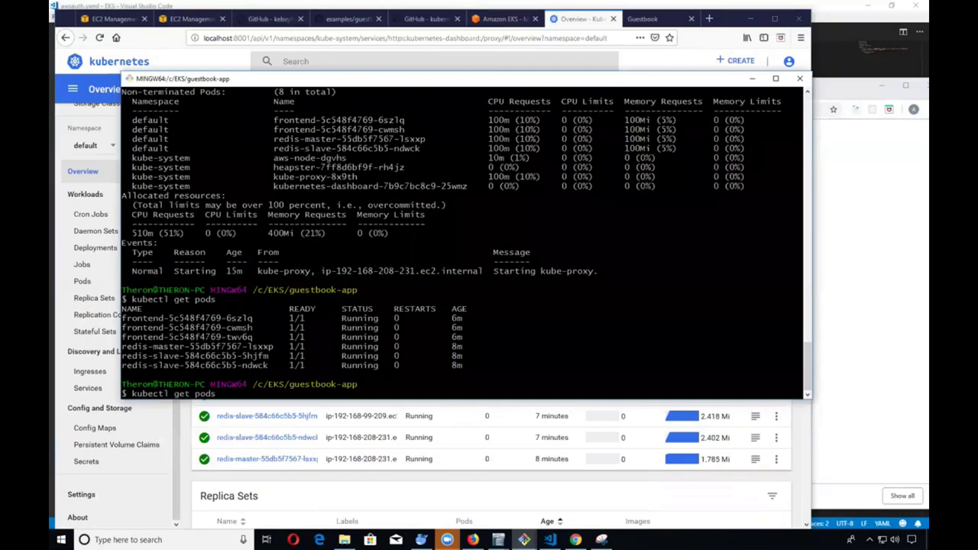
key("Return")
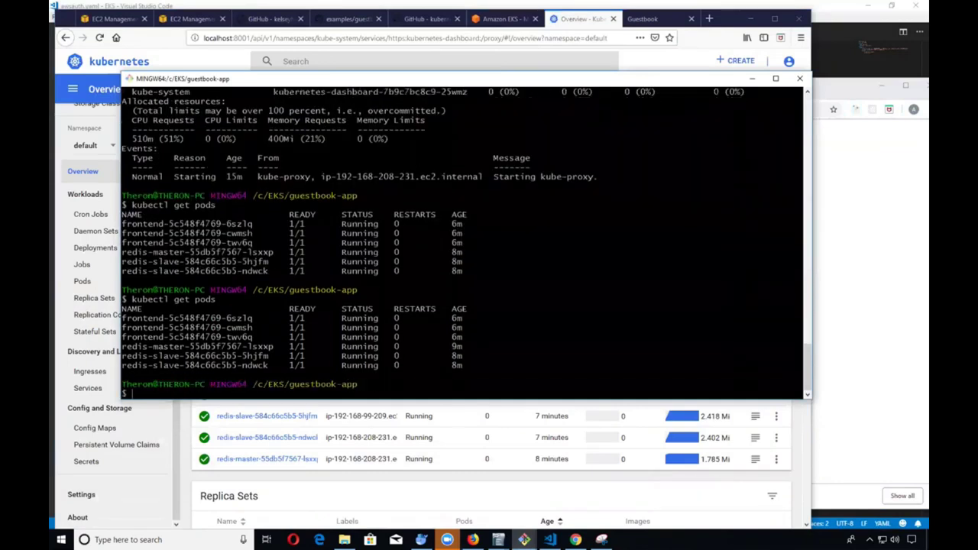
key("Up")
key("Return")
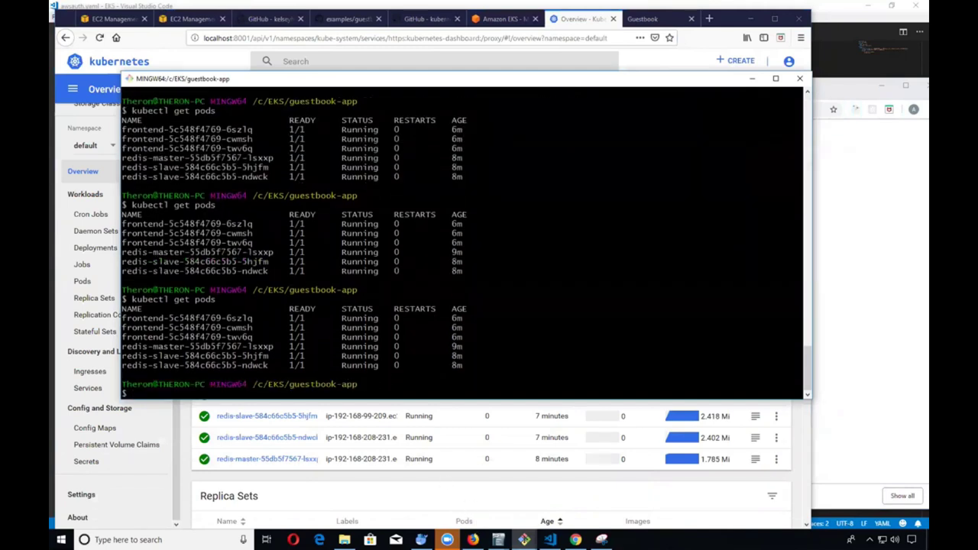
Step: Scale the frontend deployment to 4 pods in the Kubernetes dashboard and check its pods and replica set
left_click(515, 496)
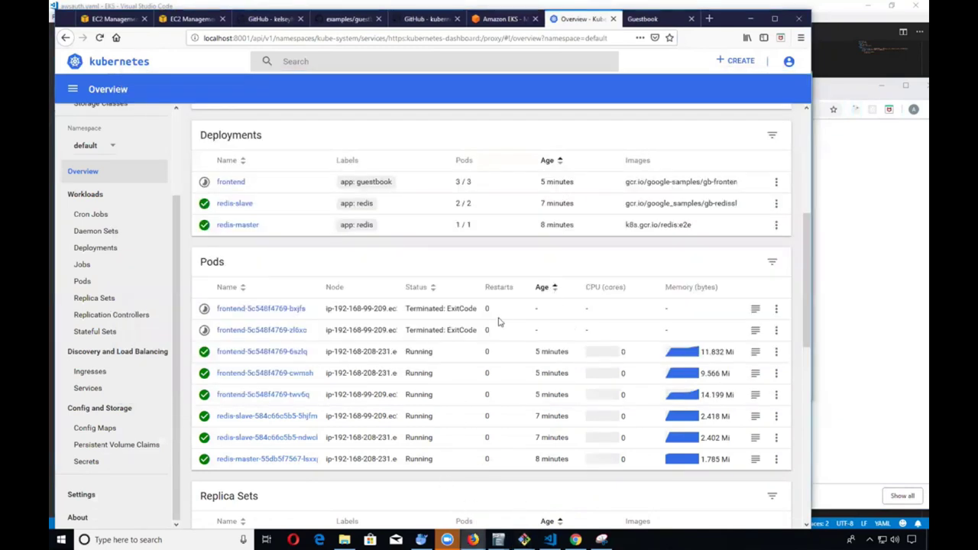
left_click(777, 309)
left_click(544, 281)
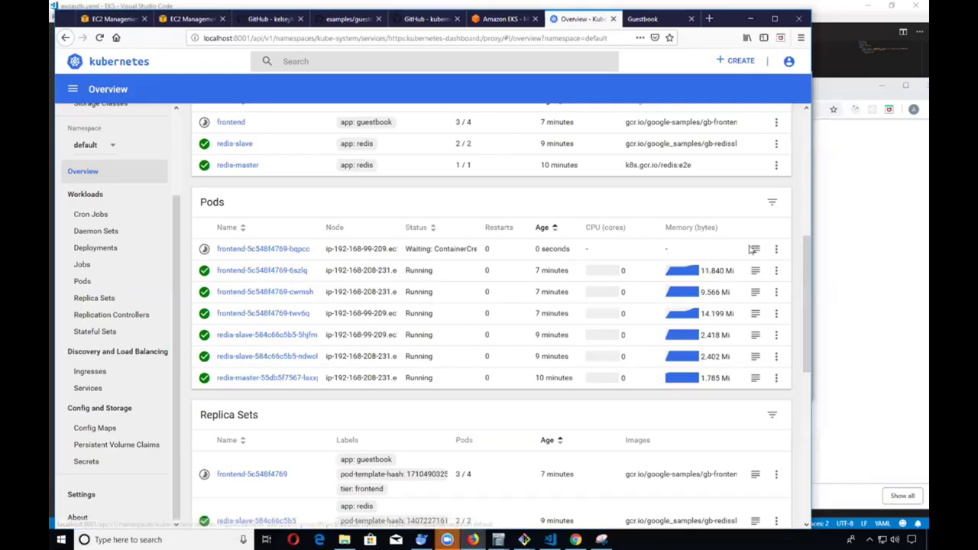
scroll(432, 332, "down", 3)
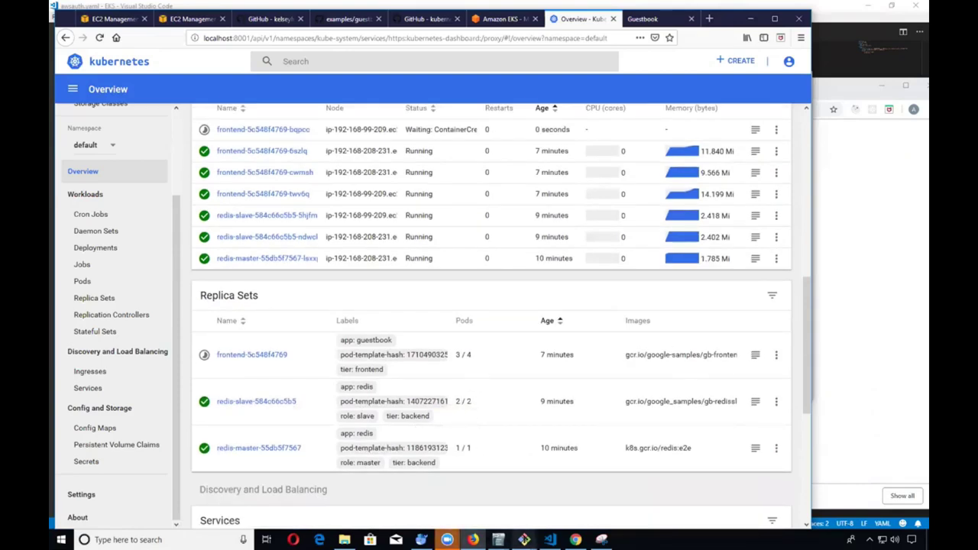
Step: List the pods with kubectl get pods in the guestbook-app terminal and examine the frontend entries after scaling the deployment
mouse_move(524, 539)
left_click(493, 497)
left_click_drag(463, 233, 491, 234)
left_click(491, 235)
key("Up")
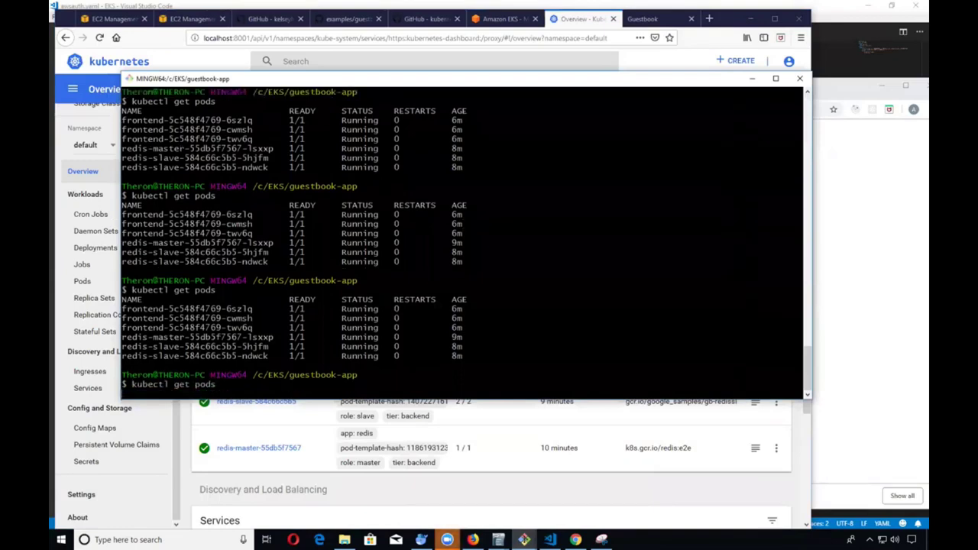
key("Return")
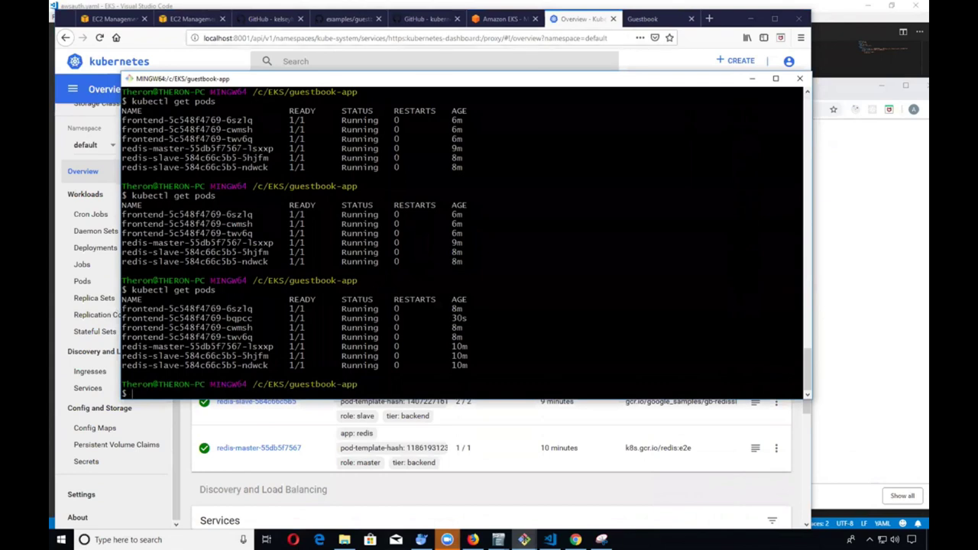
left_click_drag(122, 309, 254, 336)
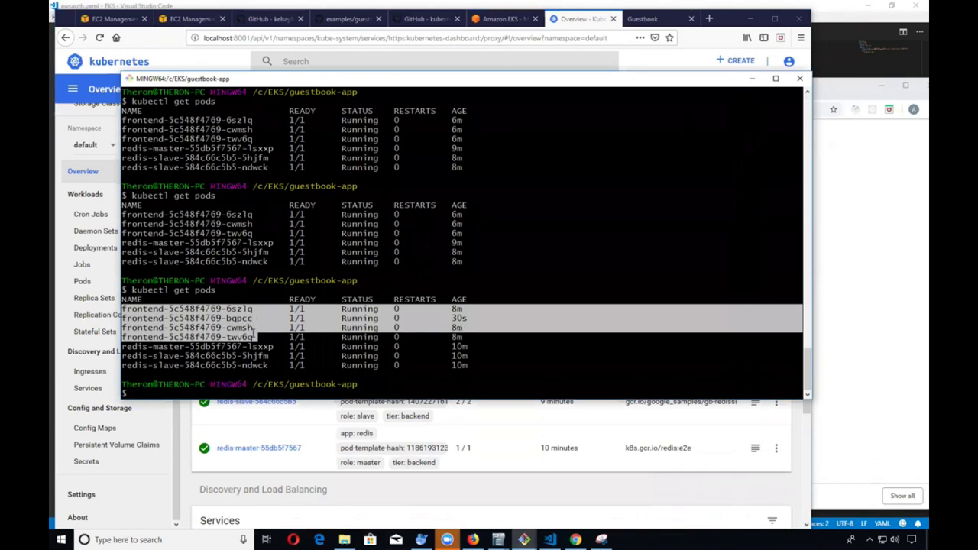
left_click(202, 321)
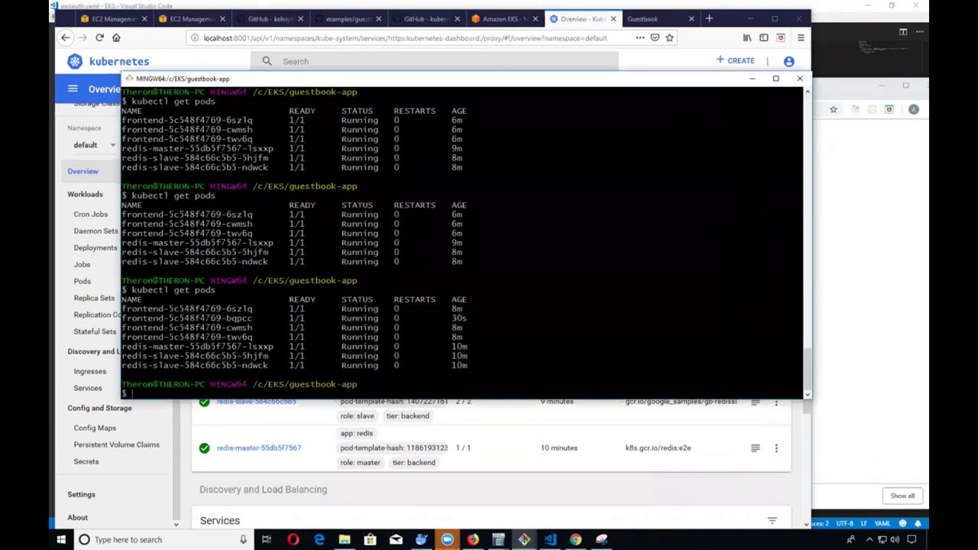
Step: Reload the Kubernetes dashboard overview and review the status of the deployments, pods and replica sets
left_click(460, 503)
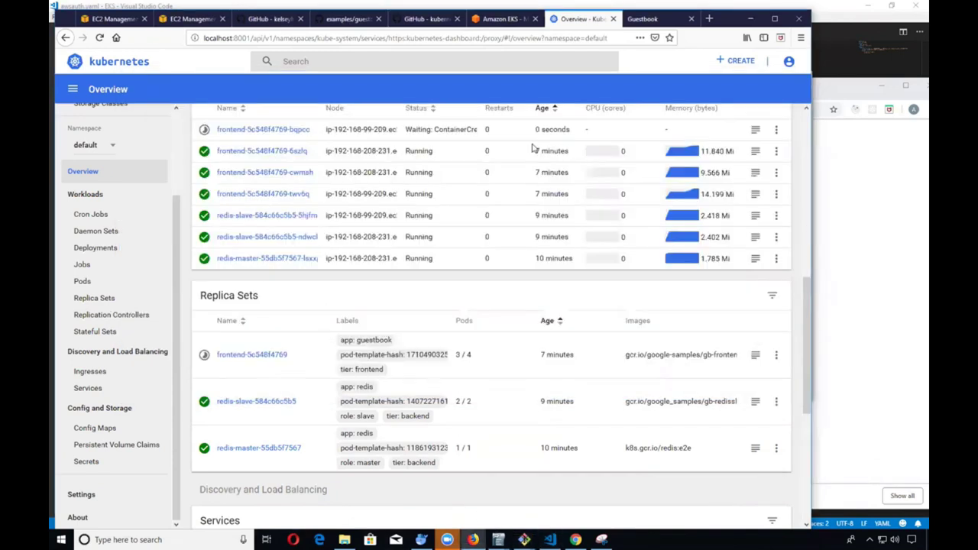
left_click(99, 37)
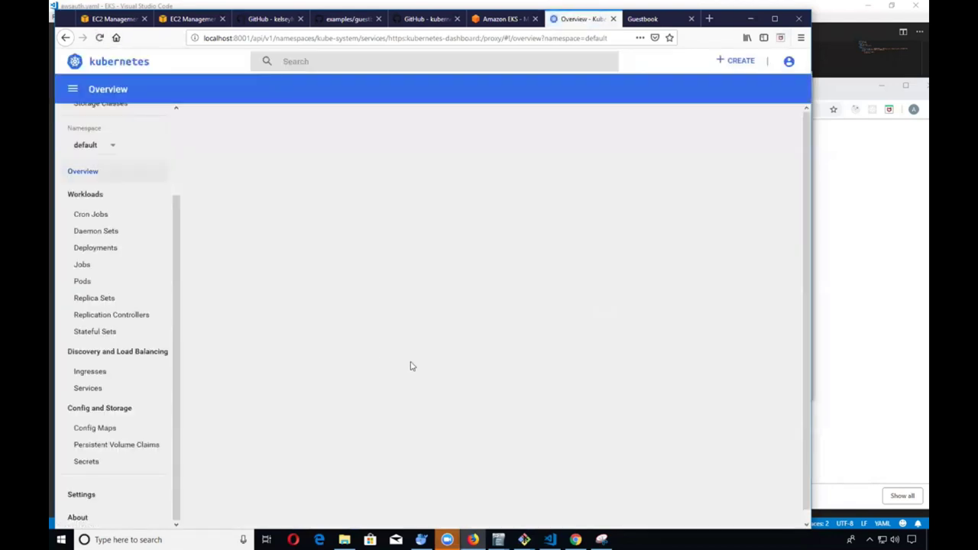
scroll(504, 440, "down", 5)
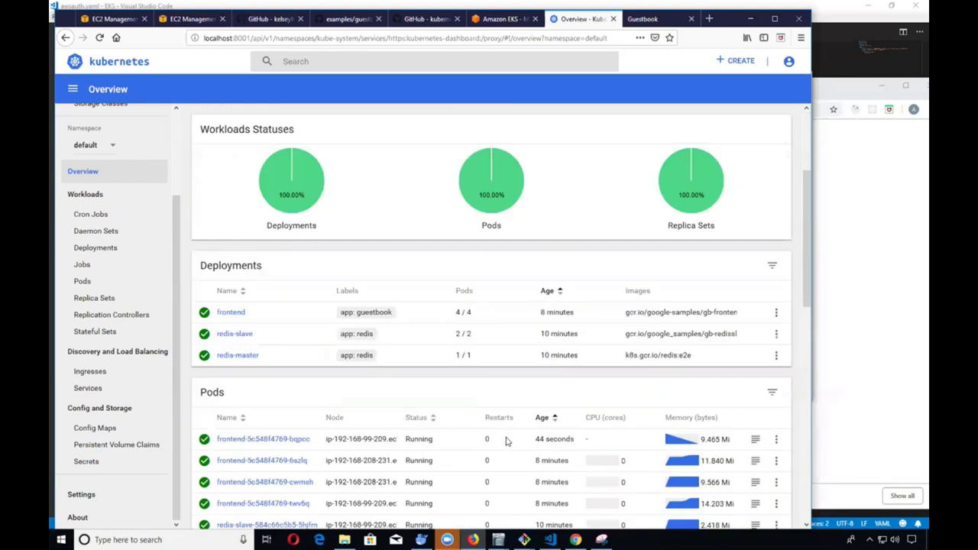
scroll(504, 440, "down", 3)
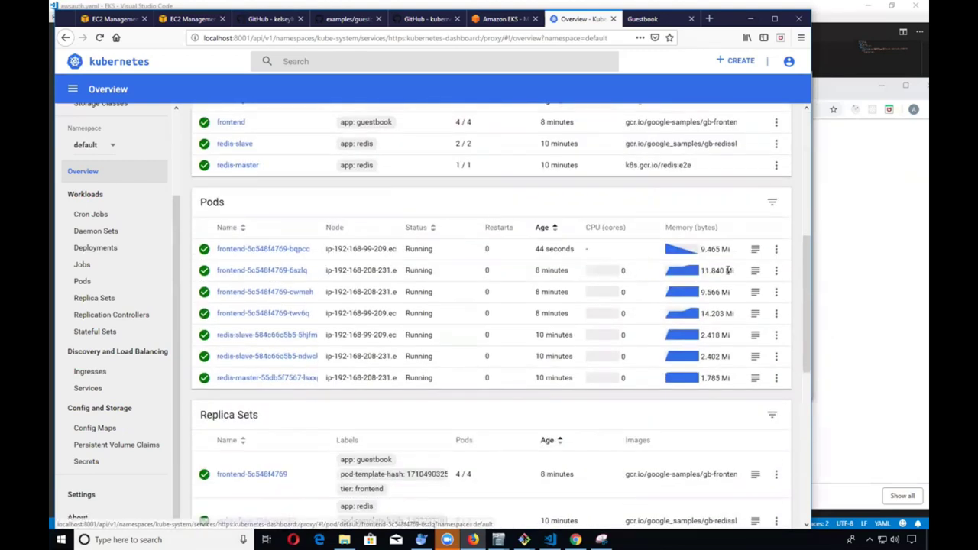
Step: View the definition of the pod frontend-5c548f4769-twv6q, read through its metadata, spec and status, and close it without updating
left_click(776, 250)
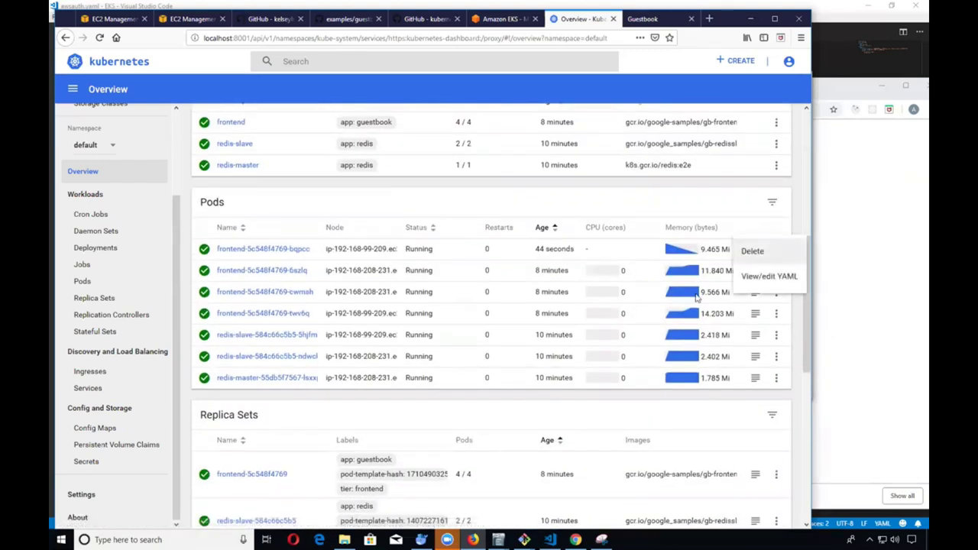
left_click(777, 314)
left_click(777, 314)
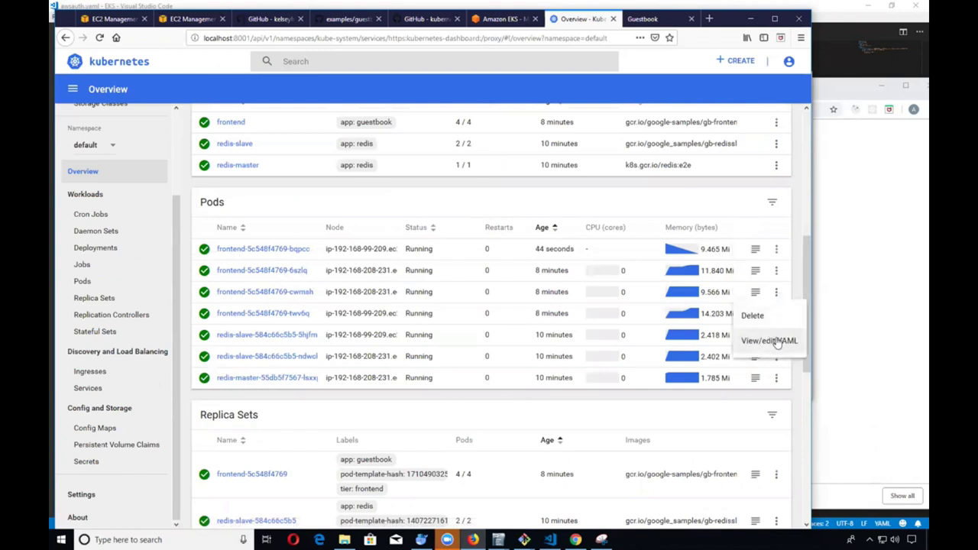
left_click(777, 343)
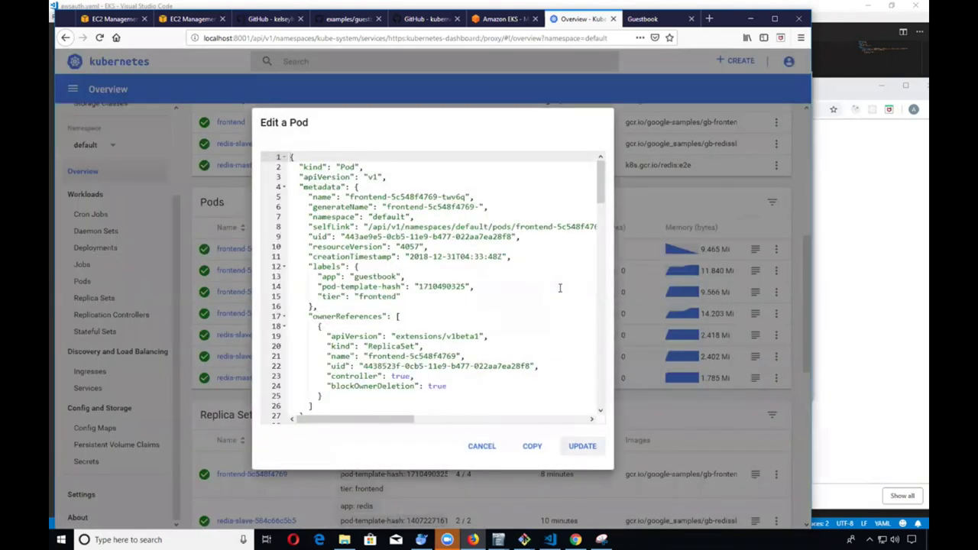
scroll(501, 301, "down", 3)
scroll(499, 304, "up", 3)
scroll(388, 289, "down", 15)
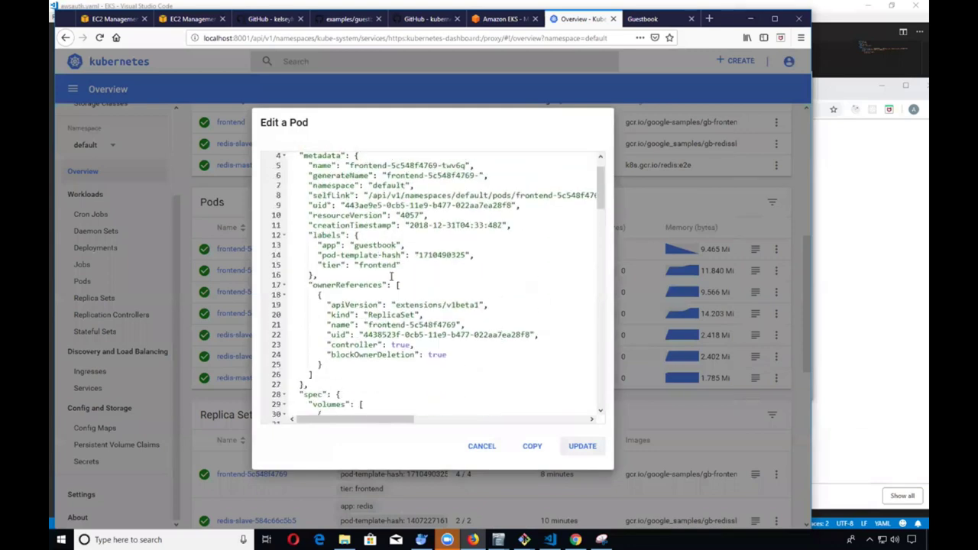
scroll(391, 277, "down", 8)
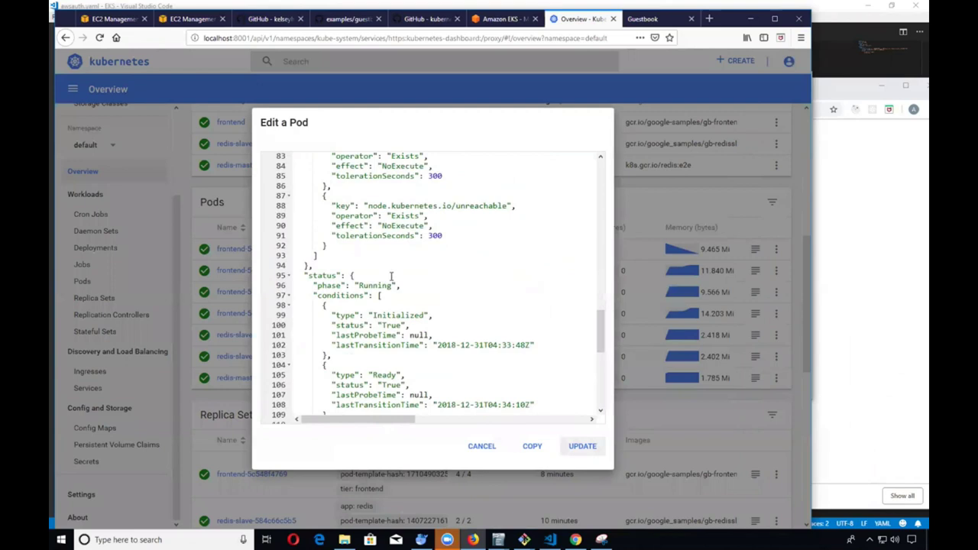
left_click(482, 446)
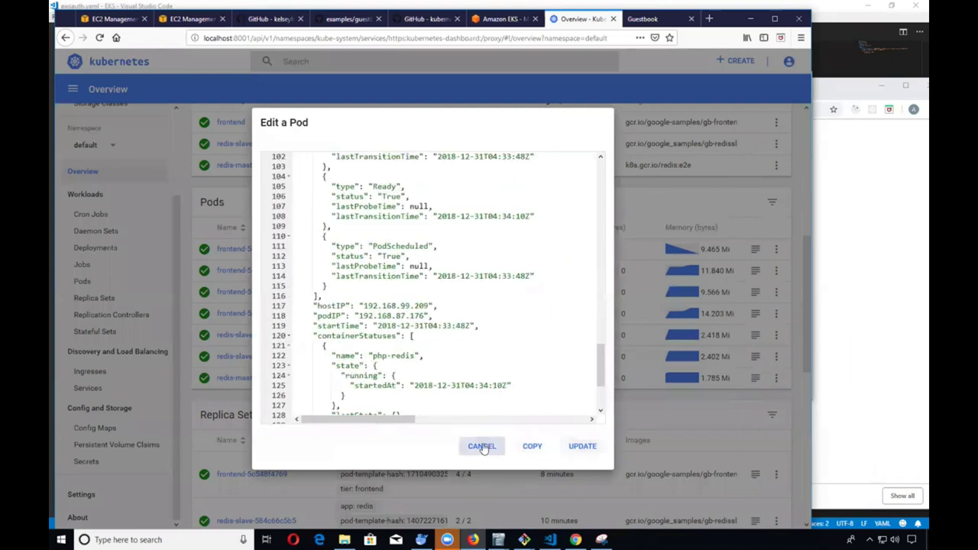
scroll(448, 277, "up", 3)
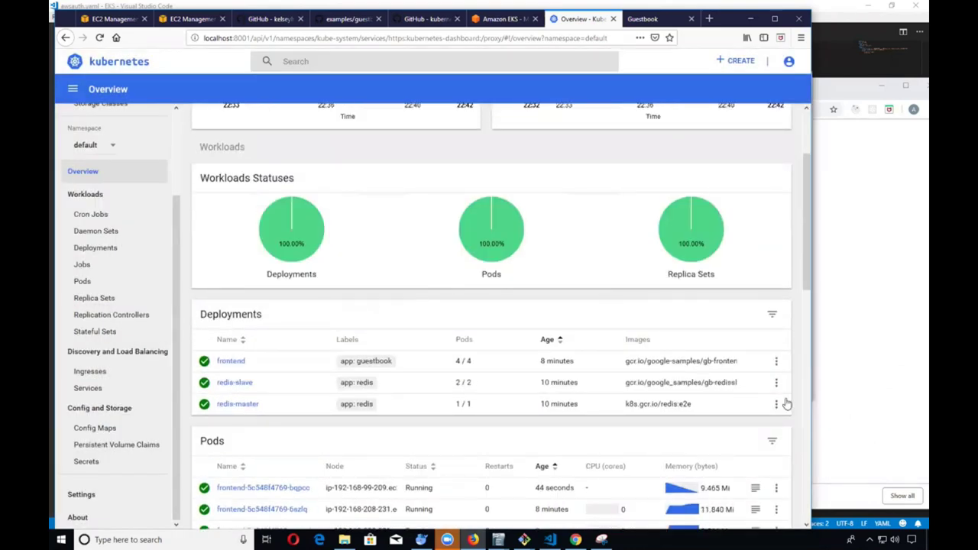
left_click(774, 362)
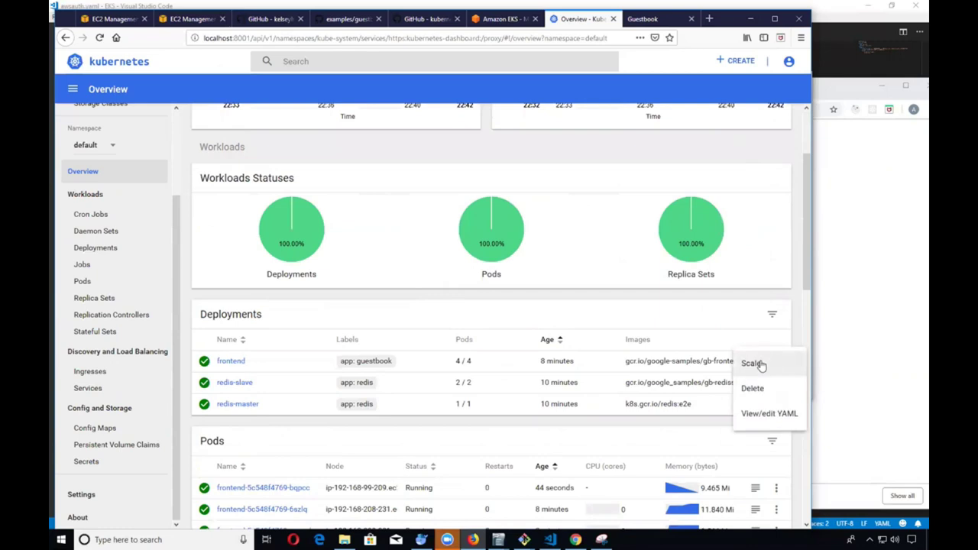
left_click(758, 362)
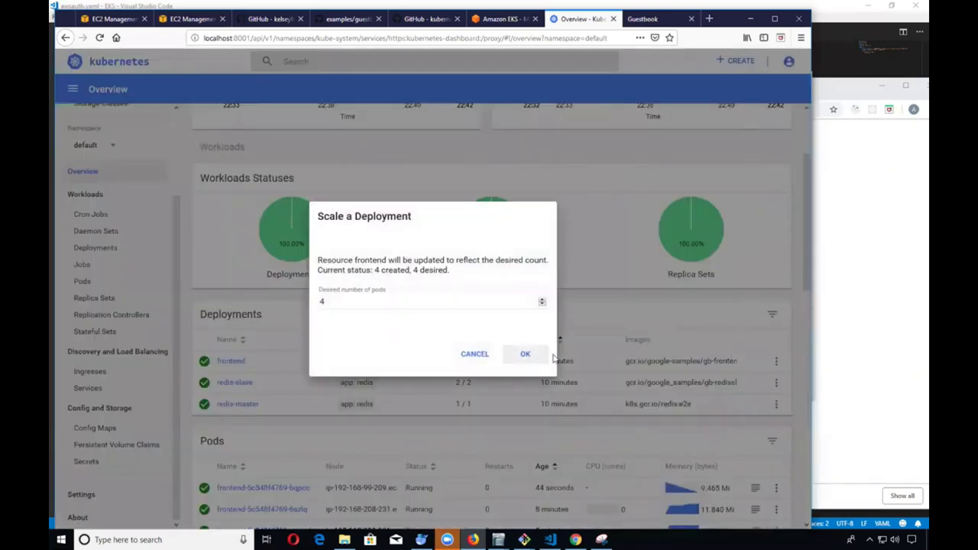
left_click(470, 354)
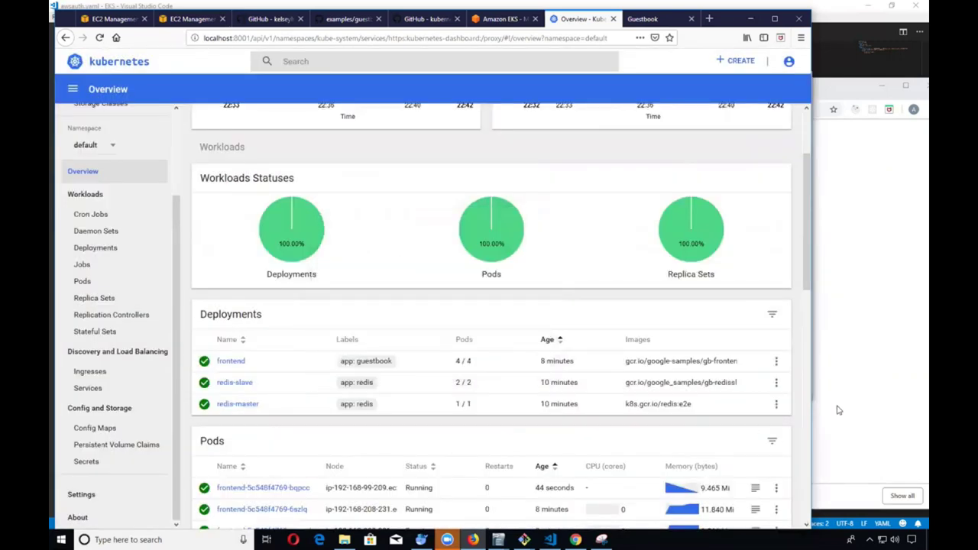
Step: View the YAML definition of the frontend deployment, locate its replicas setting under spec, and close it without updating
left_click(775, 361)
left_click(766, 415)
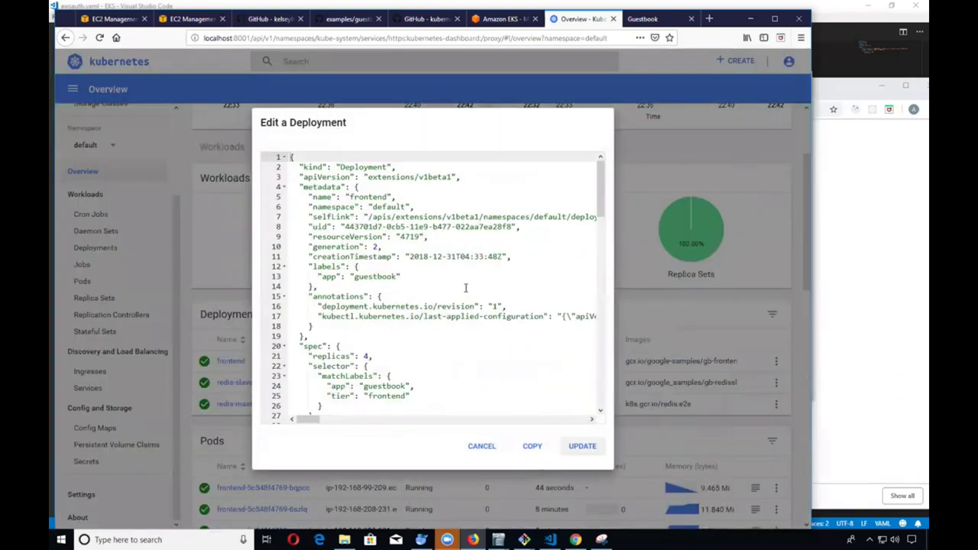
left_click_drag(309, 356, 370, 364)
left_click(364, 356)
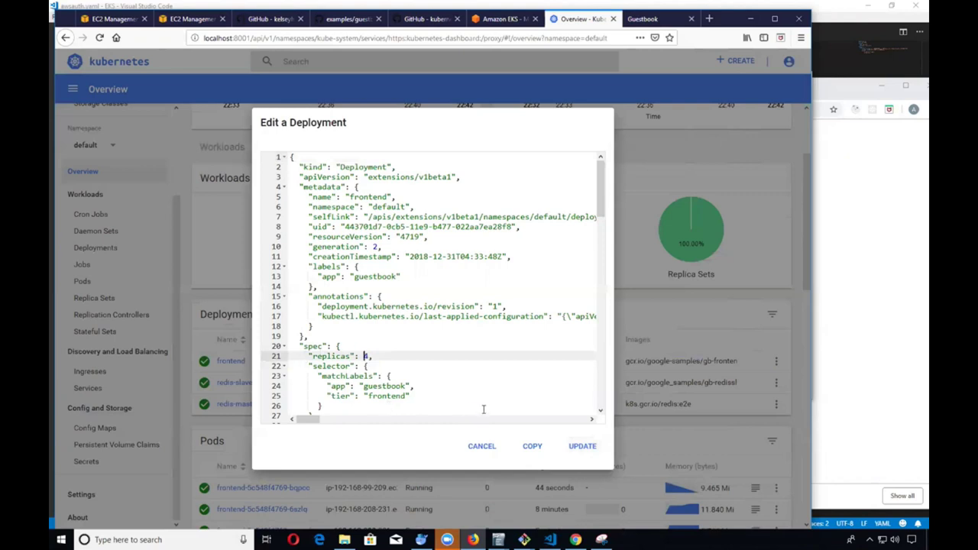
left_click(485, 447)
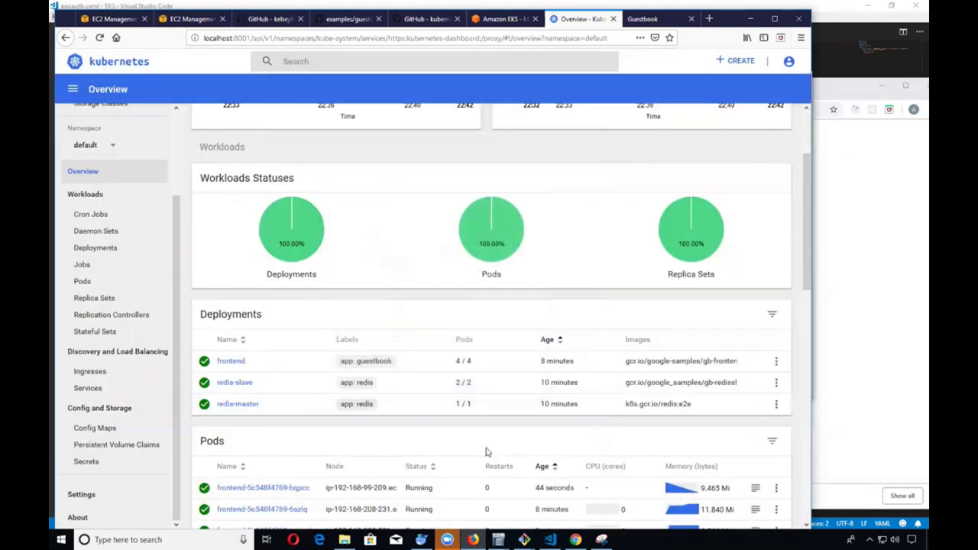
Step: Scale the frontend deployment to 3 pods and check its pod count in the deployments list
left_click(780, 368)
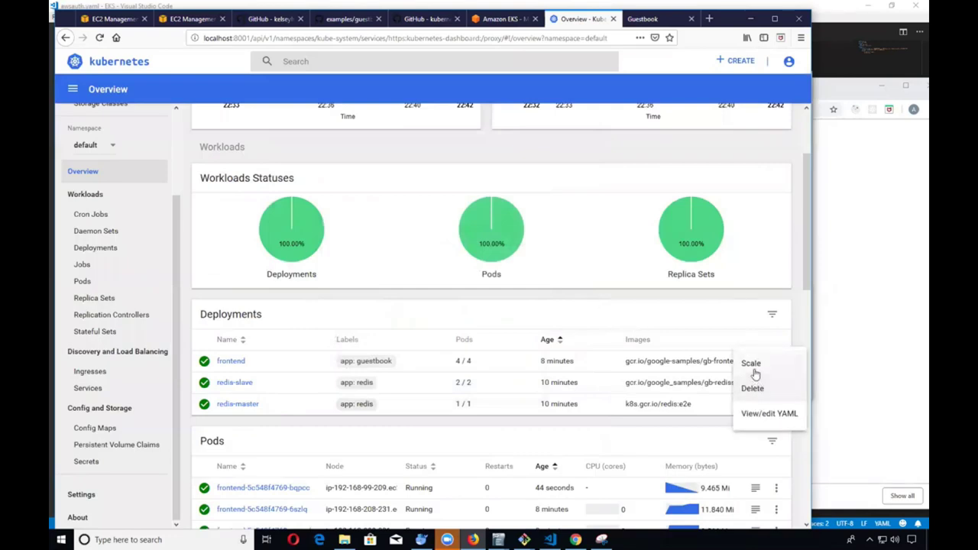
left_click(752, 364)
left_click_drag(339, 303, 310, 301)
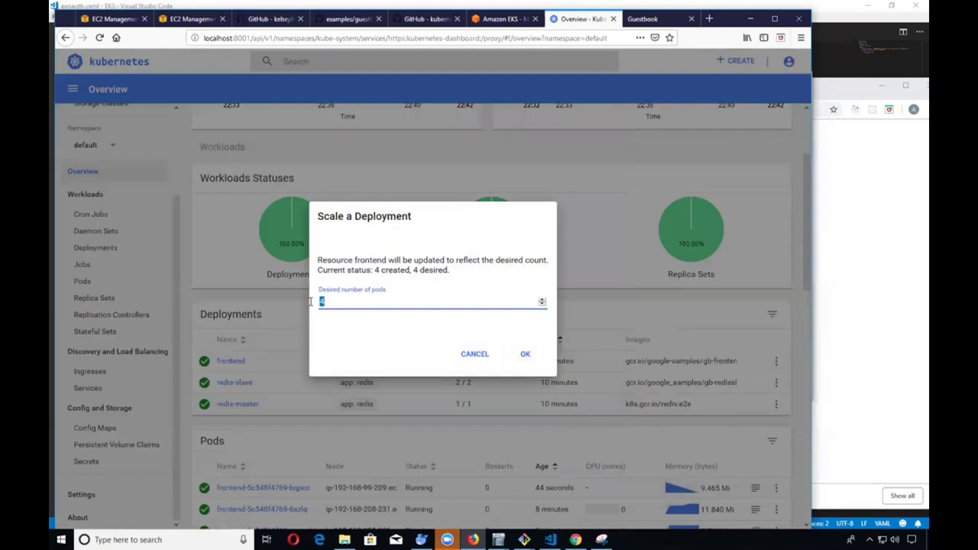
type("3")
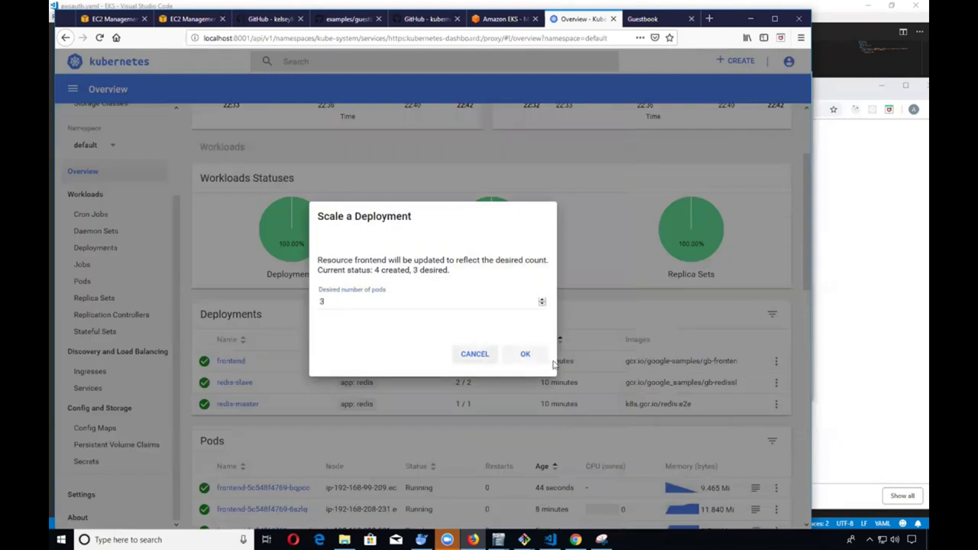
left_click(526, 355)
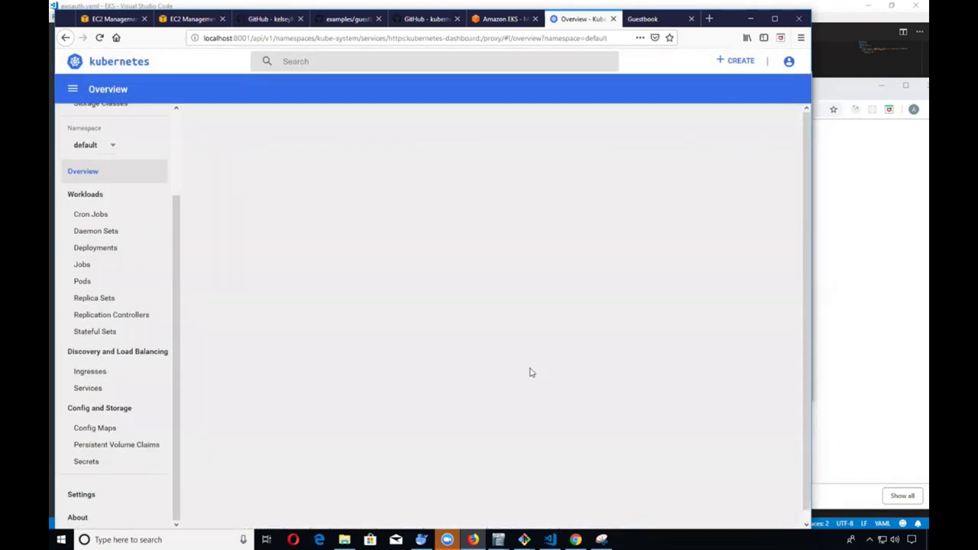
scroll(585, 463, "down", 4)
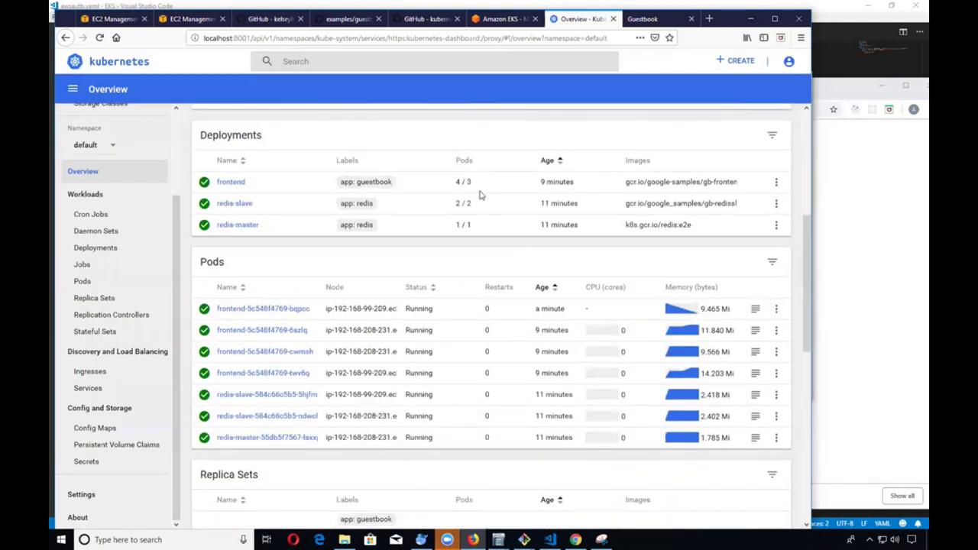
Step: Show the workload pods of the default namespace and examine the remaining frontend pods and the memory usage chart
left_click(776, 227)
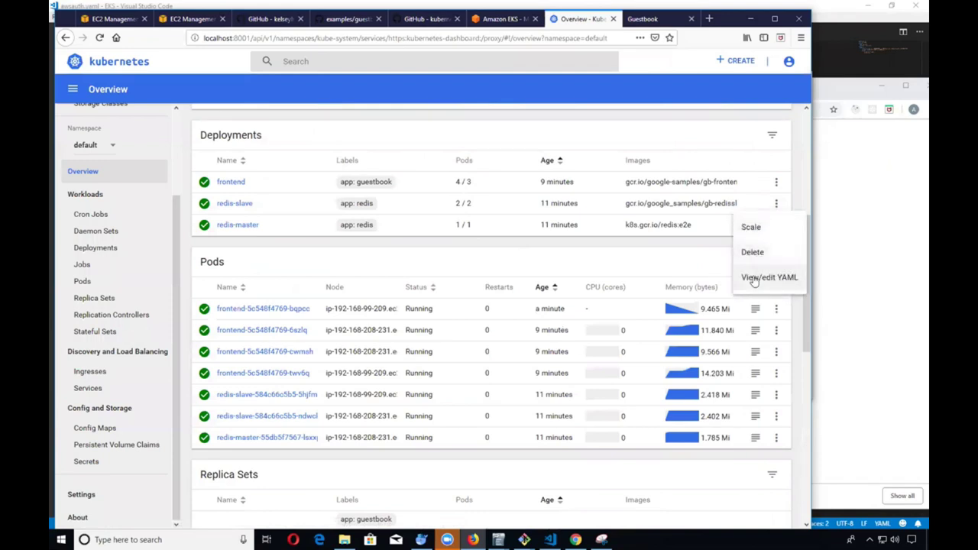
left_click(88, 337)
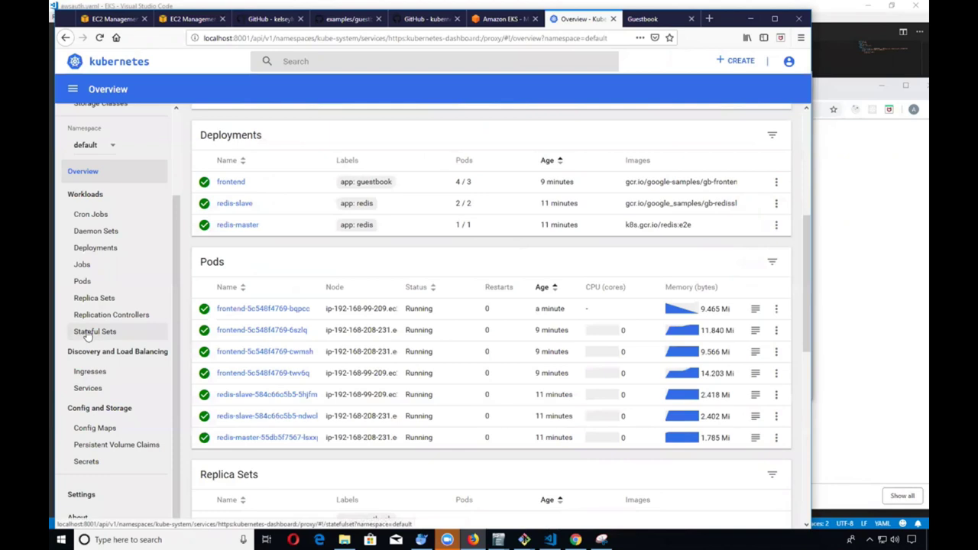
left_click(88, 296)
left_click(82, 281)
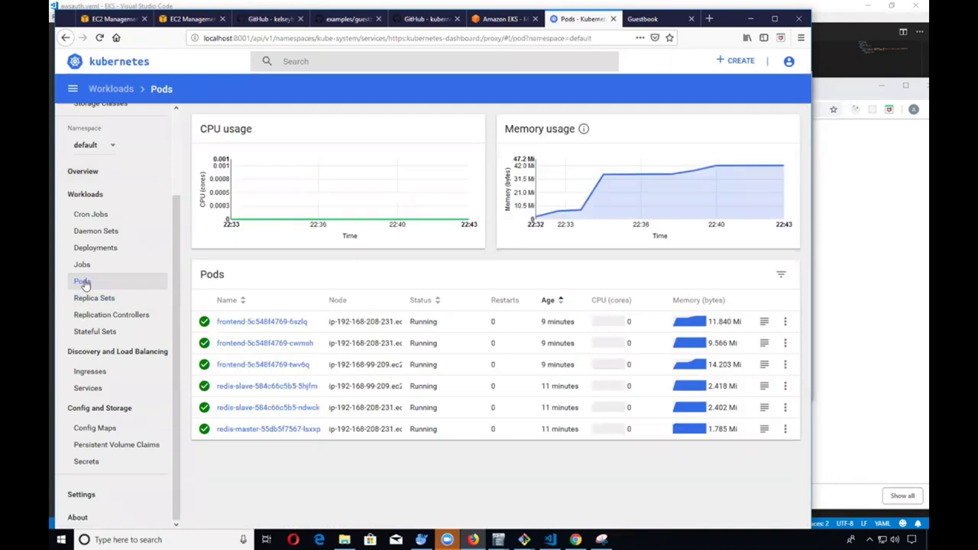
scroll(87, 275, "up", 3)
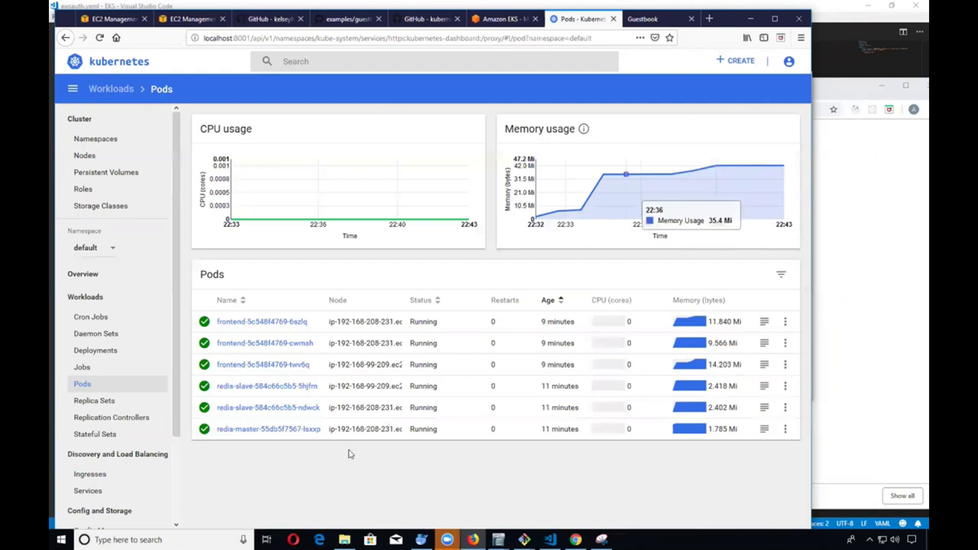
left_click(80, 388)
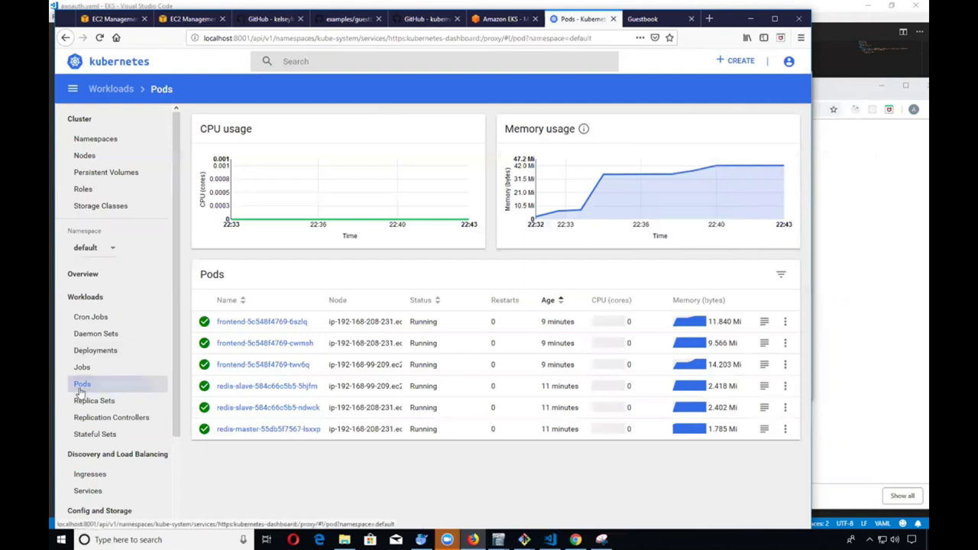
left_click(82, 386)
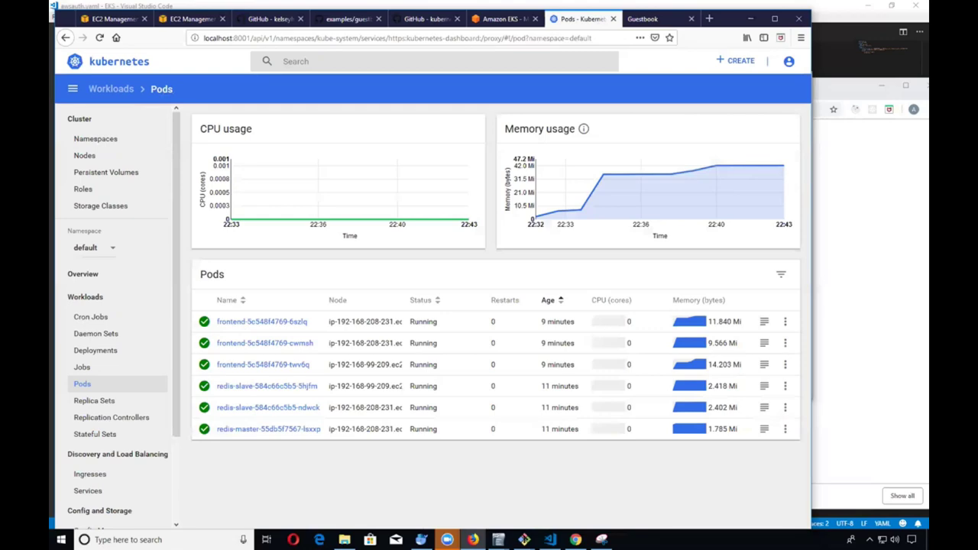
mouse_move(573, 208)
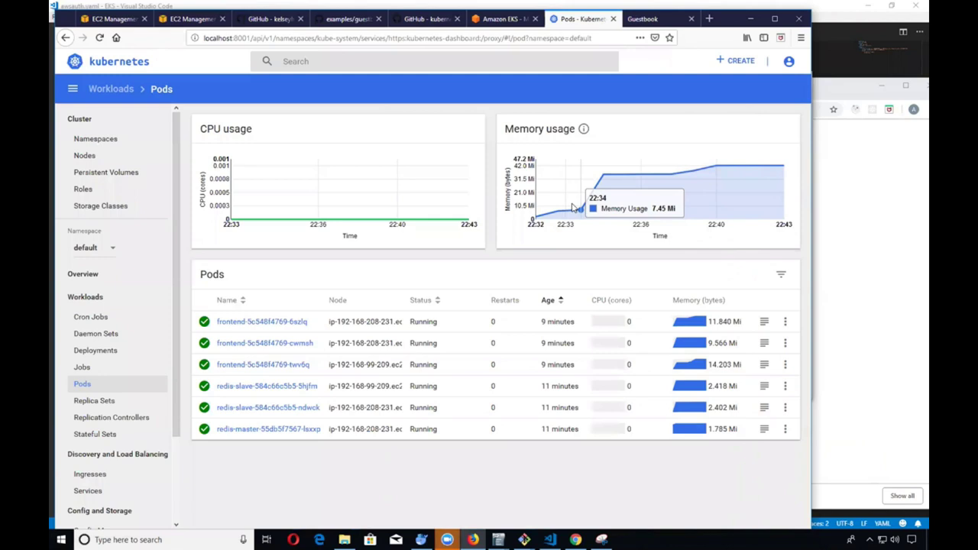
Step: Look over the overview and benefits on the Amazon EKS product page, and bring up the guestbook example repository on GitHub
left_click(479, 18)
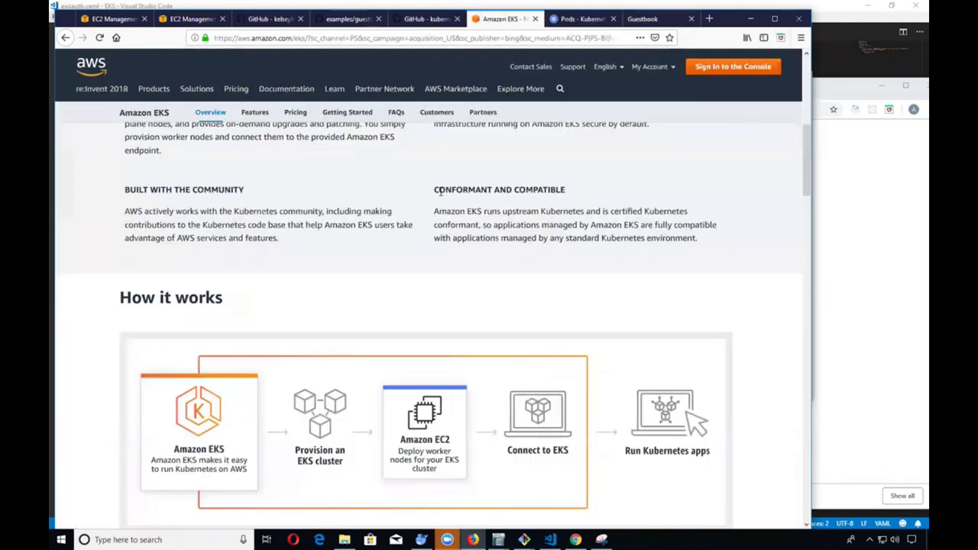
scroll(440, 191, "up", 1)
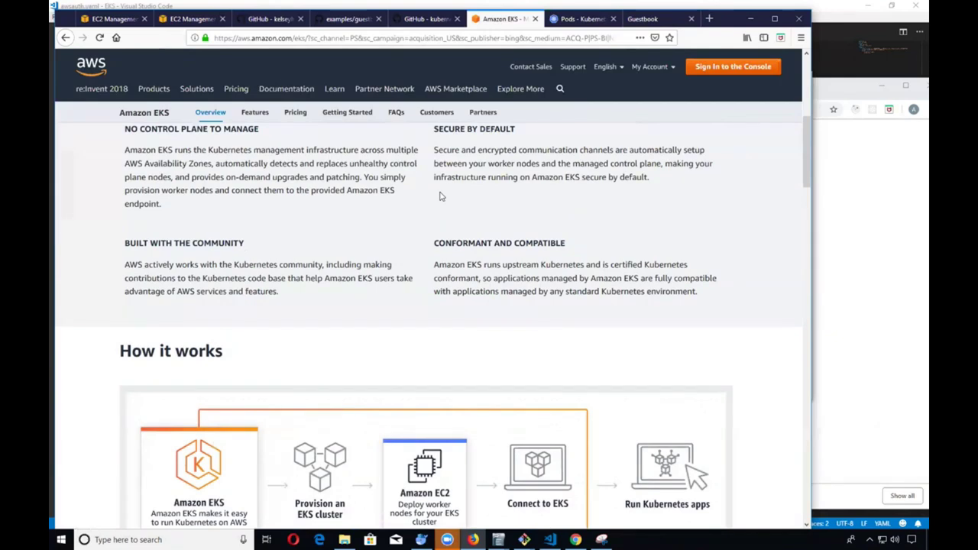
scroll(439, 196, "up", 7)
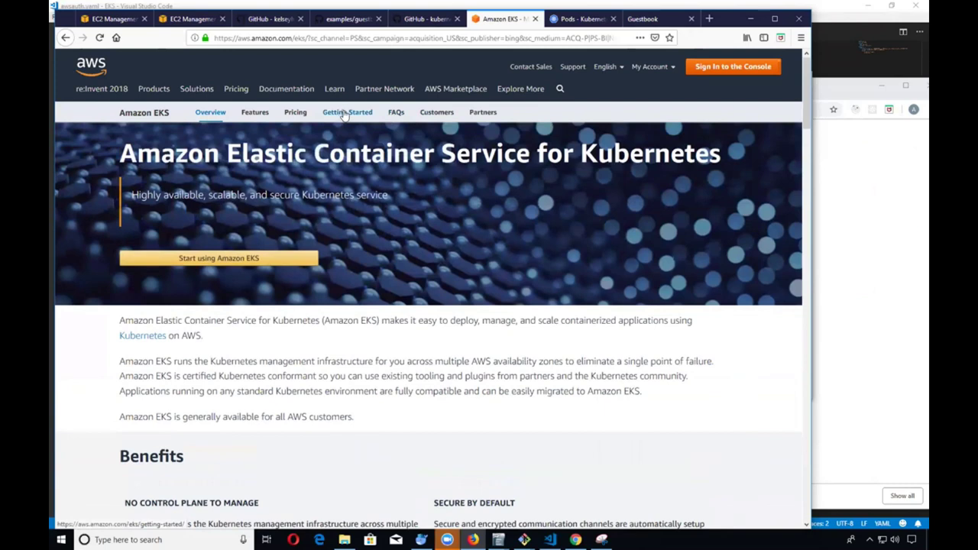
scroll(372, 210, "down", 4)
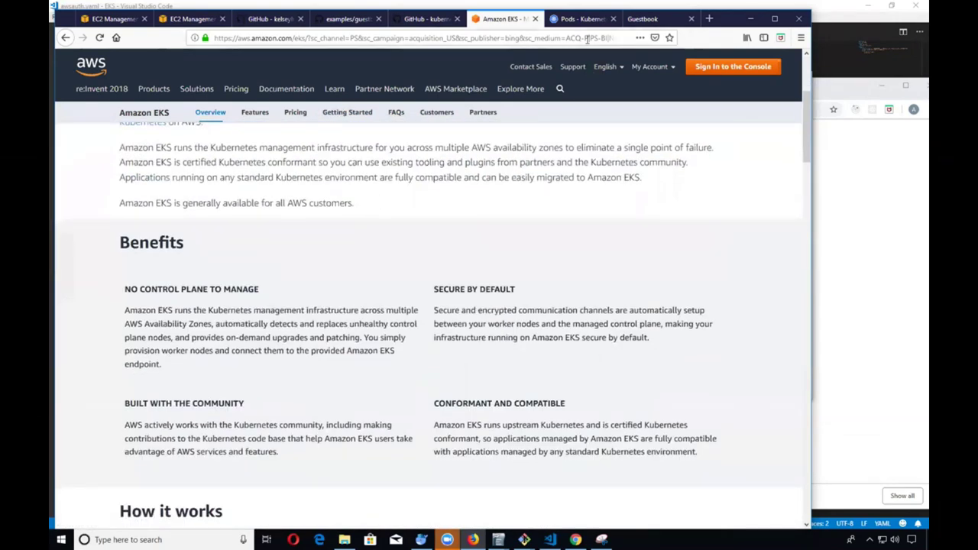
left_click(326, 22)
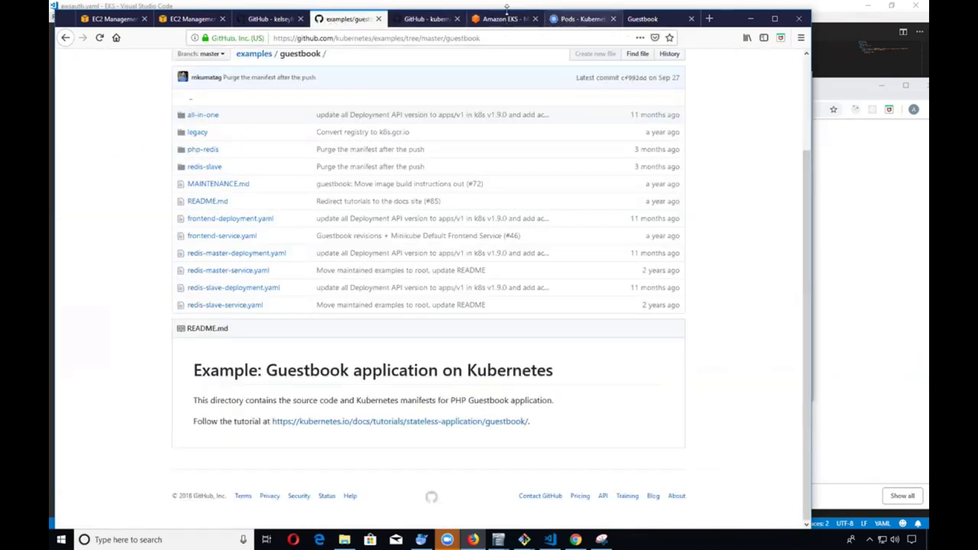
Step: Review the EC2 dashboard resources and the CloudFormation stacks in the AWS Management Console, and return to the console home
left_click(121, 21)
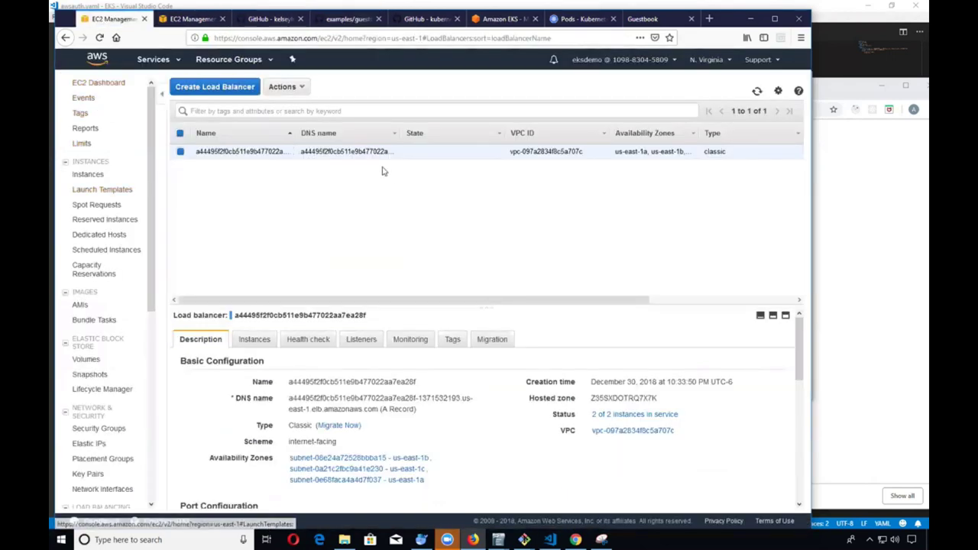
left_click(97, 58)
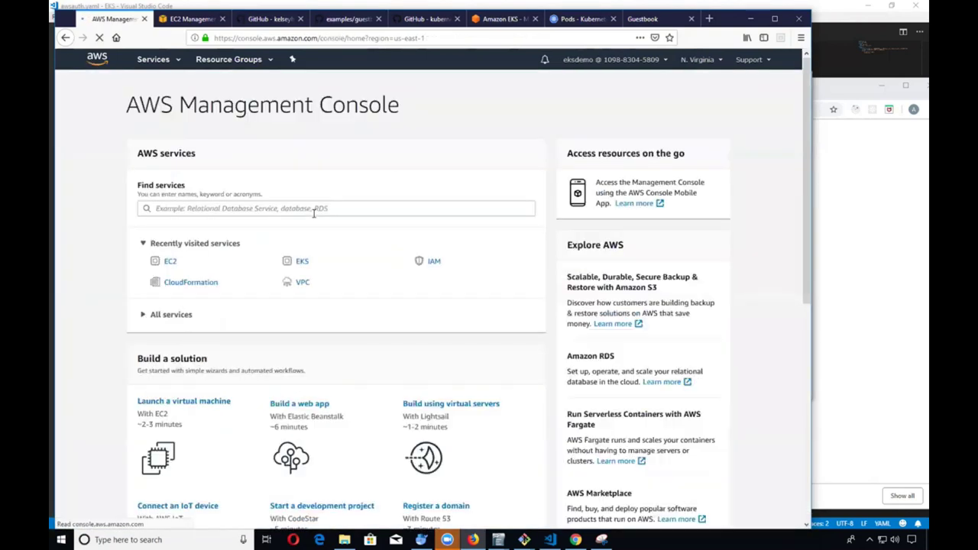
left_click(171, 262)
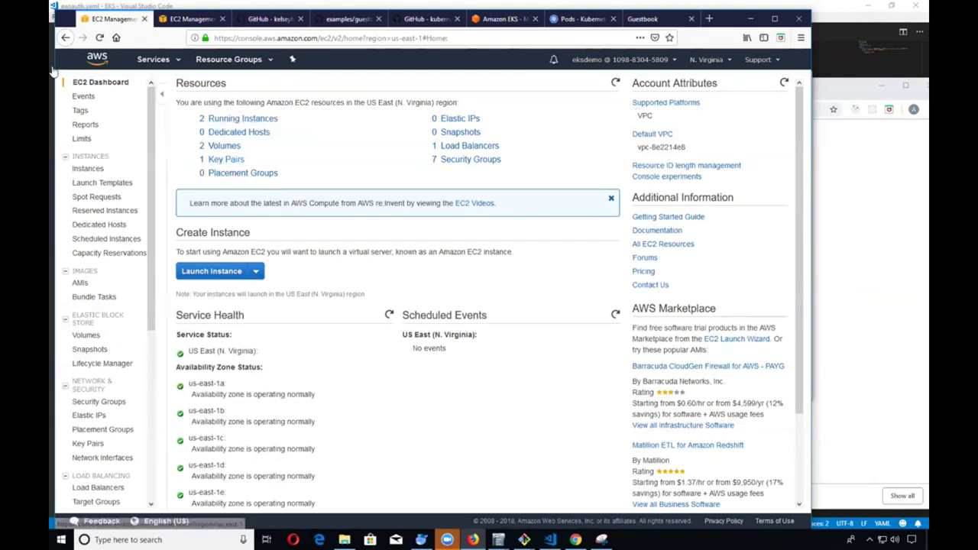
left_click(91, 60)
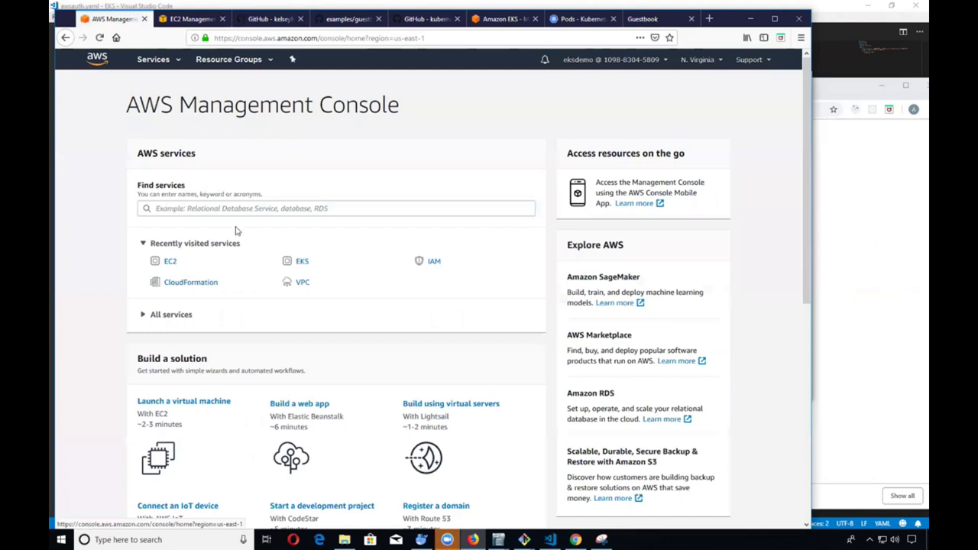
left_click(186, 283)
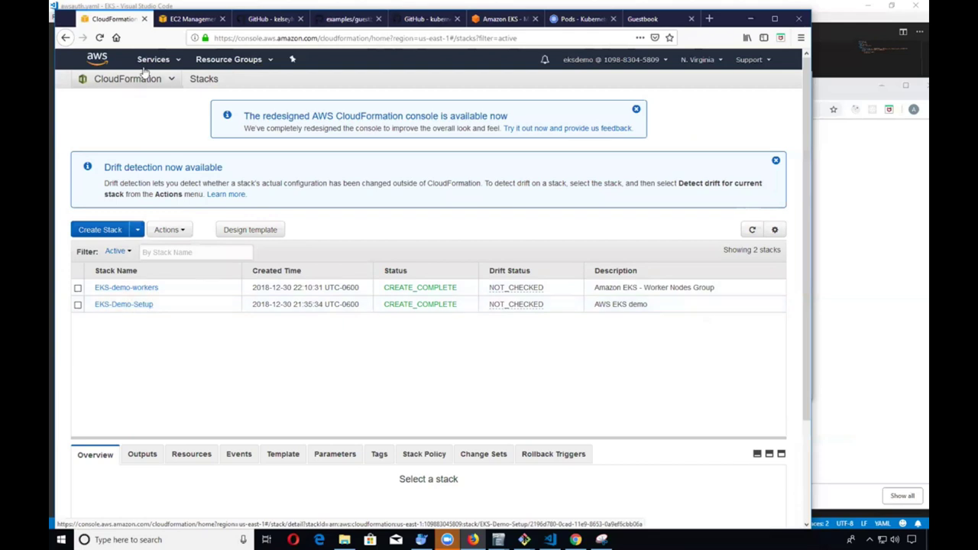
left_click(97, 59)
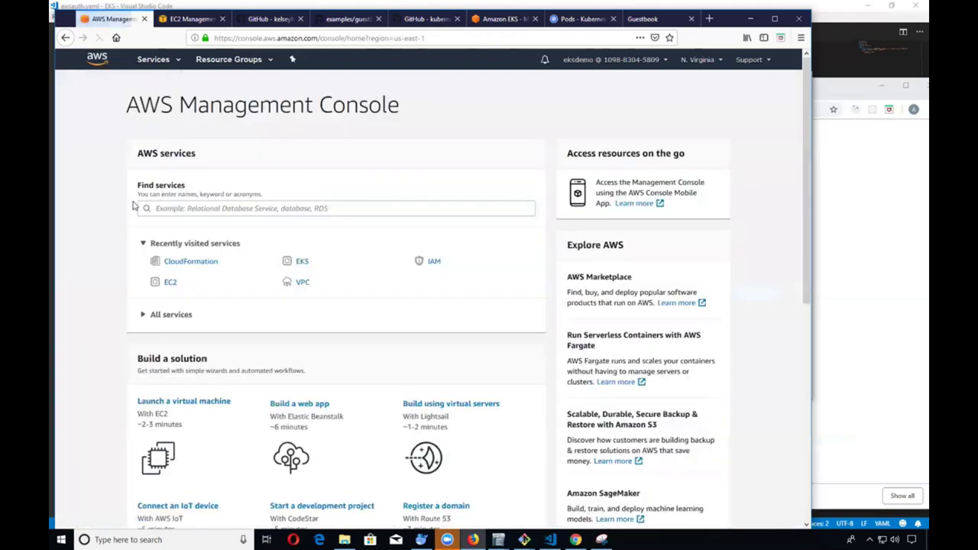
Step: Open EKS-demo-cluster in the Amazon EKS clusters list and review its general configuration and networking details
left_click(301, 262)
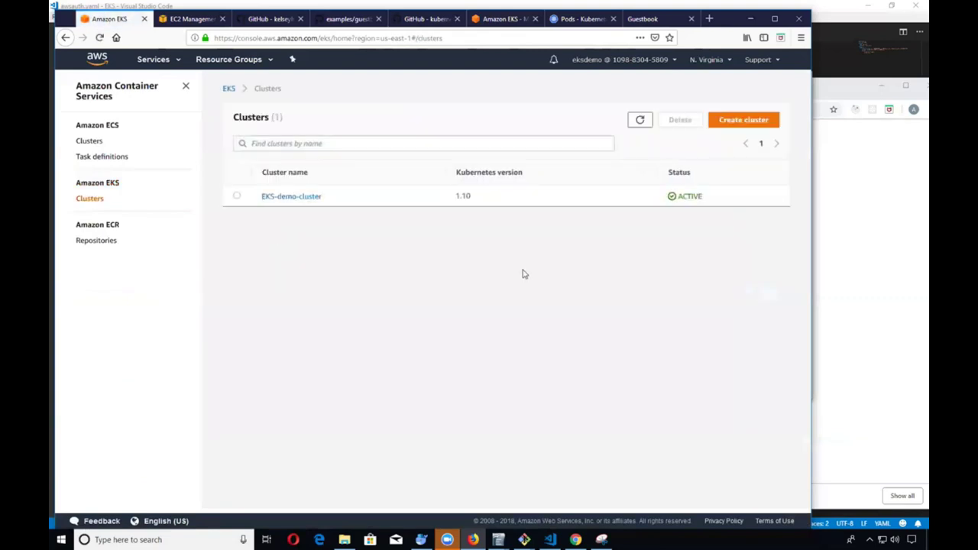
left_click(298, 200)
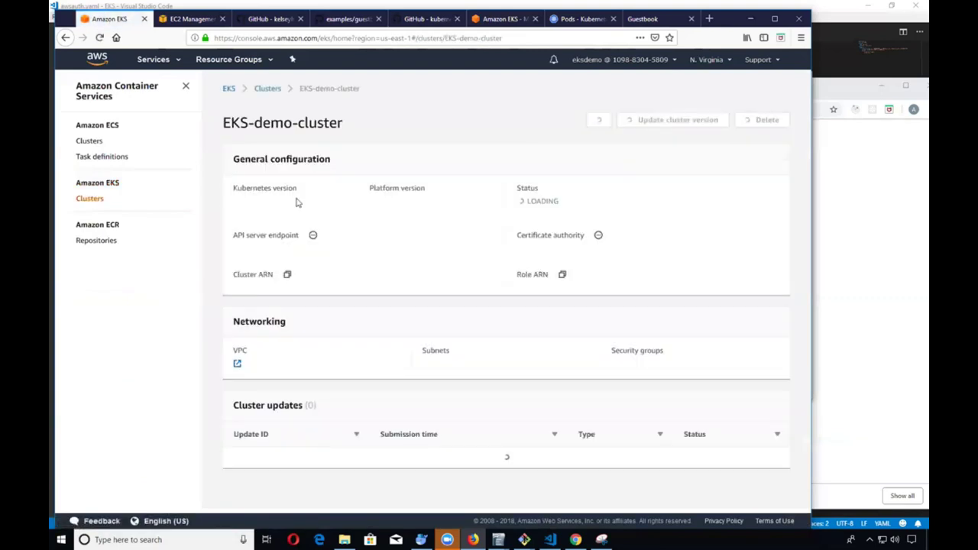
scroll(552, 305, "down", 3)
scroll(556, 304, "up", 3)
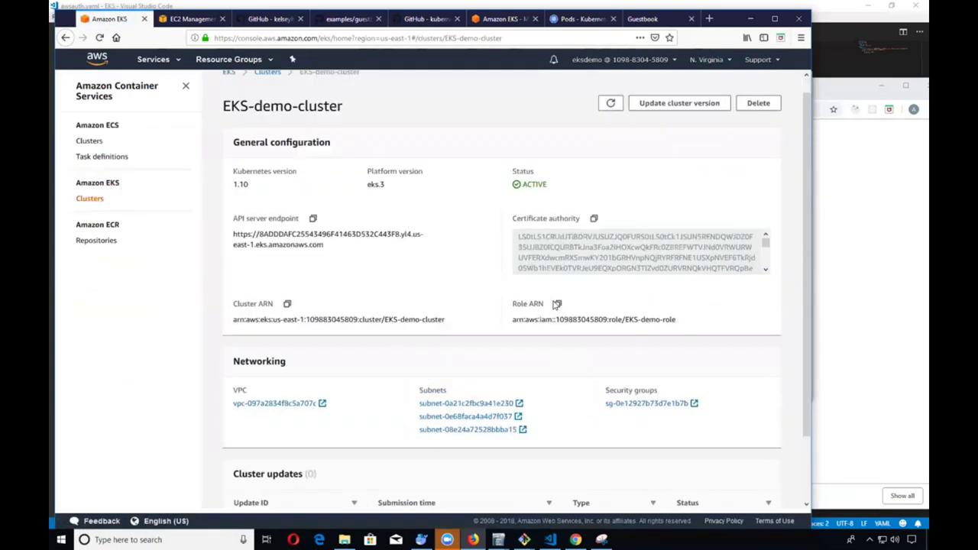
scroll(556, 304, "up", 1)
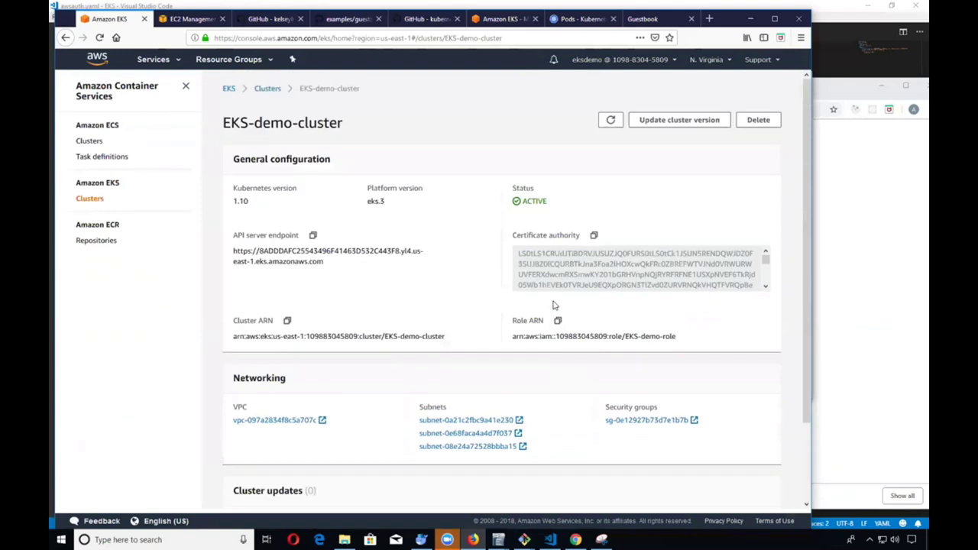